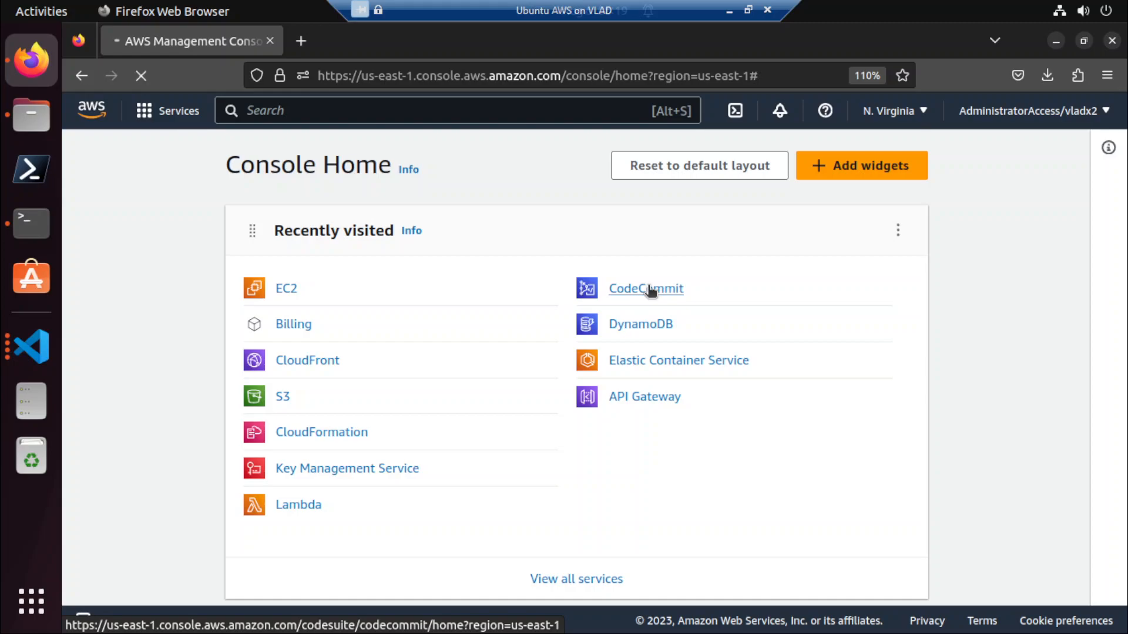
# Open CodeCommit and delete the angular-s3-codecommit repository, confirming the deletion with "delete".
pyautogui.click(649, 289)
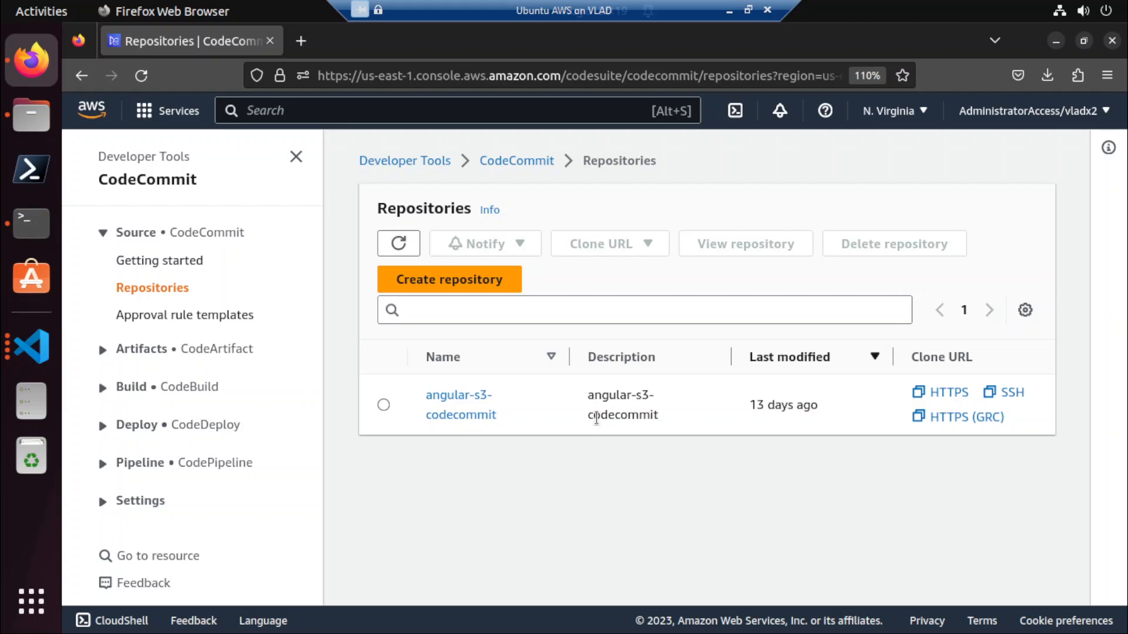
pyautogui.click(383, 405)
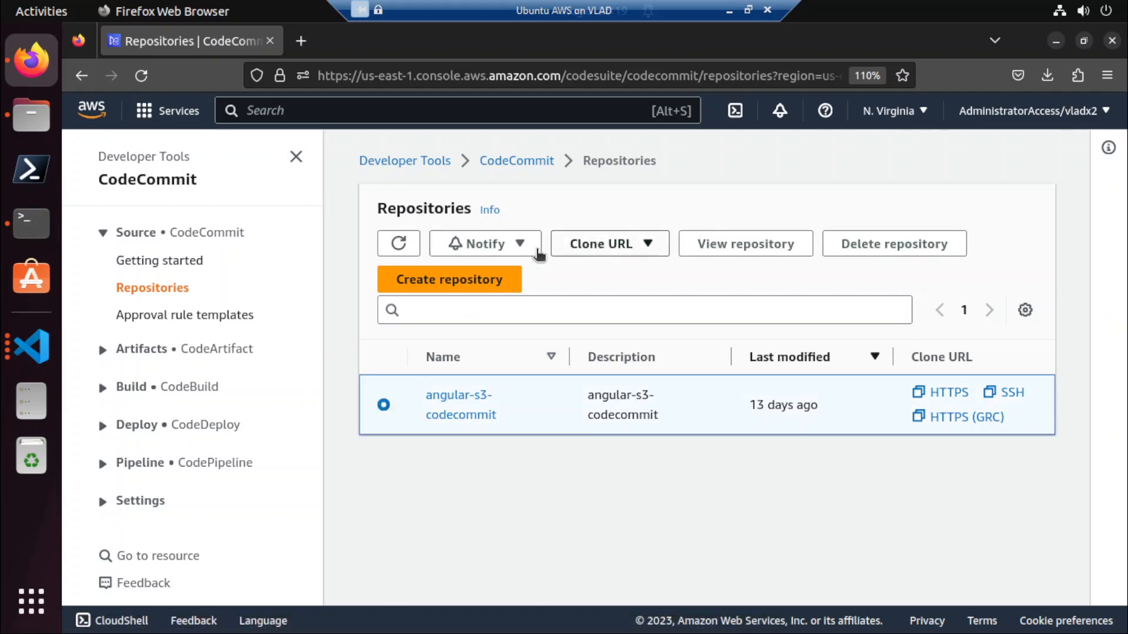
pyautogui.click(893, 249)
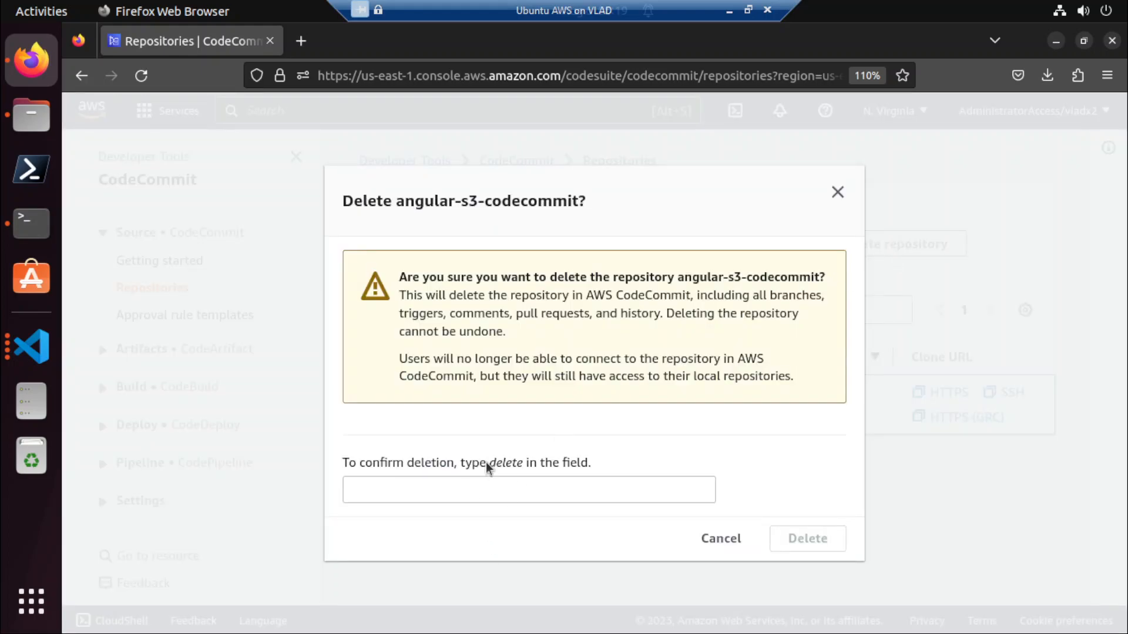
pyautogui.click(479, 490)
pyautogui.write('delete')
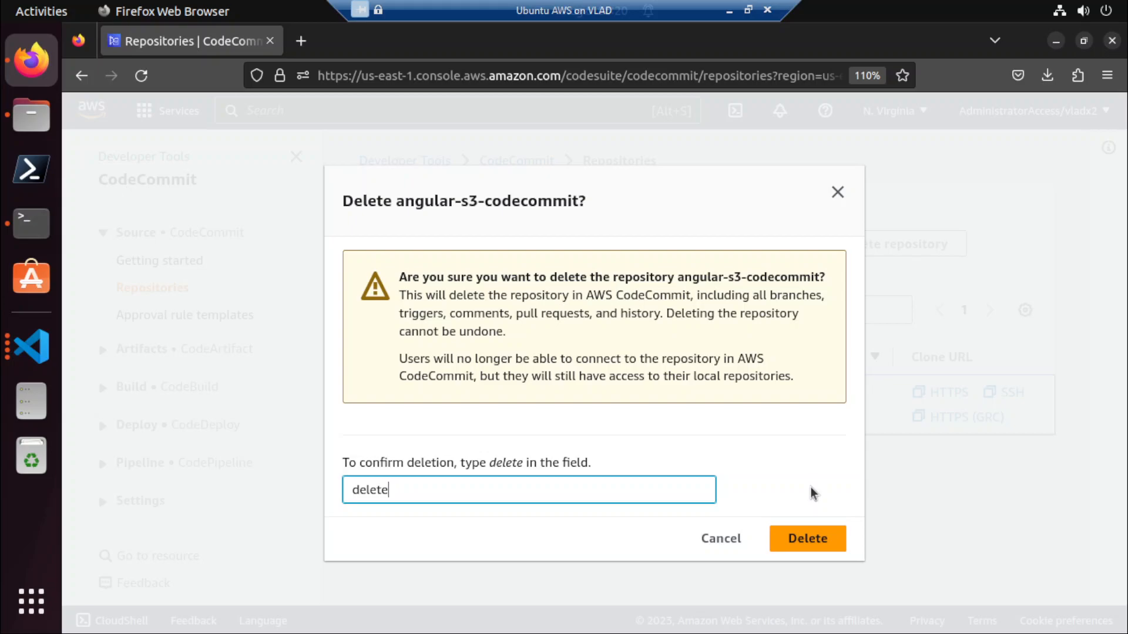
pyautogui.click(798, 539)
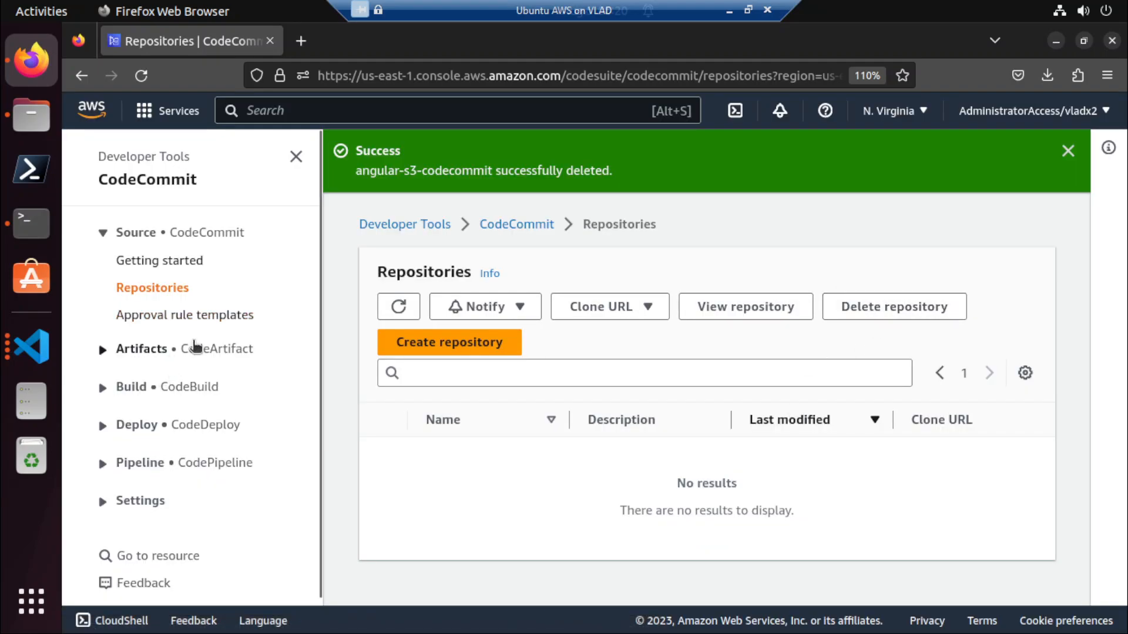
# Review the CodeCommit Getting started and Repositories pages and the navigation entries under Artifacts, Build, Deploy and Pipeline.
pyautogui.click(179, 260)
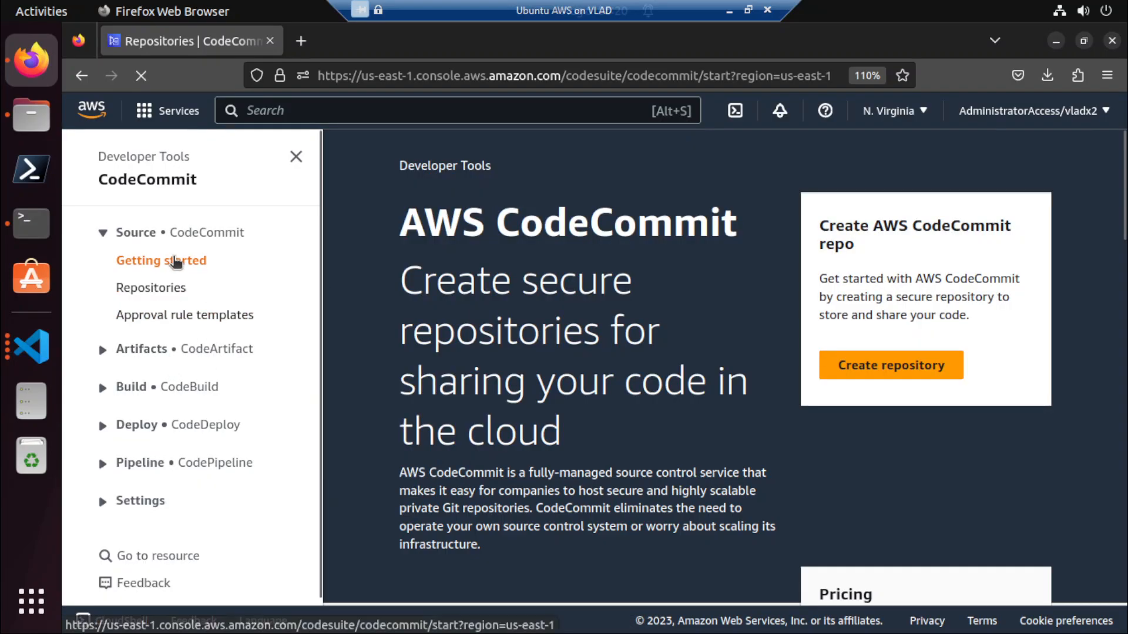
pyautogui.click(169, 291)
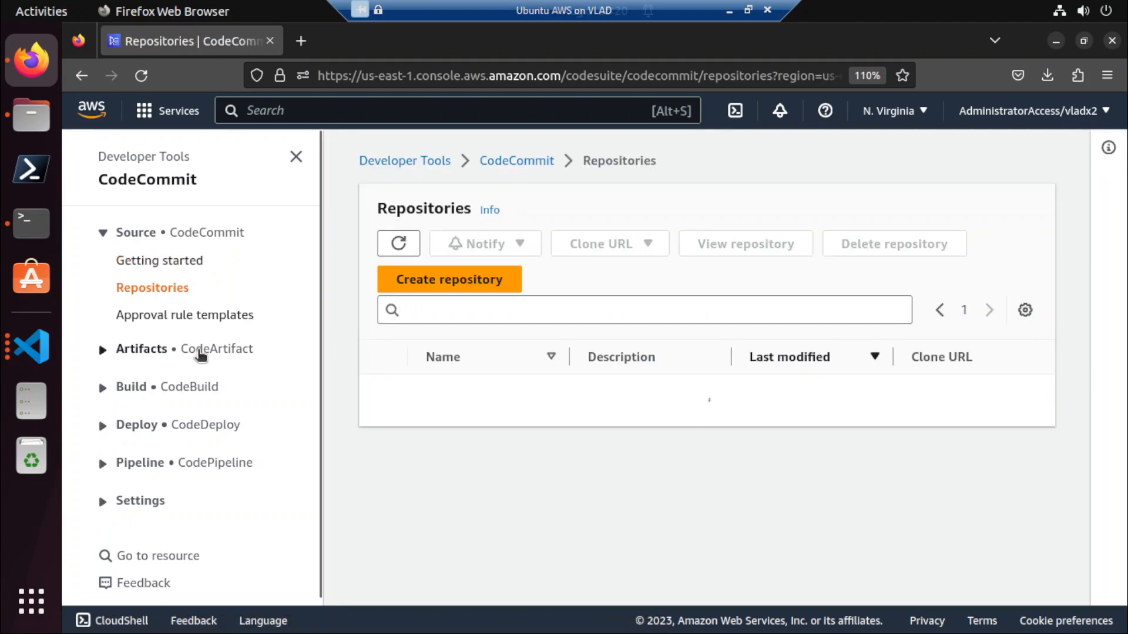
pyautogui.click(198, 352)
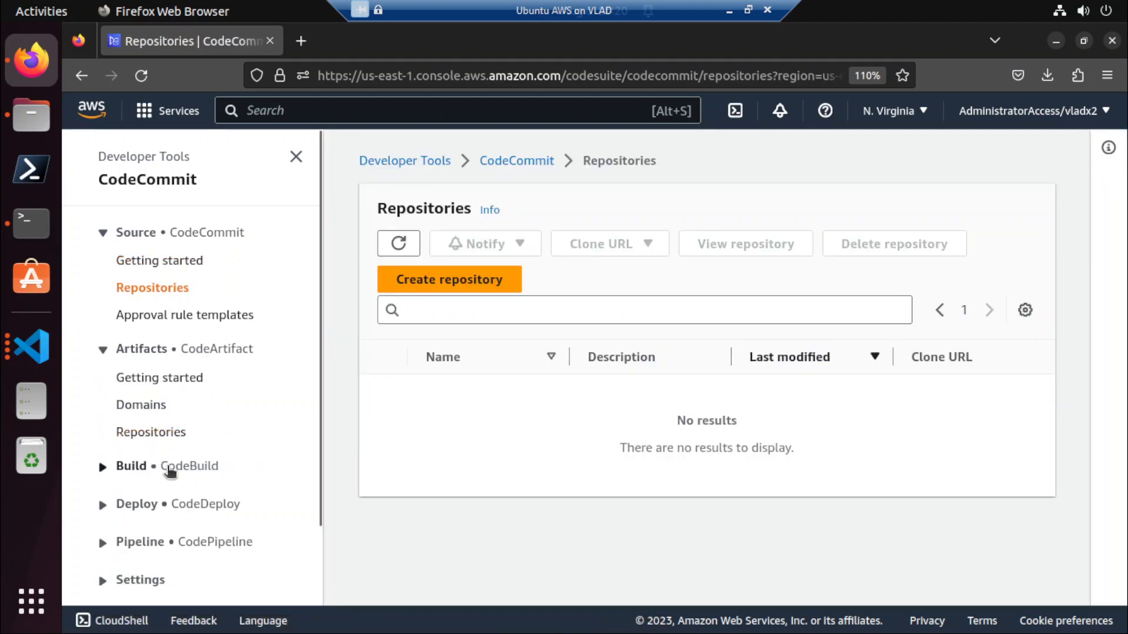
pyautogui.click(168, 470)
pyautogui.scroll(-3, 170, 461)
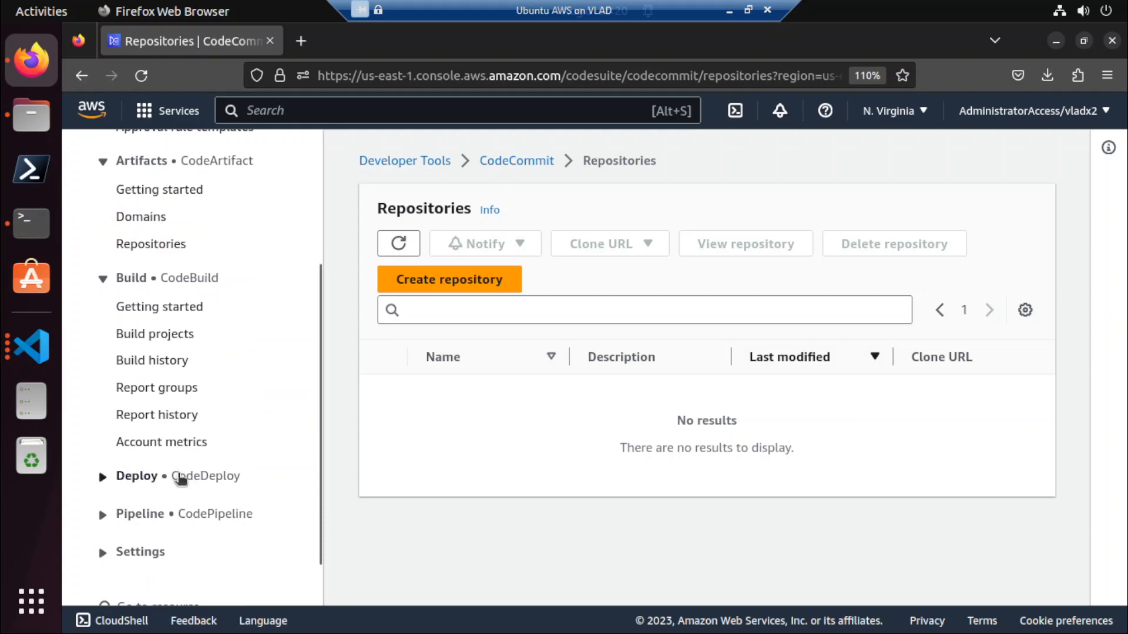
pyautogui.click(176, 476)
pyautogui.scroll(-3, 178, 475)
pyautogui.click(193, 457)
pyautogui.scroll(-1, 193, 456)
pyautogui.scroll(7, 194, 457)
pyautogui.scroll(1, 196, 460)
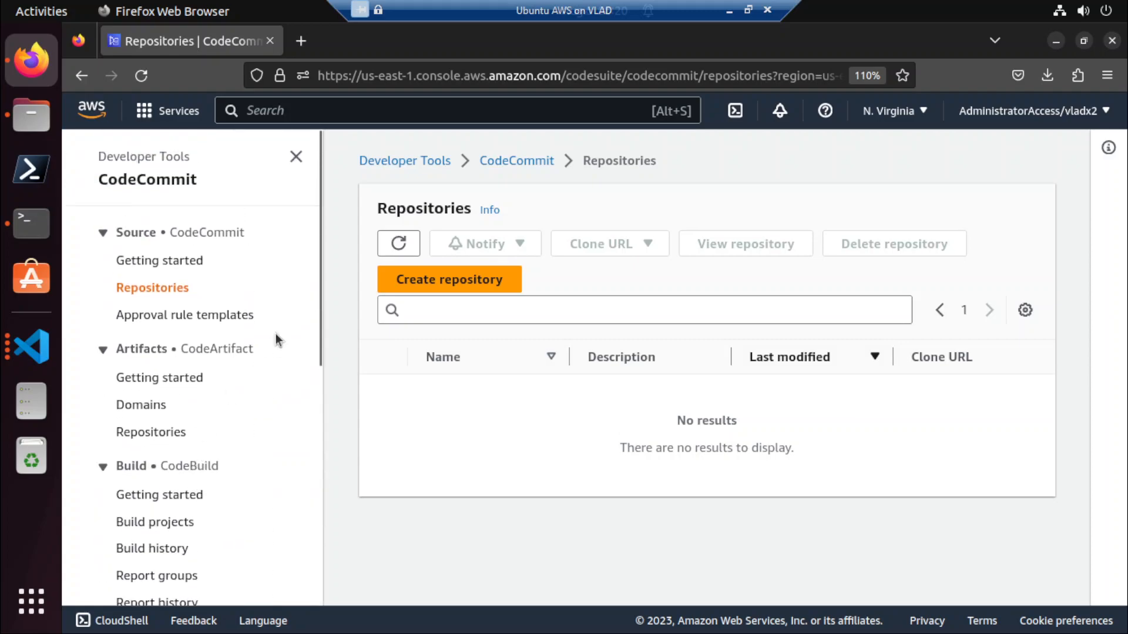
pyautogui.scroll(-8, 237, 412)
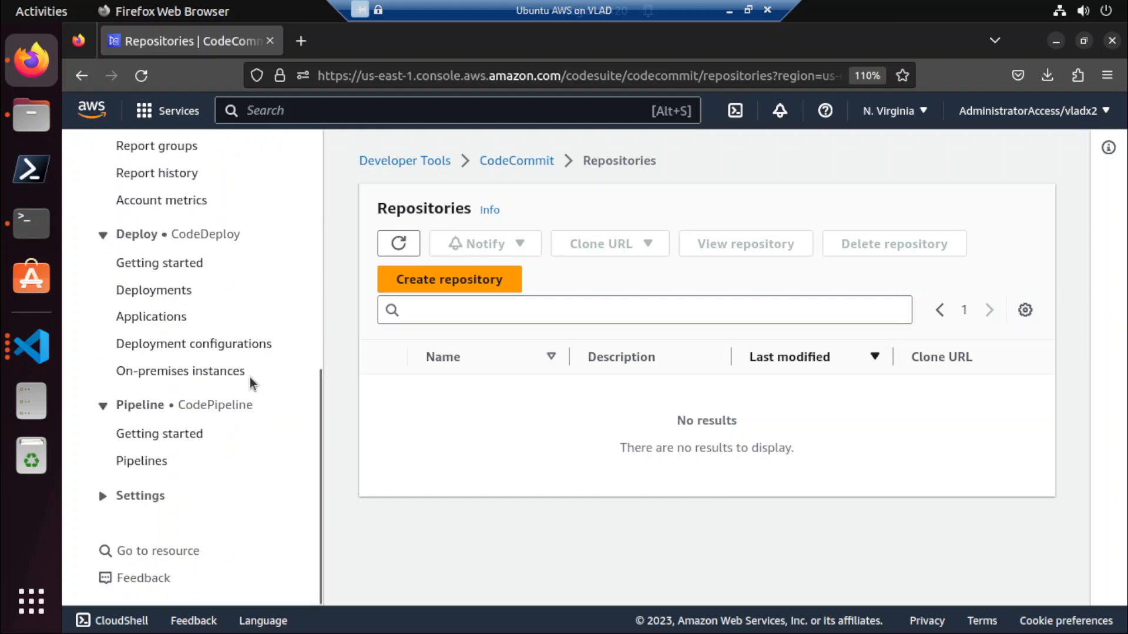
pyautogui.scroll(5, 251, 383)
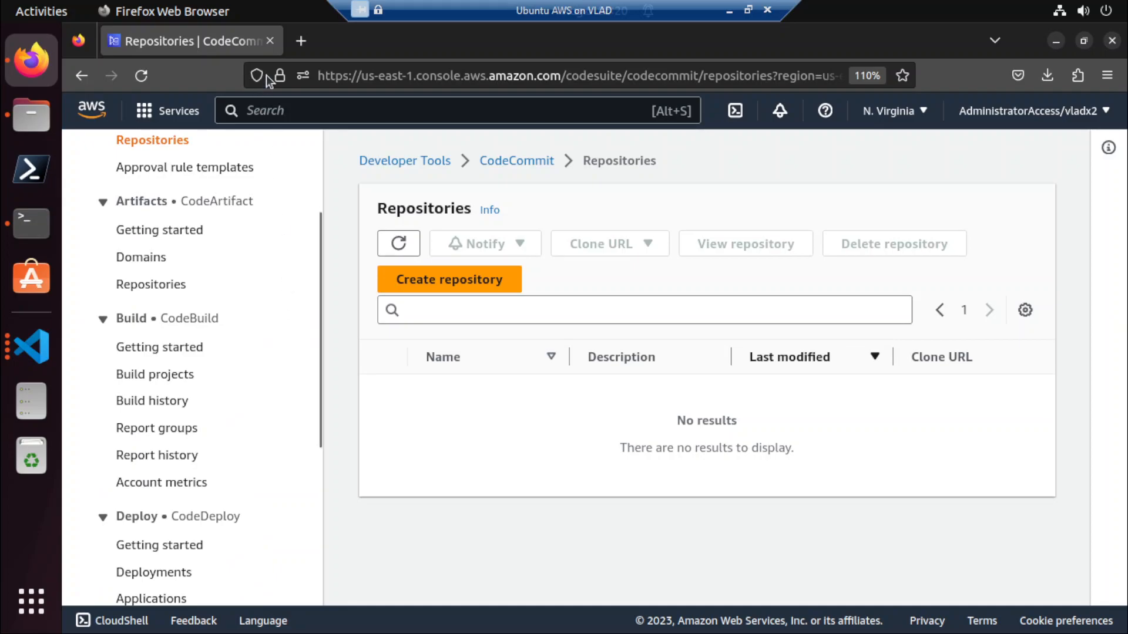
# Switch to Terminal, move up from ec2 to the AWS-2023 folder, clear the output and list the folder's contents.
pyautogui.click(20, 228)
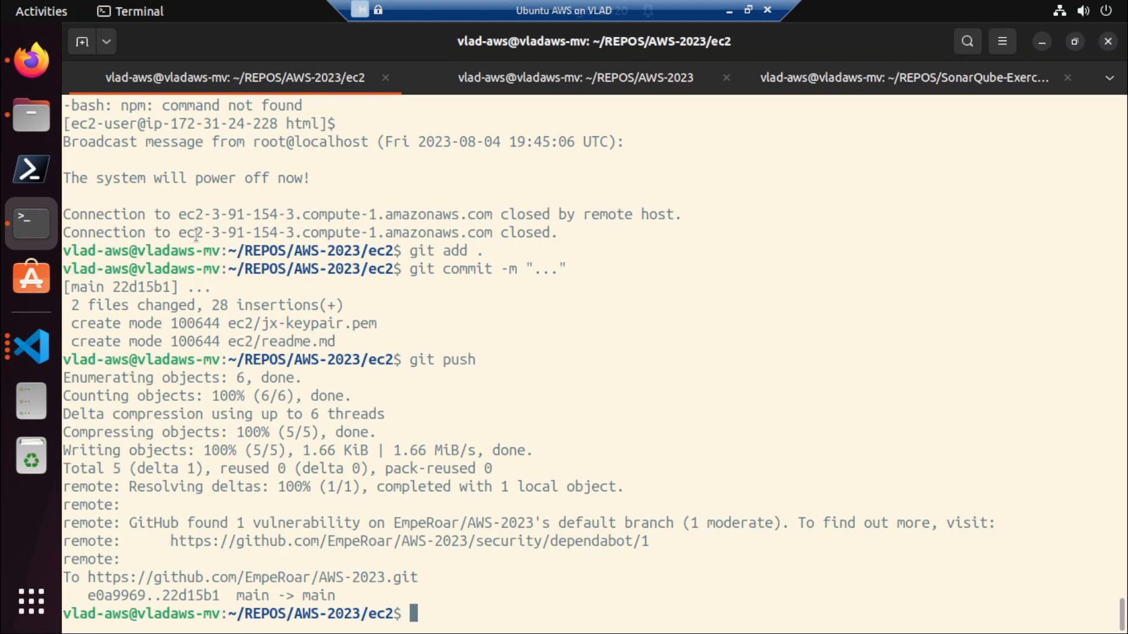
pyautogui.write('cd ..')
pyautogui.press('Return')
pyautogui.write('ls')
pyautogui.press('Return')
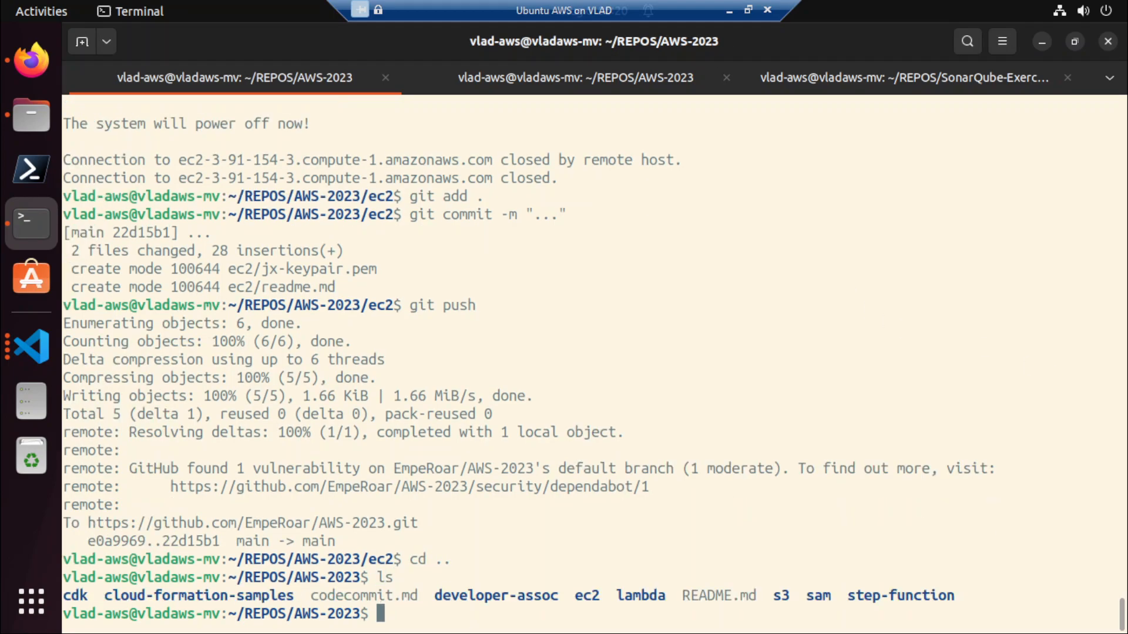
pyautogui.hotkey('ctrl', 'l')
pyautogui.write('ls')
pyautogui.press('Return')
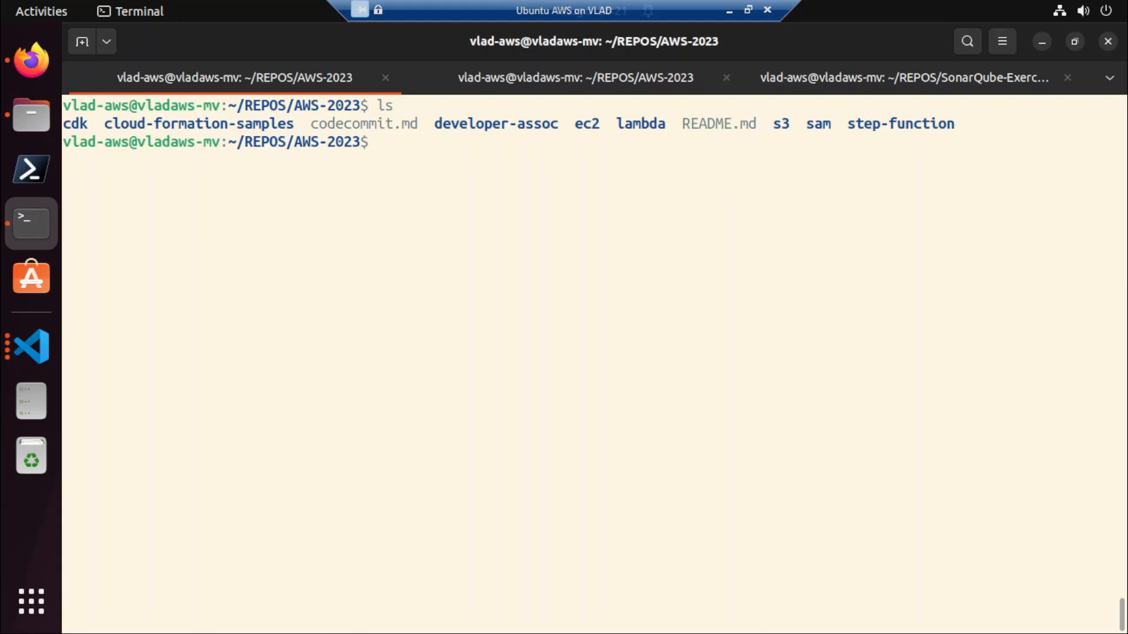
pyautogui.write('ls')
pyautogui.press('Return')
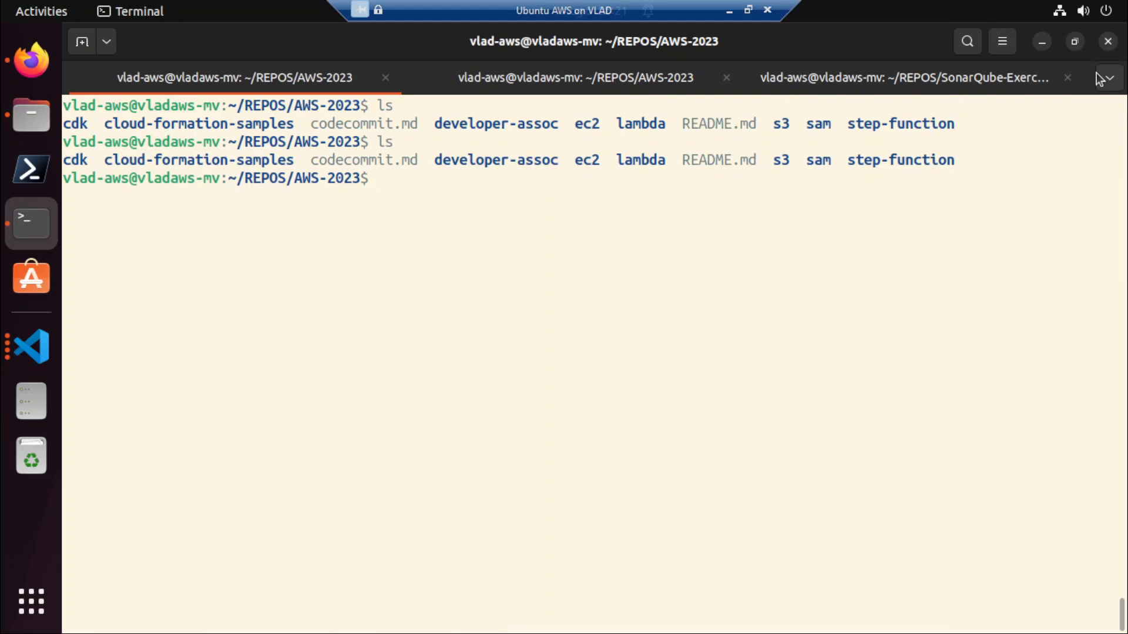
# Change into the ec2 directory, clear the terminal output and list the files there.
pyautogui.write('cd ec2/')
pyautogui.press('Return')
pyautogui.write('ls')
pyautogui.press('Return')
pyautogui.hotkey('ctrl', 'l')
pyautogui.write('ls')
pyautogui.press('Return')
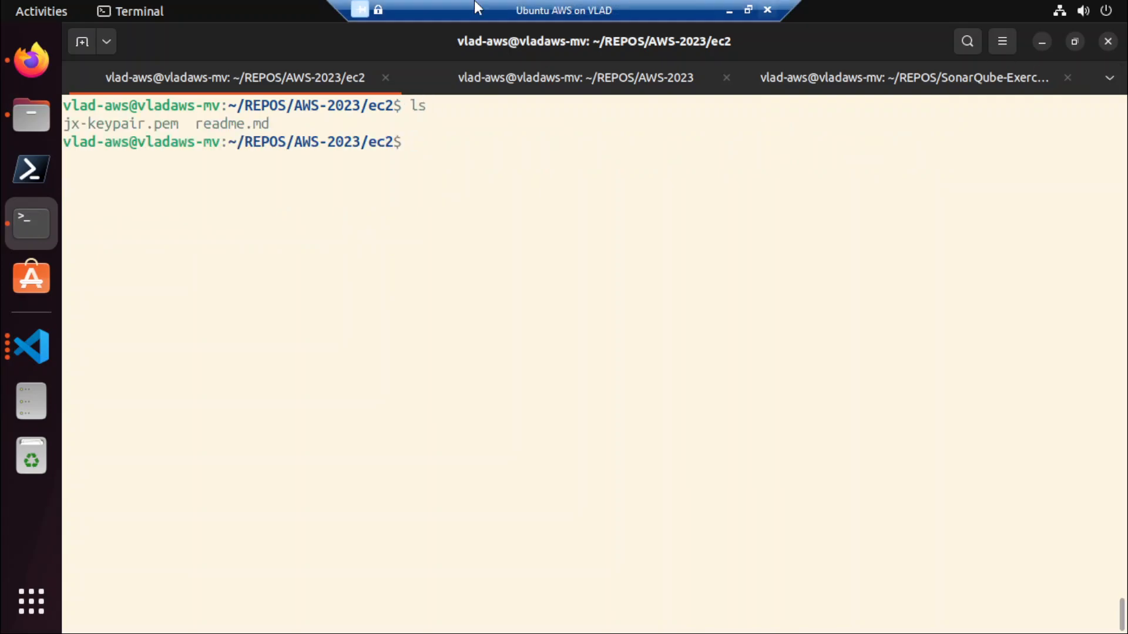
# Switch to Firefox and return to the AWS Console Home page.
pyautogui.click(46, 64)
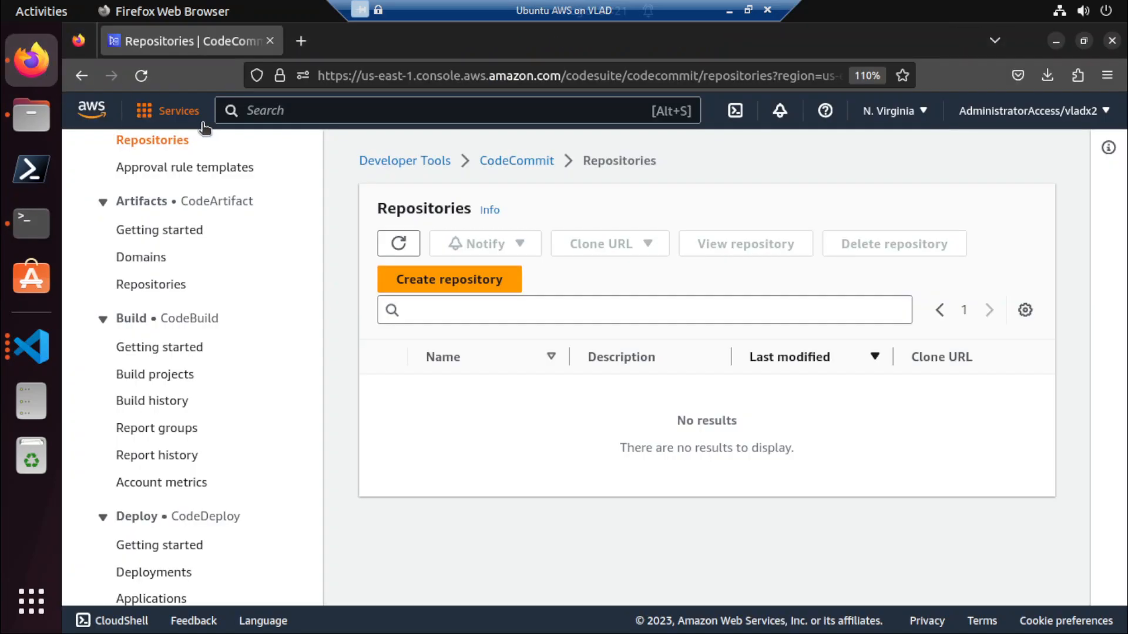
pyautogui.click(174, 111)
pyautogui.click(103, 112)
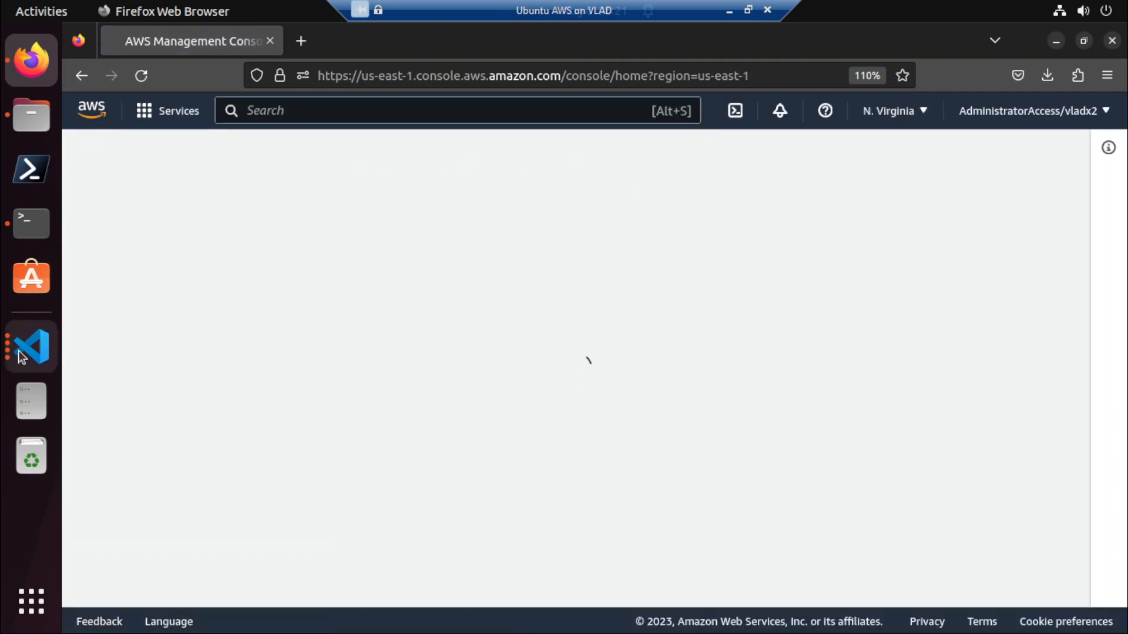
# Switch to Visual Studio Code, close all open editors of the config-web project and close its window.
pyautogui.click(23, 358)
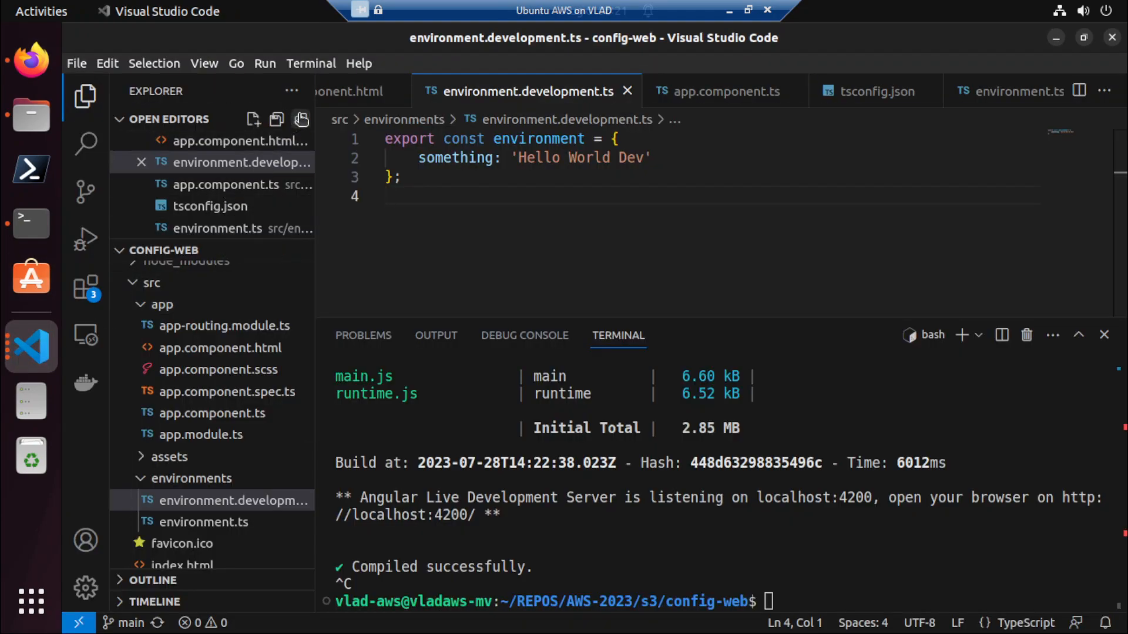
pyautogui.click(300, 119)
pyautogui.scroll(2, 230, 301)
pyautogui.click(175, 251)
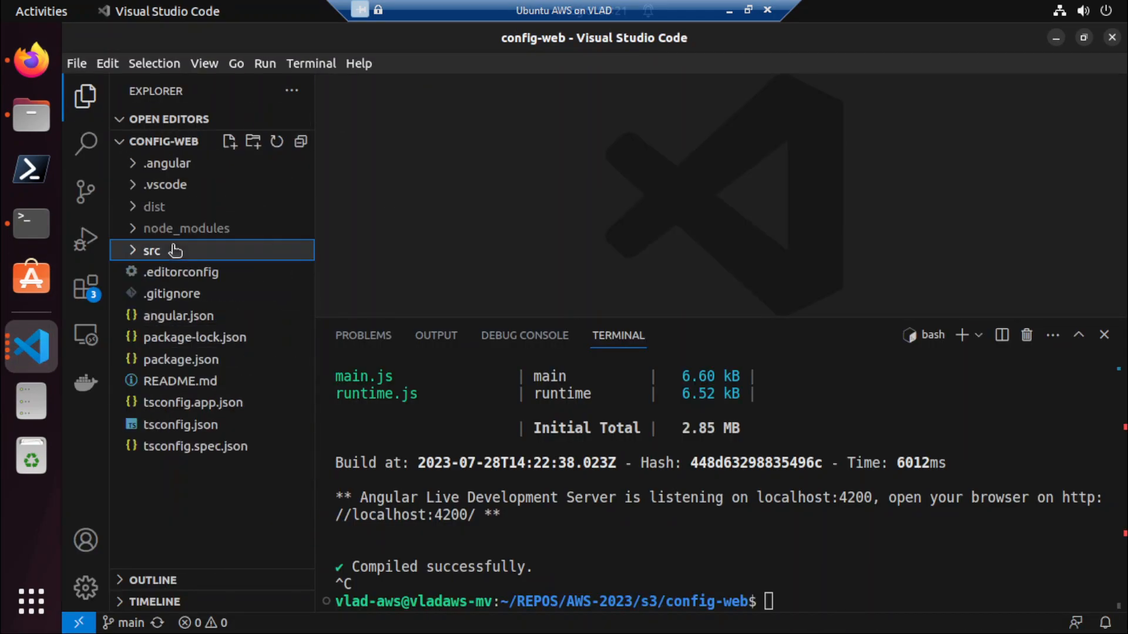
pyautogui.click(1111, 39)
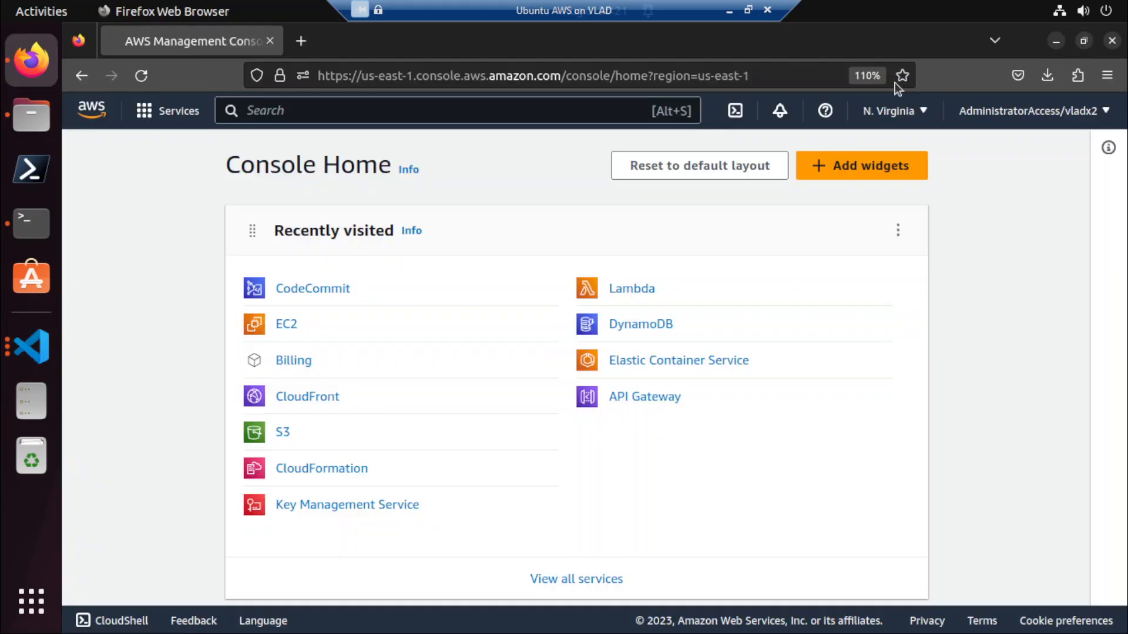
# Switch to the AWS-2023 Visual Studio Code window and review 0-just-ec2.yaml in cloud-formation-samples/1-introduction.
pyautogui.click(31, 346)
pyautogui.click(223, 252)
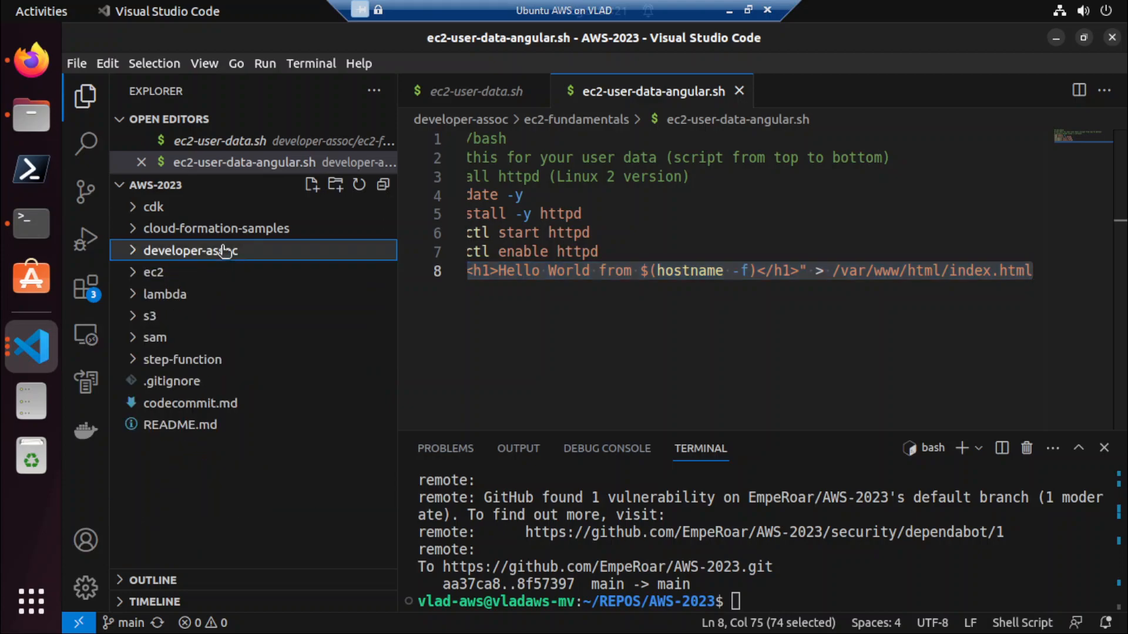
pyautogui.click(226, 230)
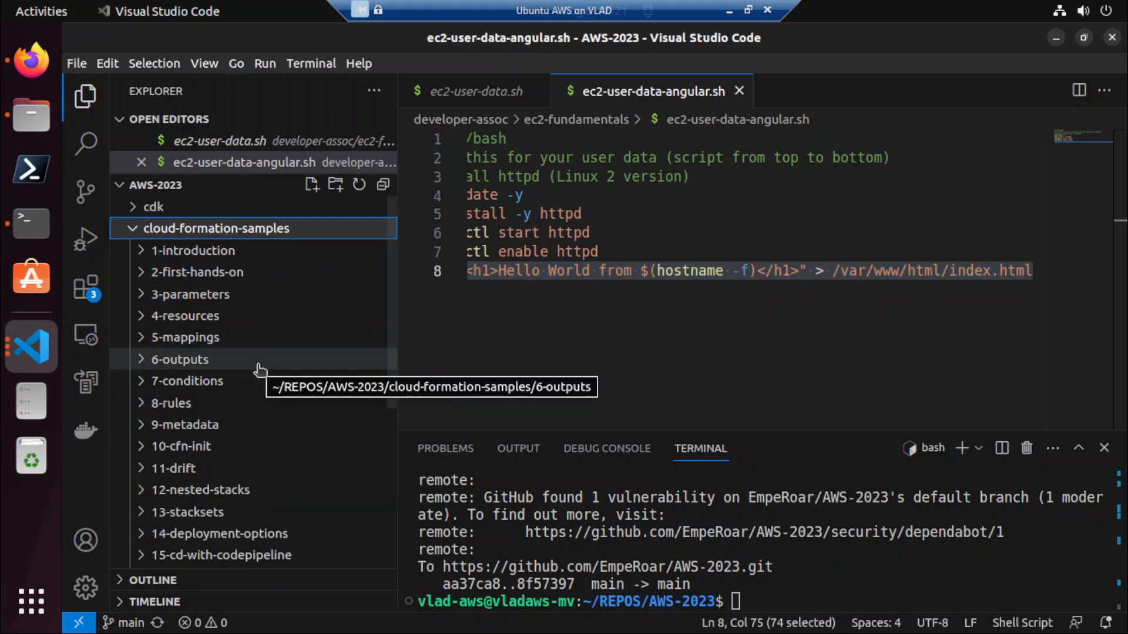
pyautogui.scroll(-3, 258, 368)
pyautogui.scroll(3, 257, 367)
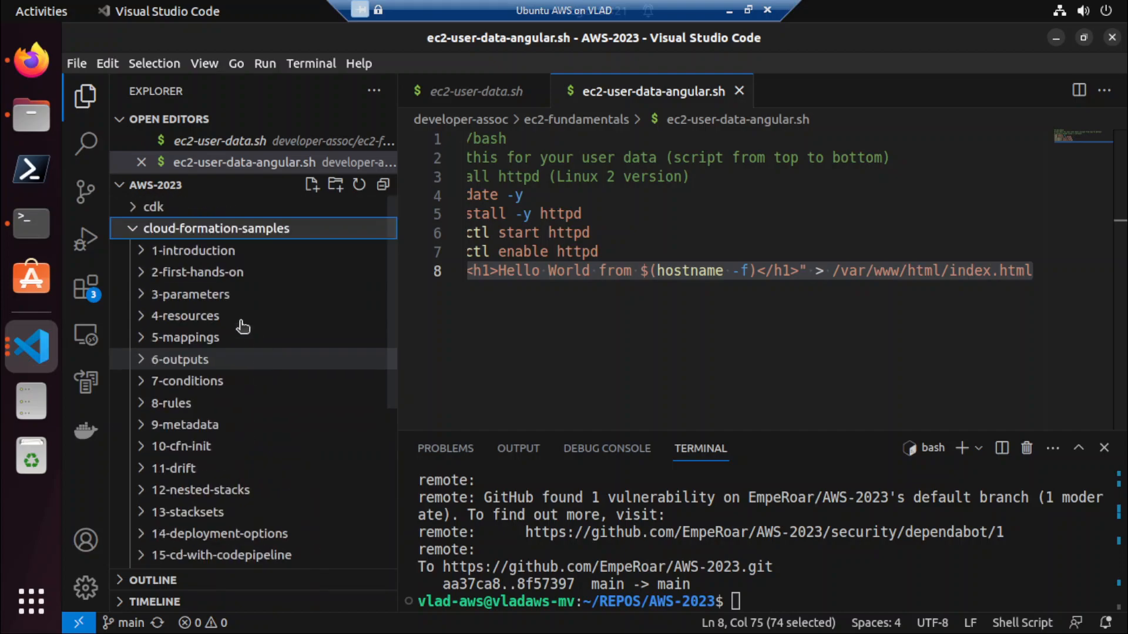
pyautogui.click(221, 250)
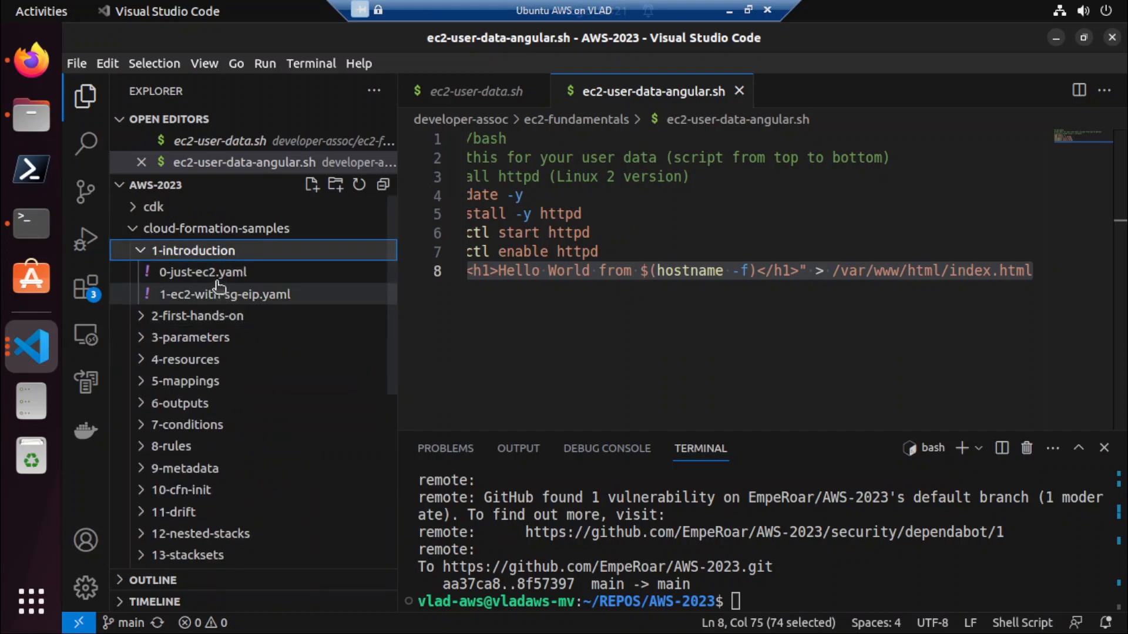
pyautogui.click(202, 272)
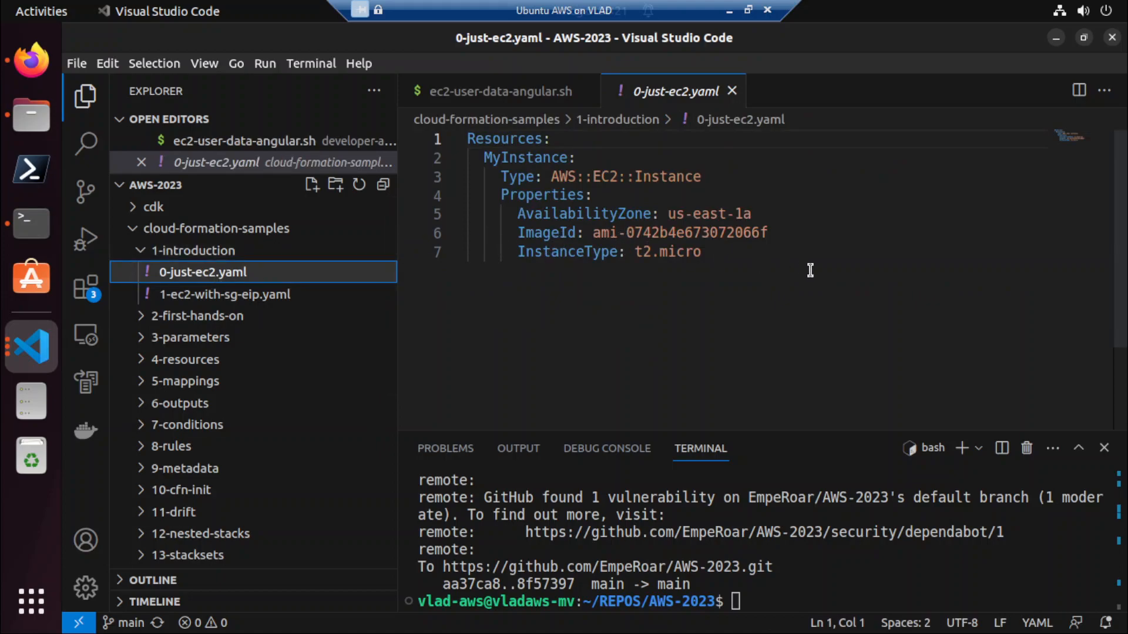
pyautogui.click(775, 260)
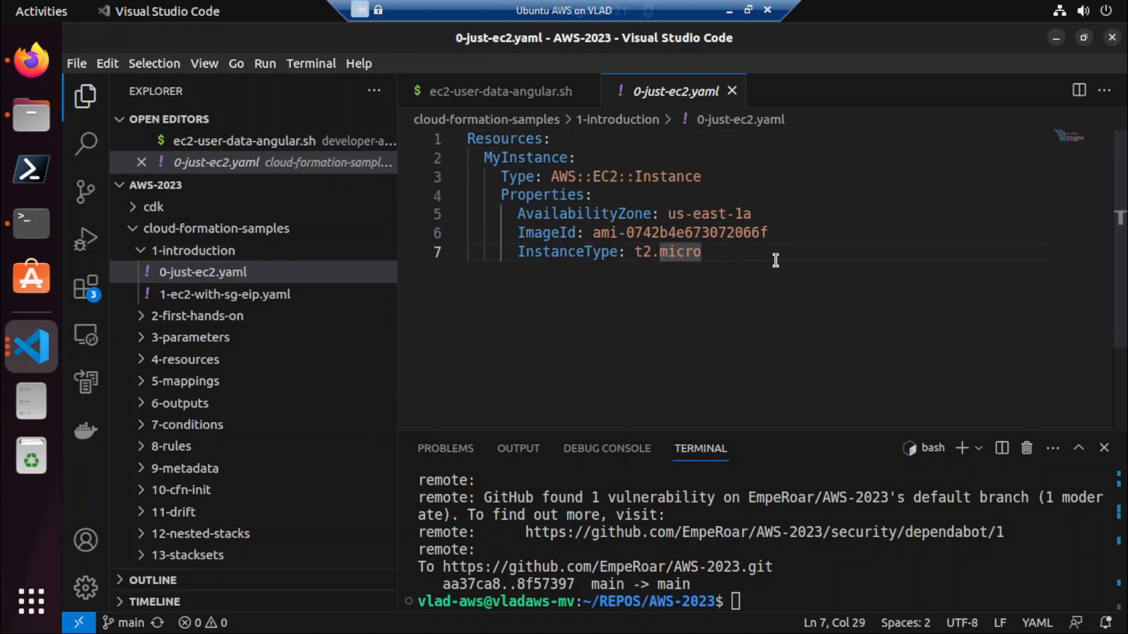
pyautogui.moveTo(775, 260); pyautogui.dragTo(365, 105)
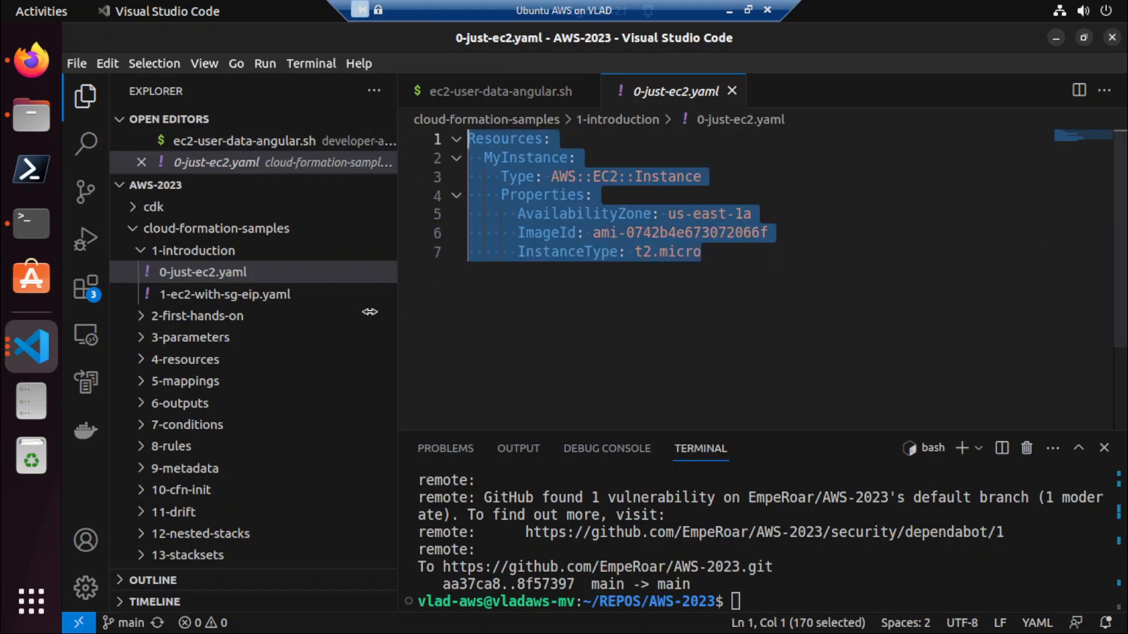
# Open 1-ec2-with-sg-eip.yaml and examine its instance, elastic IP and security group resources.
pyautogui.click(225, 295)
pyautogui.scroll(-4, 626, 341)
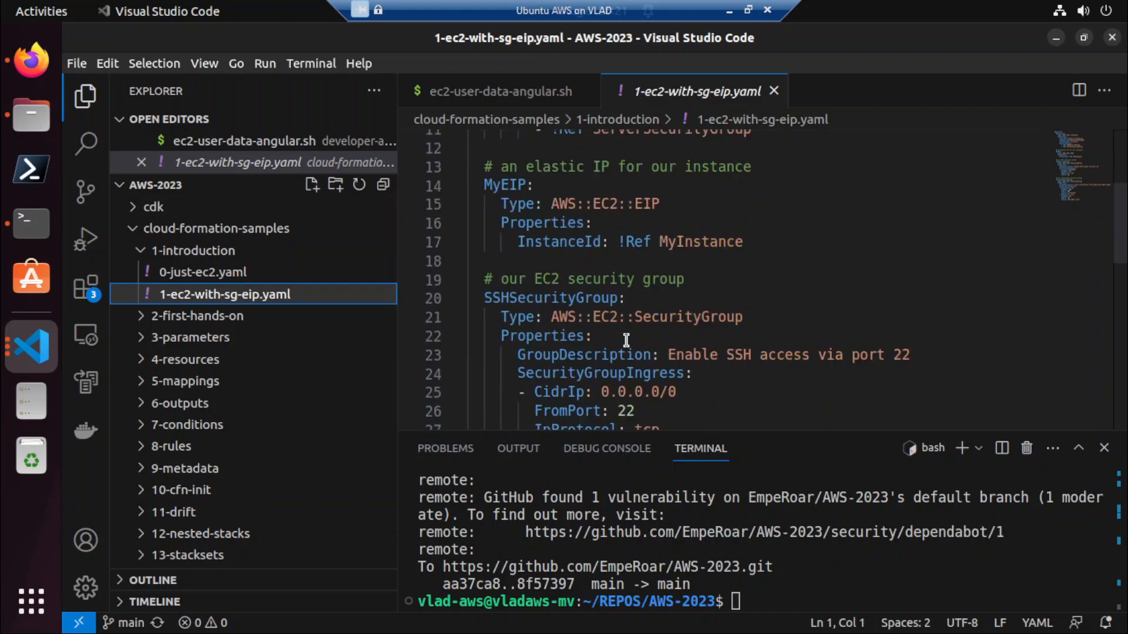
pyautogui.scroll(-7, 627, 341)
pyautogui.scroll(3, 638, 295)
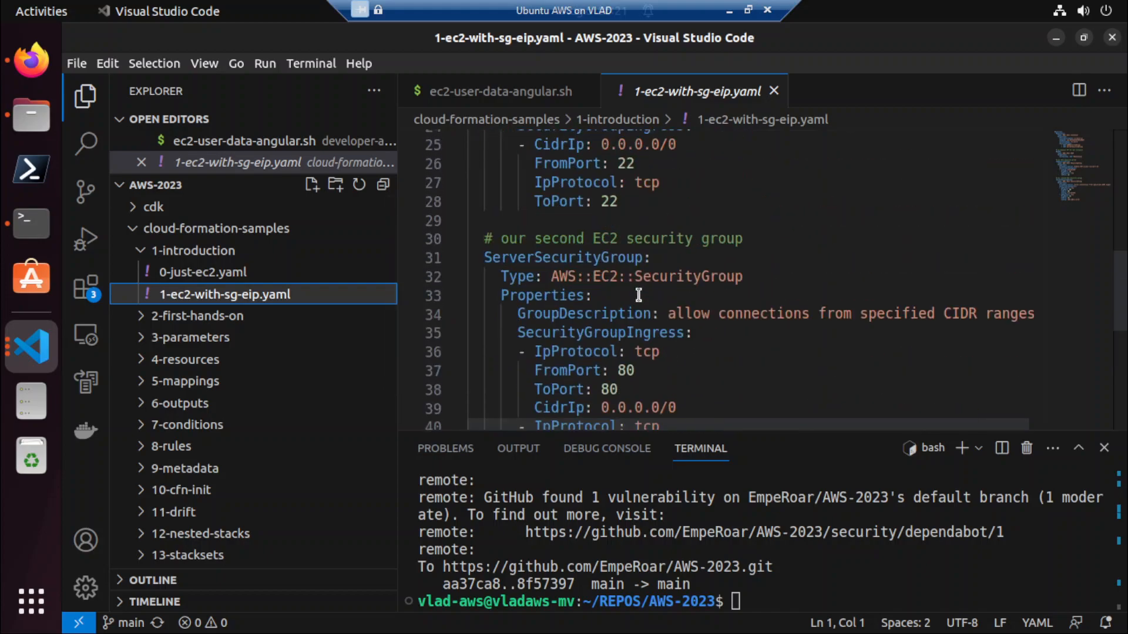
pyautogui.scroll(6, 639, 295)
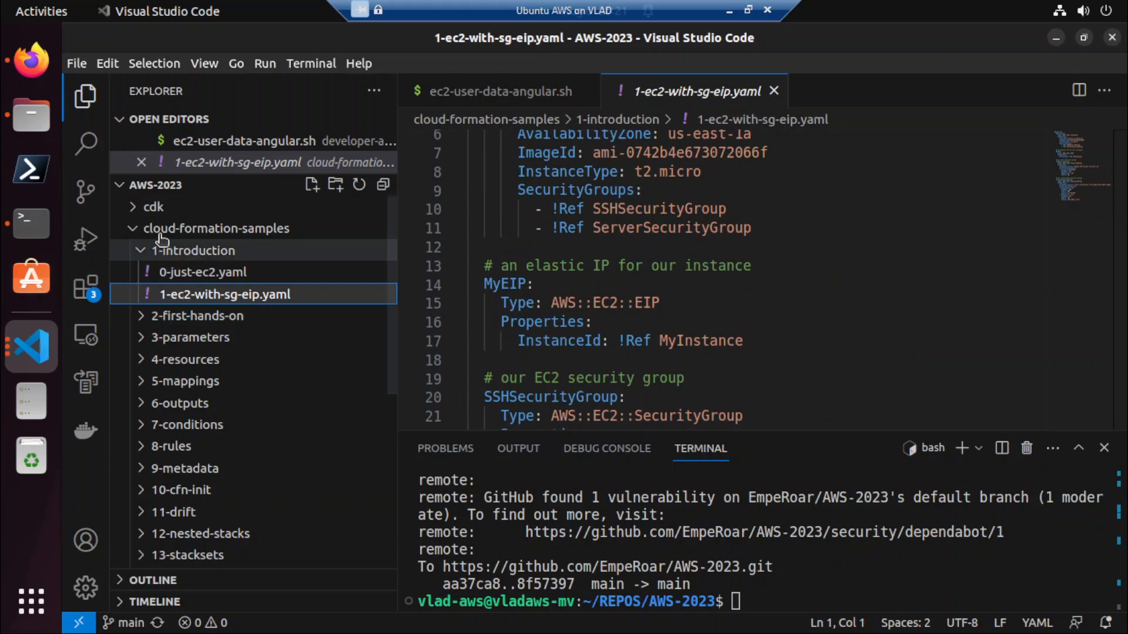
# Collapse cloud-formation-samples and create a folder named cloud-formation inside the ec2 folder.
pyautogui.click(221, 228)
pyautogui.click(182, 276)
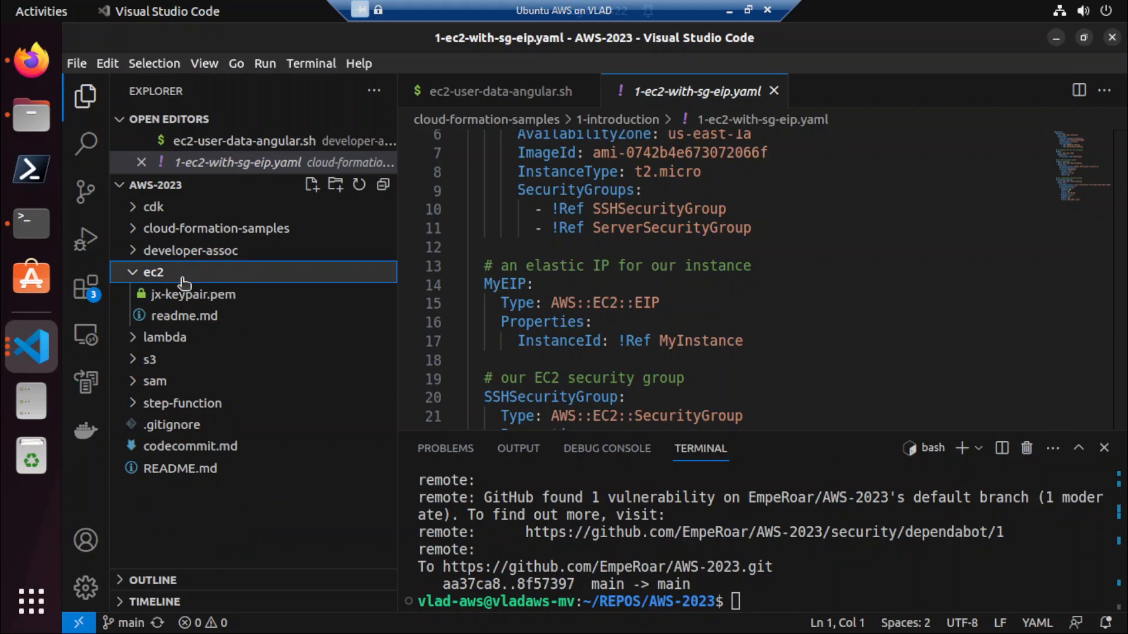
pyautogui.rightClick(184, 283)
pyautogui.click(225, 315)
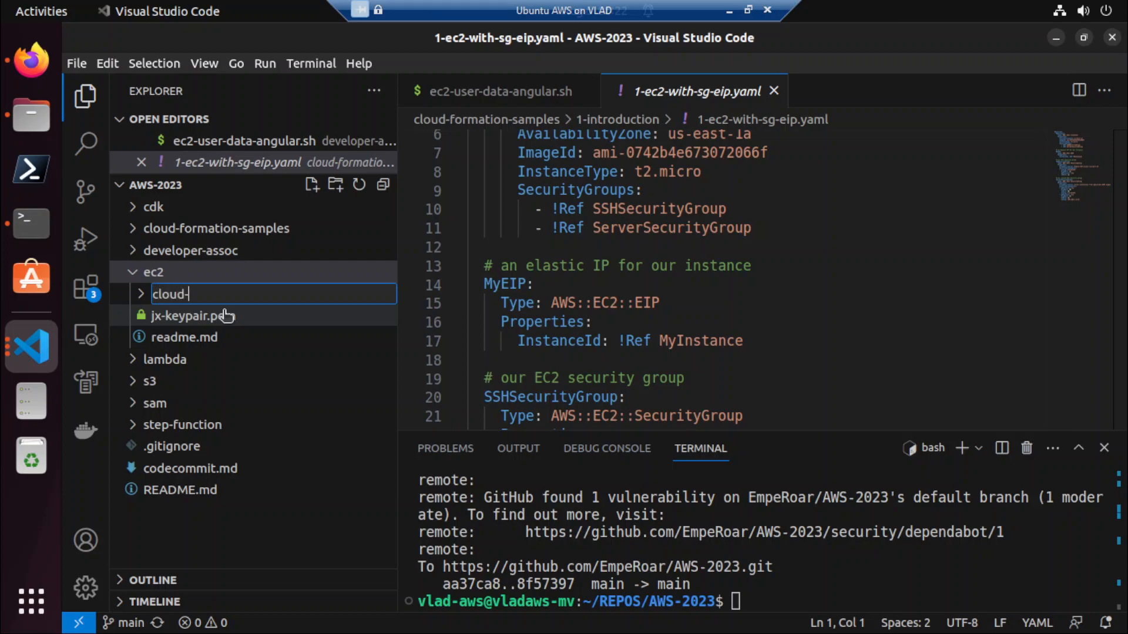
pyautogui.write('cloud-formation')
pyautogui.press('Return')
pyautogui.click(176, 295)
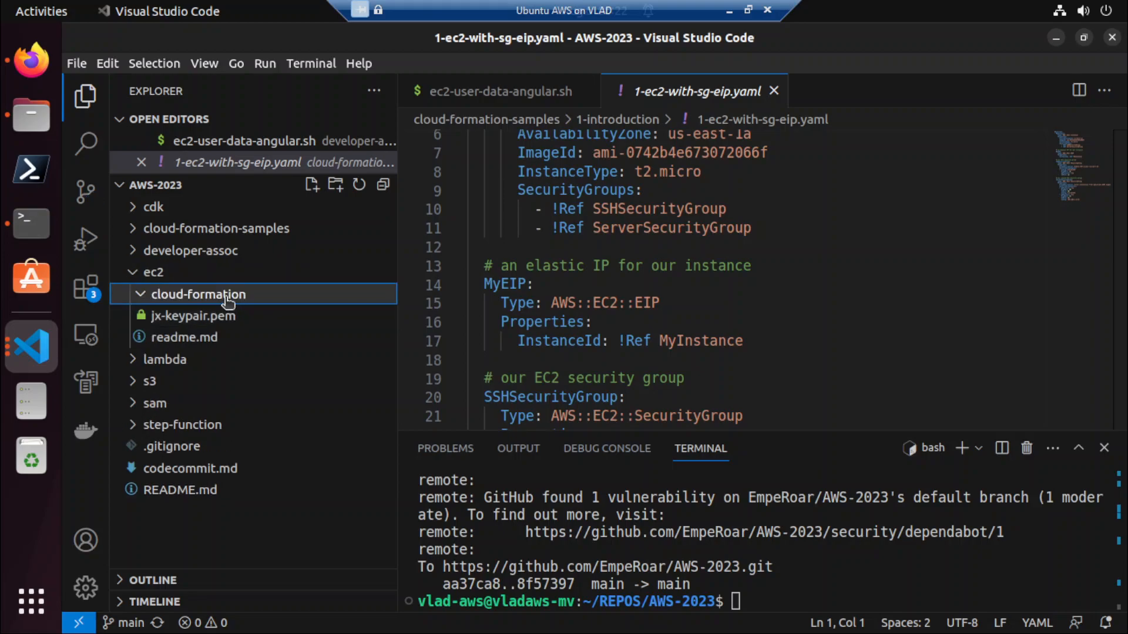
# Paste the copied 1-ec2-with-sg-eip.yaml template into the ec2/cloud-formation folder.
pyautogui.hotkey('ctrl', 'v')
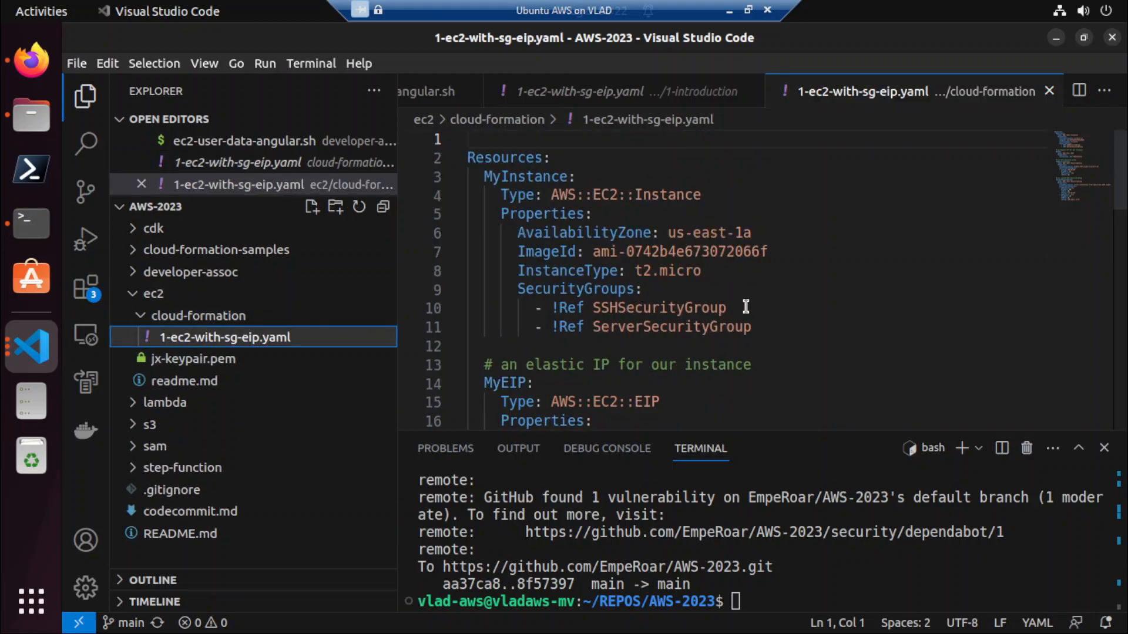
# Open readme.md in s3/cloudformation and copy its three-line aws cloudformation create-stack command.
pyautogui.click(223, 435)
pyautogui.scroll(-2, 229, 434)
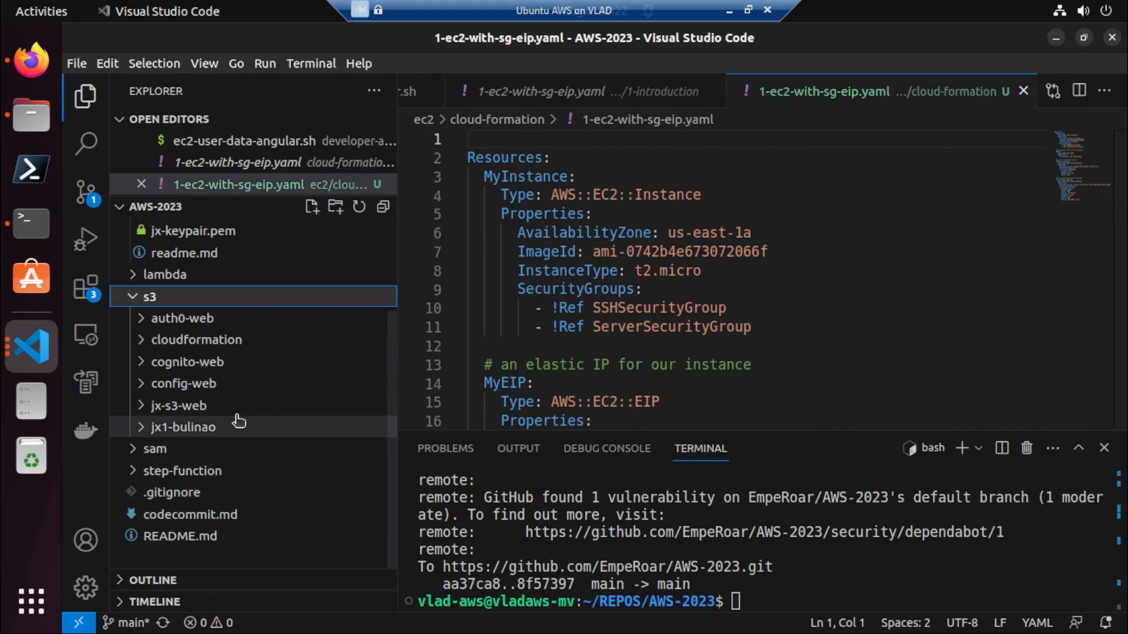
pyautogui.click(239, 341)
pyautogui.click(242, 383)
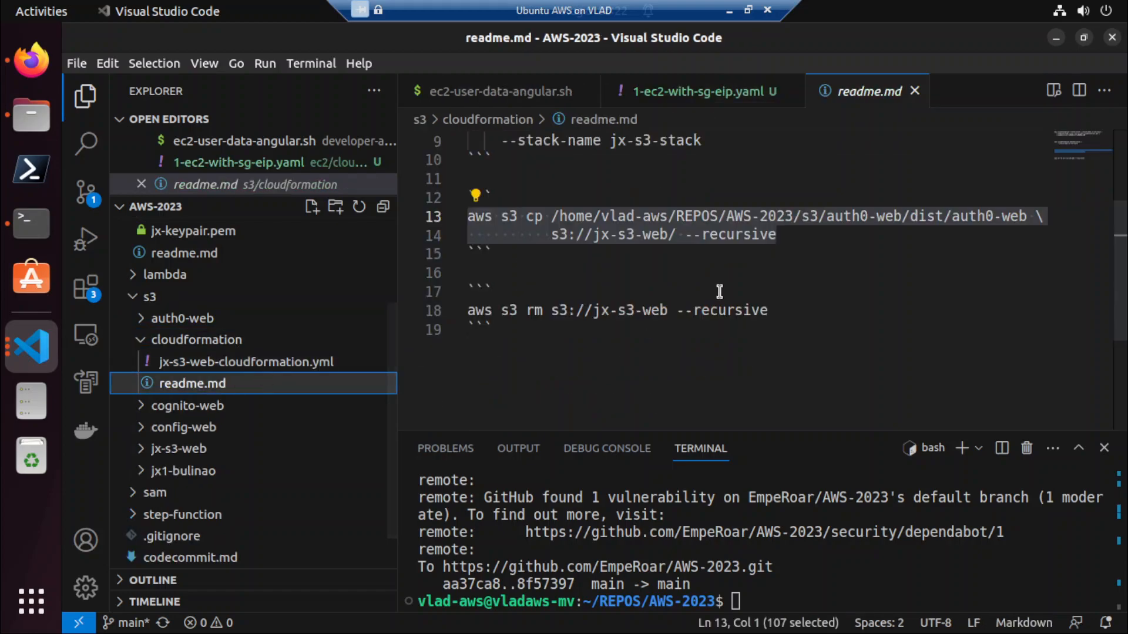
pyautogui.scroll(3, 722, 276)
pyautogui.moveTo(814, 203); pyautogui.dragTo(468, 157)
pyautogui.hotkey('ctrl', 'c')
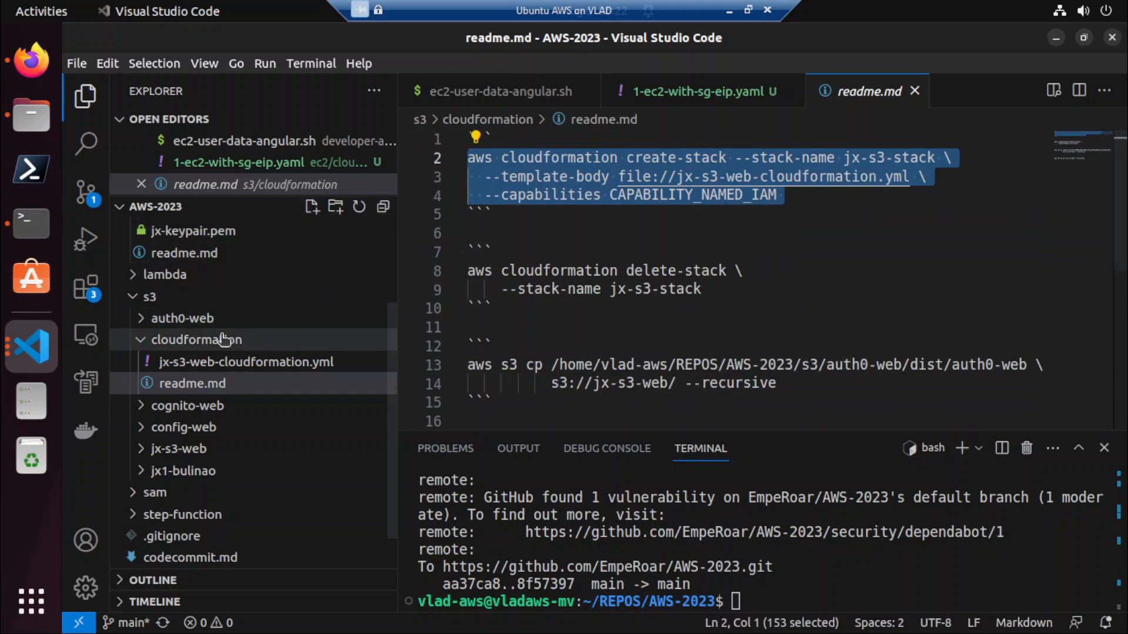
# Create a readme.md file in ec2/cloud-formation and paste the copied create-stack command into it.
pyautogui.scroll(2, 197, 317)
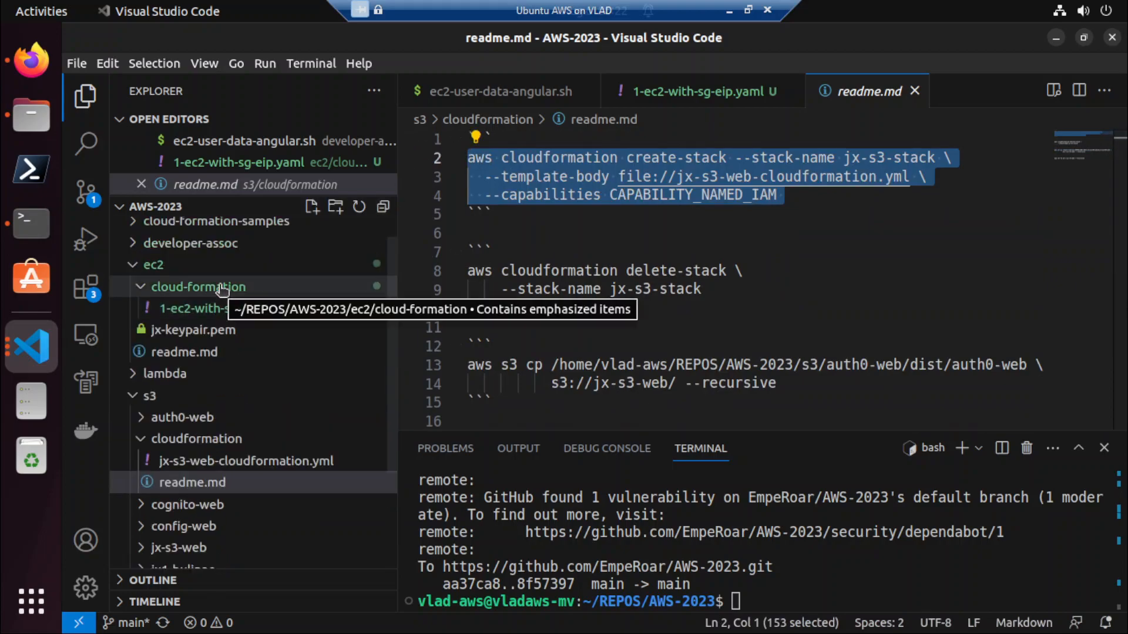
pyautogui.rightClick(222, 289)
pyautogui.click(243, 298)
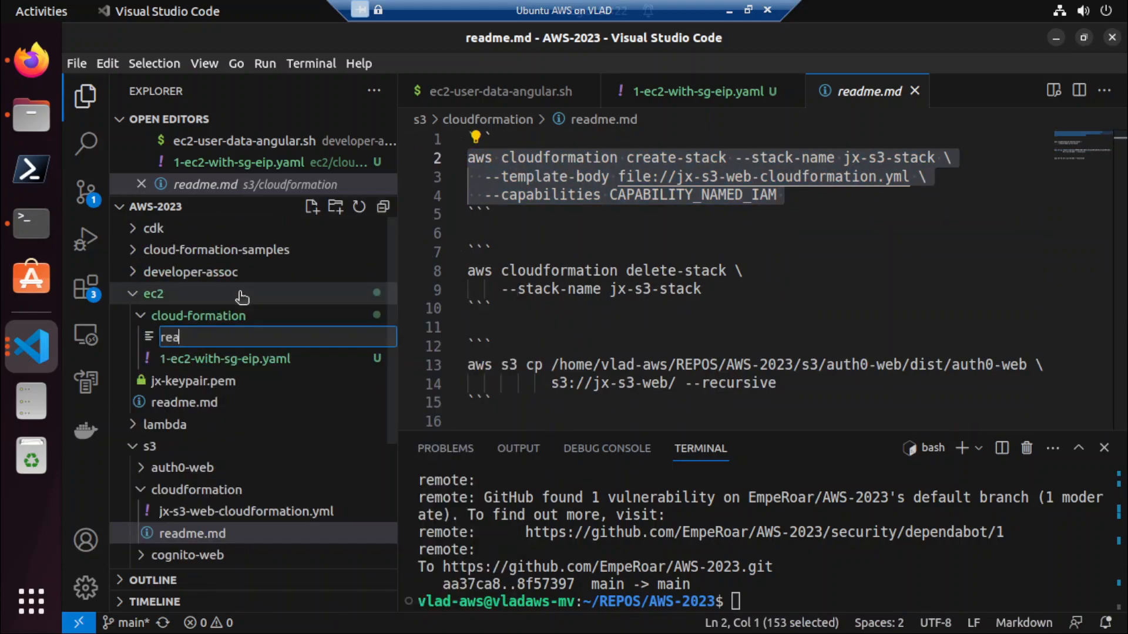
pyautogui.write('readme.md')
pyautogui.press('Return')
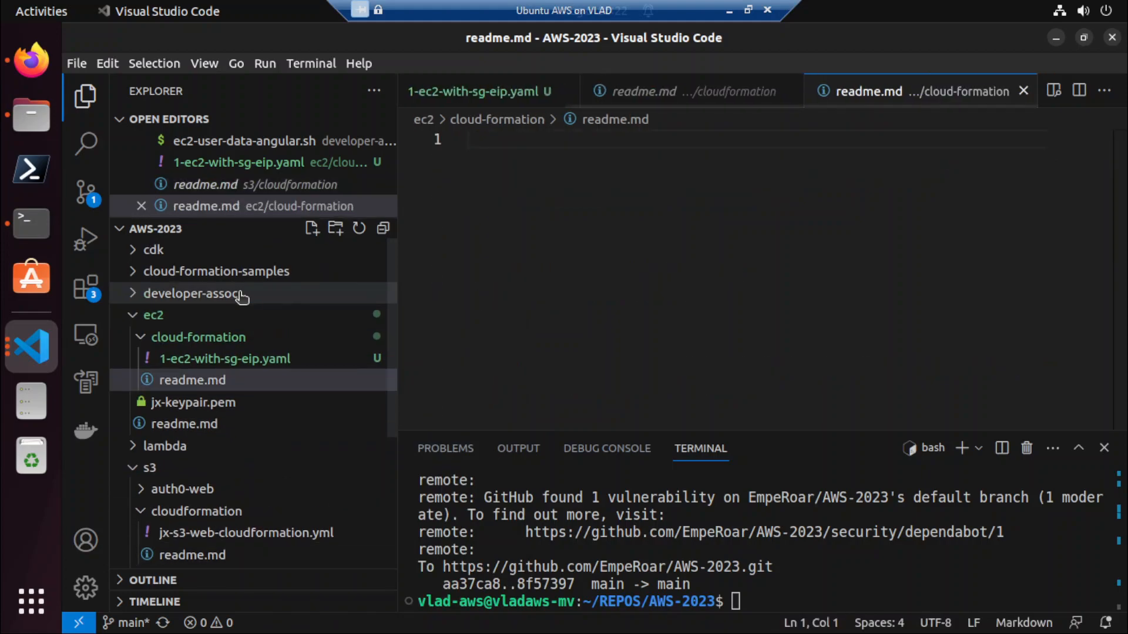
pyautogui.hotkey('ctrl', 'v')
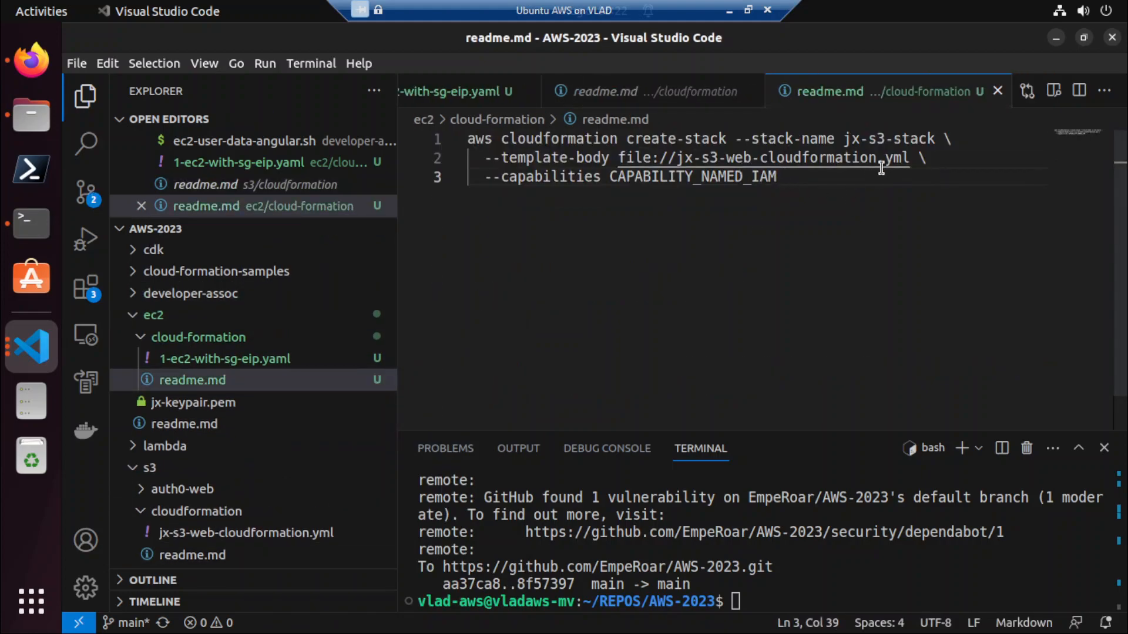
# Change the stack name in the pasted command to jx-ec2-stack.
pyautogui.click(876, 138)
pyautogui.hotkey('shift', 'Left')
pyautogui.hotkey('shift', 'Left')
pyautogui.write('ec2')
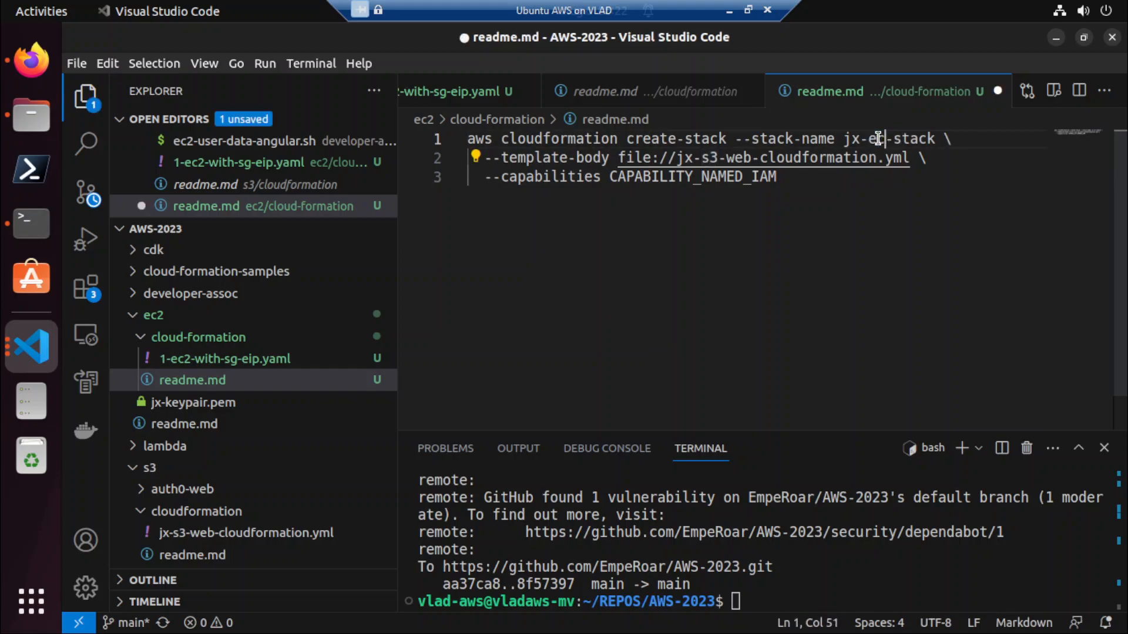
# Change the template file in the command to jx-ec2-cloudformation.yml and save the readme.
pyautogui.press('Down')
pyautogui.press('Left')
pyautogui.press('Left')
pyautogui.press('Left')
pyautogui.press('Left')
pyautogui.press('Left')
pyautogui.press('Left')
pyautogui.press('Left')
pyautogui.press('Left')
pyautogui.press('Left')
pyautogui.press('Left')
pyautogui.press('Left')
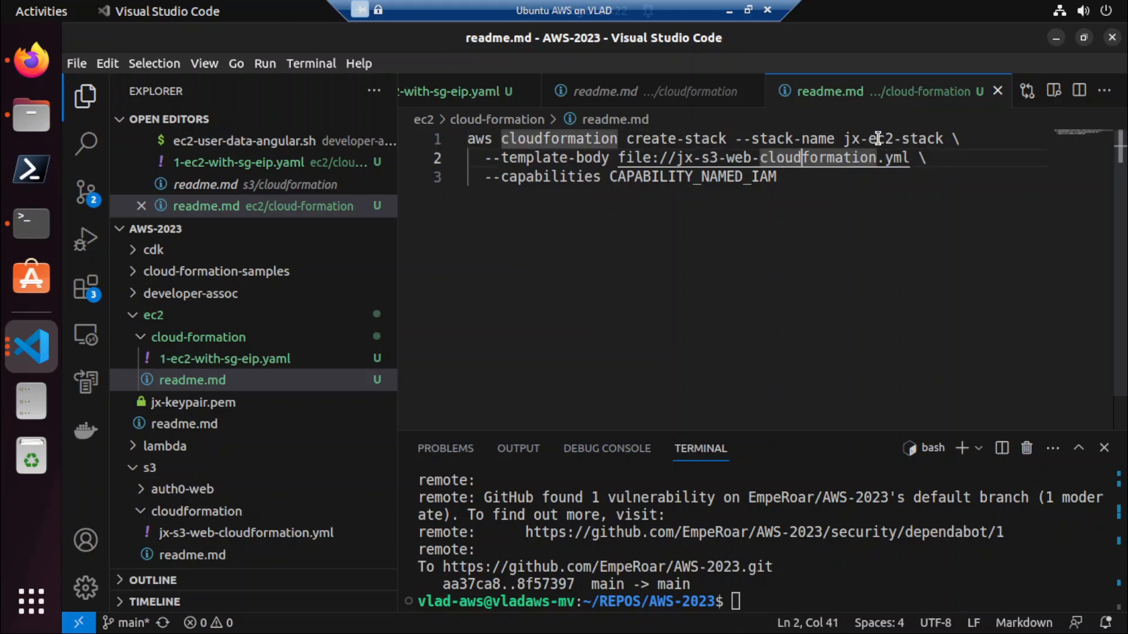
pyautogui.click(715, 157)
pyautogui.hotkey('shift', 'Left')
pyautogui.hotkey('shift', 'Left')
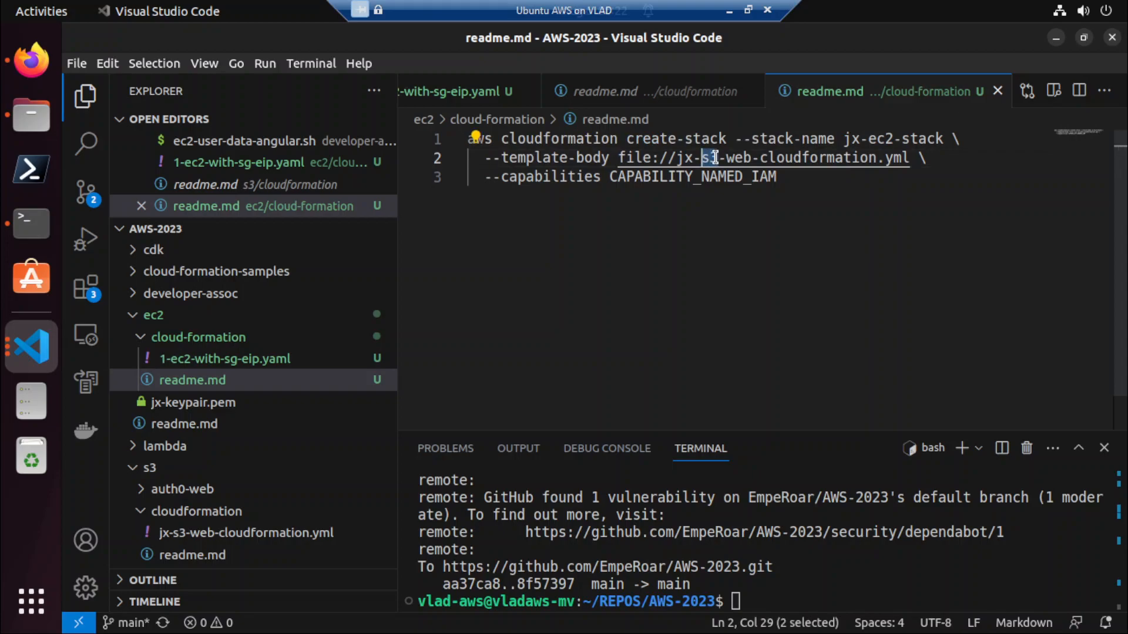
pyautogui.write('ec2')
pyautogui.press('Right')
pyautogui.press('Right')
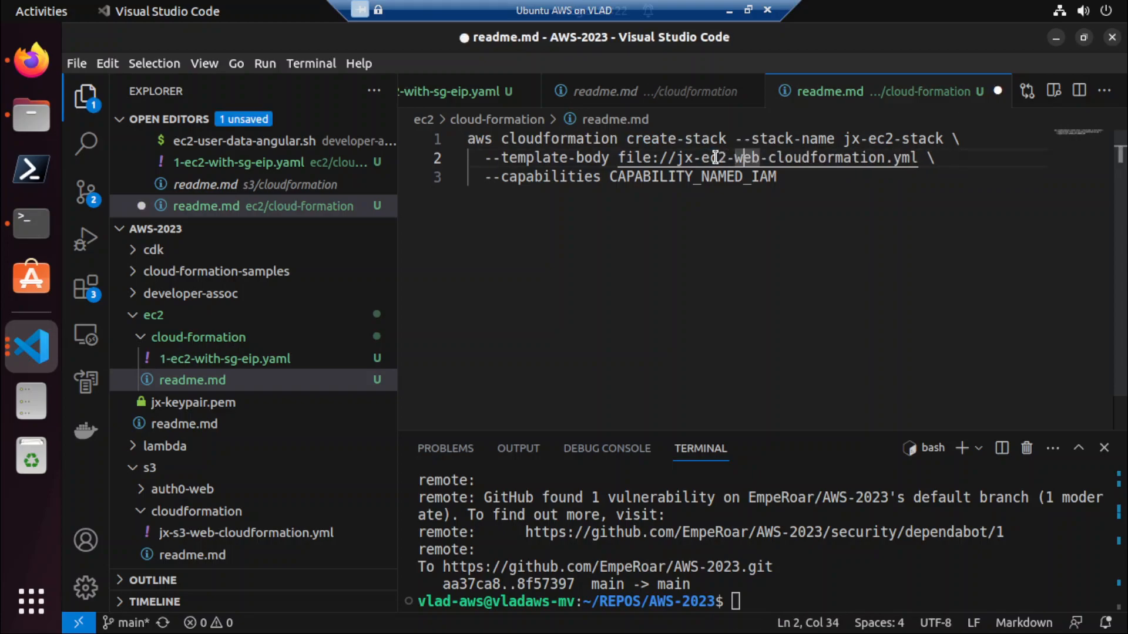
pyautogui.press('Left')
pyautogui.press('Left')
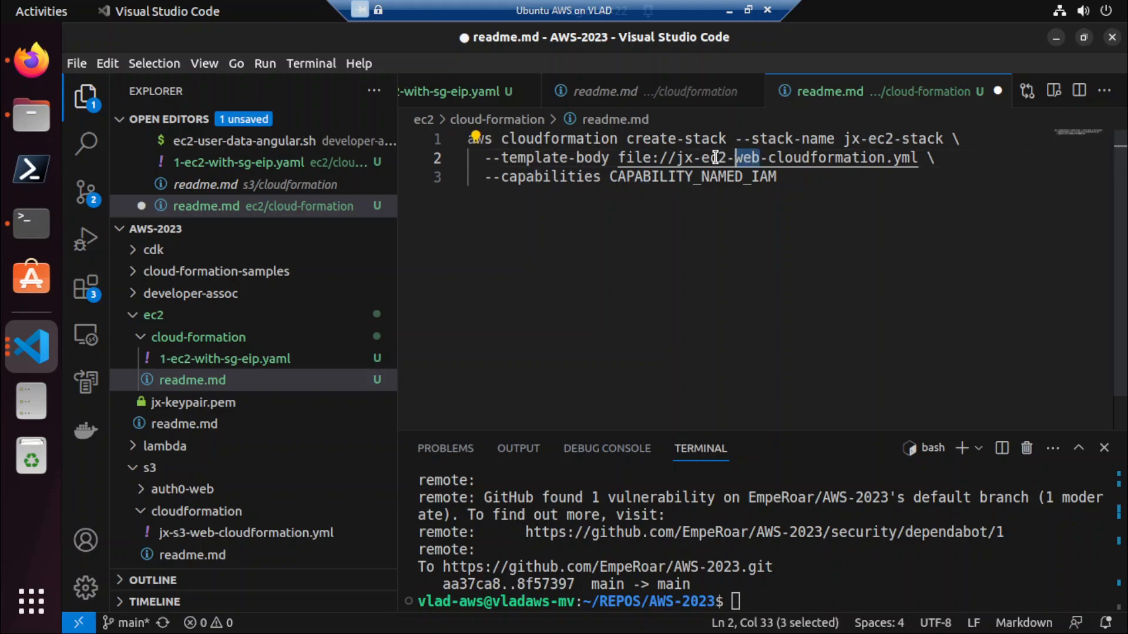
pyautogui.press('Delete')
pyautogui.press('Delete')
pyautogui.press('Delete')
pyautogui.press('Delete')
pyautogui.hotkey('ctrl', 's')
# Copy the base name jx-ec2-cloudformation, without its extension, from the command's template path.
pyautogui.press('Left')
pyautogui.press('Left')
pyautogui.press('Left')
pyautogui.press('Left')
pyautogui.press('Left')
pyautogui.press('Left')
pyautogui.press('Left')
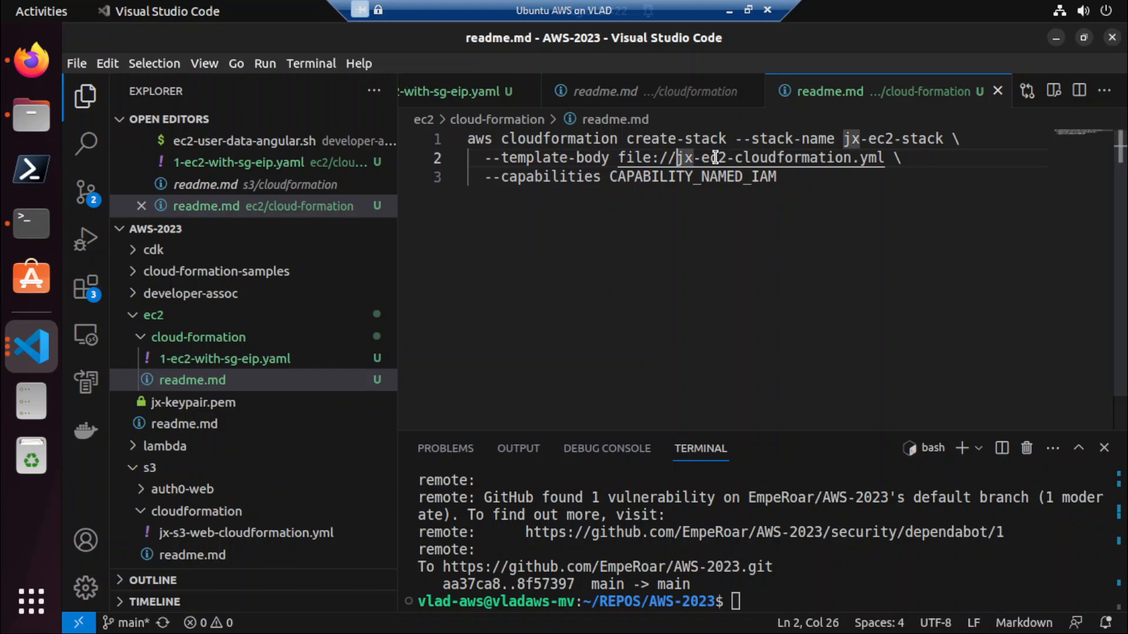
pyautogui.hotkey('shift', 'End')
pyautogui.hotkey('shift', 'Left')
pyautogui.hotkey('shift', 'Left')
pyautogui.hotkey('shift', 'Left')
pyautogui.hotkey('shift', 'Left')
pyautogui.hotkey('shift', 'Left')
pyautogui.hotkey('shift', 'Left')
pyautogui.hotkey('shift', 'Right')
pyautogui.hotkey('ctrl', 'c')
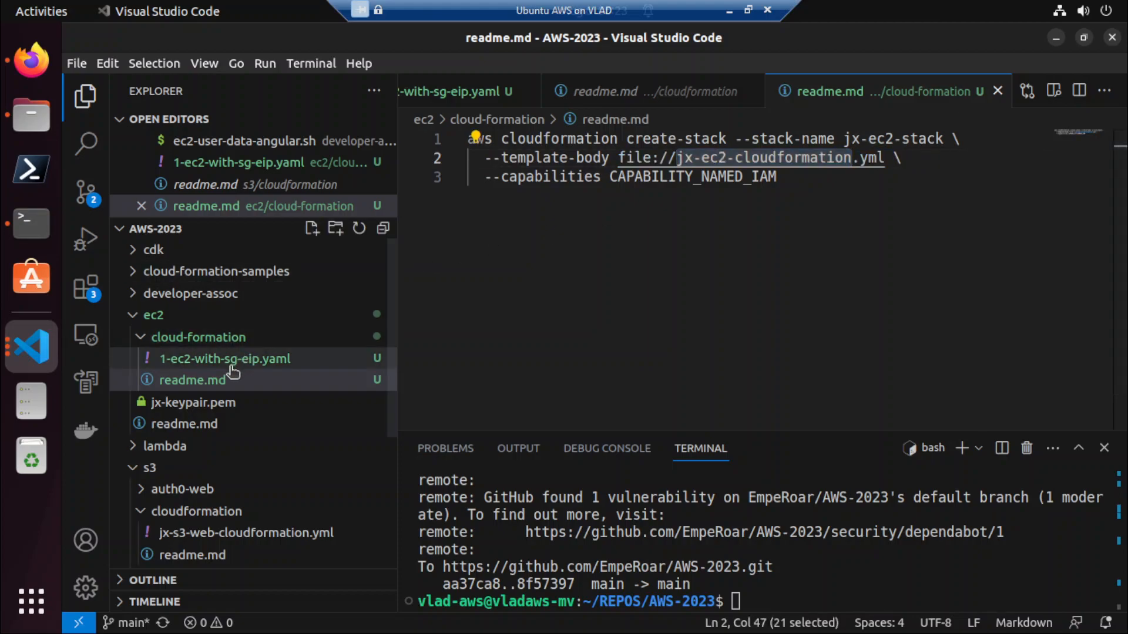
# Rename 1-ec2-with-sg-eip.yaml in ec2/cloud-formation to jx-ec2-cloudformation.yaml using the copied base name.
pyautogui.click(231, 361)
pyautogui.rightClick(238, 362)
pyautogui.click(264, 332)
pyautogui.hotkey('ctrl', 'v')
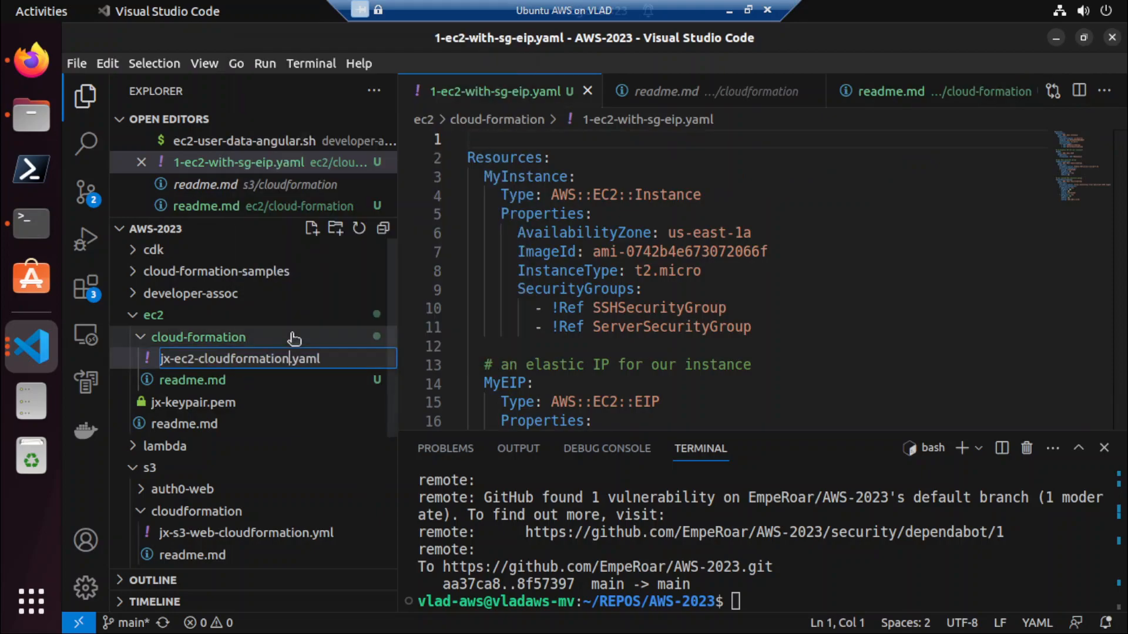
pyautogui.press('Return')
# Examine MyInstance's type and availability zone in the template, checking the zone against the region list of the AWS console in Firefox.
pyautogui.click(860, 164)
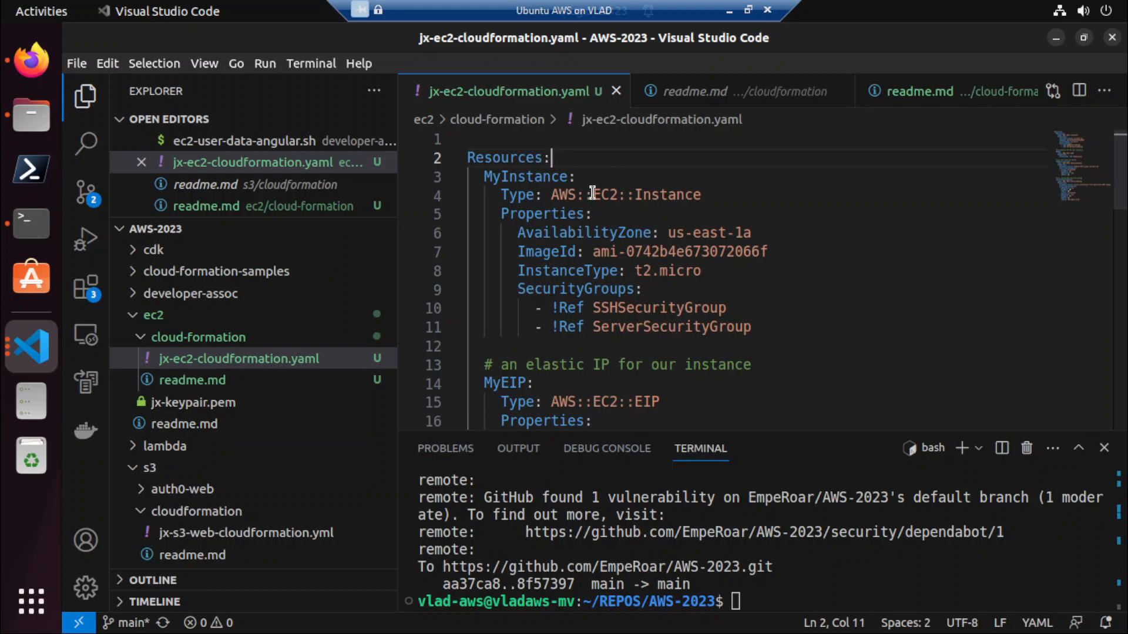
pyautogui.moveTo(503, 195); pyautogui.dragTo(723, 196)
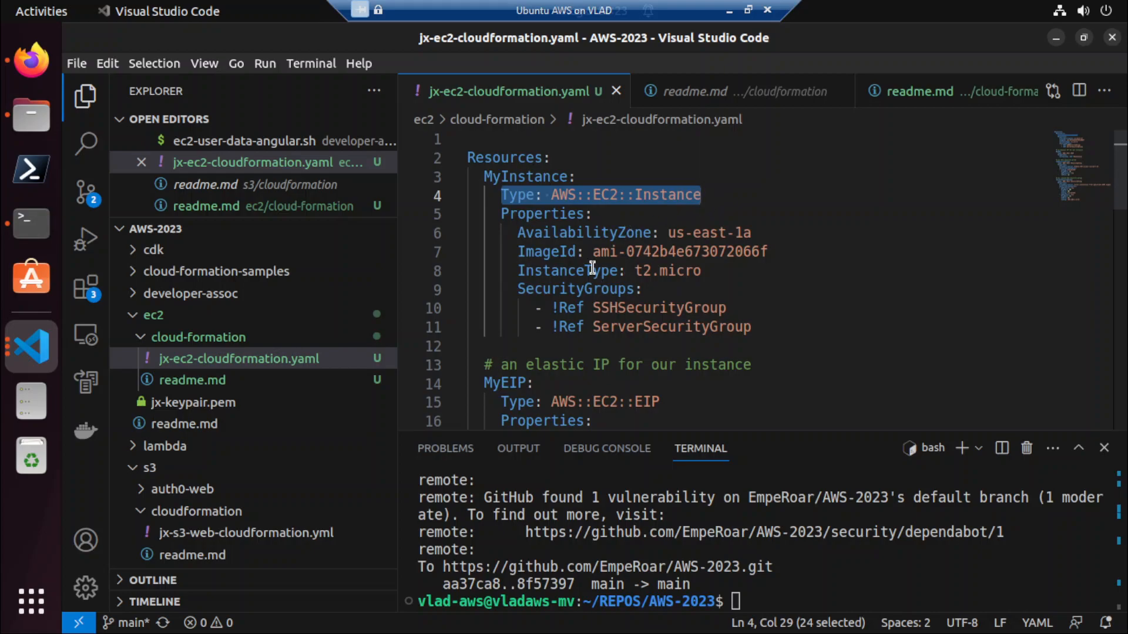
pyautogui.doubleClick(555, 234)
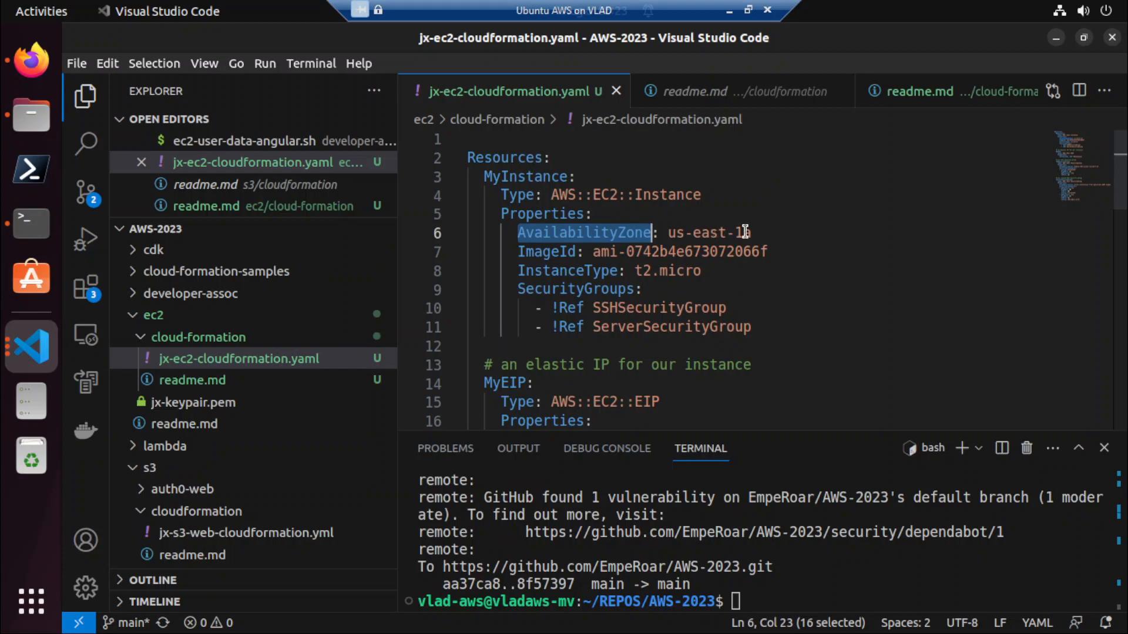
pyautogui.click(33, 67)
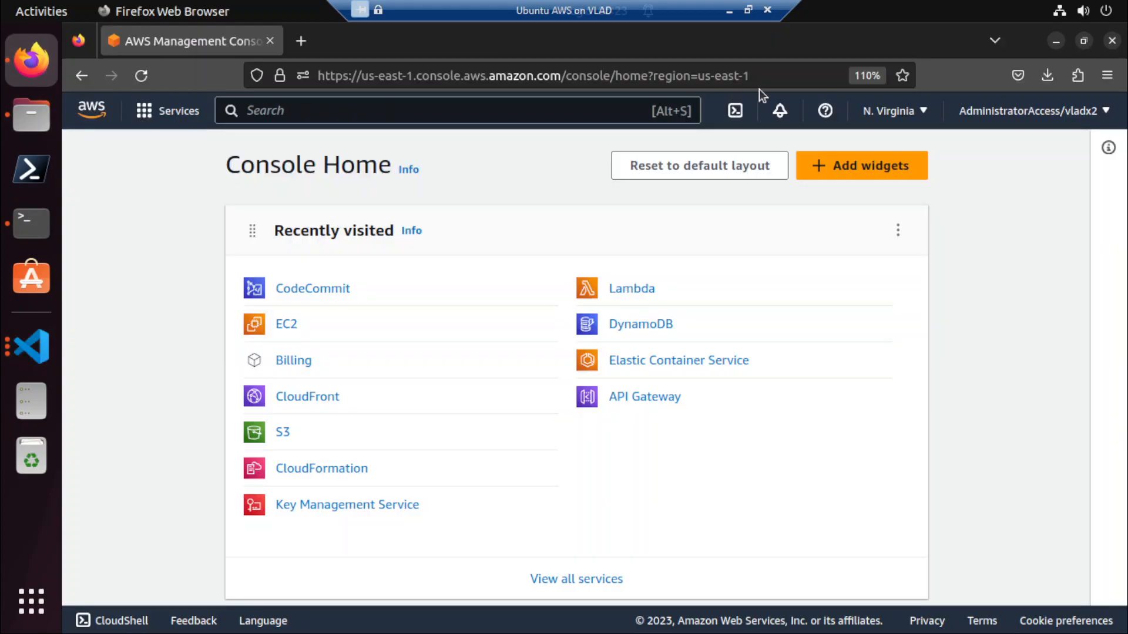
pyautogui.click(914, 113)
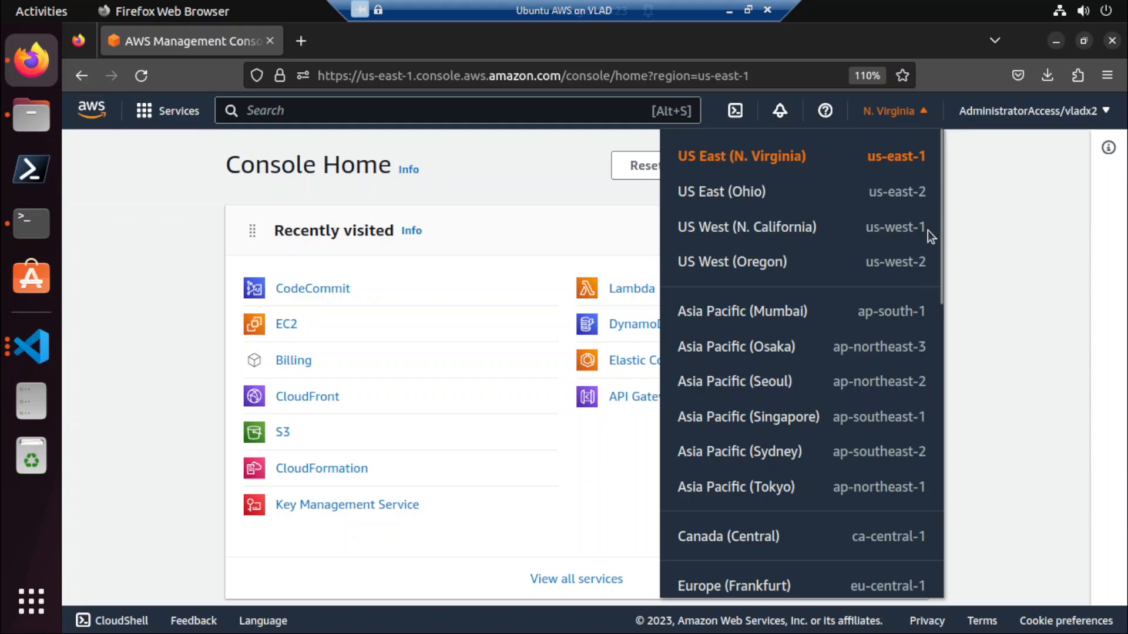
pyautogui.hotkey('alt', 'Tab')
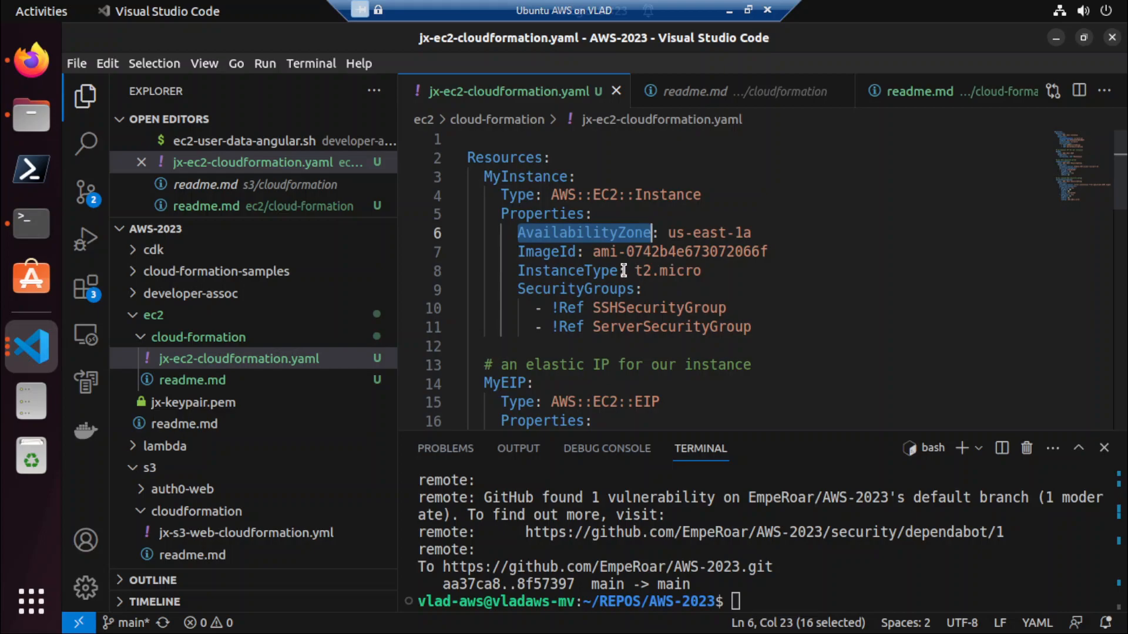
# Copy the template's ImageId ami-0742b4e673072066f, search Google for it in a new Firefox tab and open the Find a Linux AMI result.
pyautogui.moveTo(596, 254); pyautogui.dragTo(728, 253)
pyautogui.click(611, 272)
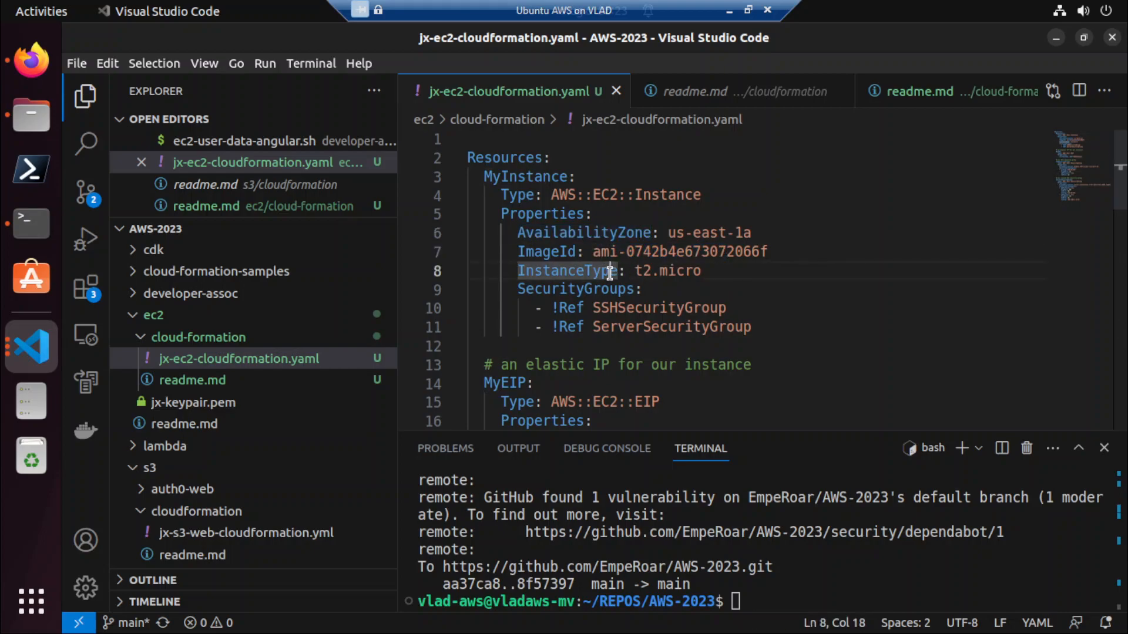
pyautogui.moveTo(768, 252); pyautogui.dragTo(589, 251)
pyautogui.hotkey('ctrl', 'c')
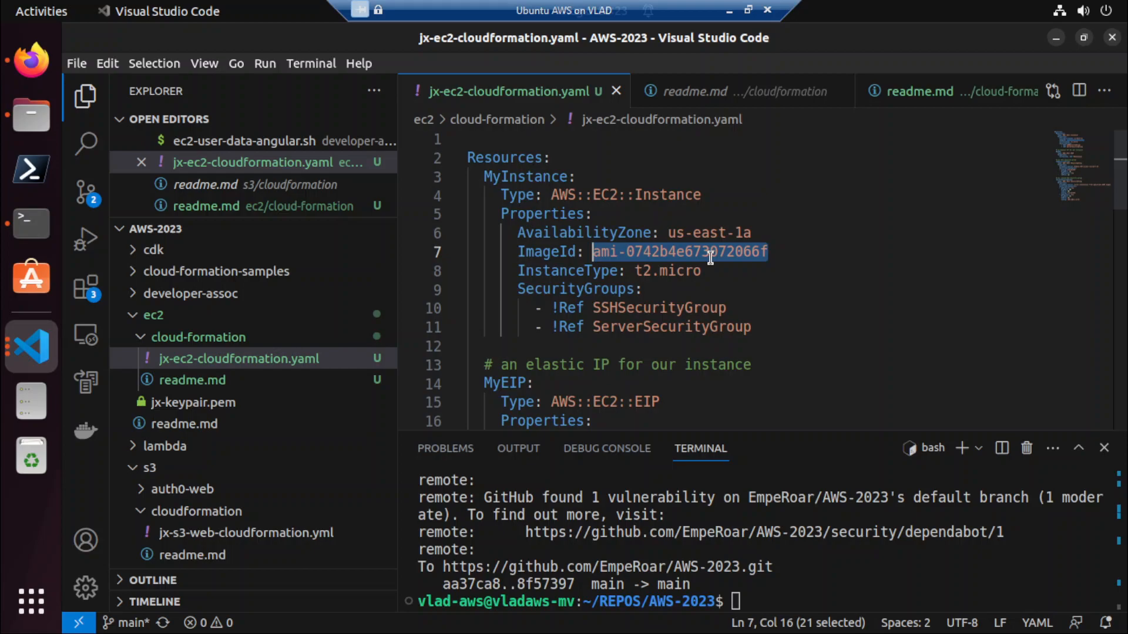
pyautogui.scroll(-2, 722, 301)
pyautogui.scroll(2, 722, 301)
pyautogui.click(27, 75)
pyautogui.click(309, 38)
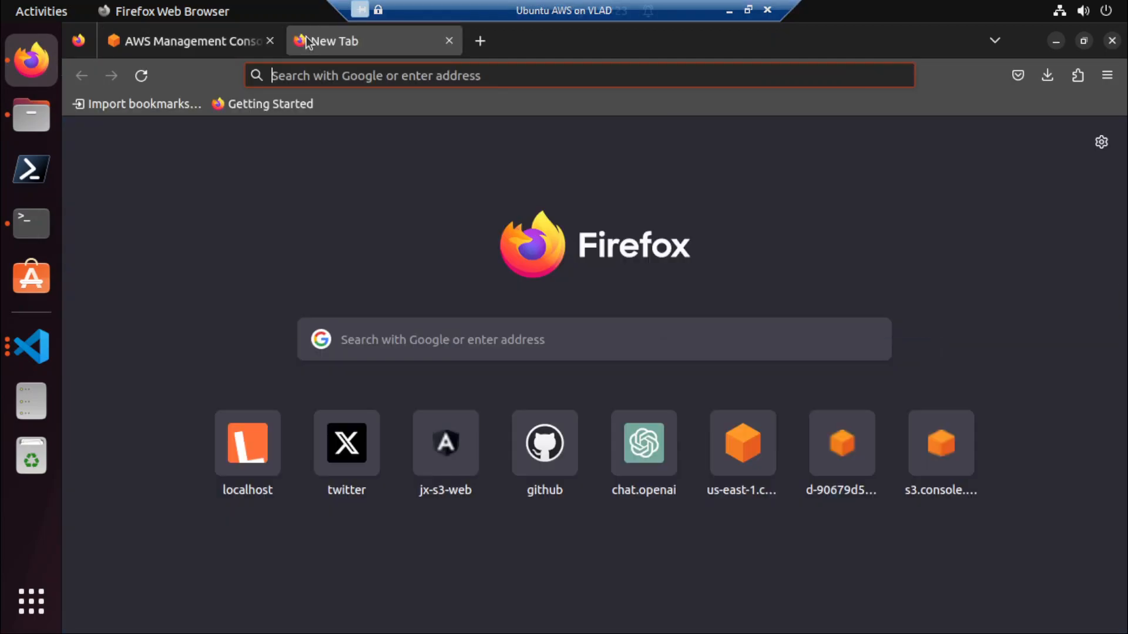
pyautogui.write('goo')
pyautogui.press('Return')
pyautogui.hotkey('ctrl', 'v')
pyautogui.press('Return')
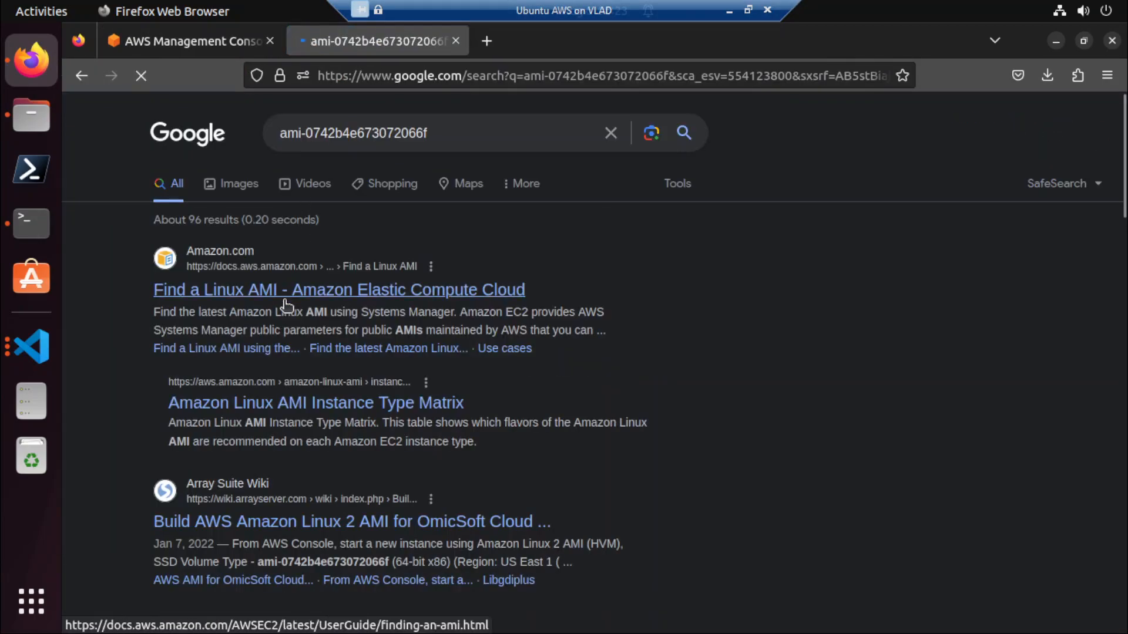
pyautogui.click(286, 298)
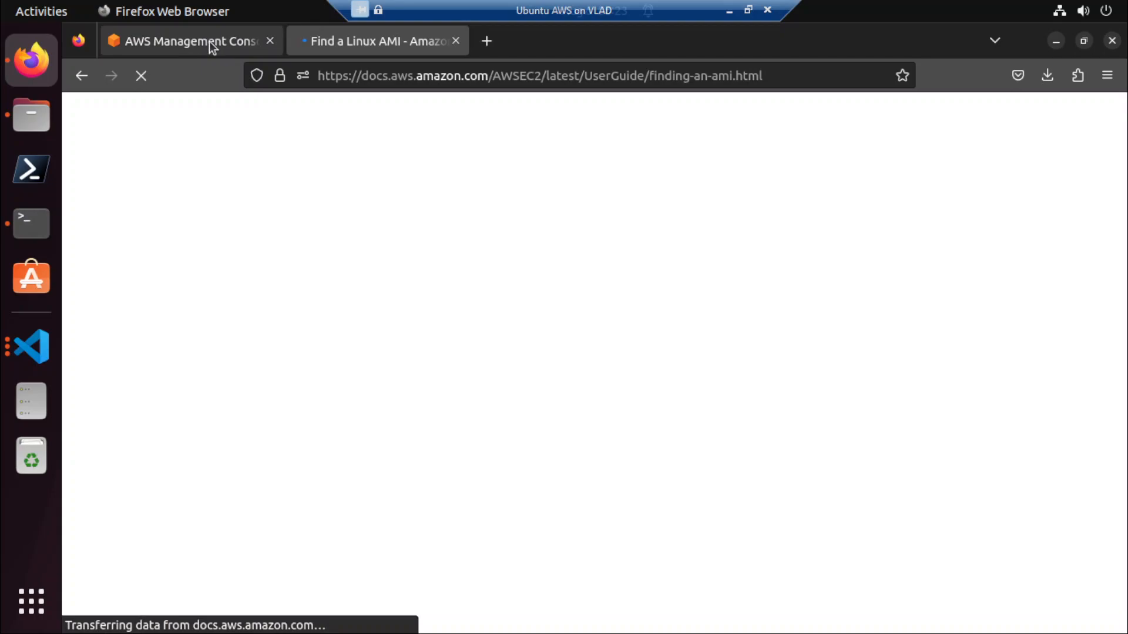
# Close the AWS console's region list, return to Visual Studio Code and examine the SSHSecurityGroup reference and its ingress rule.
pyautogui.click(209, 42)
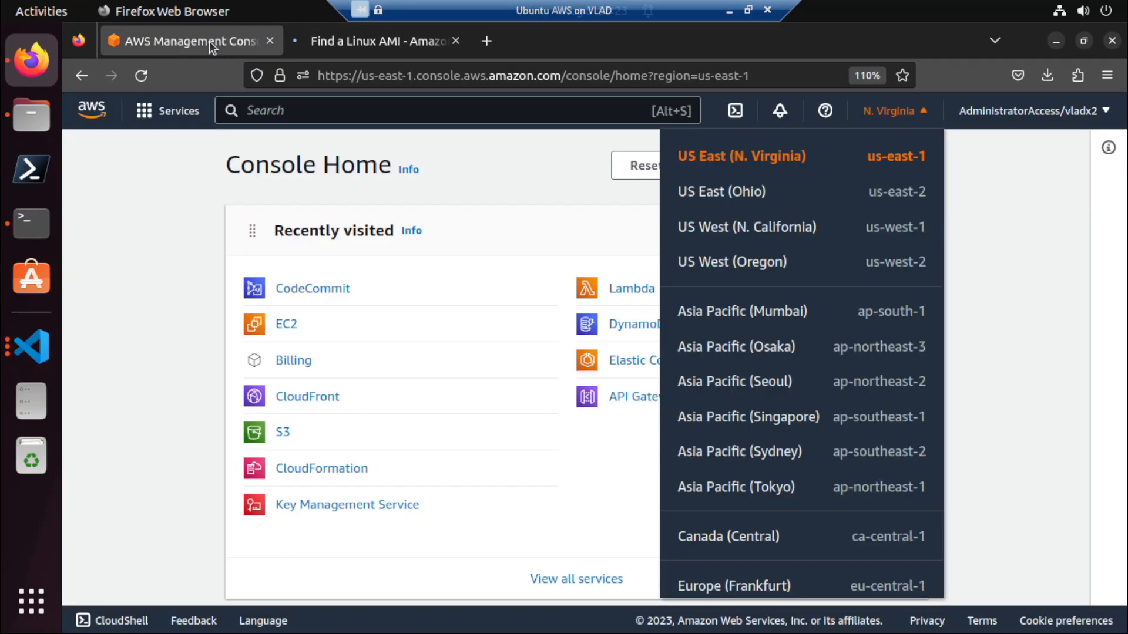
pyautogui.click(165, 241)
pyautogui.click(41, 353)
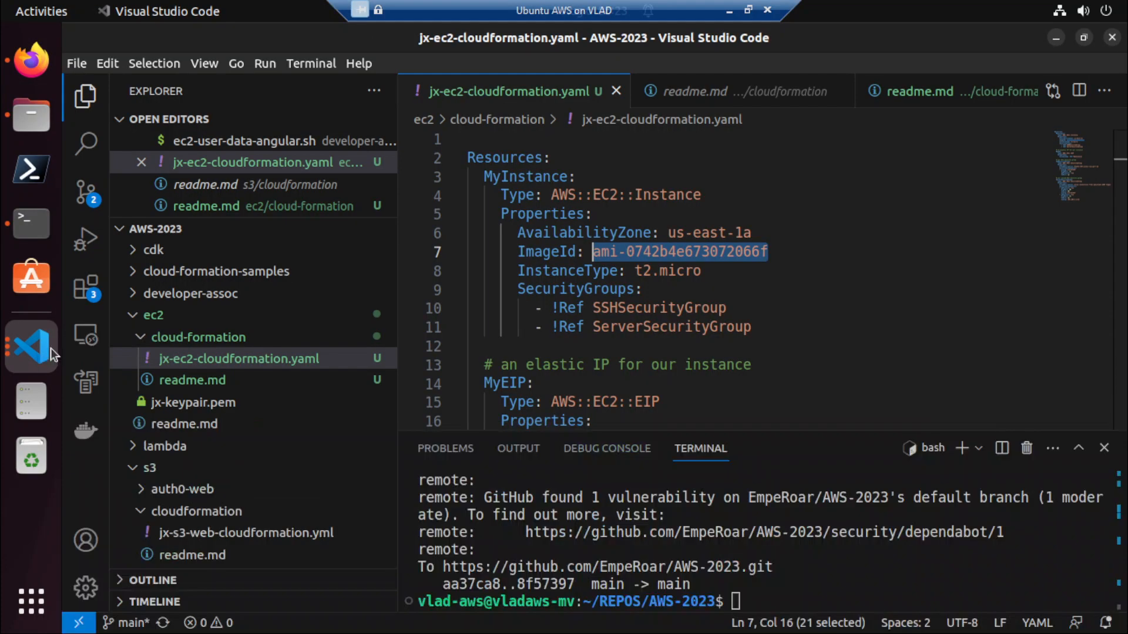
pyautogui.scroll(-1, 568, 341)
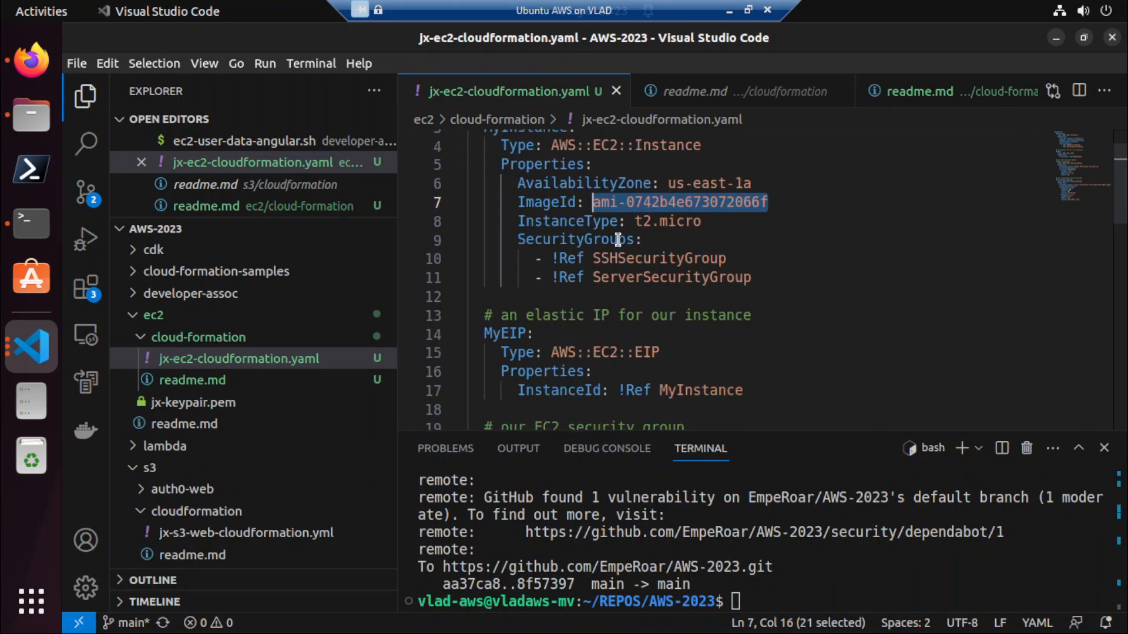
pyautogui.doubleClick(618, 259)
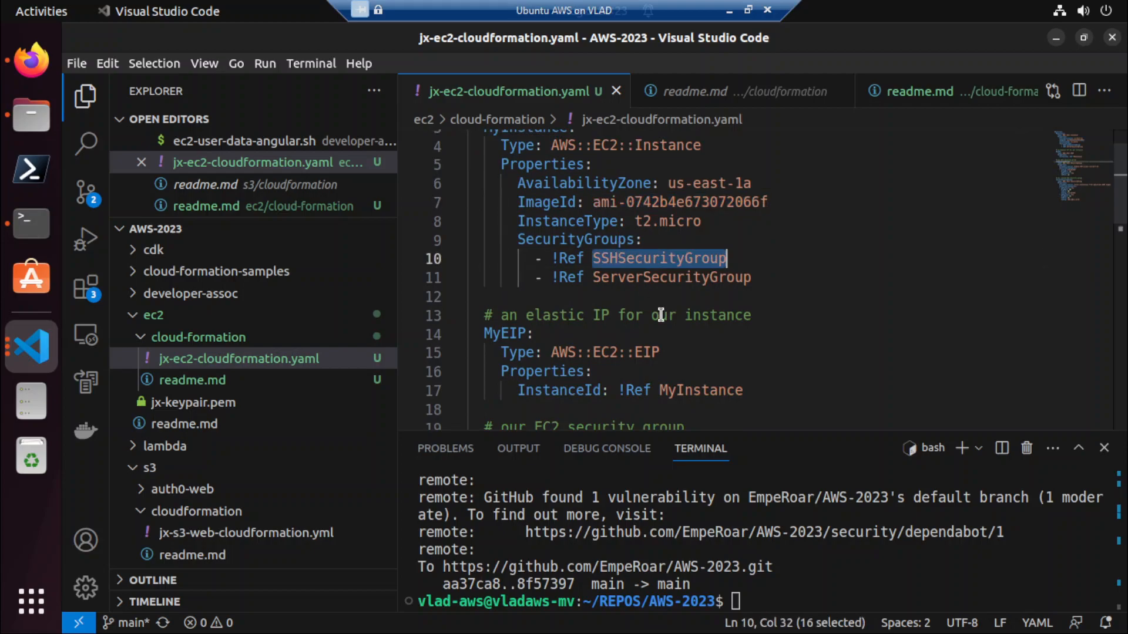
pyautogui.scroll(-2, 661, 316)
pyautogui.scroll(1, 646, 329)
pyautogui.scroll(-2, 539, 361)
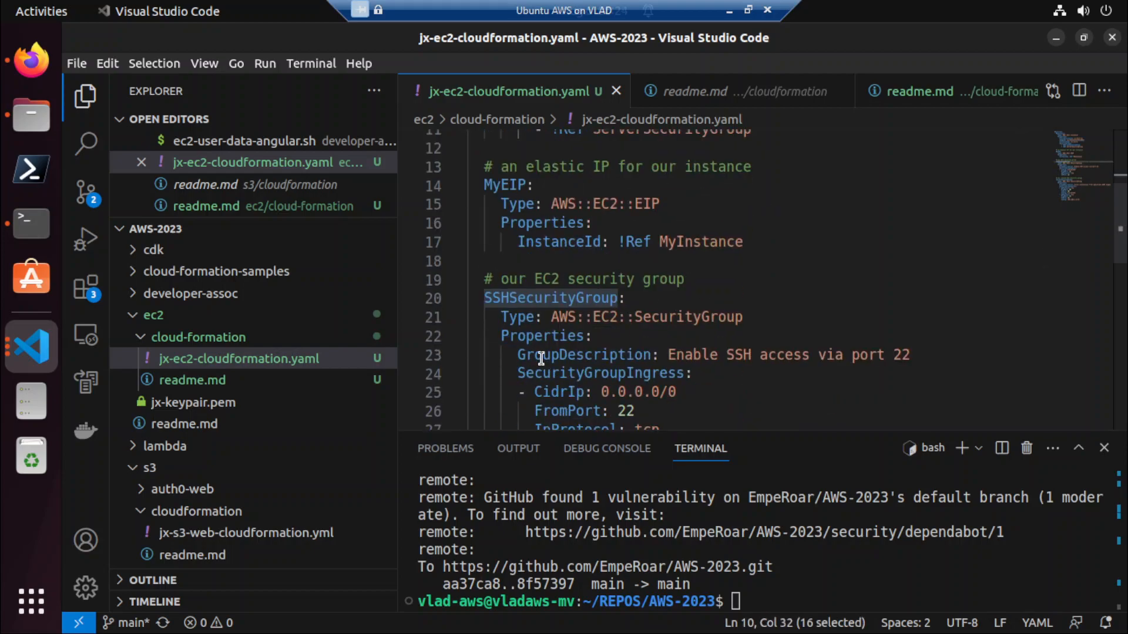
pyautogui.scroll(-1, 603, 308)
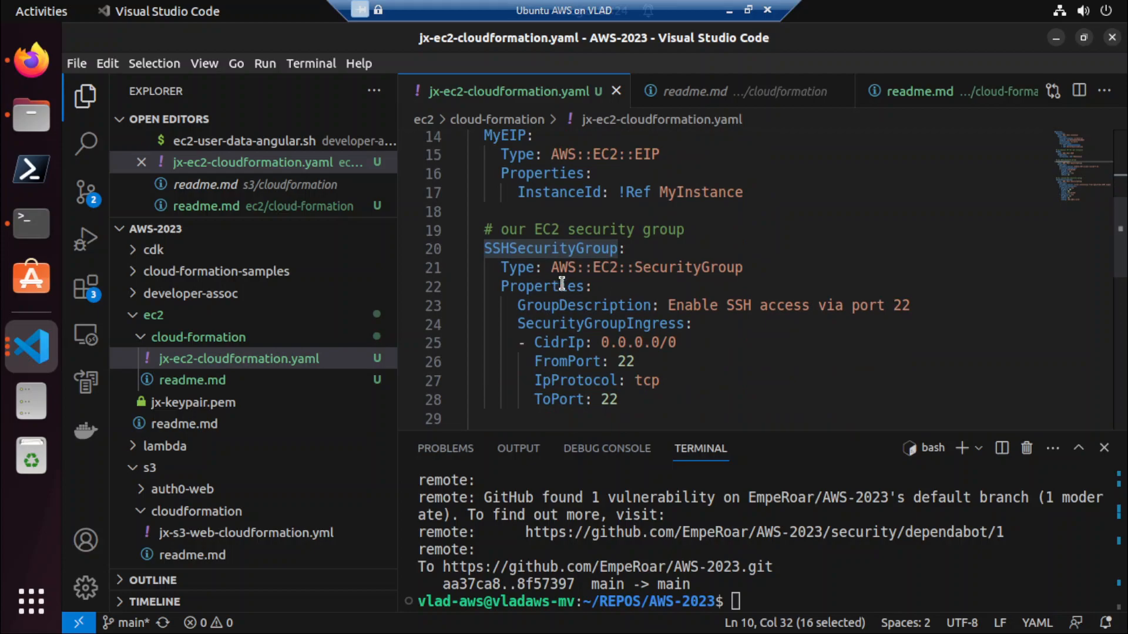
pyautogui.scroll(-1, 635, 291)
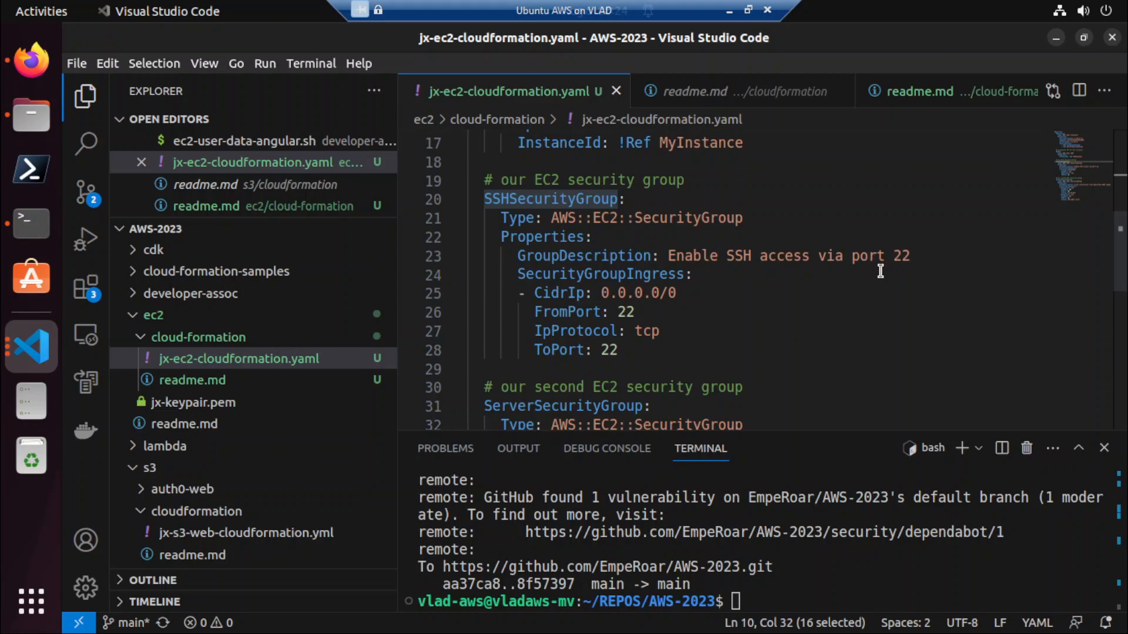
pyautogui.moveTo(594, 295); pyautogui.dragTo(705, 292)
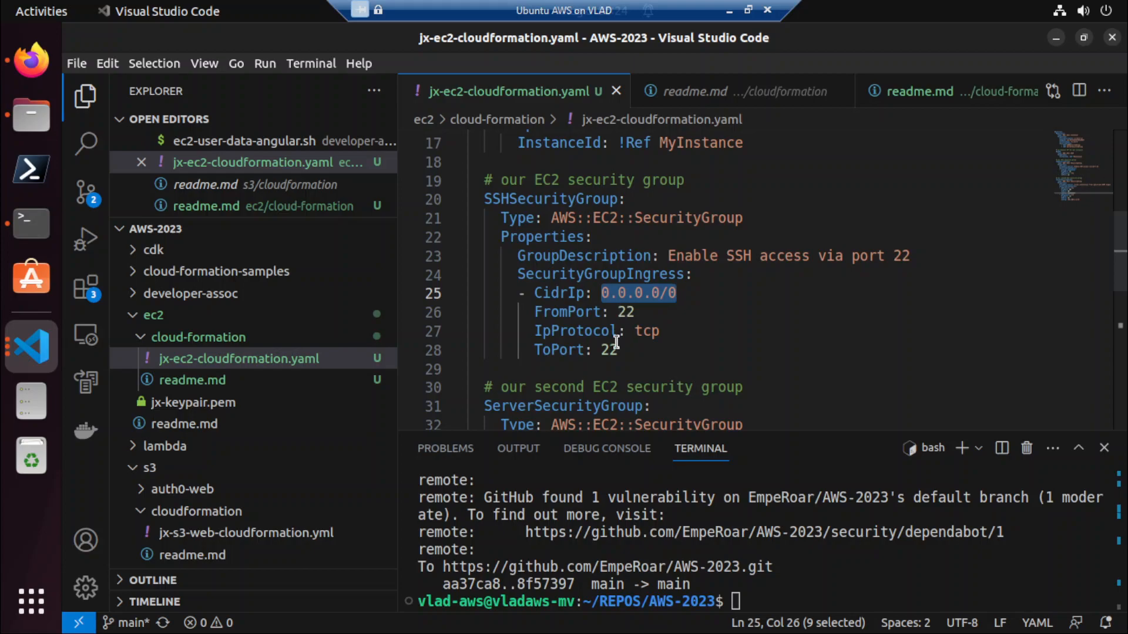
# Examine the ServerSecurityGroup's ingress rules in the template, including the CidrIp of its port 22 rule.
pyautogui.scroll(-1, 588, 341)
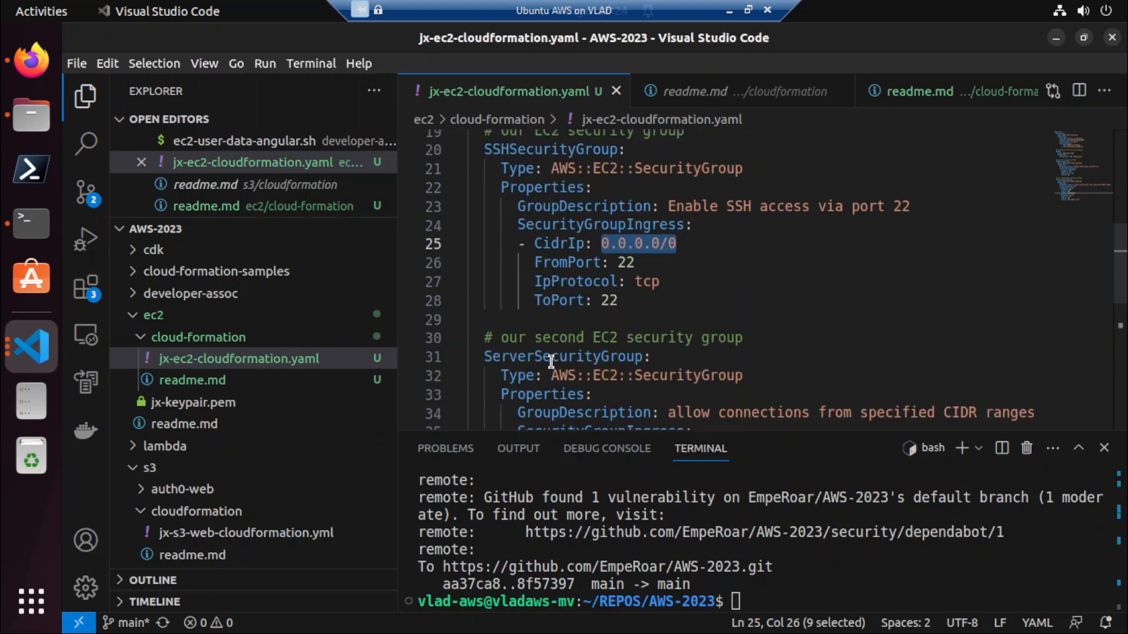
pyautogui.scroll(-2, 590, 280)
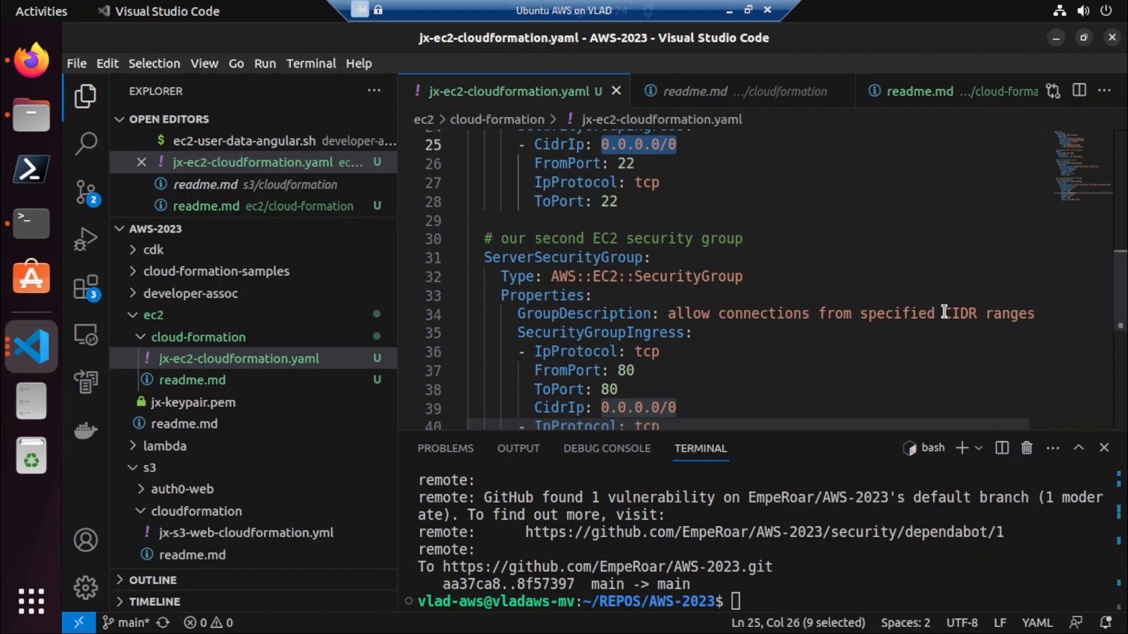
pyautogui.scroll(-1, 981, 316)
pyautogui.scroll(-1, 980, 316)
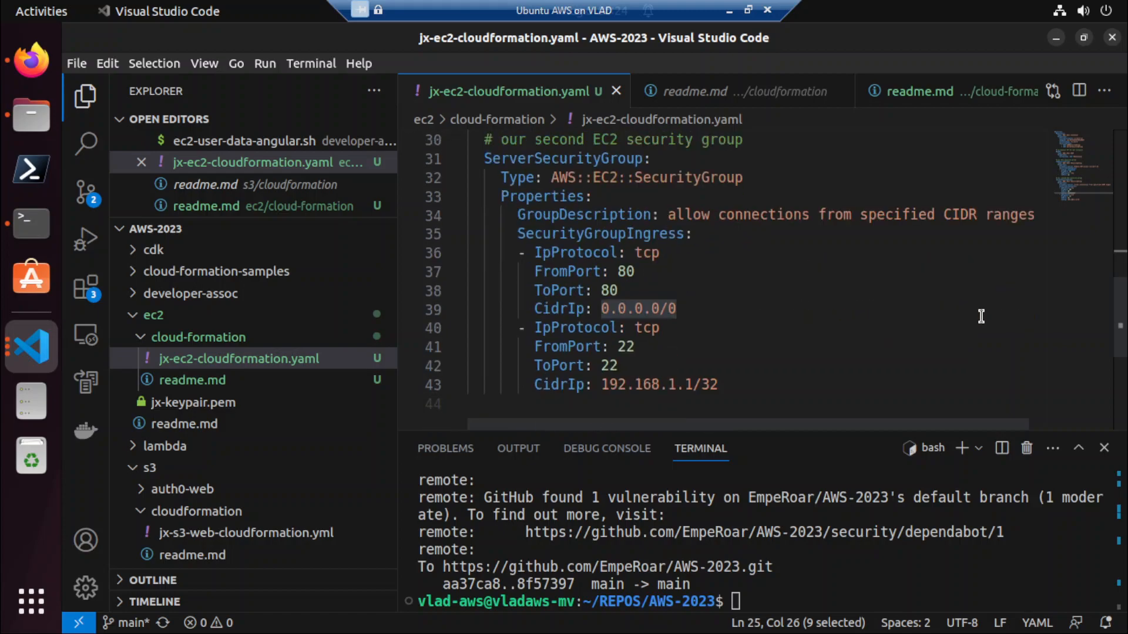
pyautogui.moveTo(599, 384); pyautogui.dragTo(712, 374)
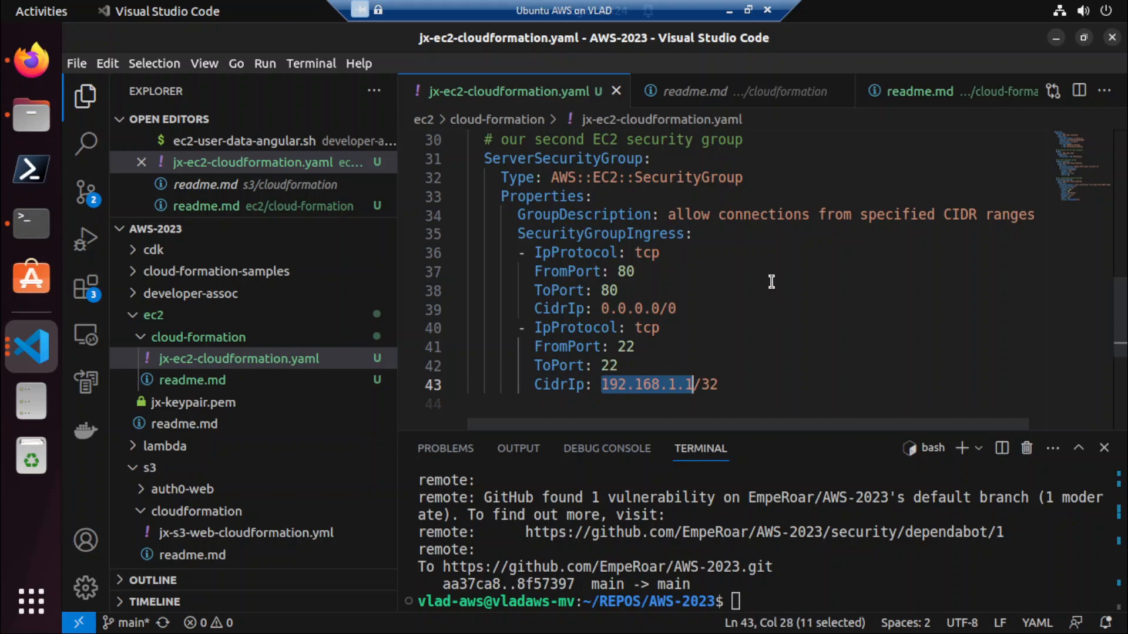
pyautogui.scroll(7, 749, 344)
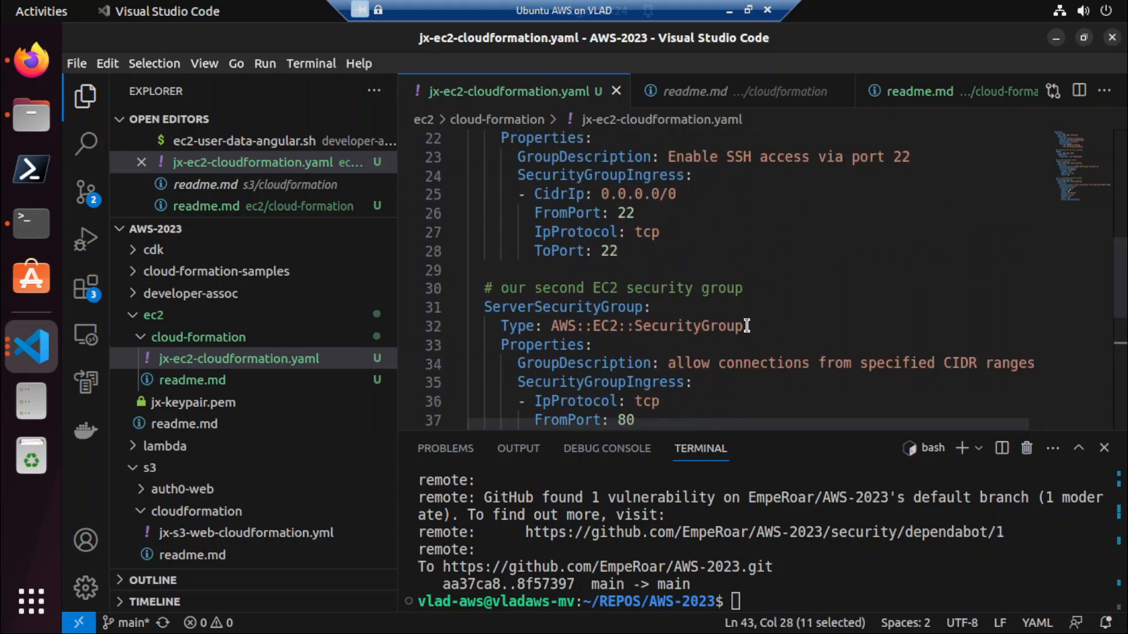
pyautogui.scroll(3, 747, 325)
pyautogui.scroll(-4, 747, 325)
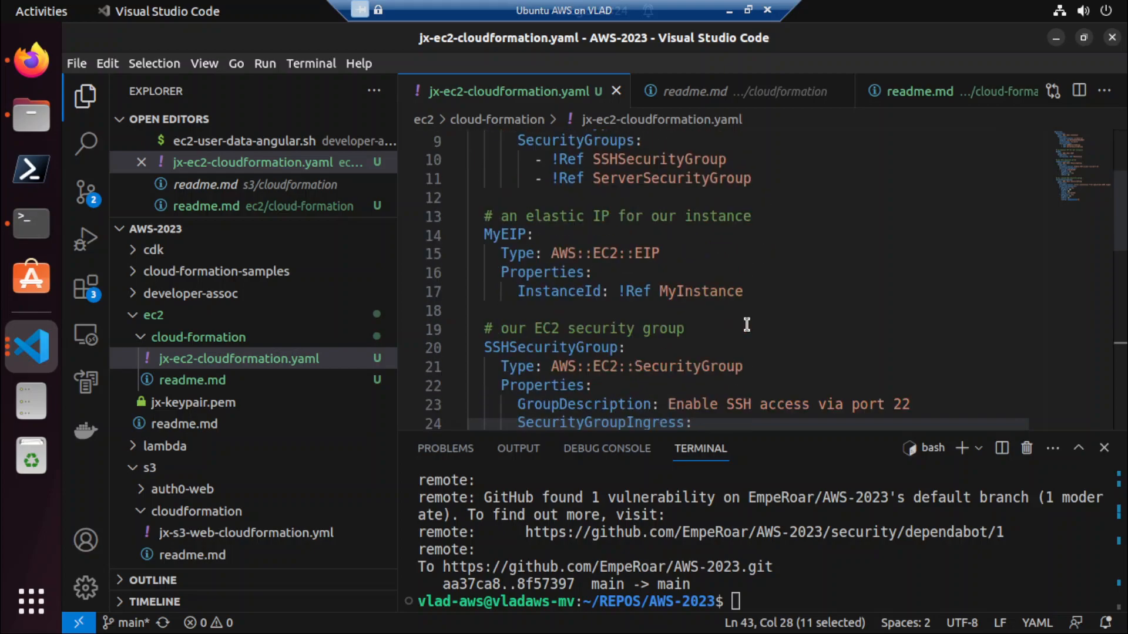
pyautogui.scroll(-4, 721, 340)
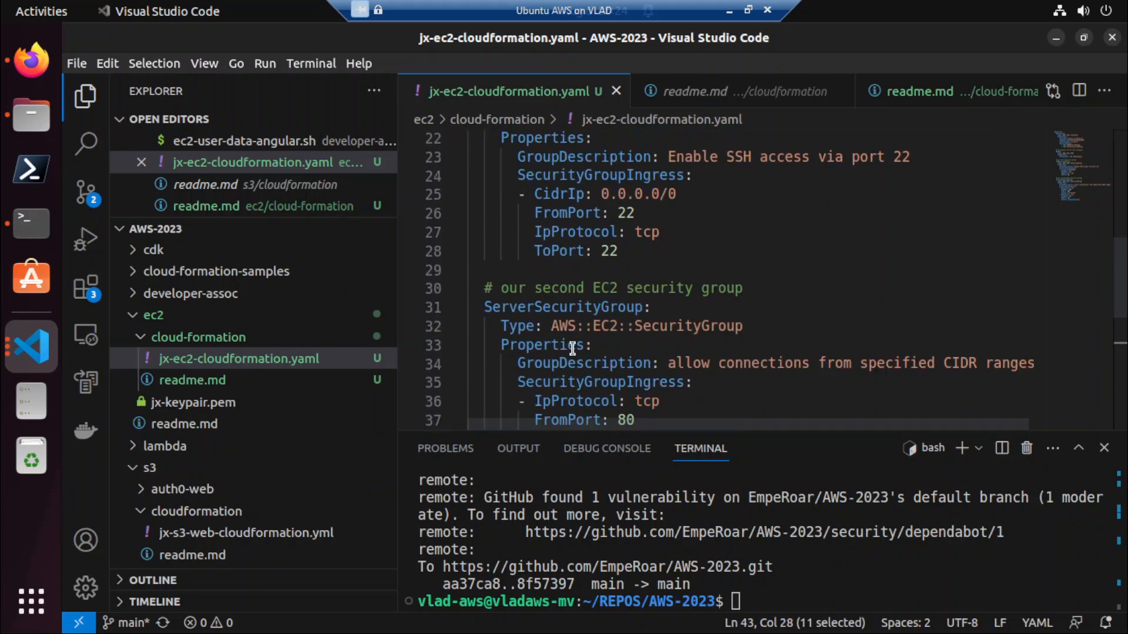
# Compare the SSHSecurityGroup and ServerSecurityGroup definitions with the security groups referenced by MyInstance.
pyautogui.doubleClick(570, 308)
pyautogui.scroll(3, 570, 317)
pyautogui.scroll(-1, 635, 343)
pyautogui.doubleClick(539, 199)
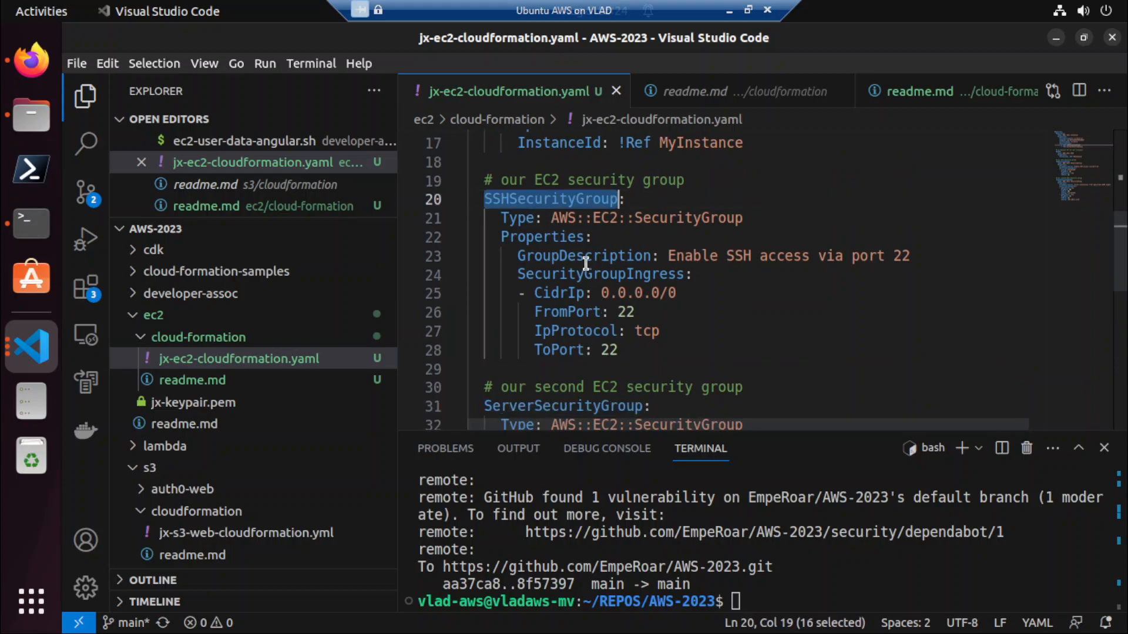
pyautogui.scroll(-2, 586, 263)
pyautogui.doubleClick(564, 321)
pyautogui.doubleClick(564, 307)
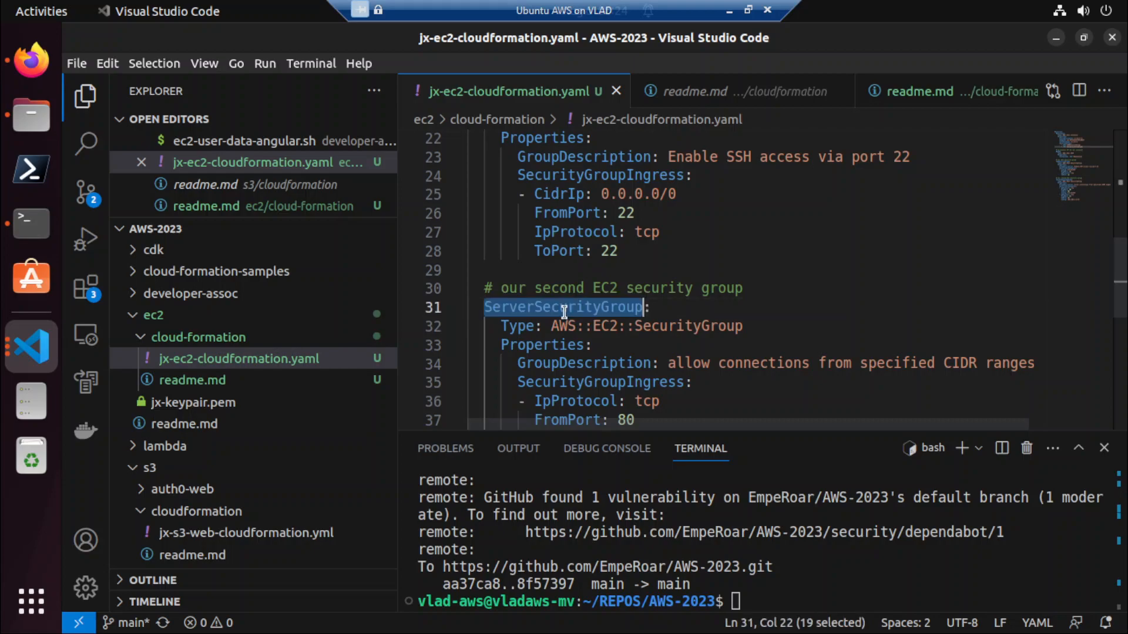
pyautogui.scroll(4, 611, 293)
pyautogui.scroll(2, 622, 287)
pyautogui.scroll(-8, 623, 287)
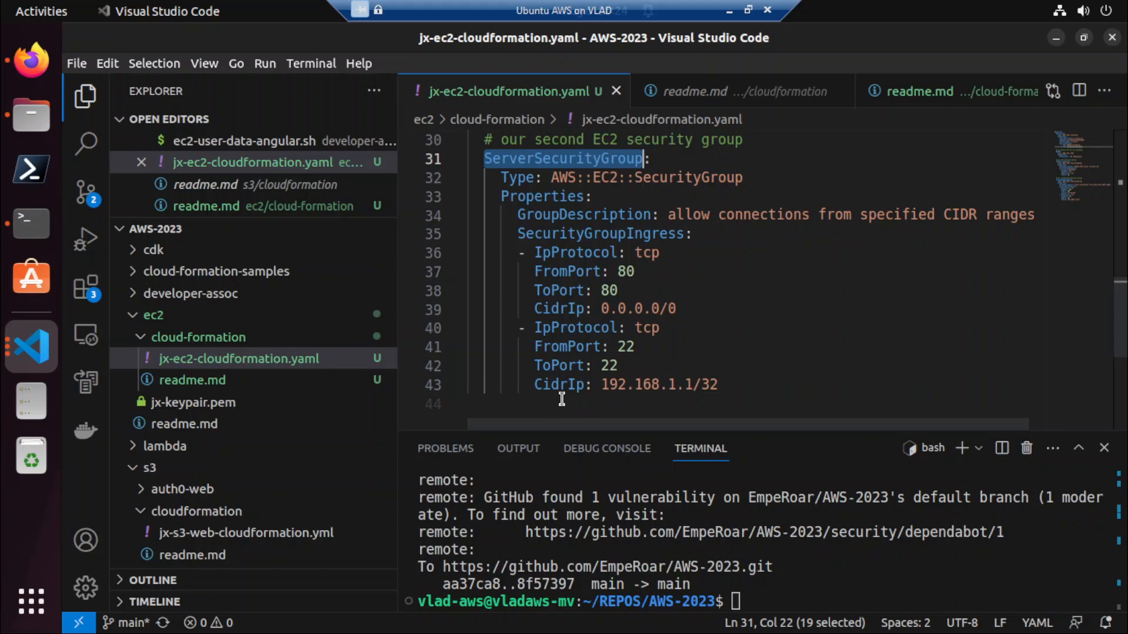
# Examine the CIDR range of ServerSecurityGroup's port 22 rule and review the template's instance, elastic IP and SSH group definitions.
pyautogui.moveTo(605, 384); pyautogui.dragTo(805, 380)
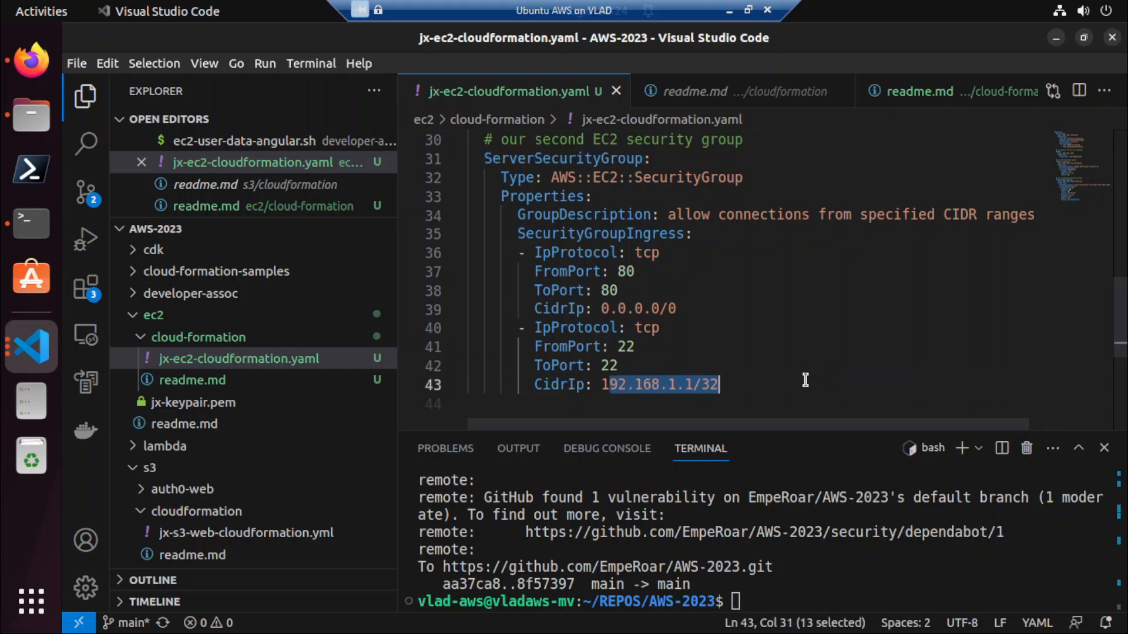
pyautogui.click(788, 380)
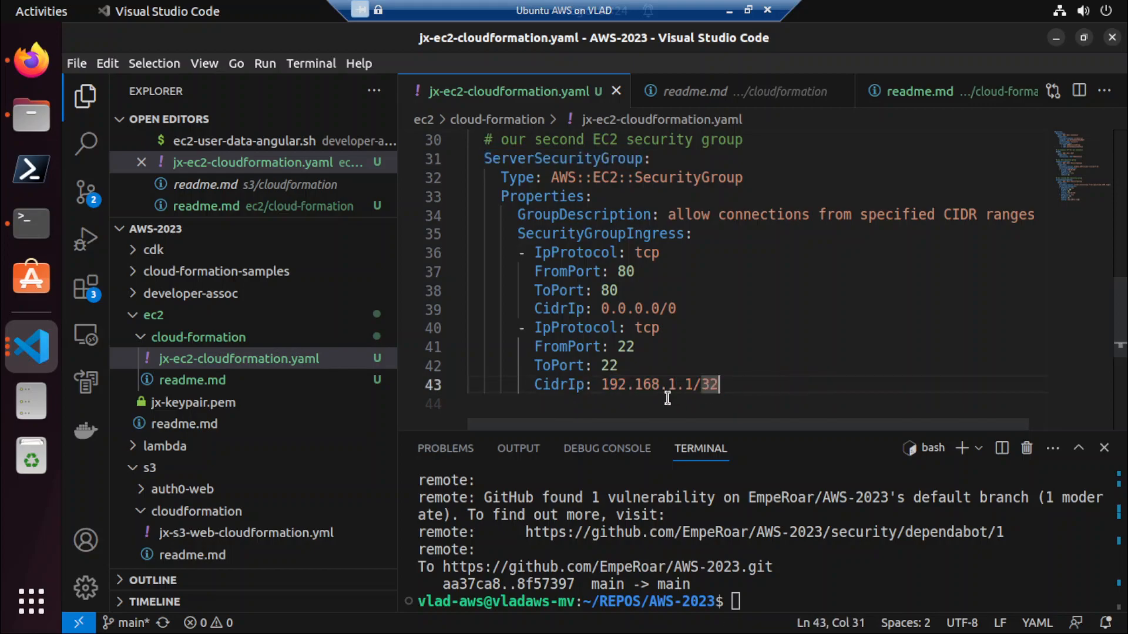
pyautogui.moveTo(593, 385); pyautogui.dragTo(720, 385)
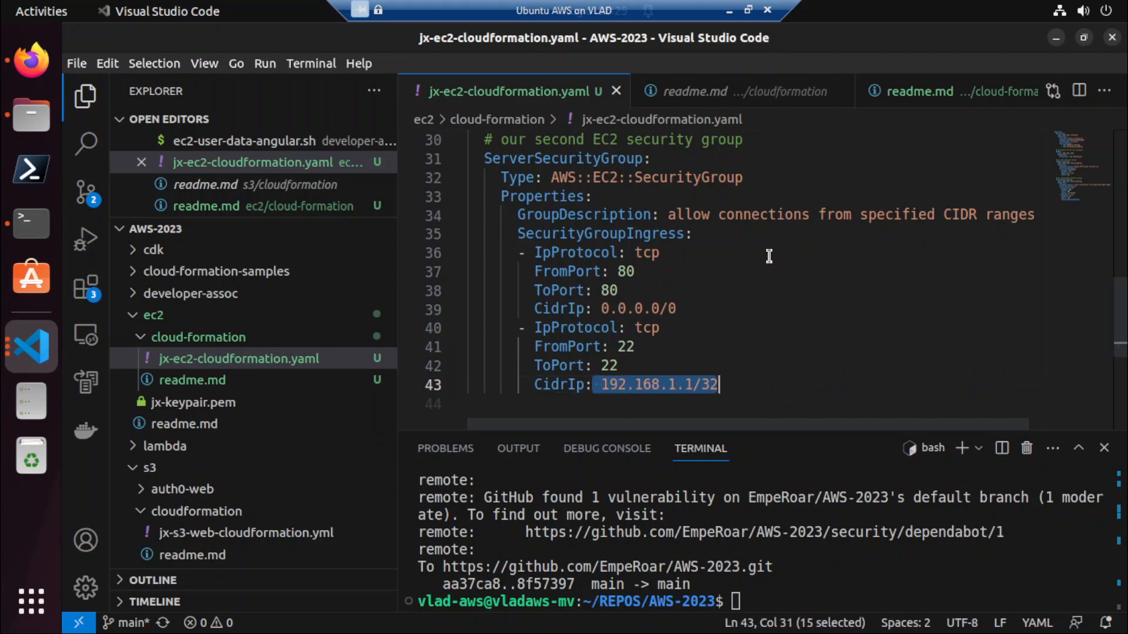
pyautogui.scroll(10, 769, 256)
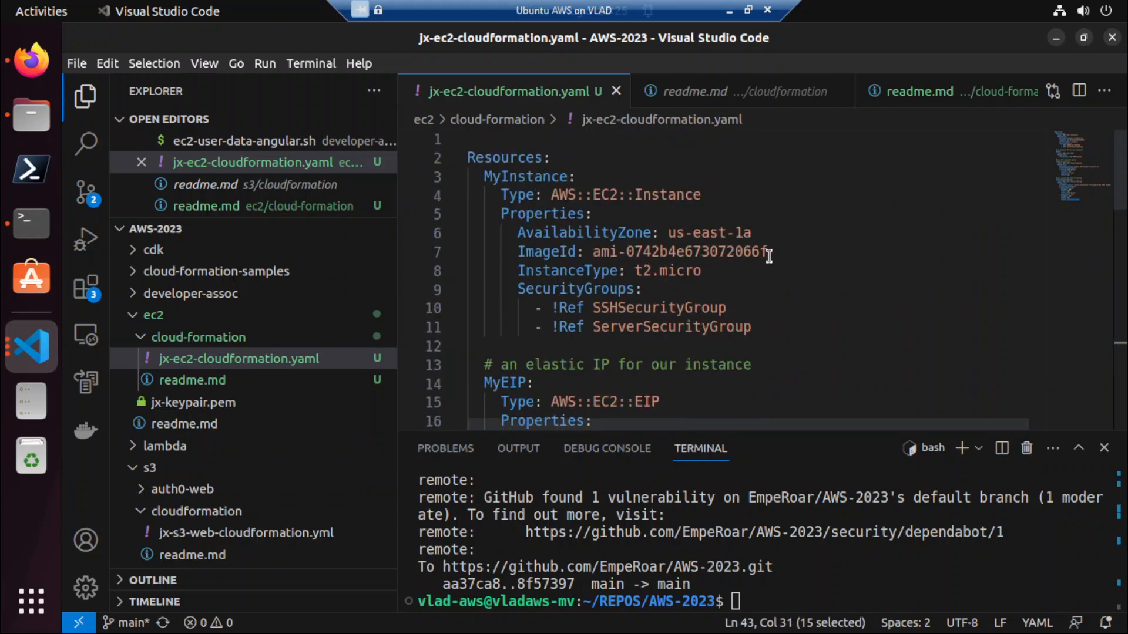
pyautogui.scroll(-5, 769, 256)
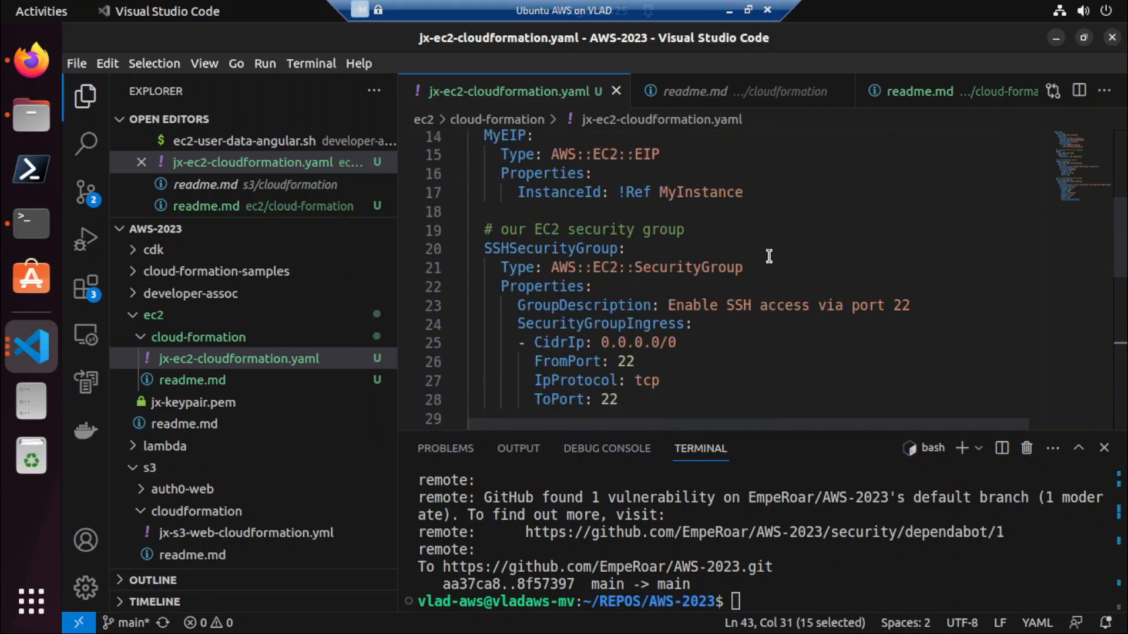
# Copy the whole create-stack command from readme.md in ec2/cloud-formation.
pyautogui.click(222, 383)
pyautogui.moveTo(804, 172); pyautogui.dragTo(412, 139)
pyautogui.hotkey('ctrl', 'c')
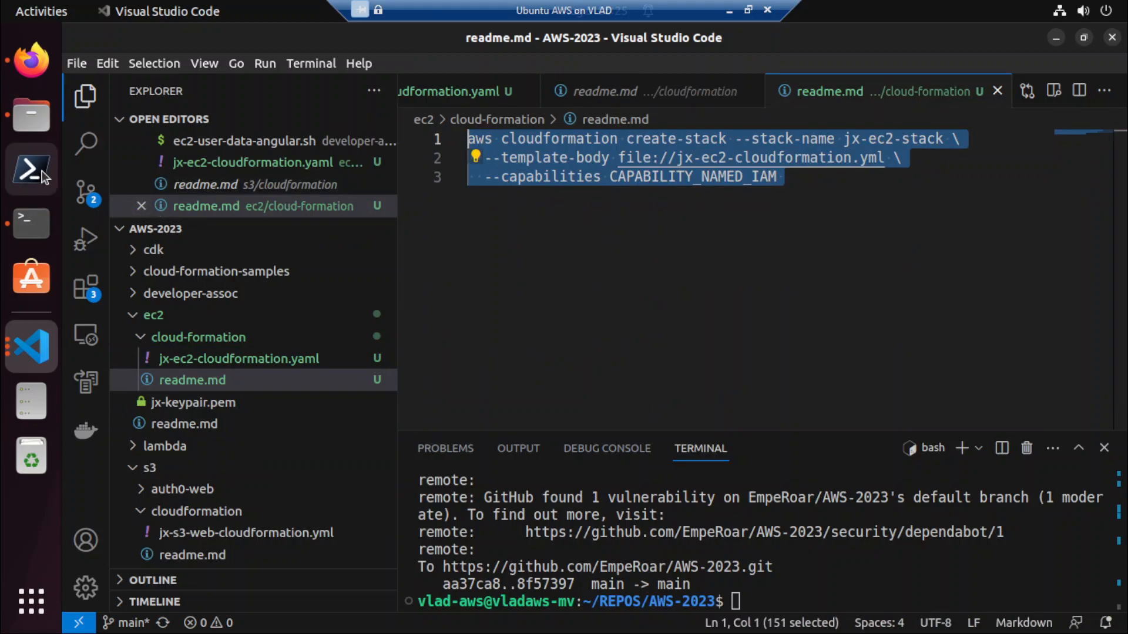
# Switch to Terminal, change from ec2 into the cloud-formation folder, clear the screen and list the folder's files.
pyautogui.click(30, 228)
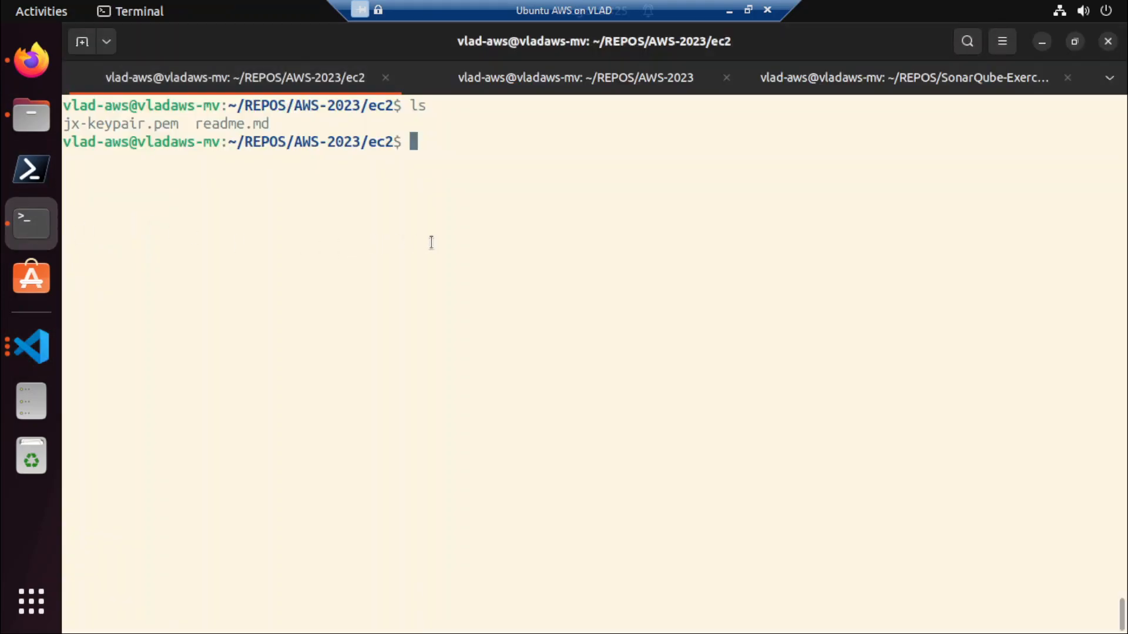
pyautogui.write('ls')
pyautogui.press('Return')
pyautogui.write('cd cloud-formation/')
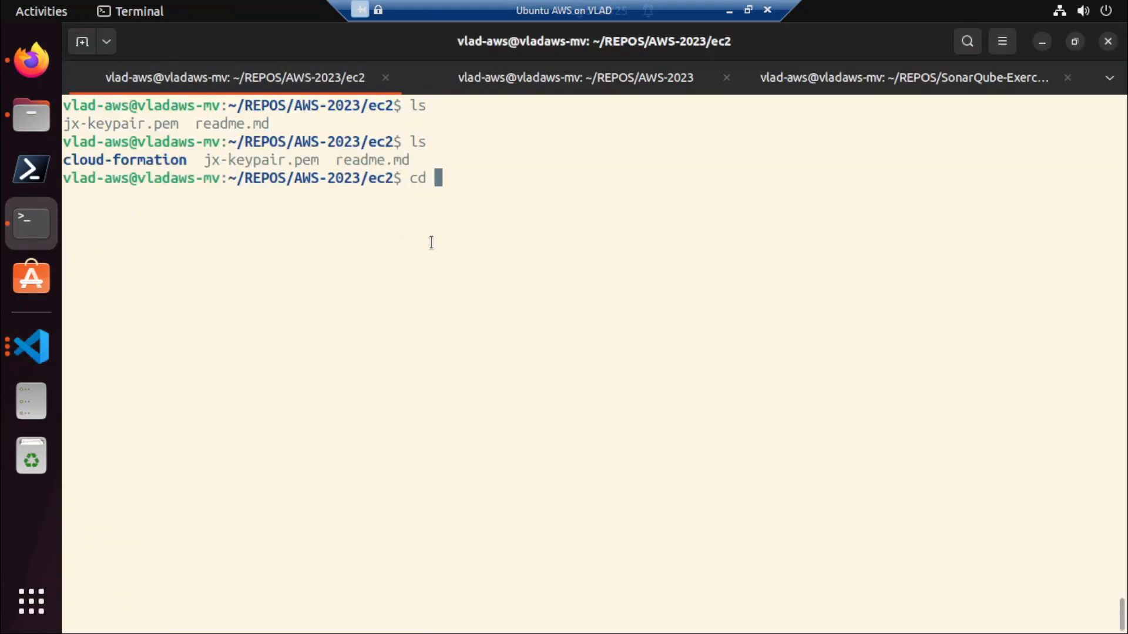
pyautogui.press('Tab')
pyautogui.press('Return')
pyautogui.hotkey('ctrl', 'l')
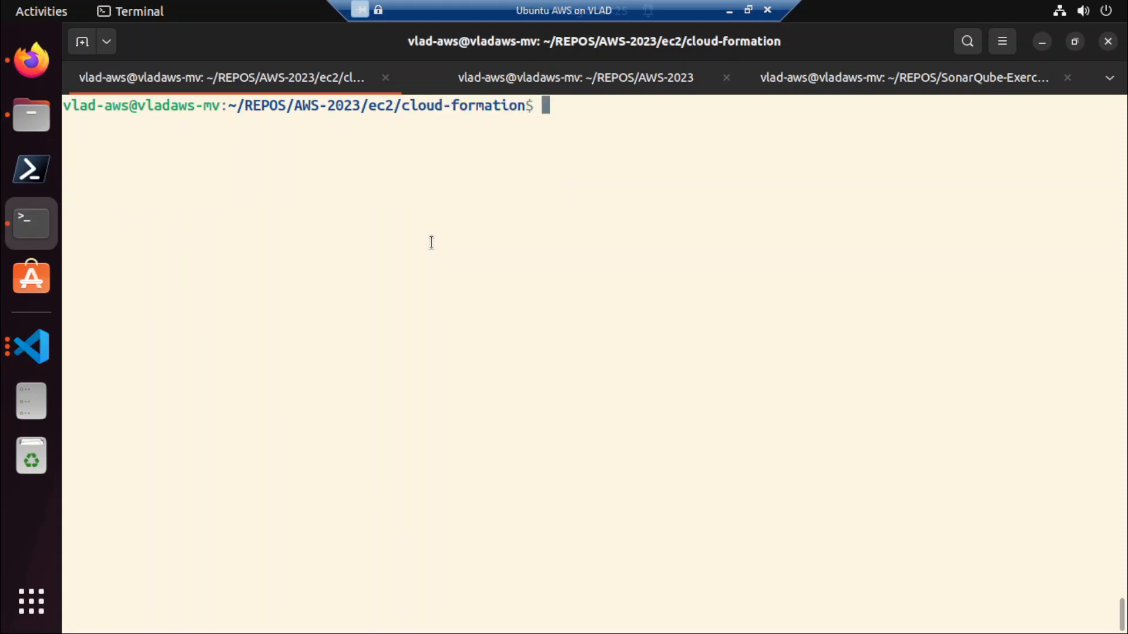
pyautogui.write('ls')
pyautogui.press('Return')
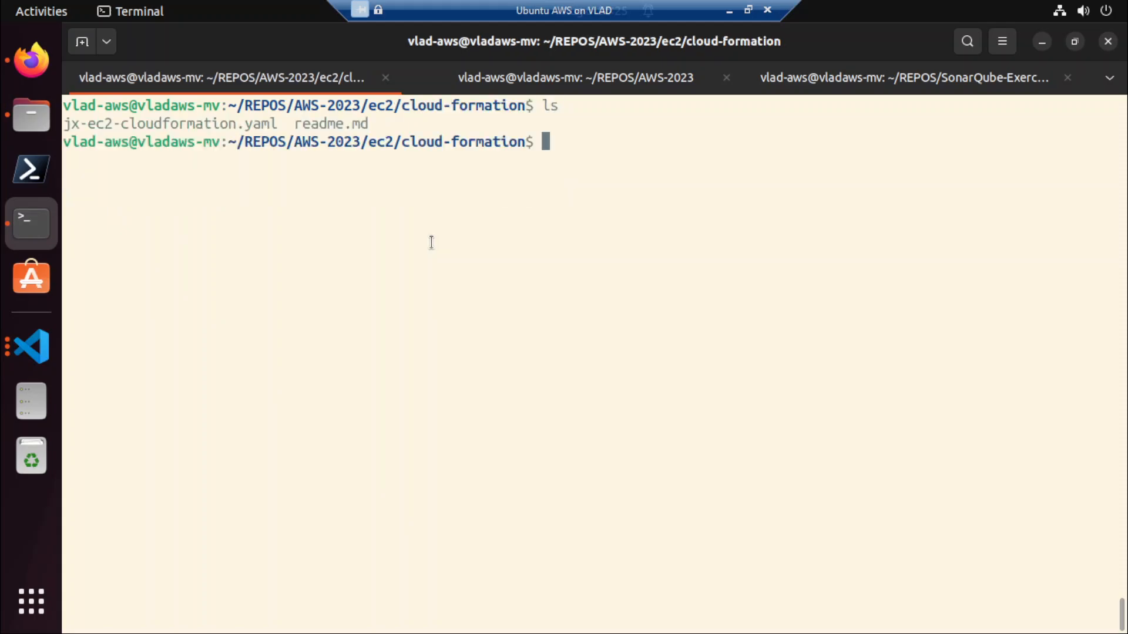
# Try to create jx-ec2-stack by running the copied create-stack command, and list the folder's files to check the template name.
pyautogui.rightClick(431, 242)
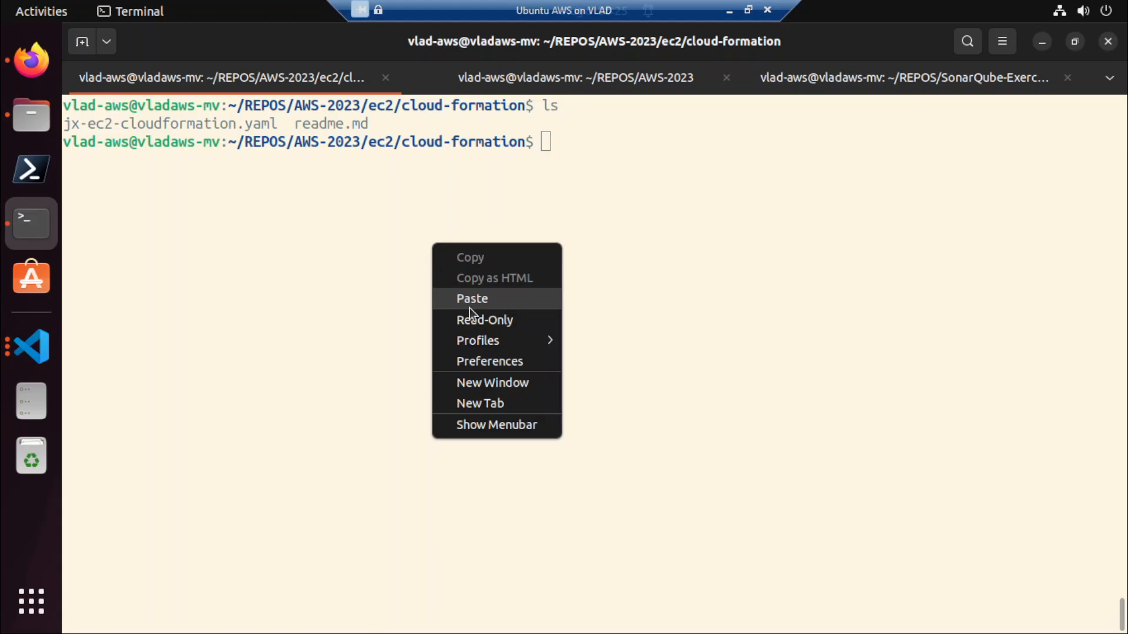
pyautogui.click(501, 297)
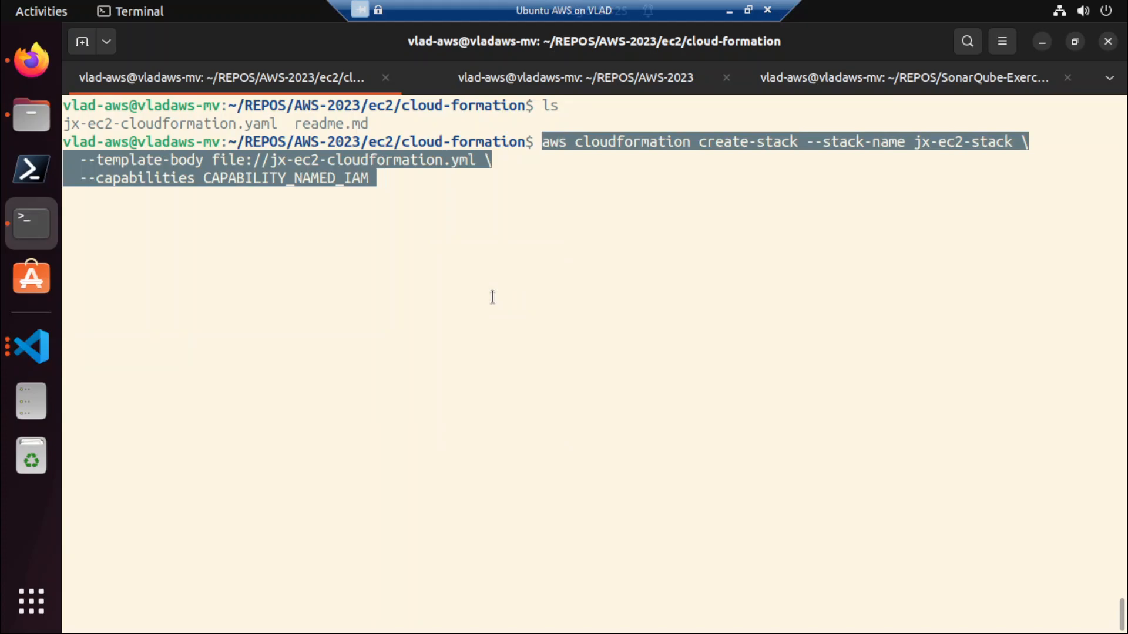
pyautogui.press('Return')
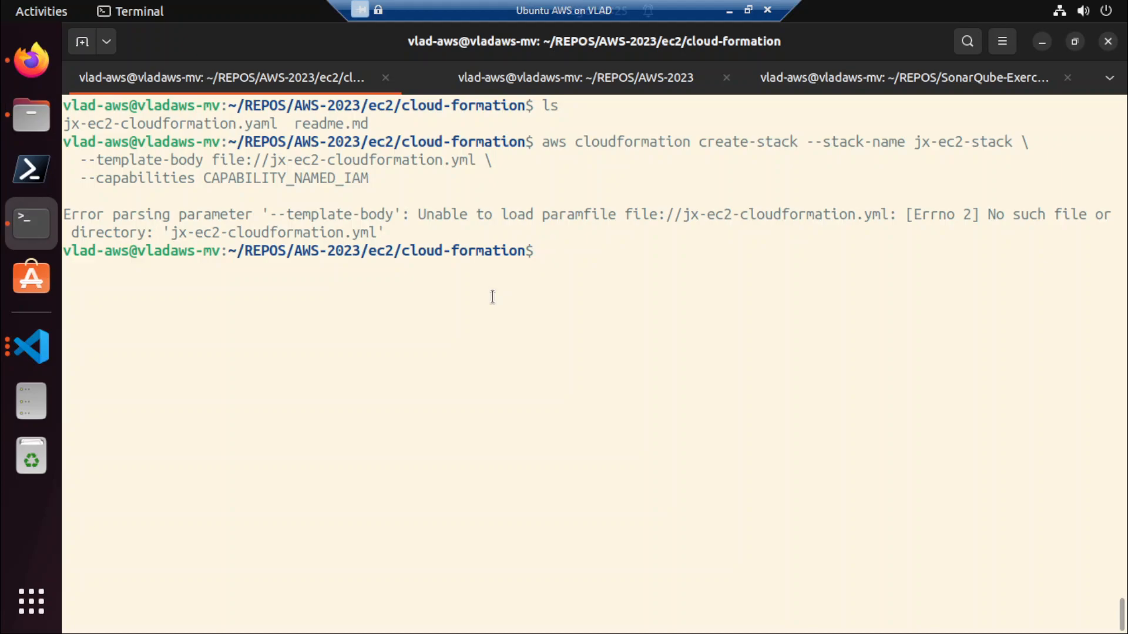
pyautogui.write('ls')
pyautogui.press('Return')
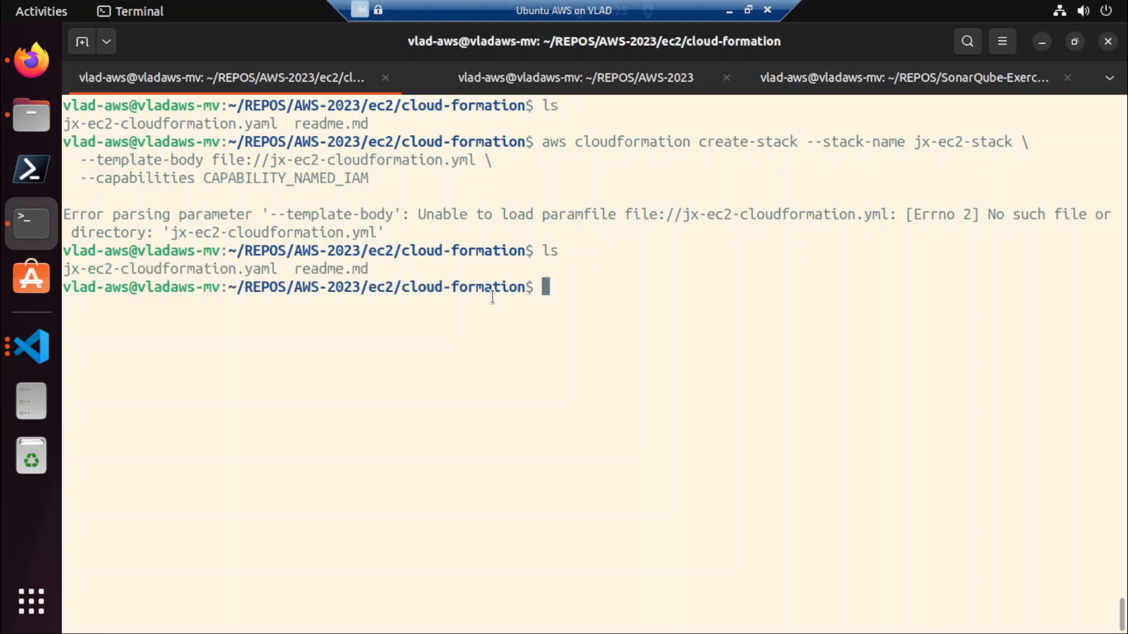
# Return to Visual Studio Code and correct the template file name in readme.md's create-stack command to jx-ec2-cloudformation.yaml.
pyautogui.hotkey('alt', 'Tab')
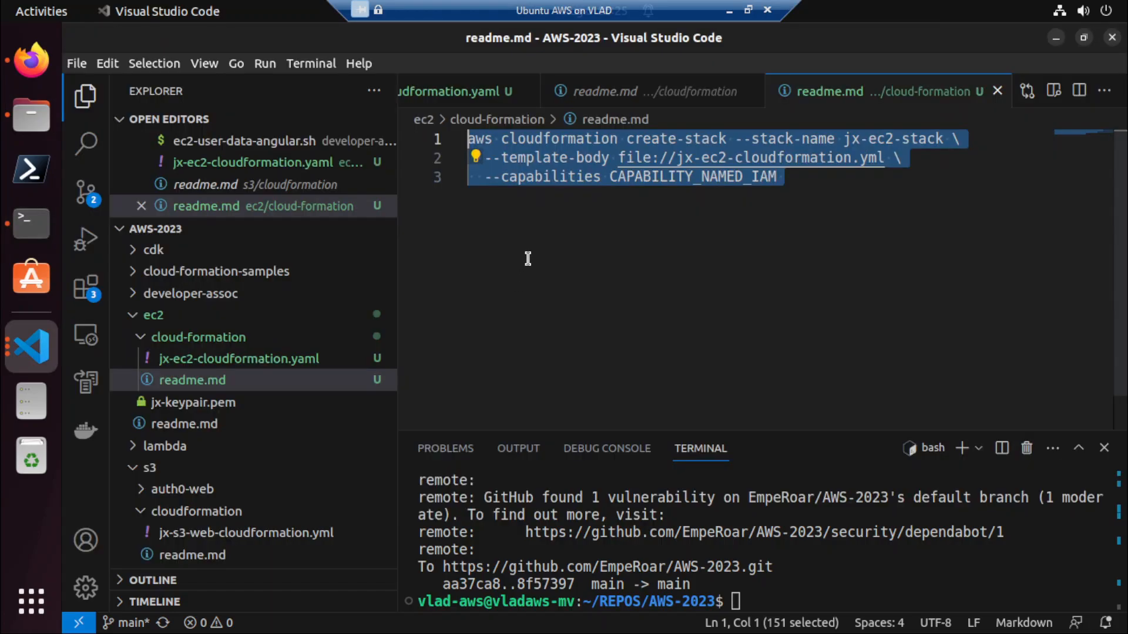
pyautogui.doubleClick(874, 158)
pyautogui.click(869, 158)
pyautogui.write('a')
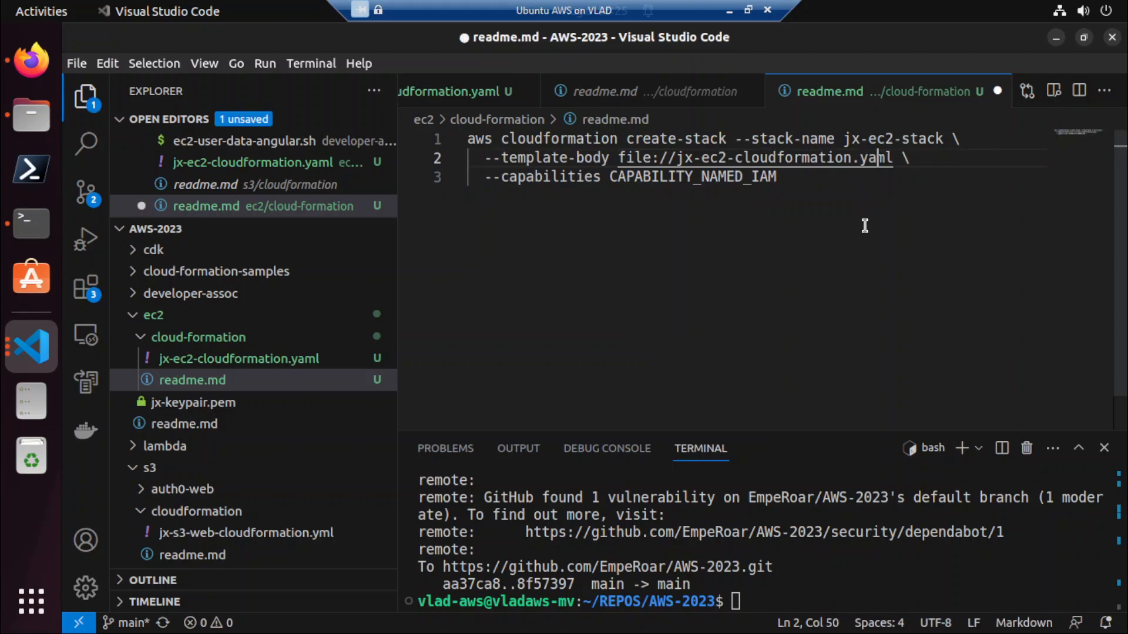
# Check the sample templates in cloud-formation-samples/1-introduction, collapse the folders and return to the create-stack command in readme.md.
pyautogui.click(215, 273)
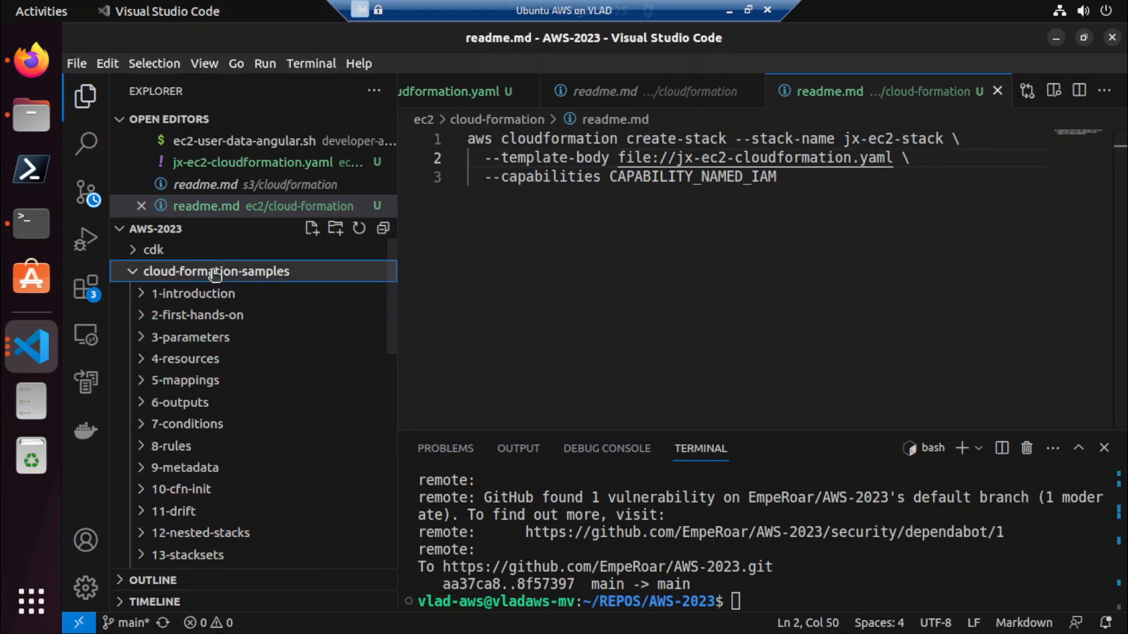
pyautogui.click(207, 297)
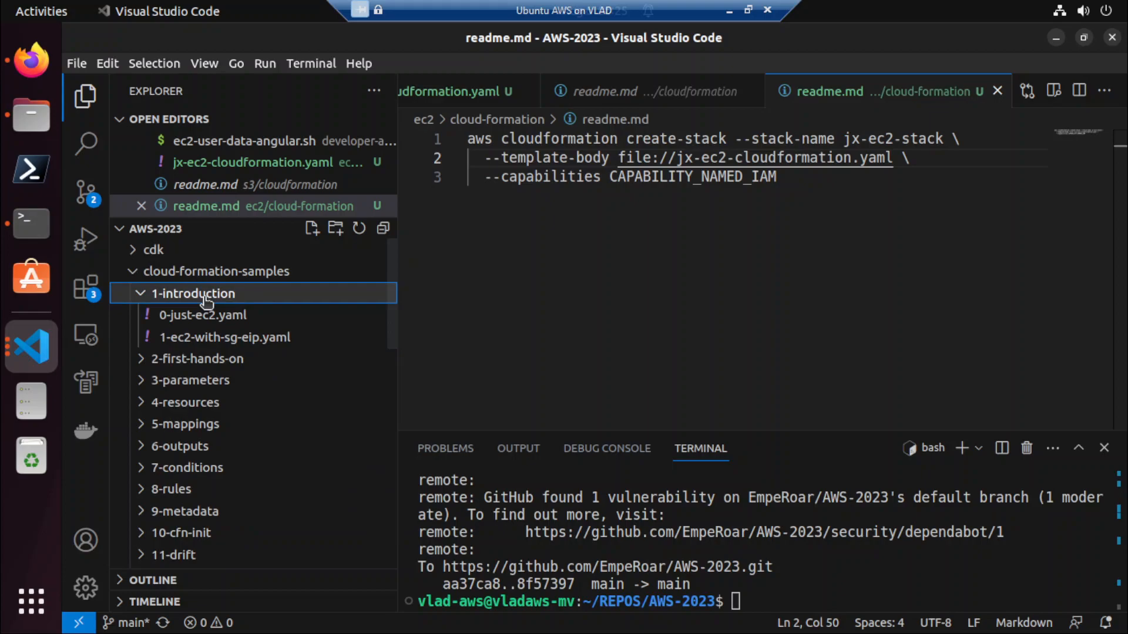
pyautogui.click(207, 297)
pyautogui.click(213, 272)
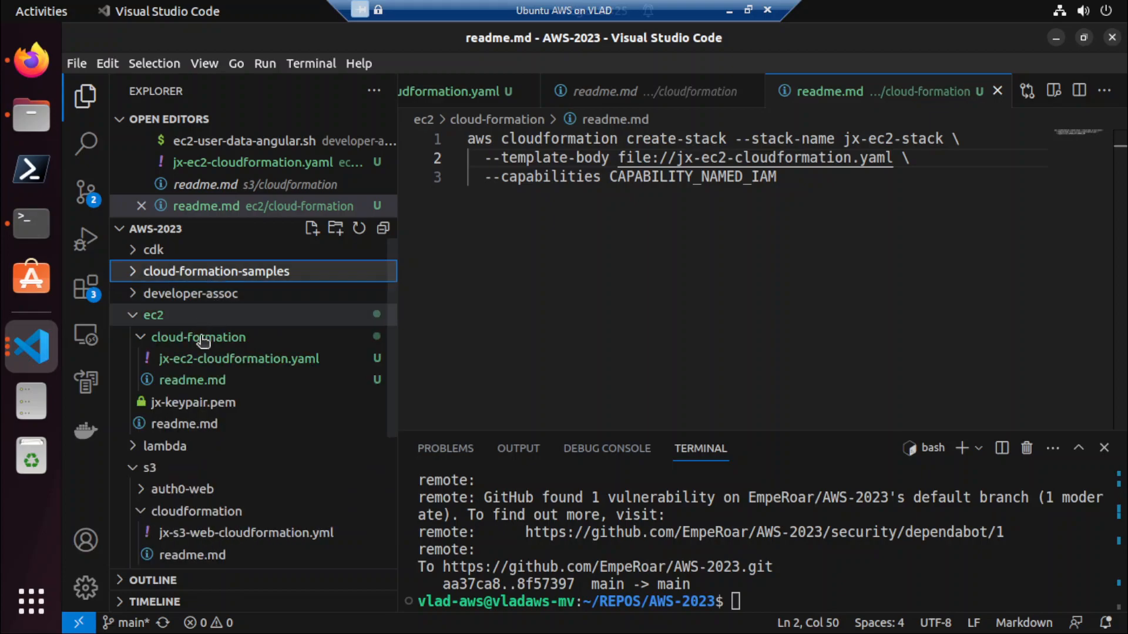
pyautogui.click(810, 178)
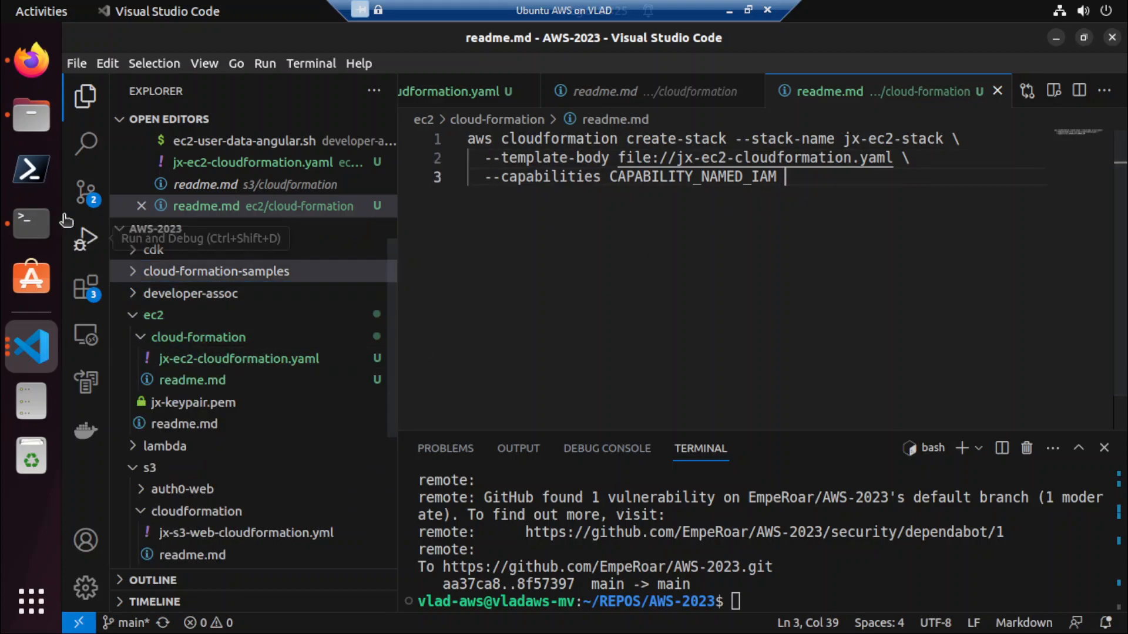
# Switch to Terminal and try to run the previous create-stack command for jx-ec2-stack again from the history.
pyautogui.click(29, 223)
pyautogui.press('Up')
pyautogui.press('Up')
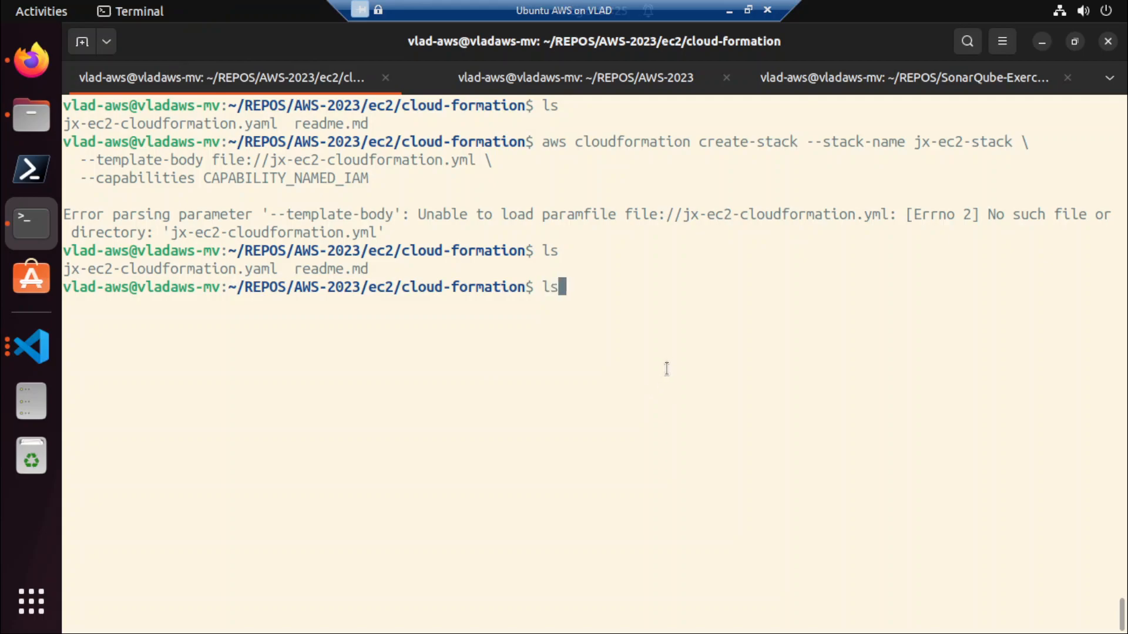
pyautogui.press('Return')
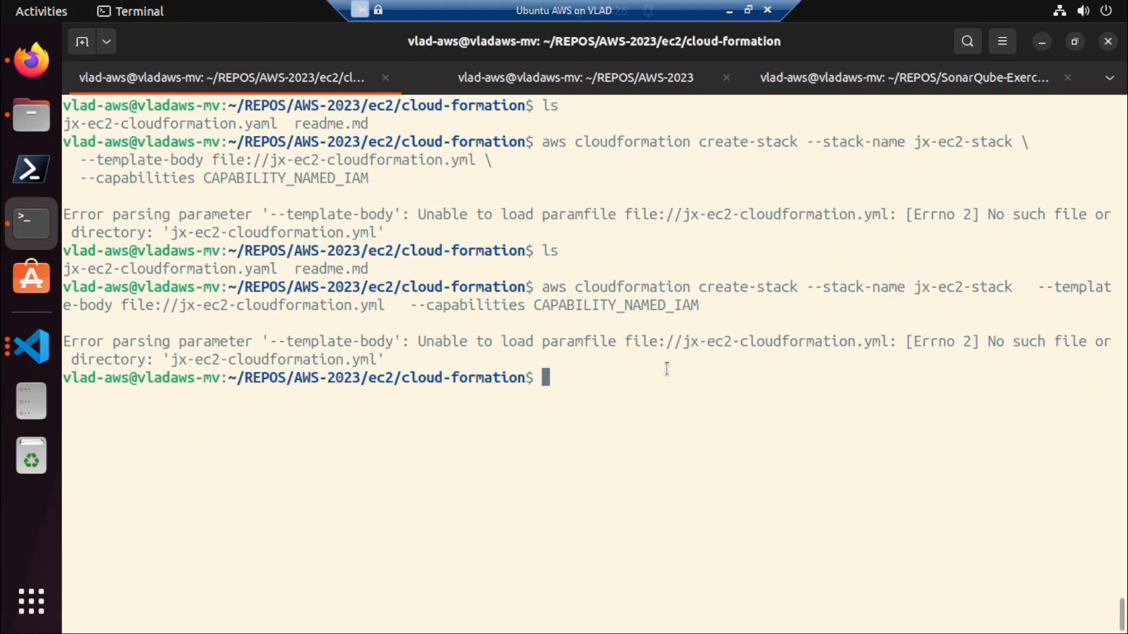
# Return to Visual Studio Code and compare the jx-ec2-cloudformation.yaml file name with the template name in readme.md's create-stack command.
pyautogui.hotkey('alt', 'Tab')
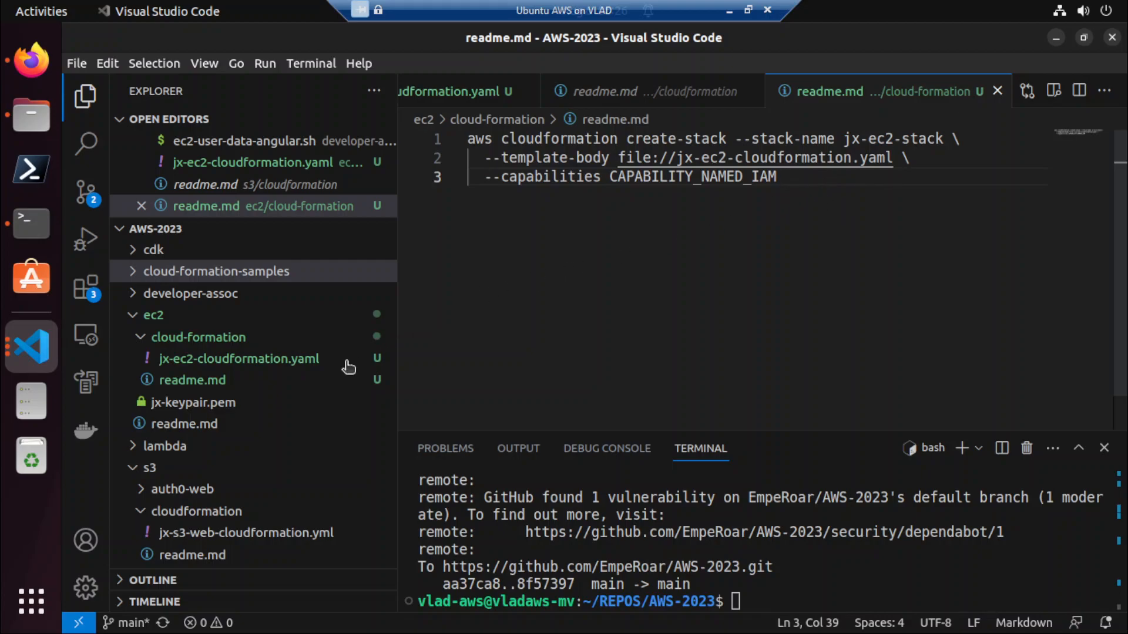
pyautogui.click(253, 361)
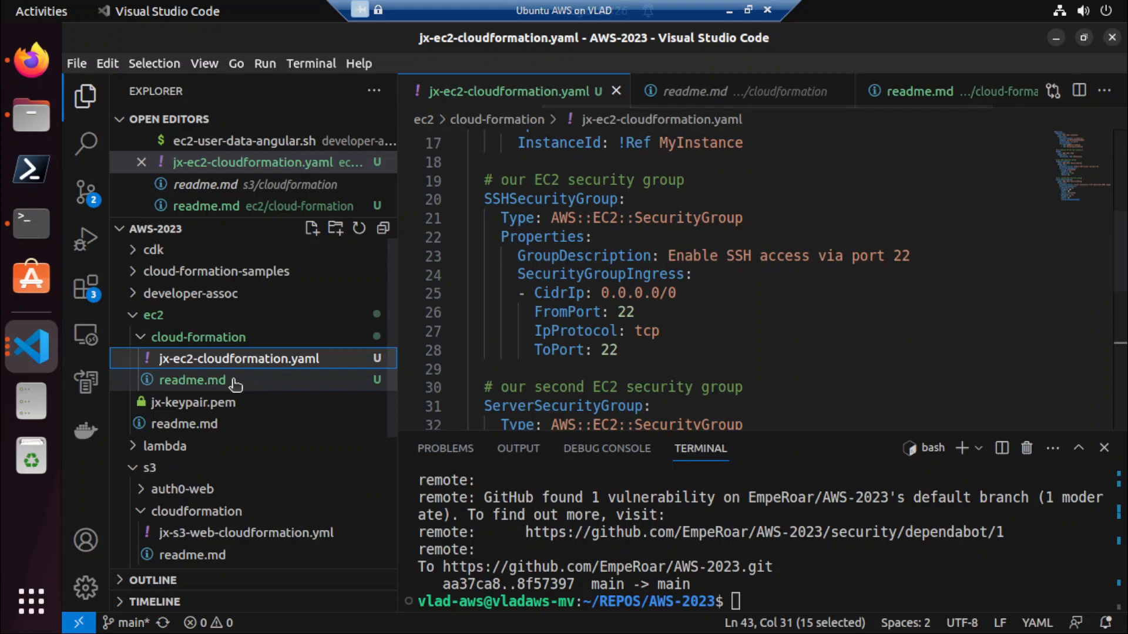
pyautogui.click(234, 383)
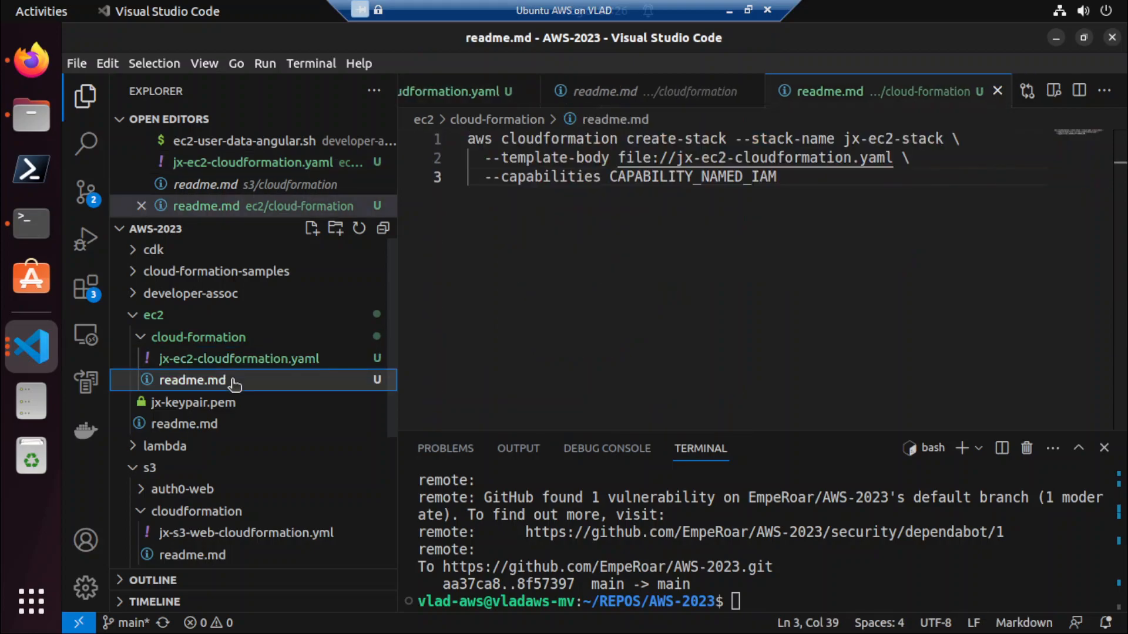
pyautogui.click(246, 361)
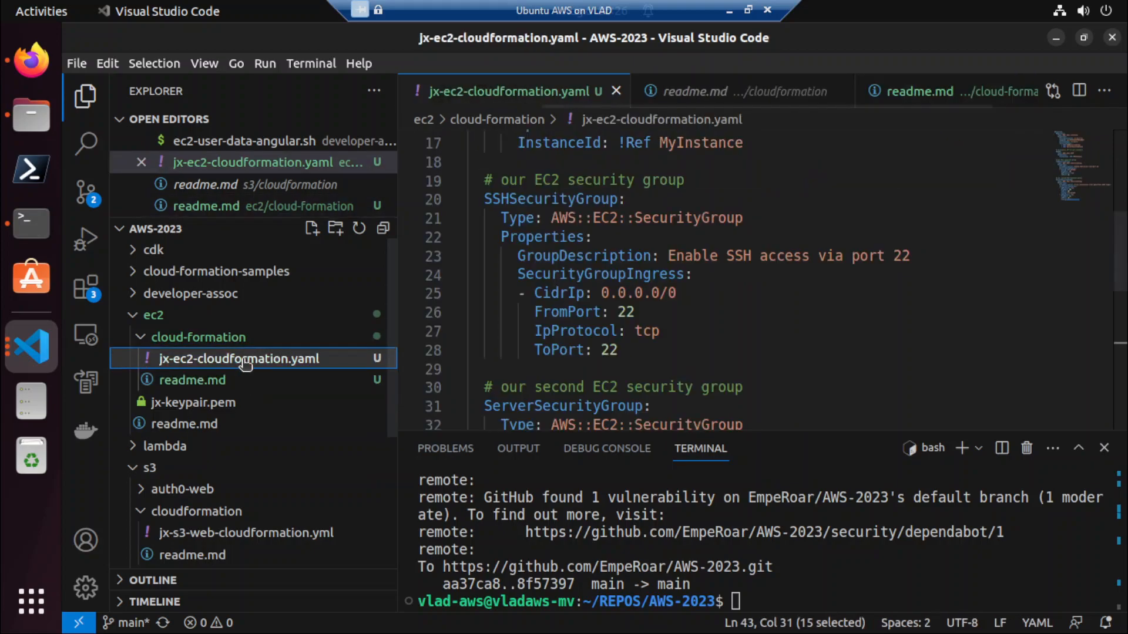
pyautogui.click(249, 377)
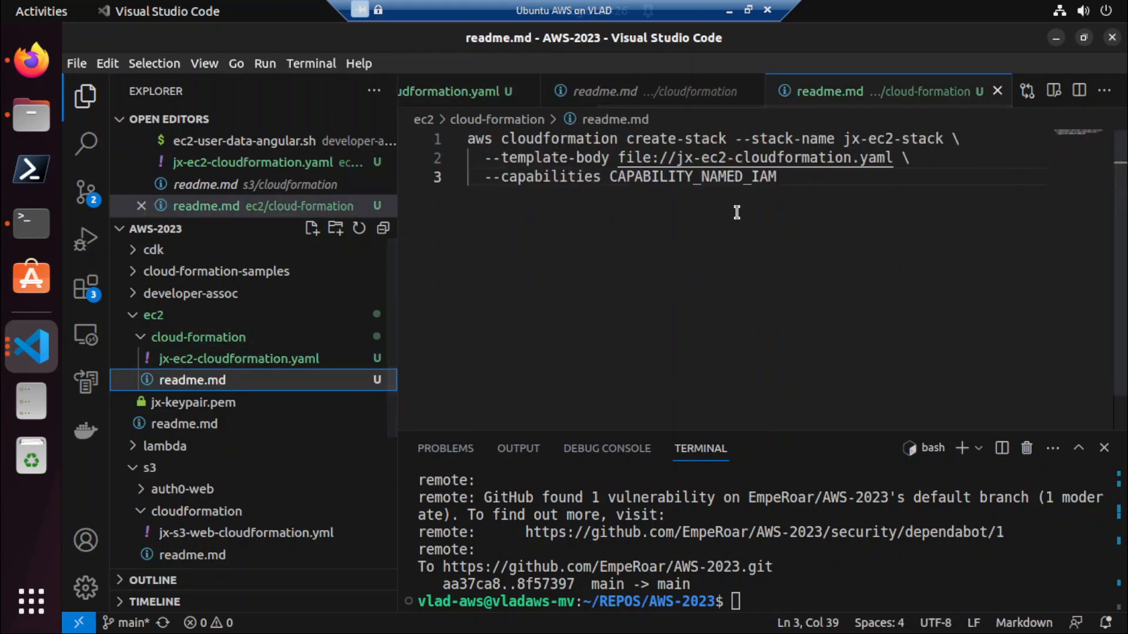
pyautogui.click(756, 182)
pyautogui.click(787, 183)
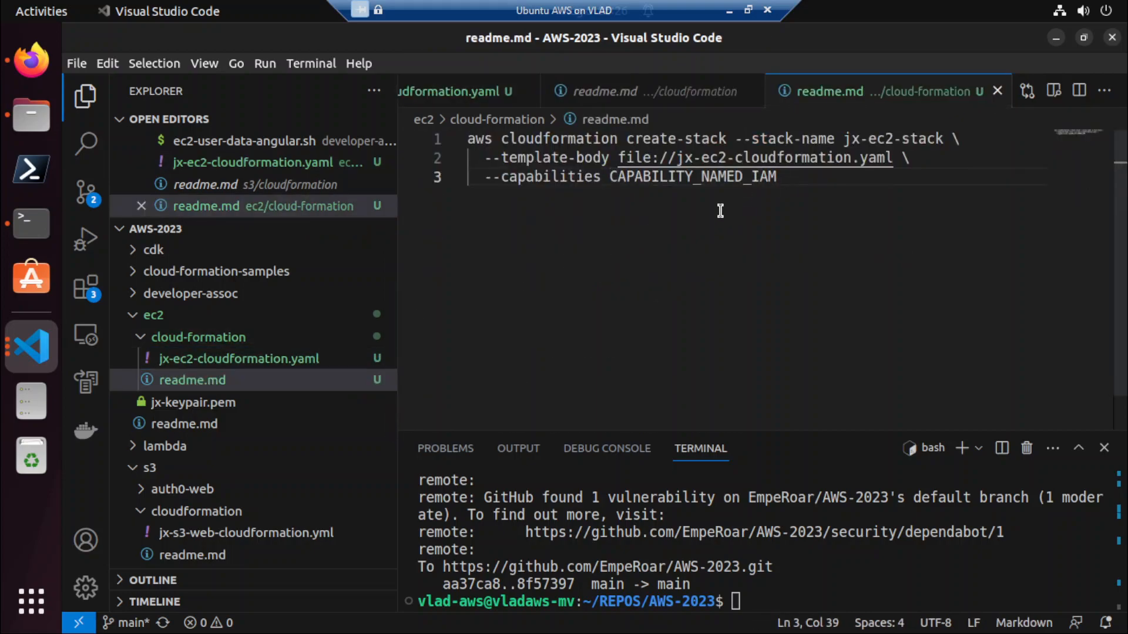
# Clear the Terminal screen and copy the complete three-line create-stack command from readme.md in Visual Studio Code.
pyautogui.click(23, 224)
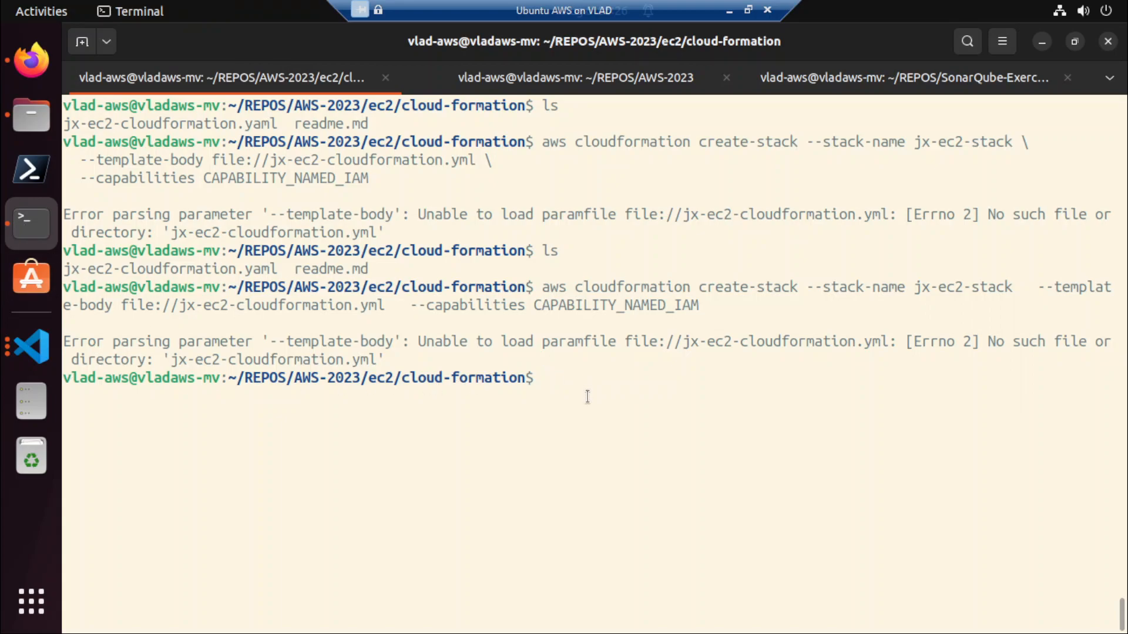
pyautogui.hotkey('ctrl', 'l')
pyautogui.hotkey('alt', 'Tab')
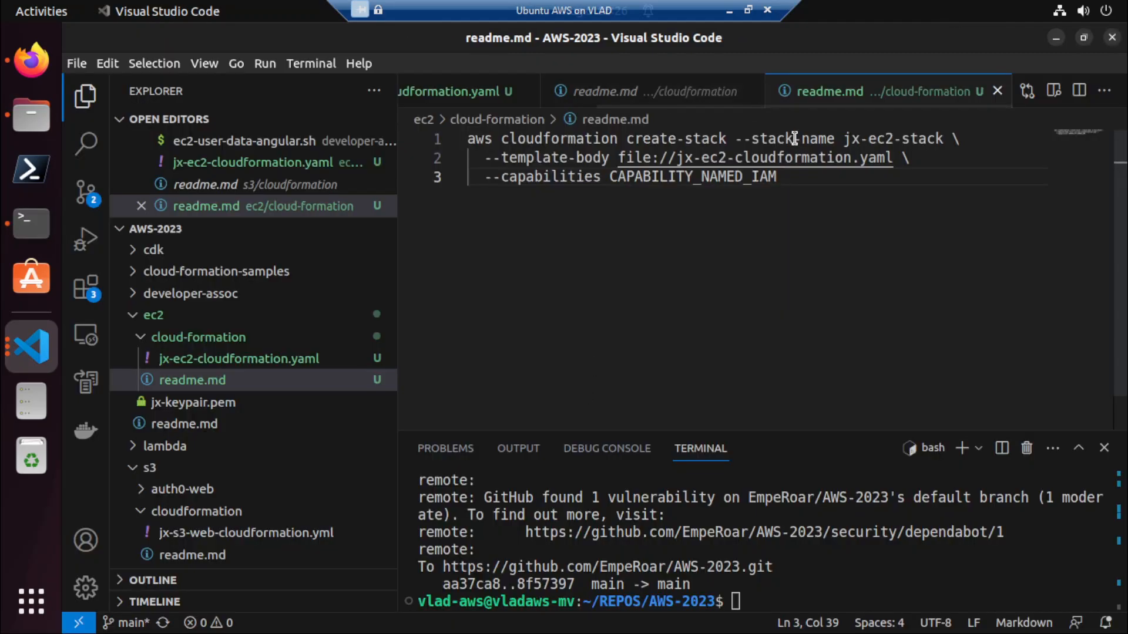
pyautogui.hotkey('shift', 'Up')
pyautogui.hotkey('shift', 'Up')
pyautogui.hotkey('shift', 'Home')
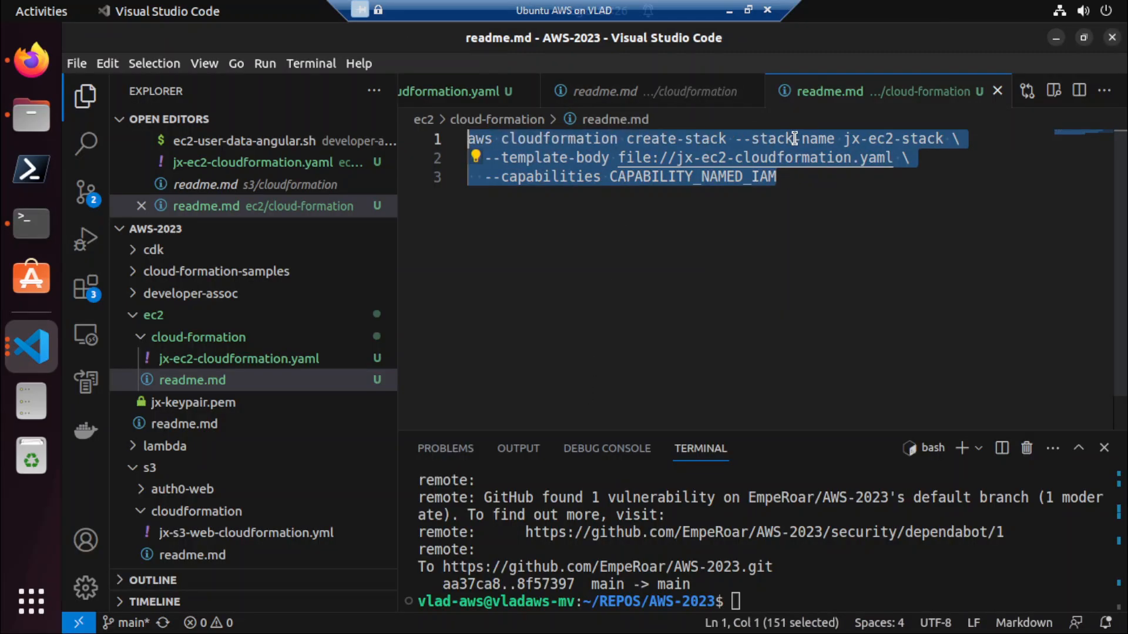
pyautogui.hotkey('ctrl', 'c')
# Switch to Terminal and run the copied create-stack command for jx-ec2-stack with file://jx-ec2-cloudformation.yaml as the template body.
pyautogui.hotkey('alt', 'Tab')
pyautogui.rightClick(811, 314)
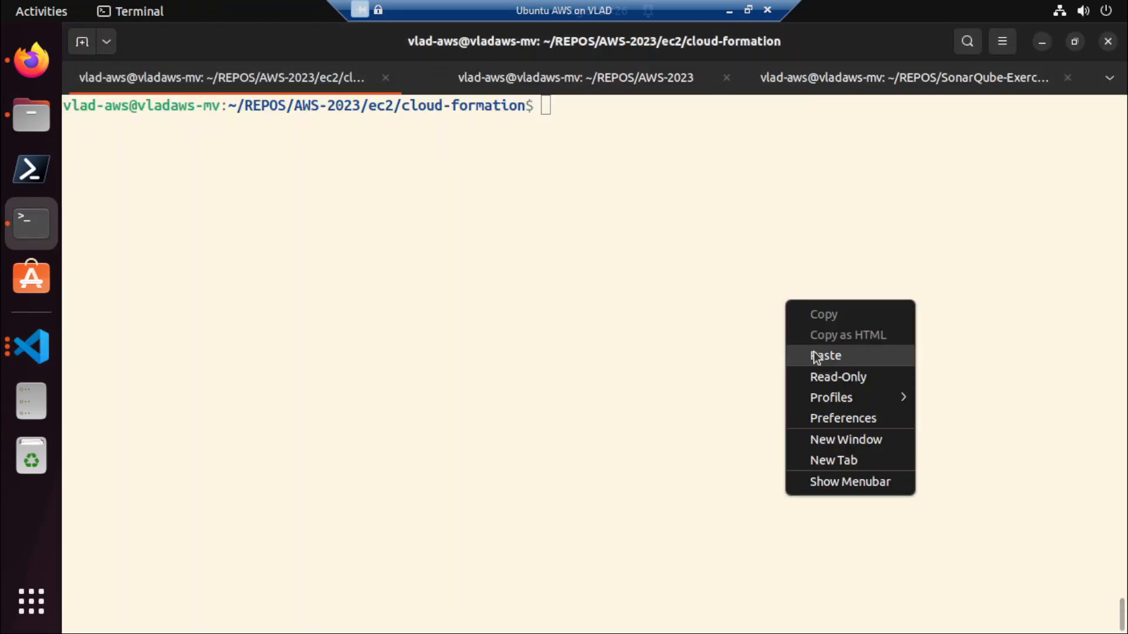
pyautogui.click(813, 351)
pyautogui.press('Return')
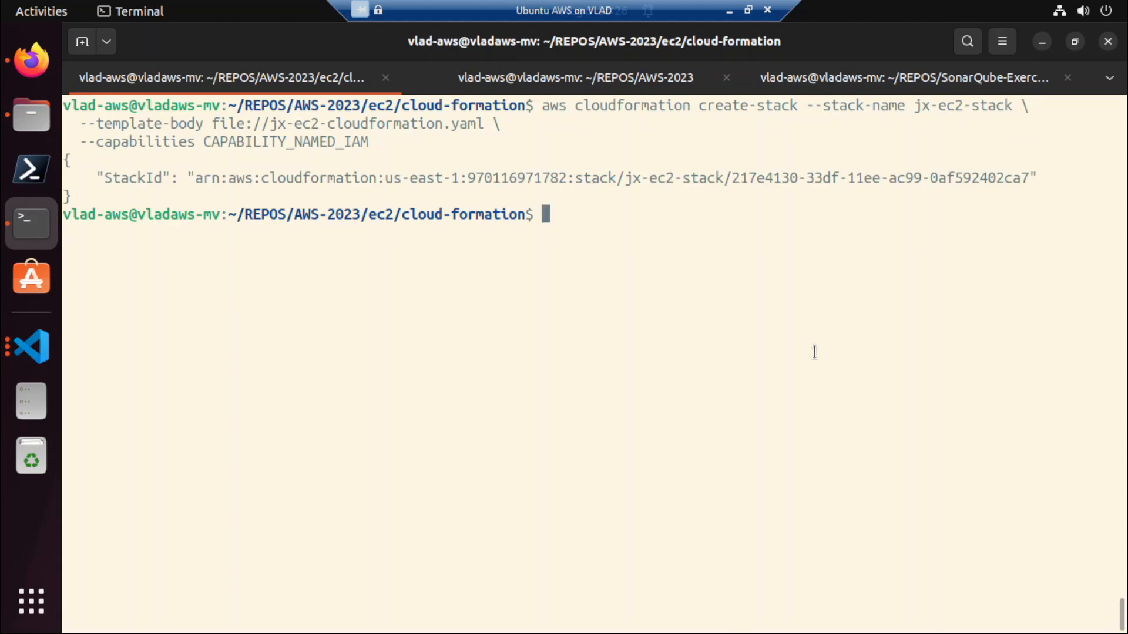
# Switch to Firefox, open CloudFormation in a new tab from the AWS console home and open the details of jx-ec2-stack.
pyautogui.click(37, 61)
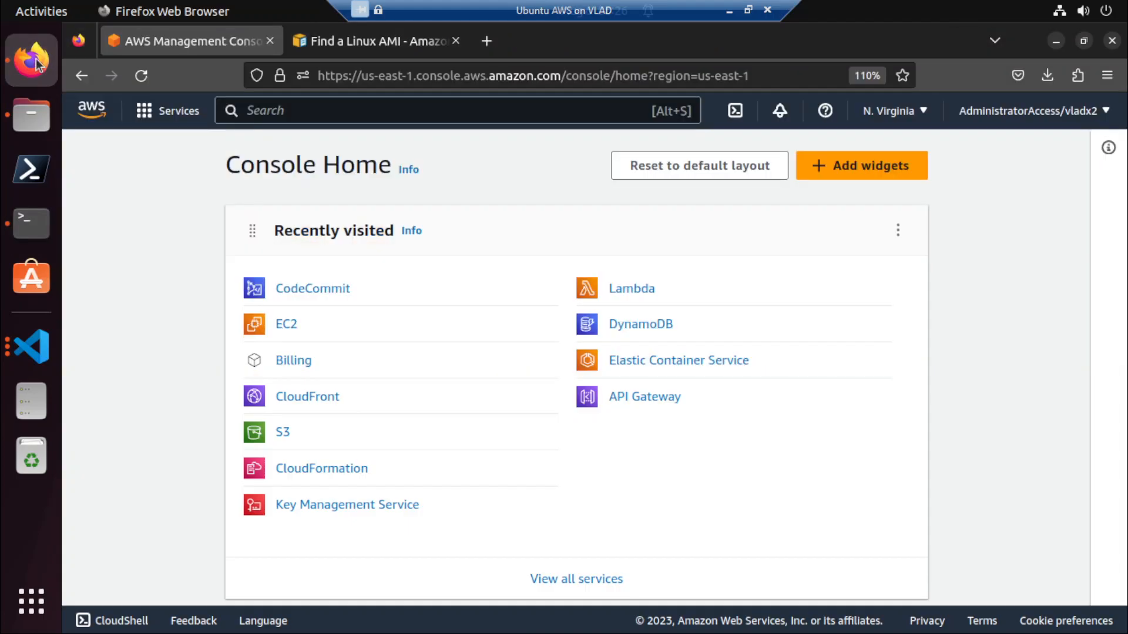
pyautogui.rightClick(306, 477)
pyautogui.click(397, 259)
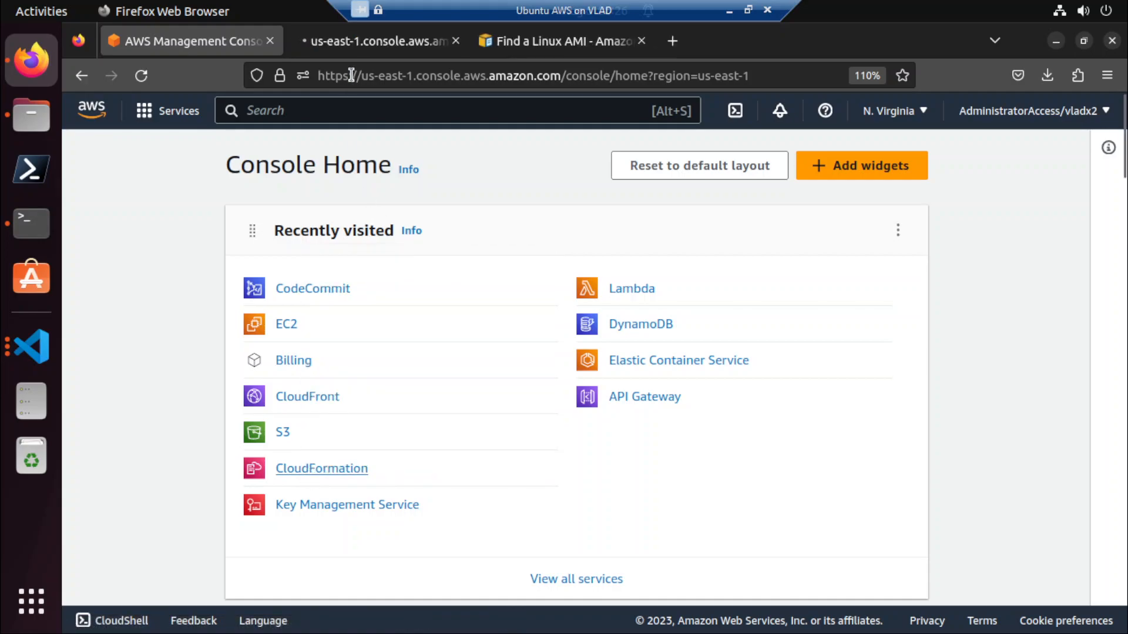
pyautogui.click(368, 41)
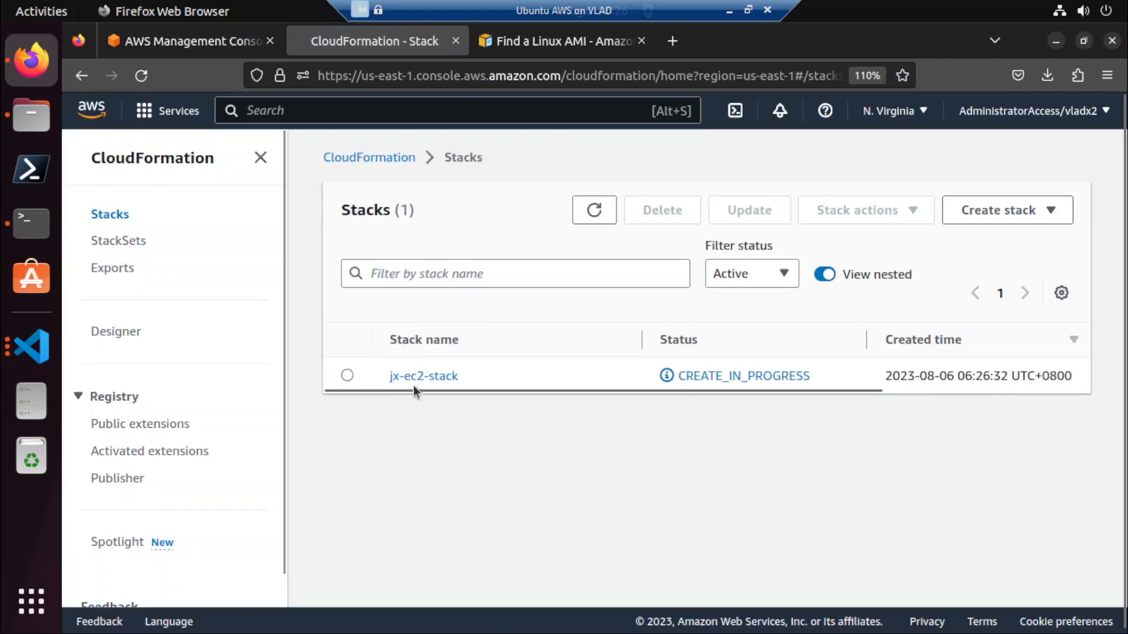
pyautogui.click(418, 379)
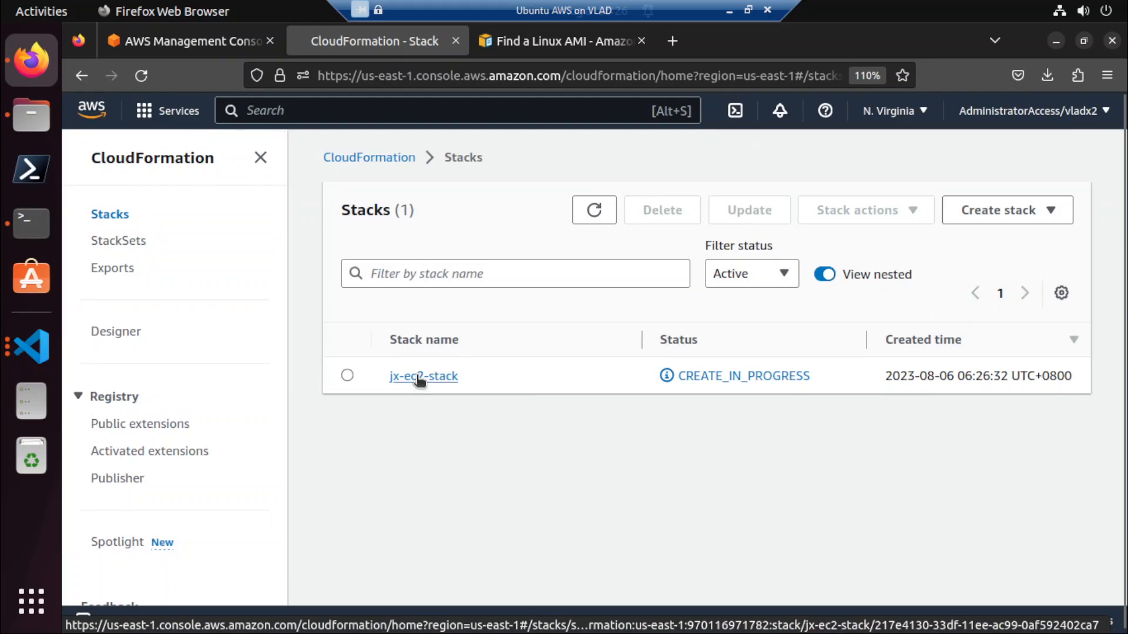
# Return to Visual Studio Code and copy the two-line delete-stack command from the readme.md in s3/cloudformation.
pyautogui.hotkey('alt', 'Tab')
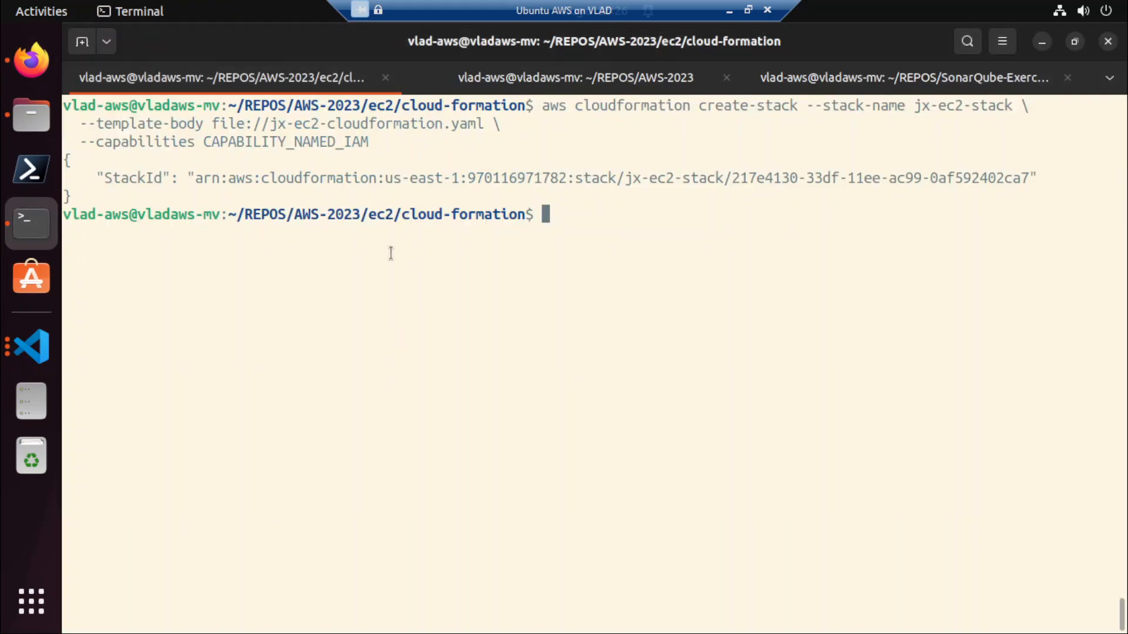
pyautogui.hotkey('alt', 'Tab')
pyautogui.hotkey('alt', 'Tab')
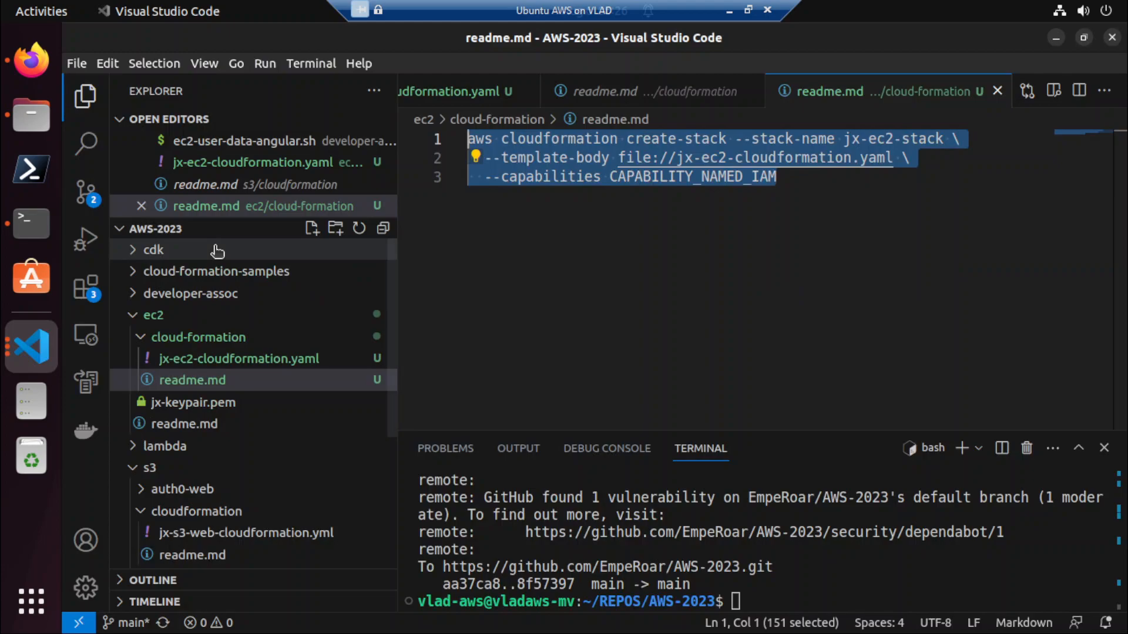
pyautogui.scroll(-3, 220, 323)
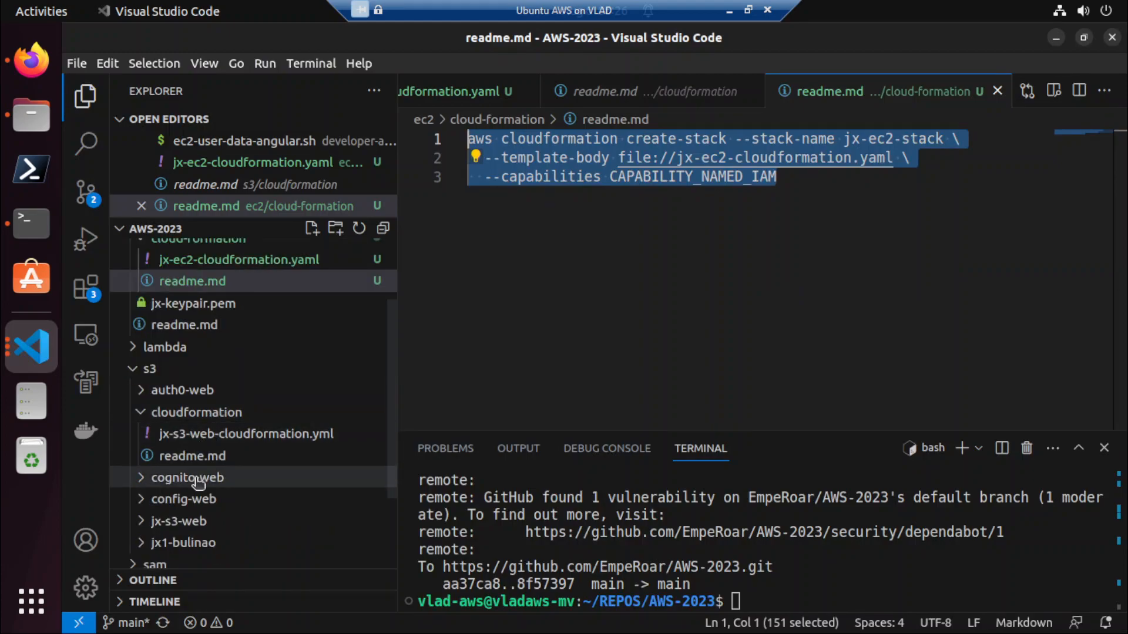
pyautogui.click(198, 457)
pyautogui.scroll(-2, 668, 285)
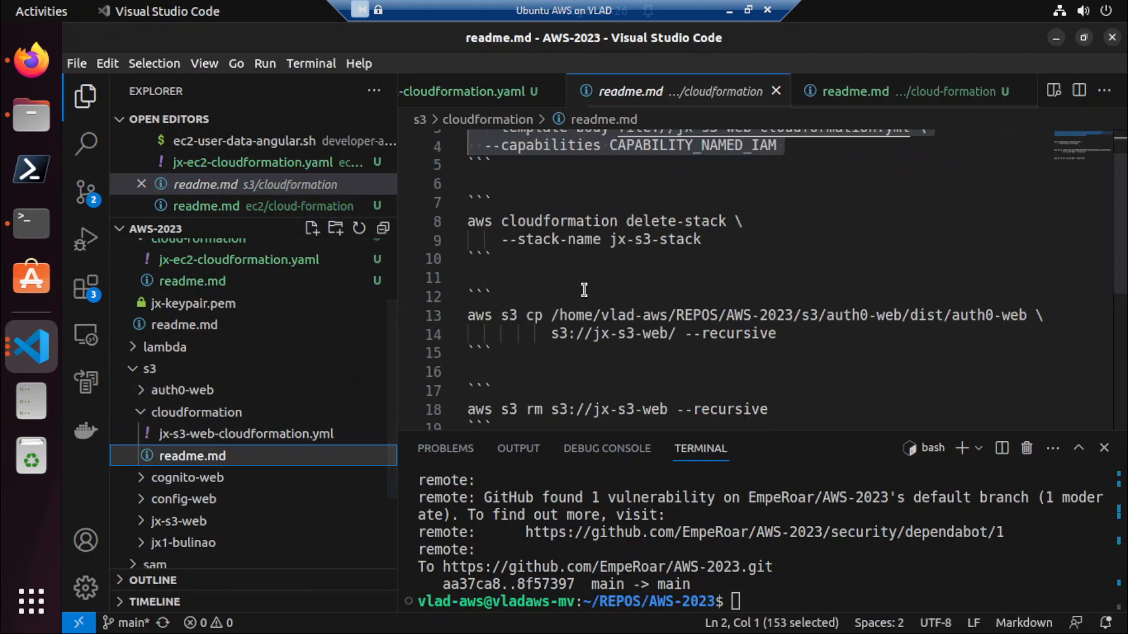
pyautogui.moveTo(711, 189); pyautogui.dragTo(464, 171)
pyautogui.hotkey('ctrl', 'c')
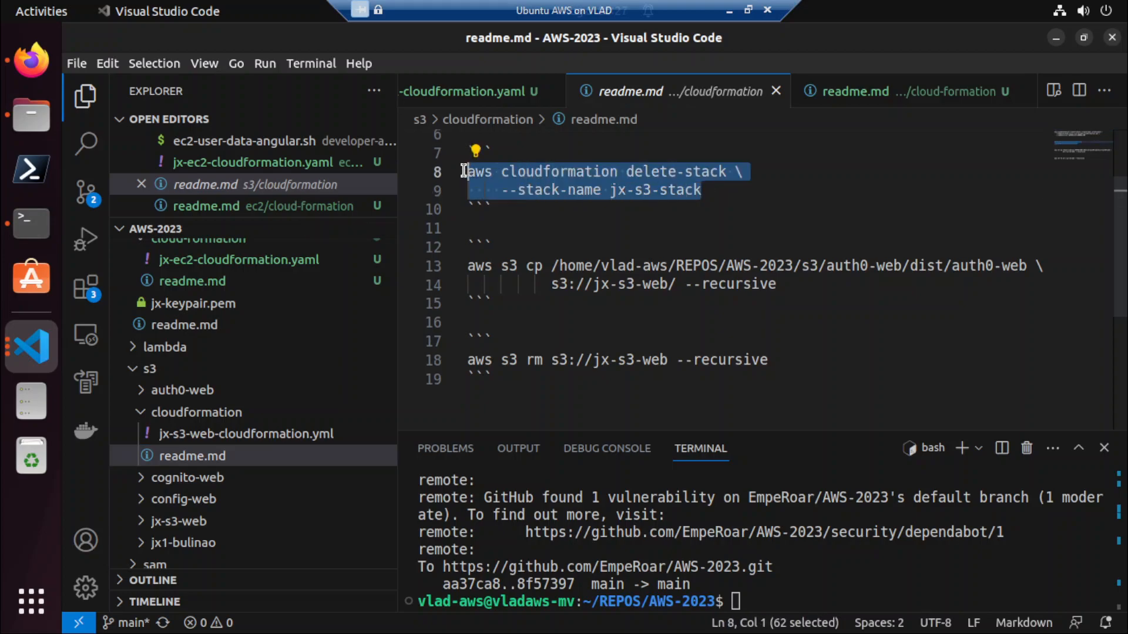
# Paste the copied delete-stack command inside a new triple-backtick code block below the create-stack command in ec2/cloud-formation's readme.md.
pyautogui.scroll(3, 237, 341)
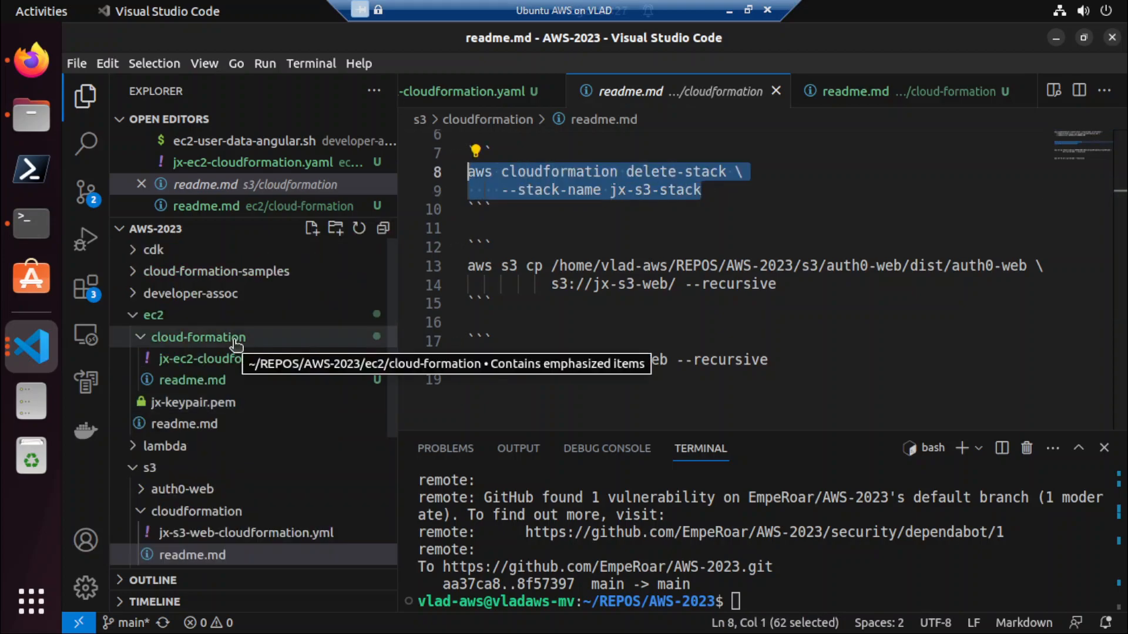
pyautogui.click(192, 380)
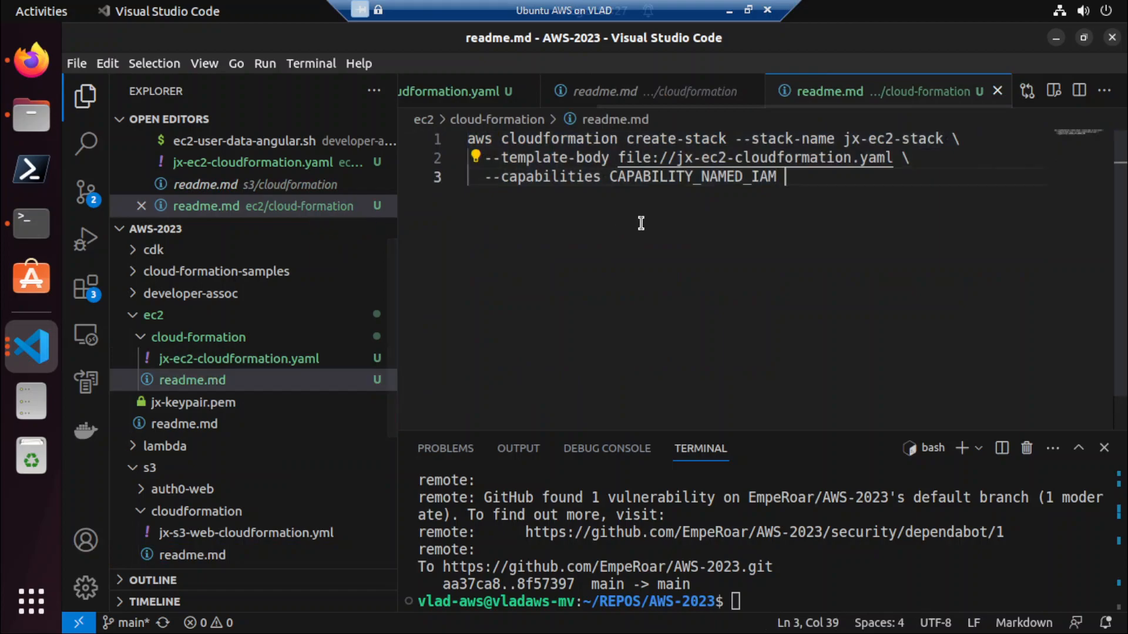
pyautogui.press('Return')
pyautogui.press('Return')
pyautogui.press('Return')
pyautogui.write('`')
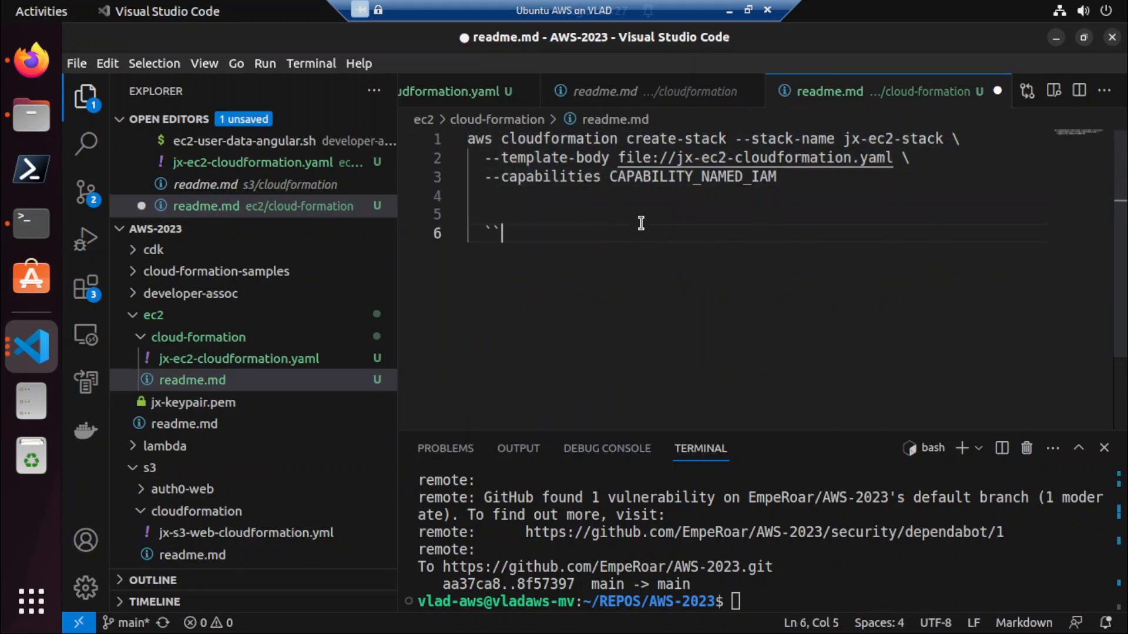
pyautogui.press('Return')
pyautogui.press('Return')
pyautogui.press('Up')
pyautogui.hotkey('ctrl', 'v')
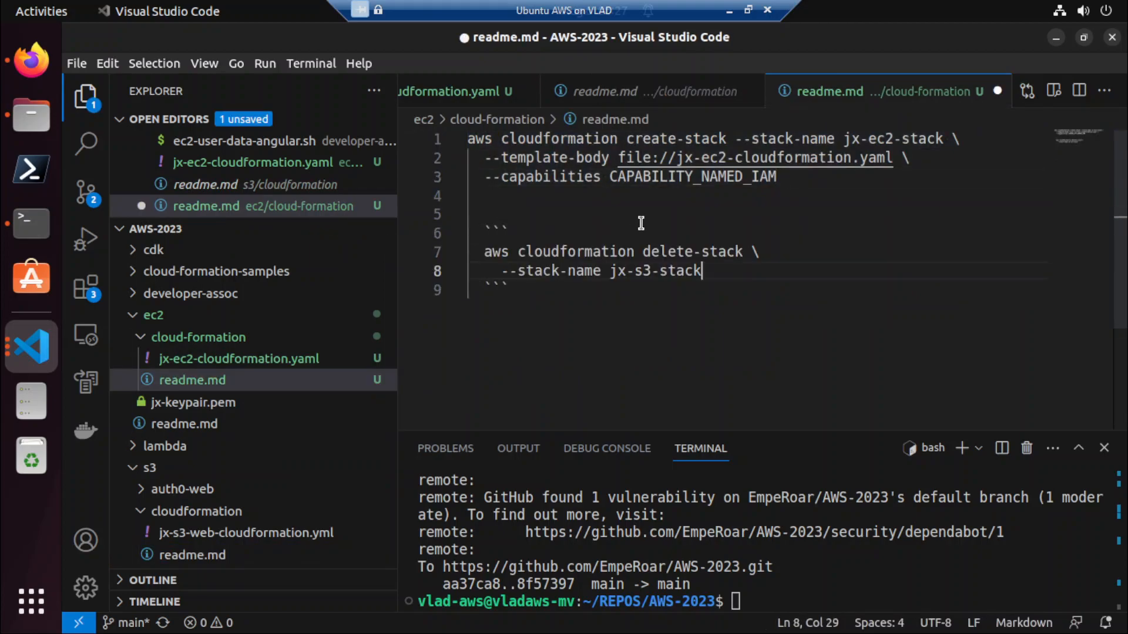
# Remove the indentation before both triple-backtick fences of the delete-stack block and save readme.md.
pyautogui.press('Home')
pyautogui.press('Up')
pyautogui.press('Up')
pyautogui.press('Home')
pyautogui.hotkey('shift', 'Home')
pyautogui.press('Delete')
pyautogui.press('Down')
pyautogui.press('Down')
pyautogui.press('Down')
pyautogui.press('Home')
pyautogui.hotkey('shift', 'Home')
pyautogui.press('Delete')
pyautogui.press('Up')
pyautogui.press('Up')
pyautogui.press('Up')
pyautogui.hotkey('ctrl', 's')
# Enclose the create-stack command in its own triple-backtick code block above the delete-stack block and save readme.md.
pyautogui.press('Up')
pyautogui.press('Up')
pyautogui.press('Up')
pyautogui.press('Up')
pyautogui.press('Up')
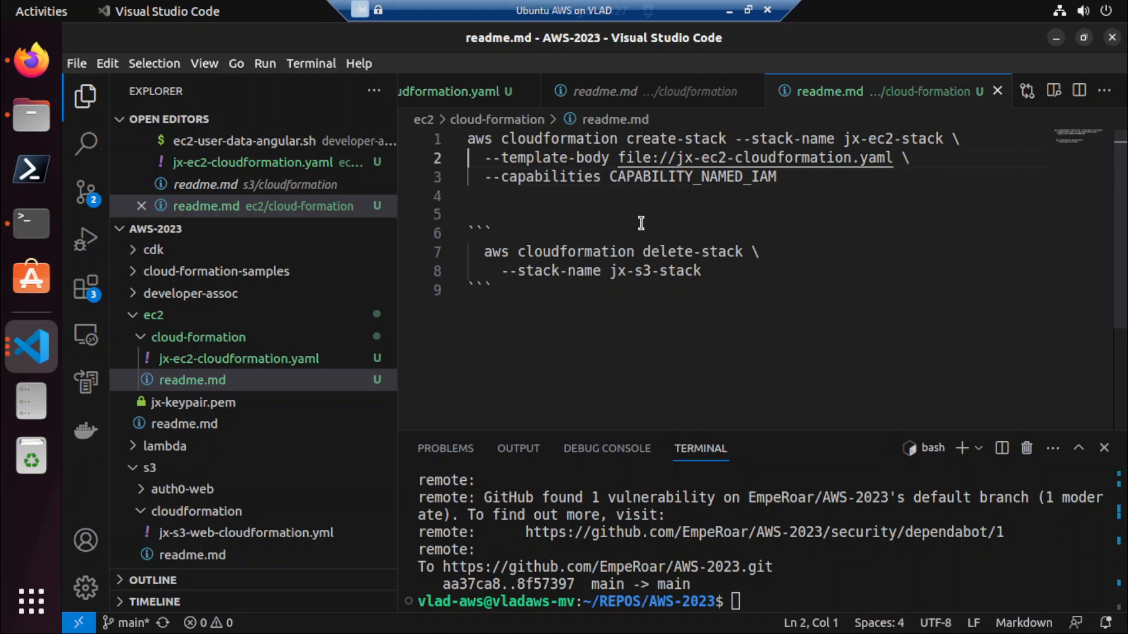
pyautogui.hotkey('shift', 'Down')
pyautogui.hotkey('shift', 'Down')
pyautogui.hotkey('shift', 'Down')
pyautogui.press('Delete')
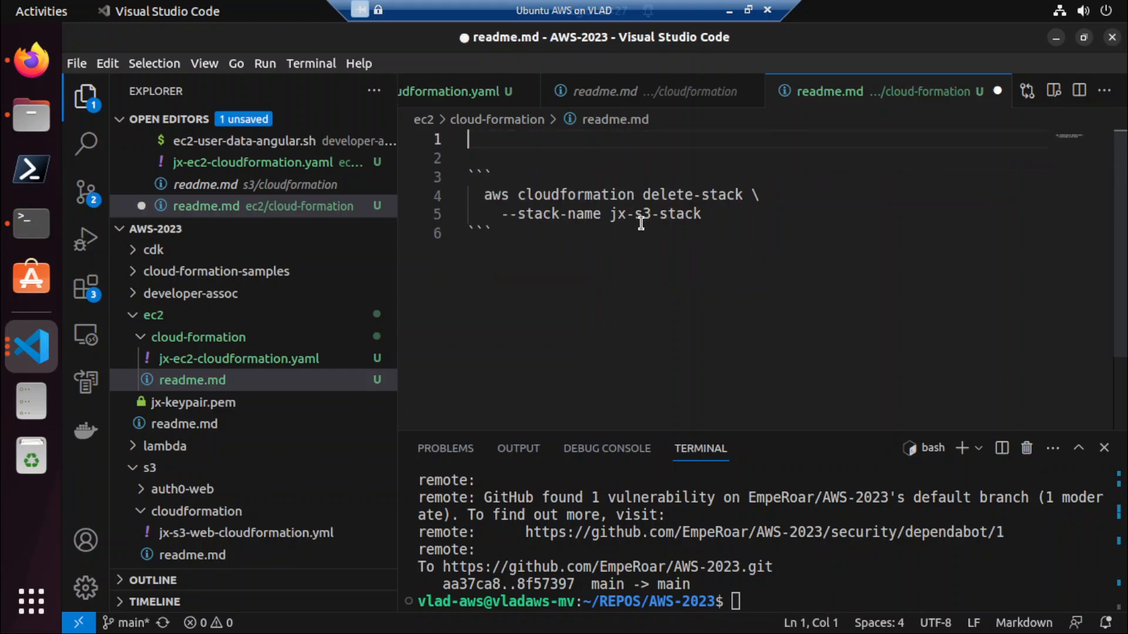
pyautogui.hotkey('ctrl', 'z')
pyautogui.hotkey('ctrl', 'z')
pyautogui.hotkey('ctrl', 'z')
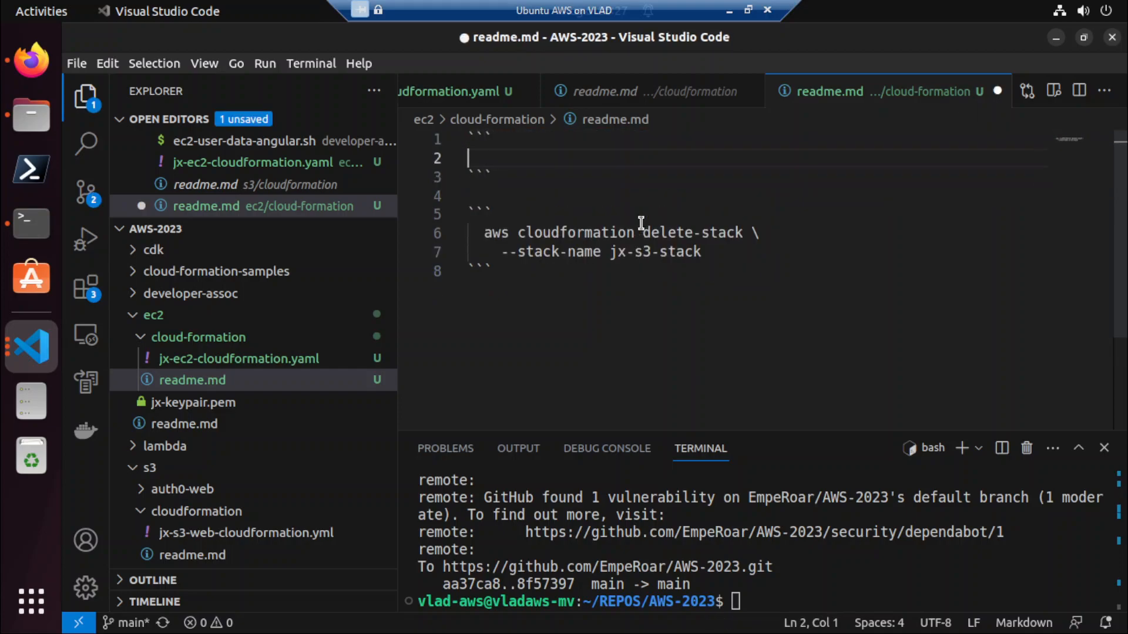
pyautogui.hotkey('ctrl', 's')
# Change the stack name in the delete-stack command to jx-ec2-stack and save readme.md.
pyautogui.press('Down')
pyautogui.press('Down')
pyautogui.press('Down')
pyautogui.press('Down')
pyautogui.press('Down')
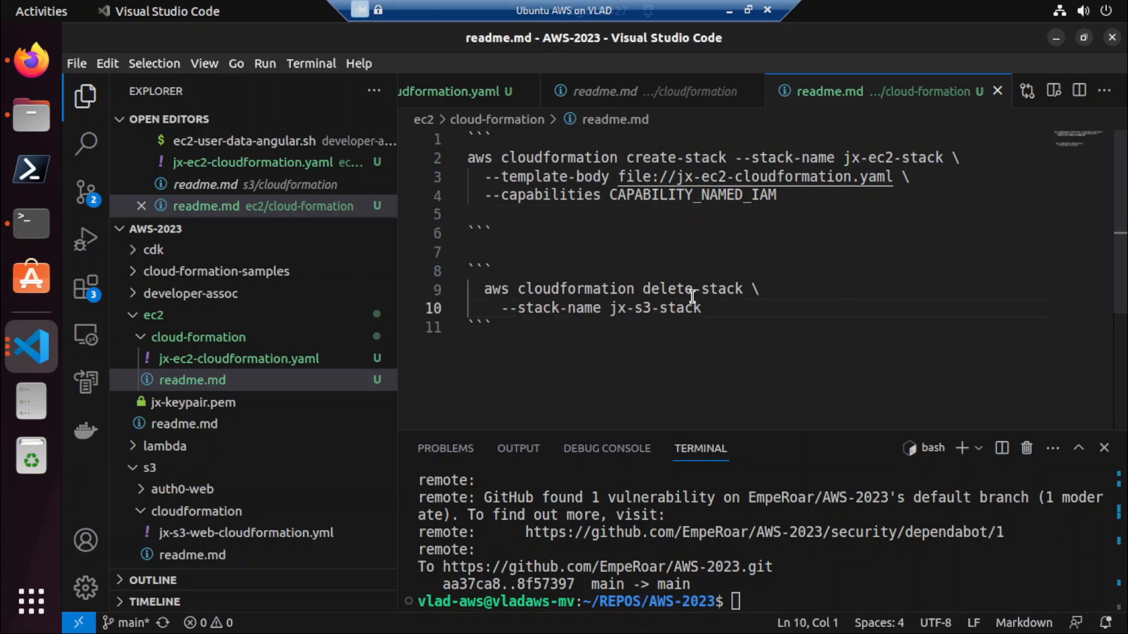
pyautogui.doubleClick(644, 309)
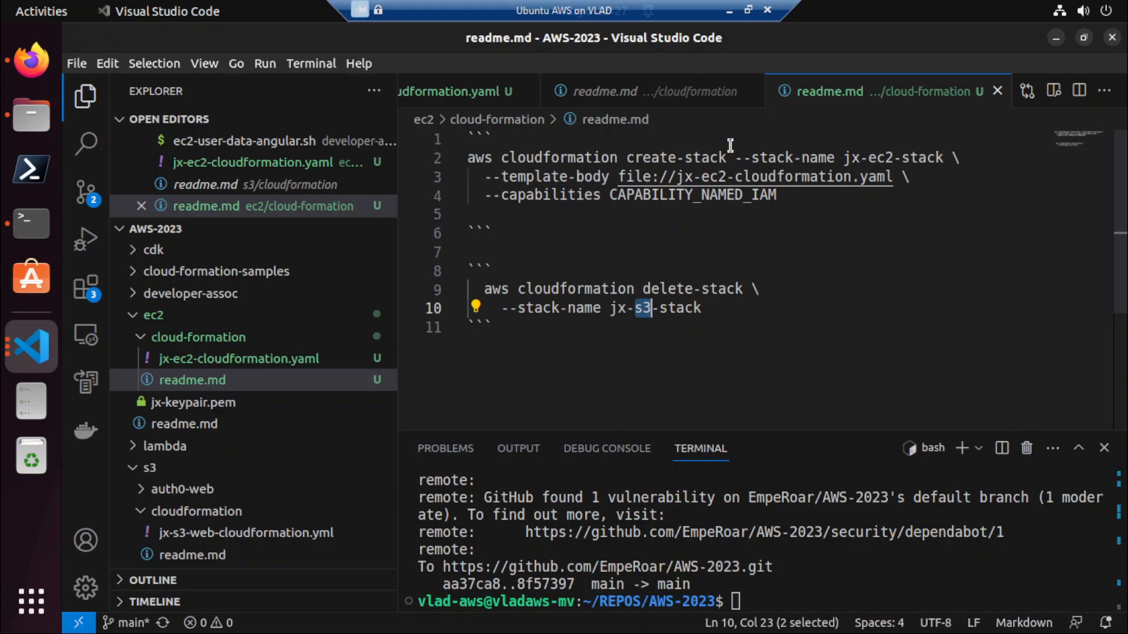
pyautogui.write('ec2')
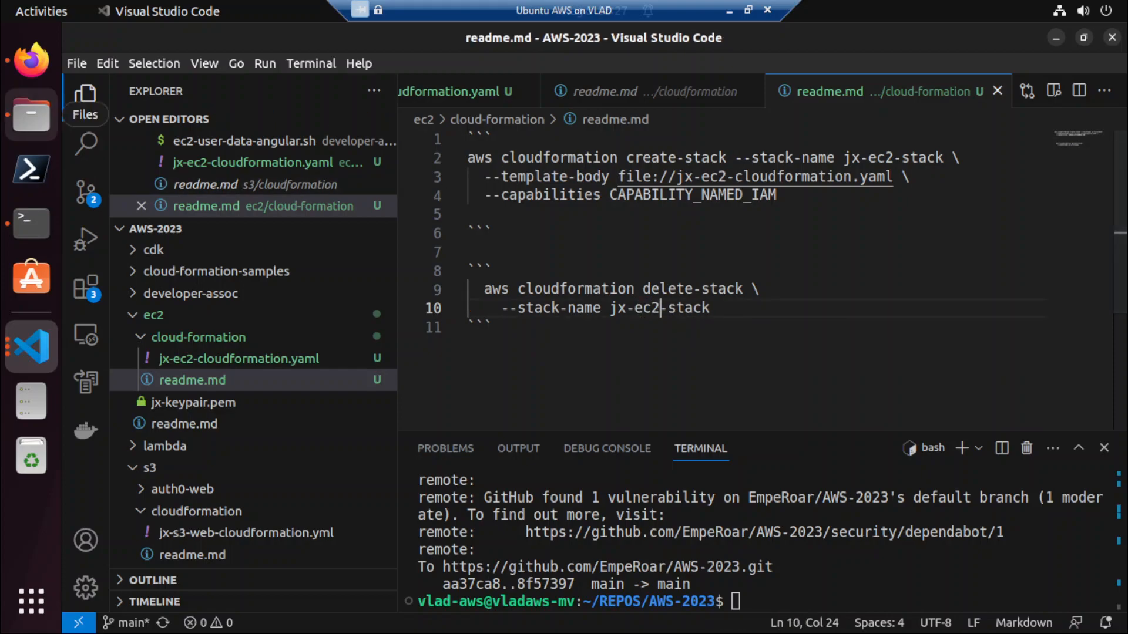
# Switch to Firefox and refresh the CloudFormation stack list to check the creation status of jx-ec2-stack.
pyautogui.click(31, 223)
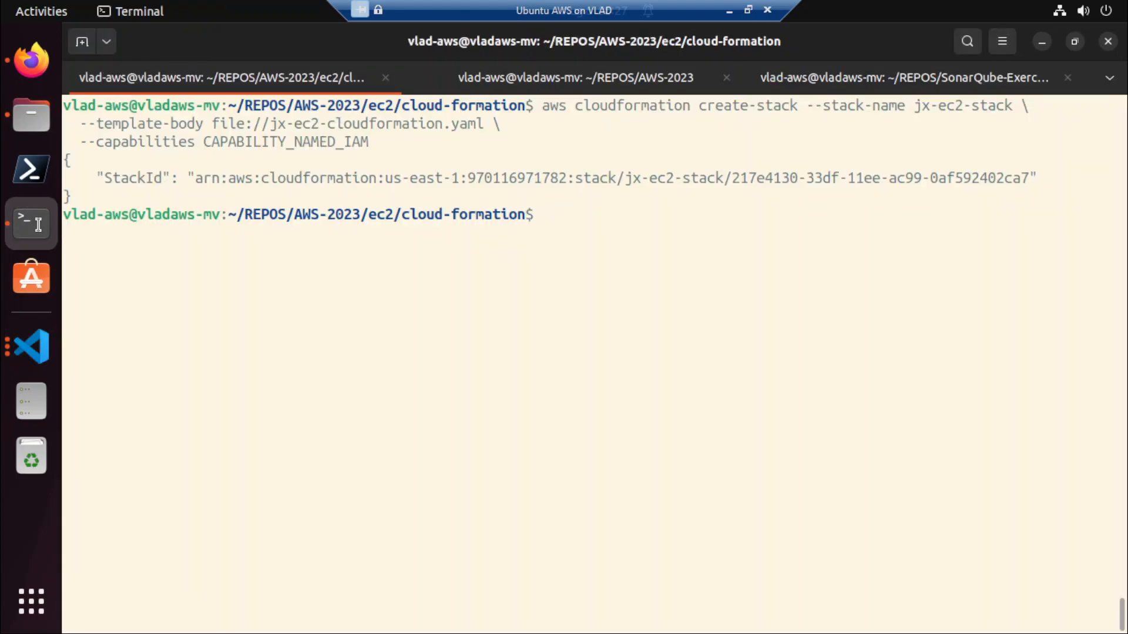
pyautogui.click(31, 59)
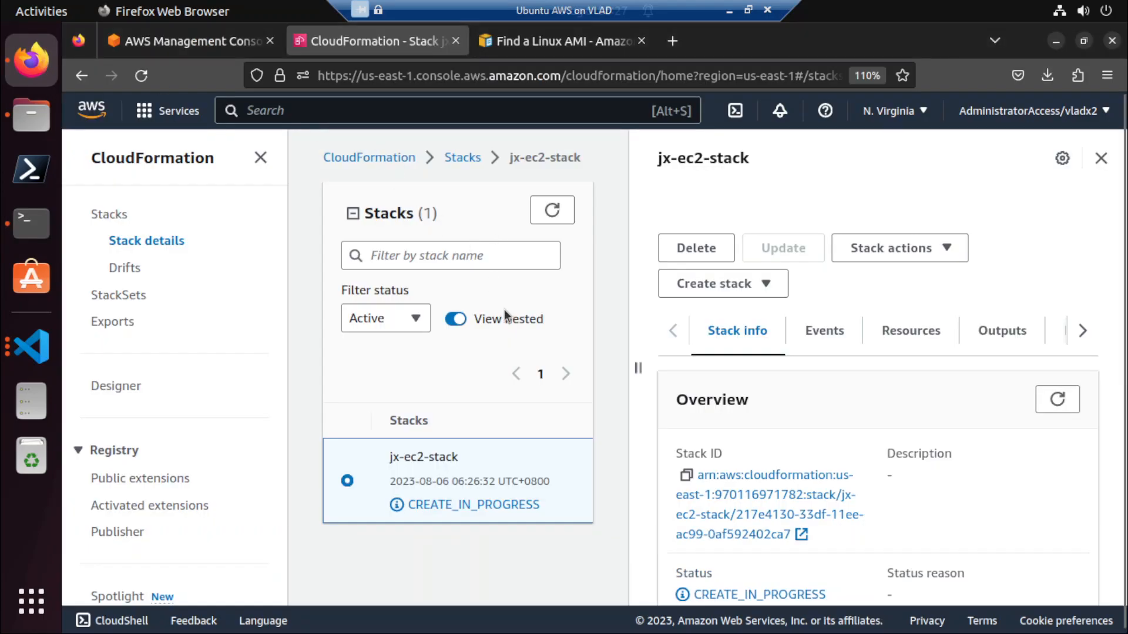
pyautogui.click(552, 211)
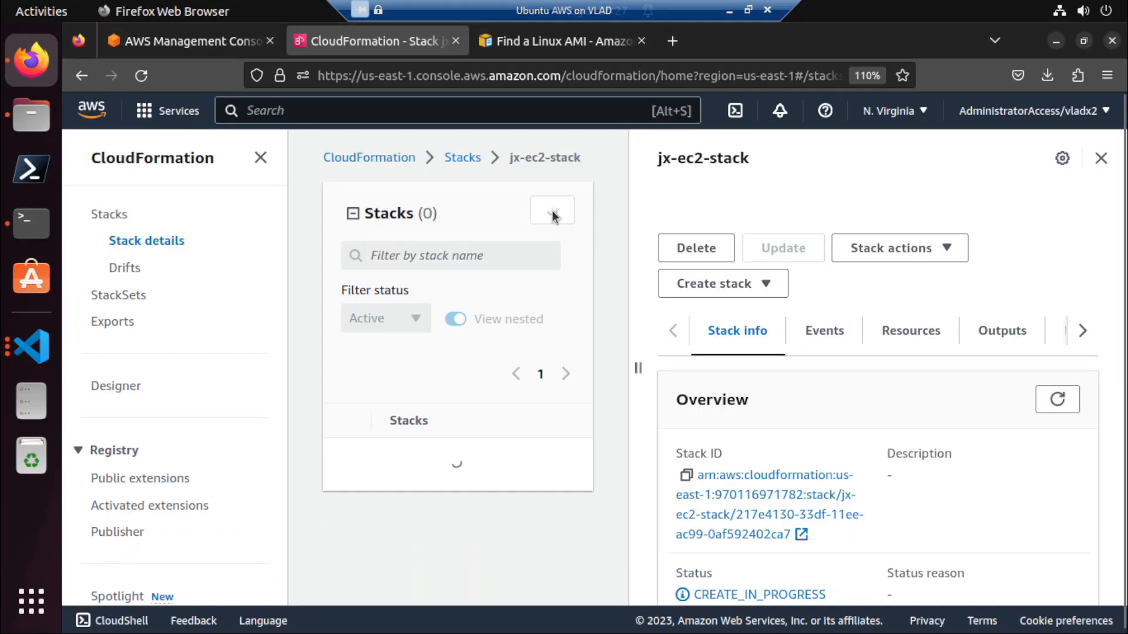
pyautogui.click(553, 212)
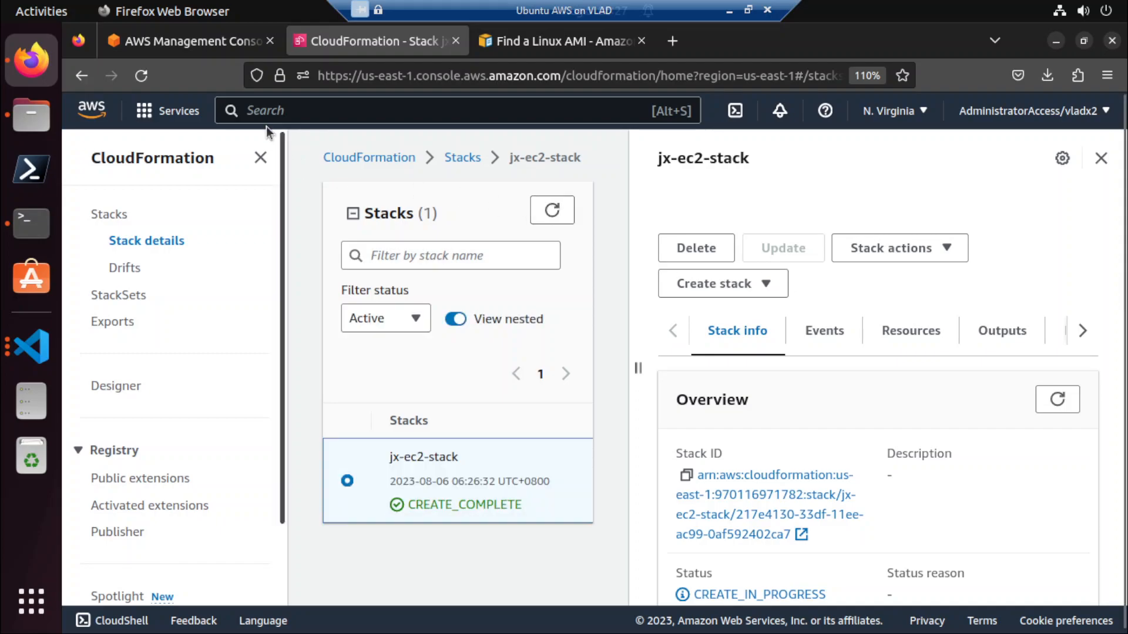
# Open the EC2 service's instance list and examine the details of the running t2.micro instance.
pyautogui.write('ec2')
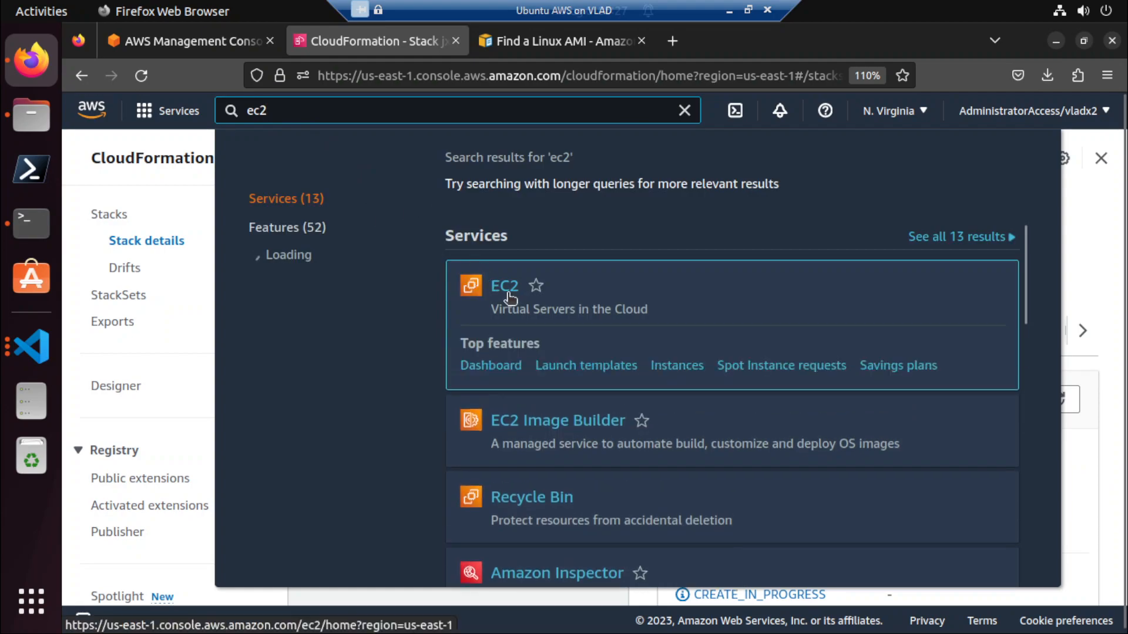
pyautogui.click(506, 295)
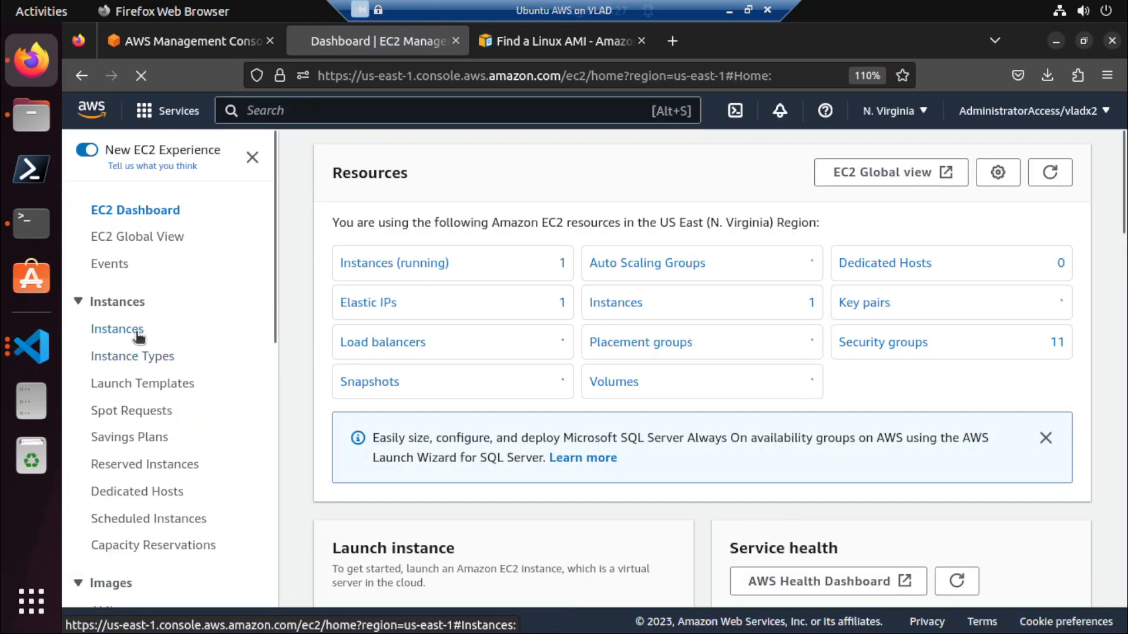
pyautogui.click(118, 329)
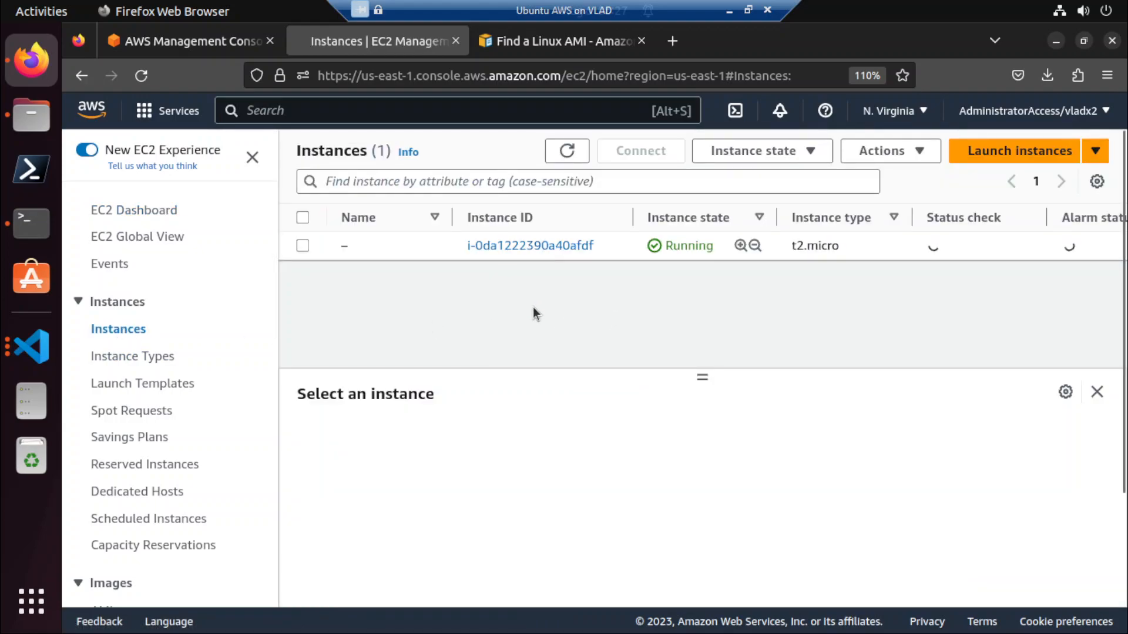
pyautogui.click(553, 245)
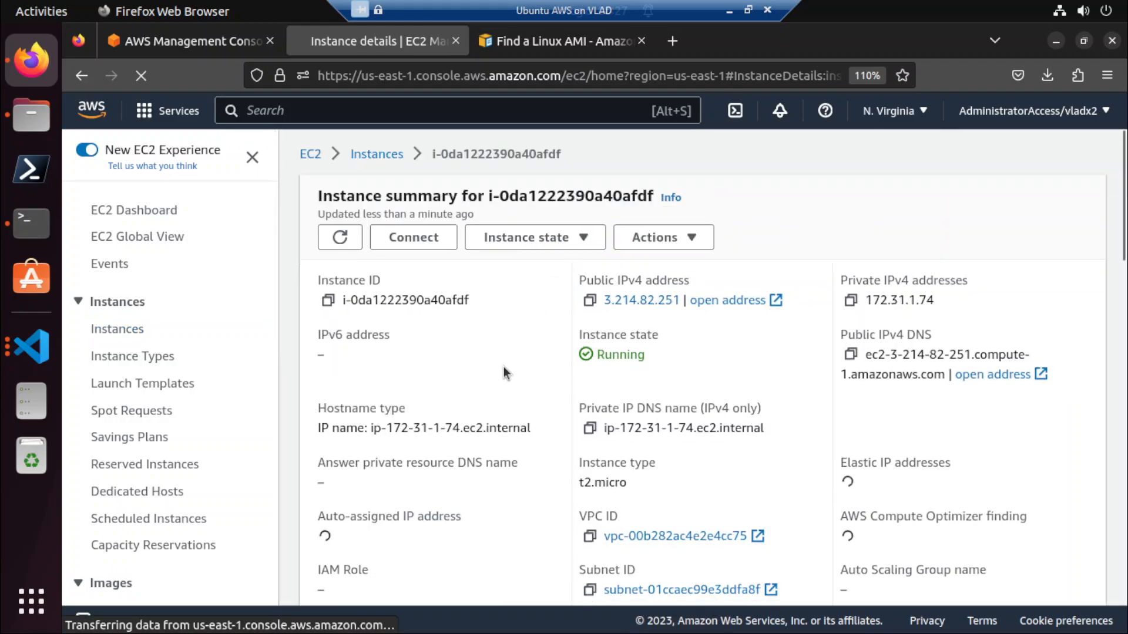
pyautogui.scroll(-2, 504, 372)
pyautogui.scroll(-15, 503, 368)
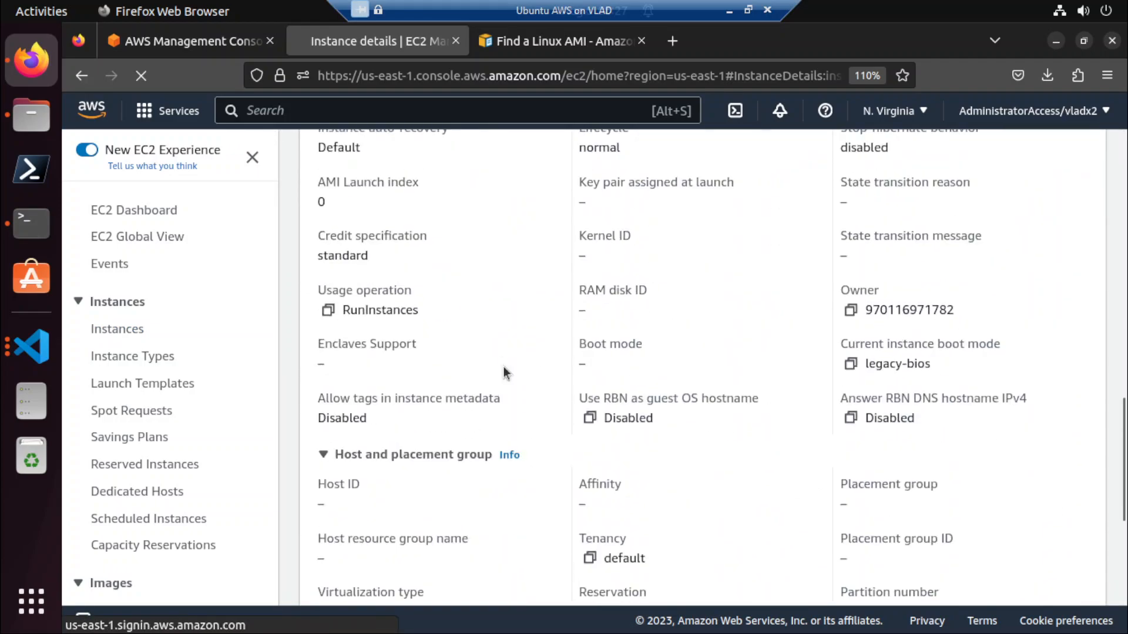
pyautogui.scroll(10, 502, 373)
# Open the EC2 security groups list, enlarge its list area, and look for the groups belonging to jx-ec2-stack.
pyautogui.scroll(-6, 105, 468)
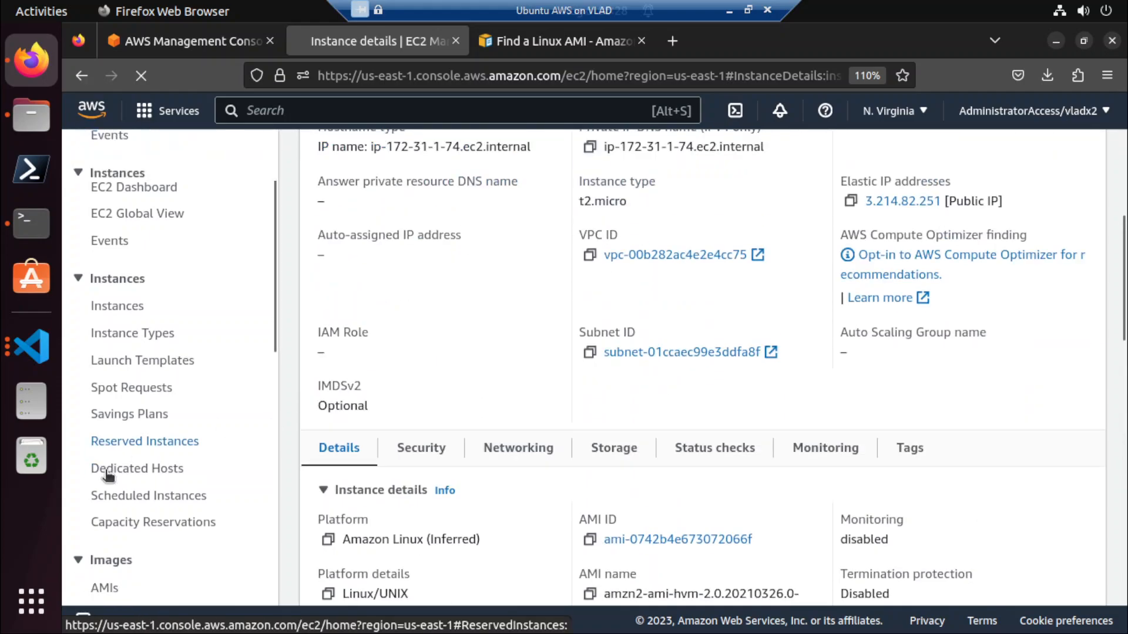
pyautogui.click(132, 450)
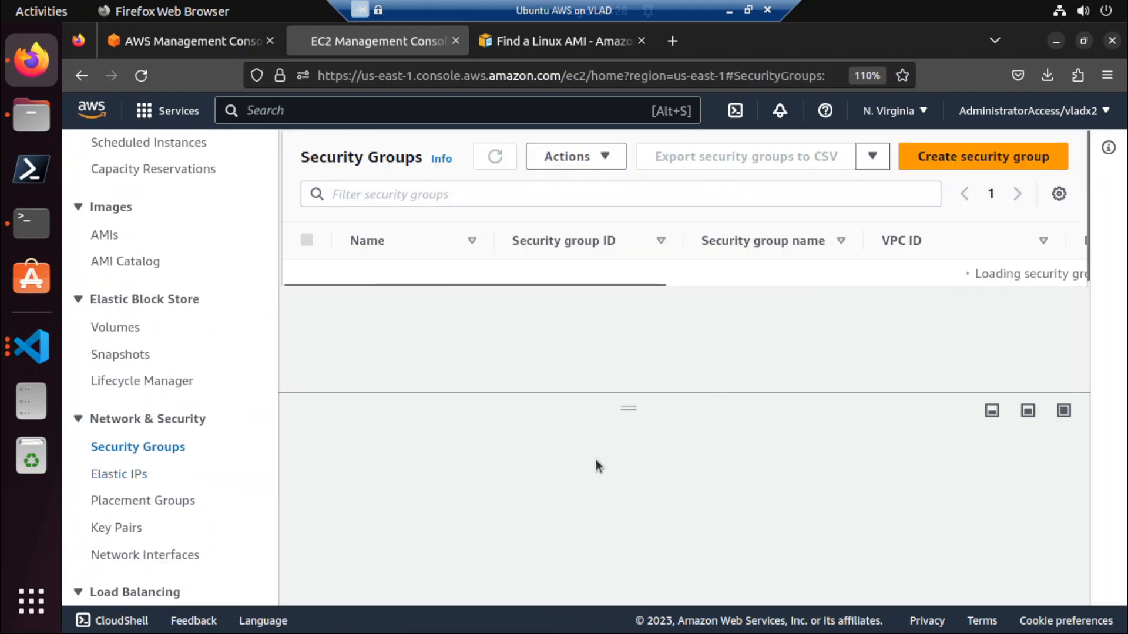
pyautogui.scroll(-4, 584, 346)
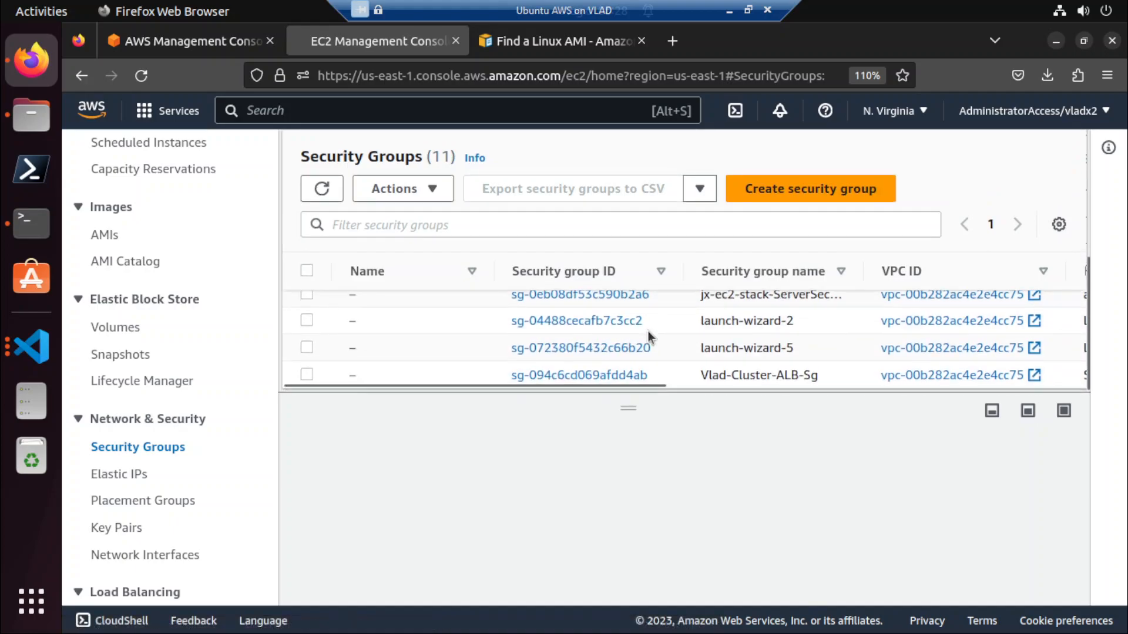
pyautogui.moveTo(653, 398); pyautogui.dragTo(654, 513)
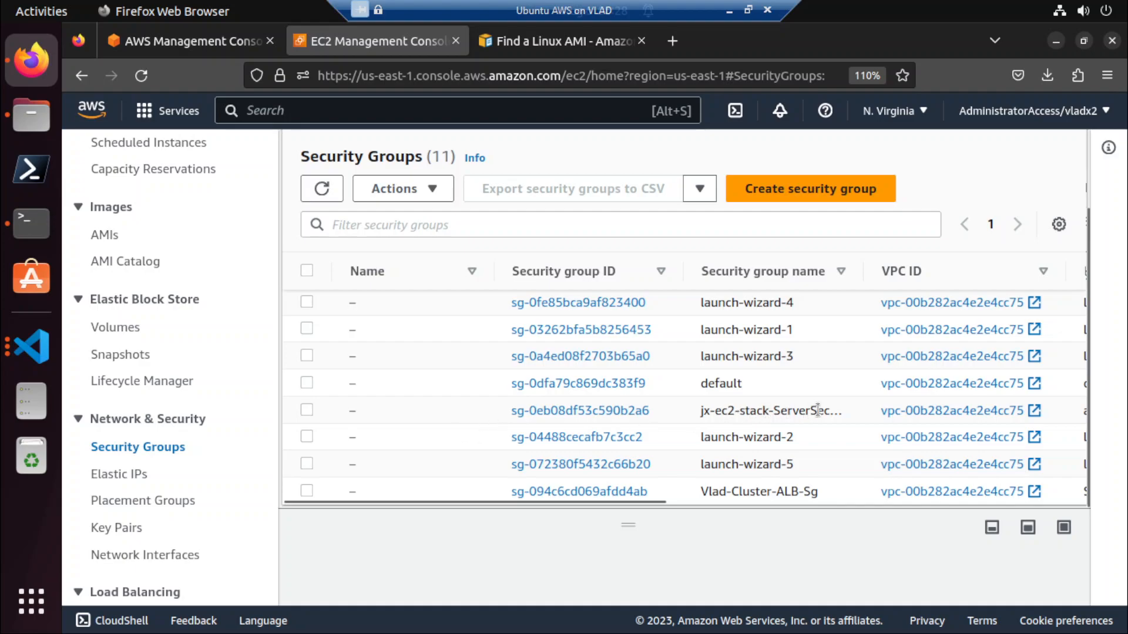
pyautogui.scroll(3, 835, 410)
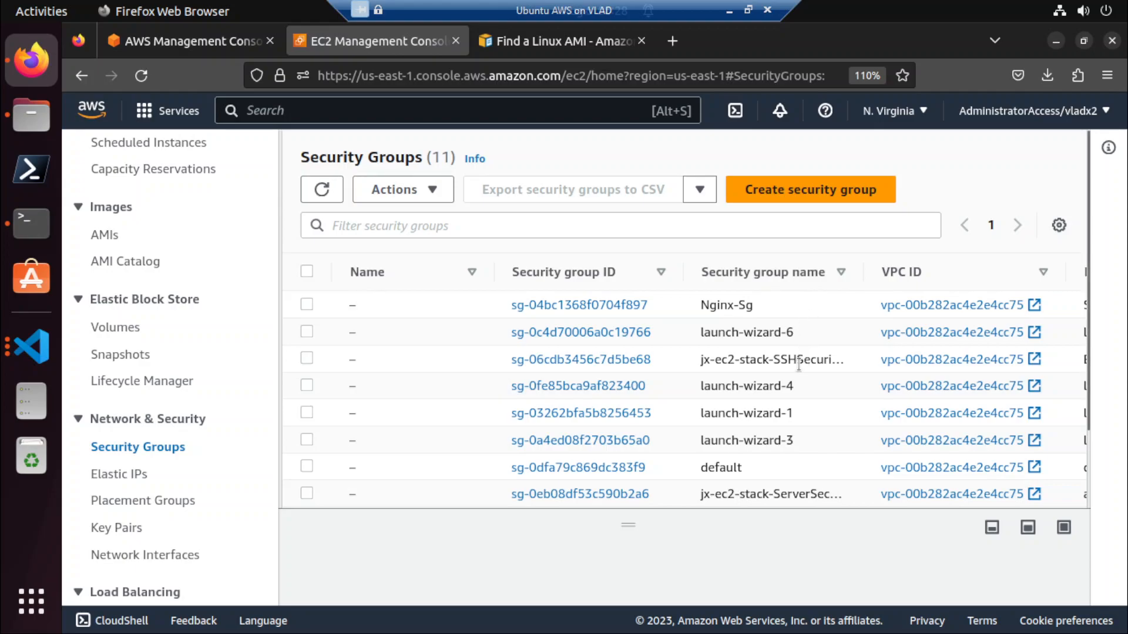
pyautogui.scroll(-3, 799, 365)
pyautogui.scroll(3, 799, 367)
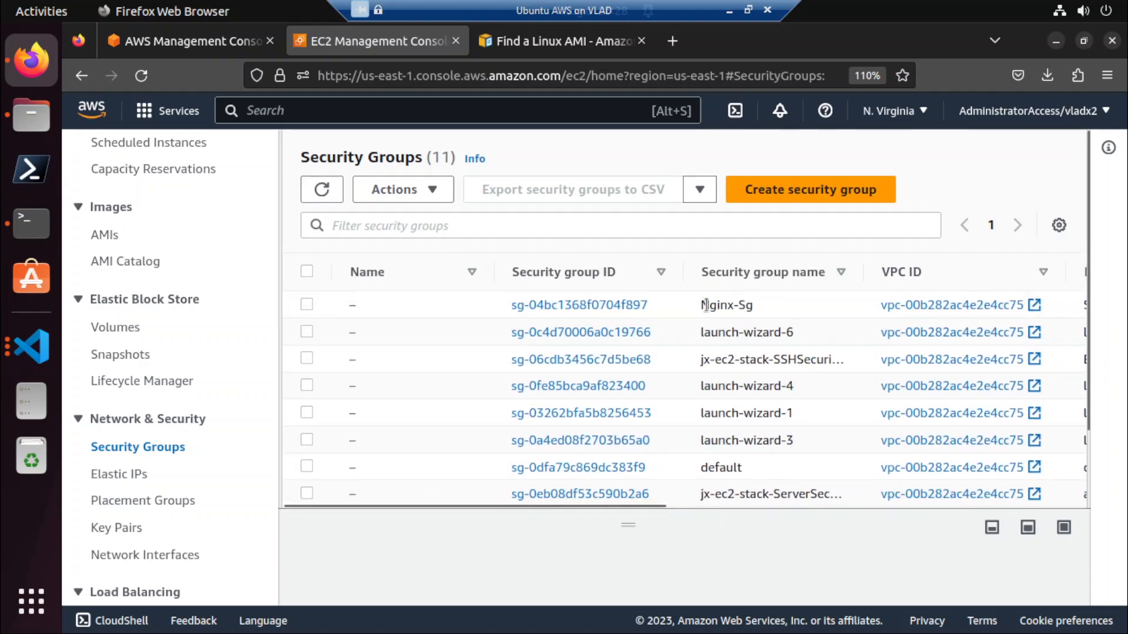
pyautogui.scroll(-3, 737, 330)
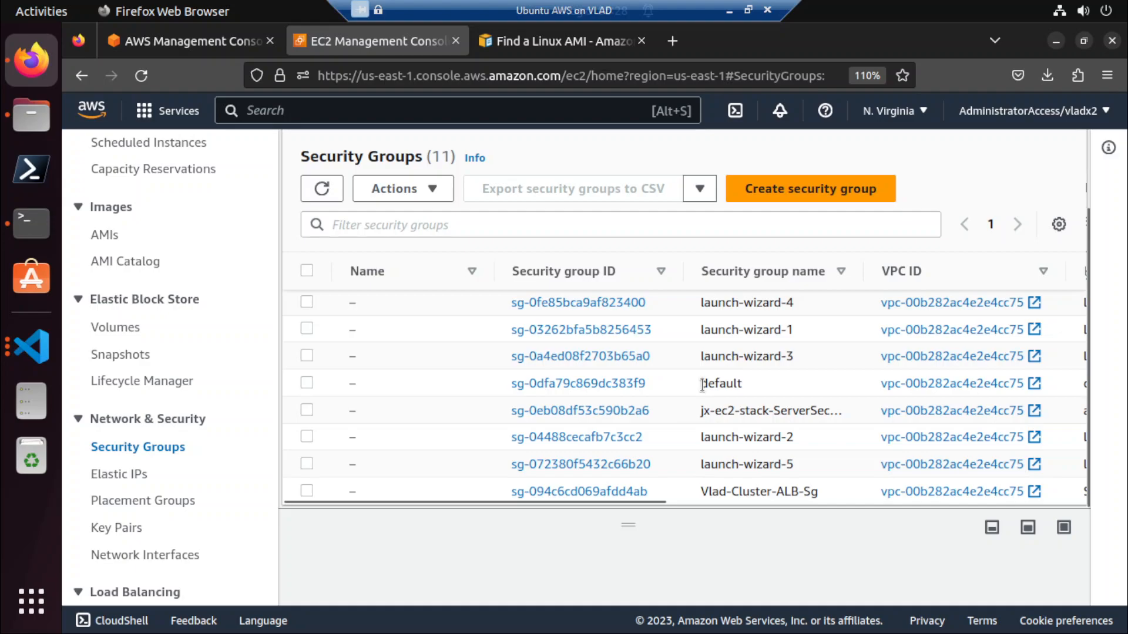
pyautogui.scroll(3, 703, 385)
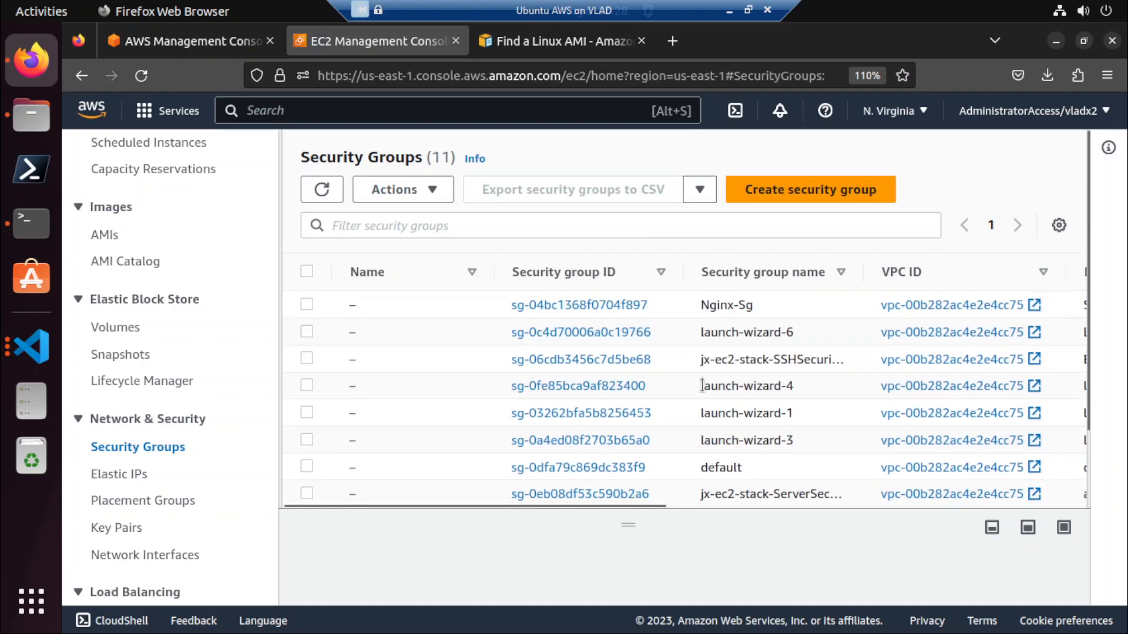
pyautogui.click(40, 222)
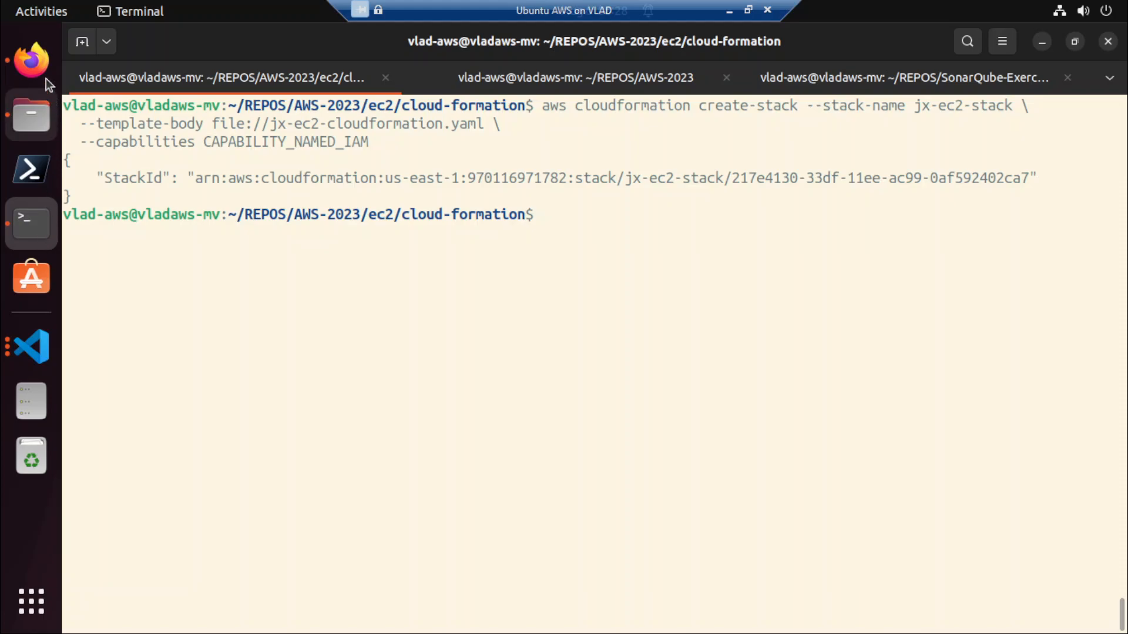
pyautogui.click(33, 61)
pyautogui.click(209, 40)
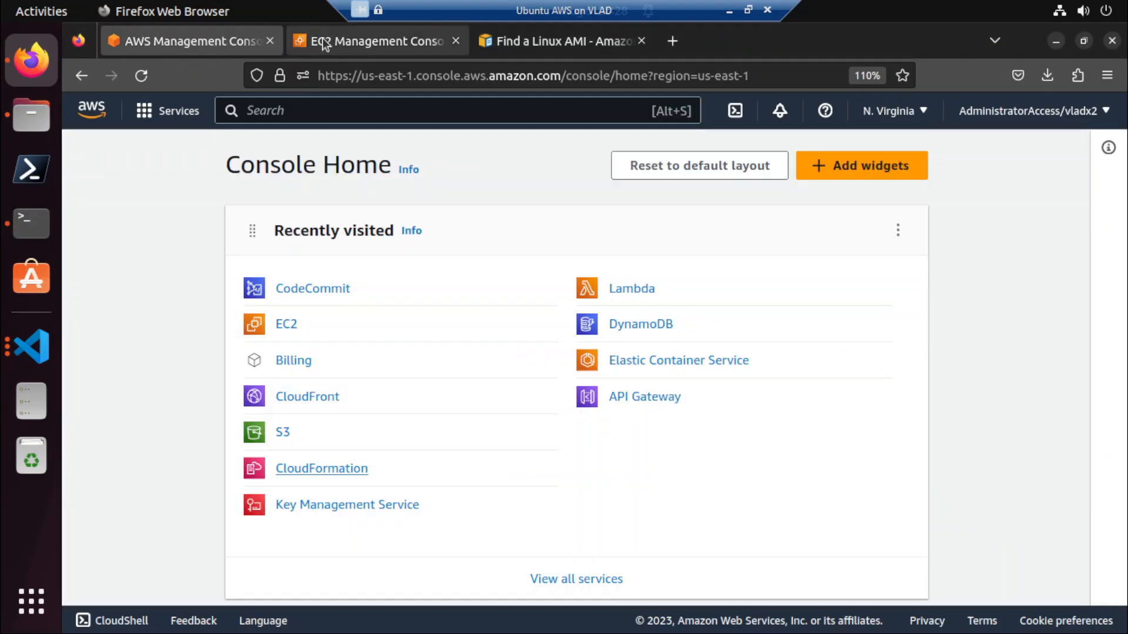
pyautogui.click(357, 38)
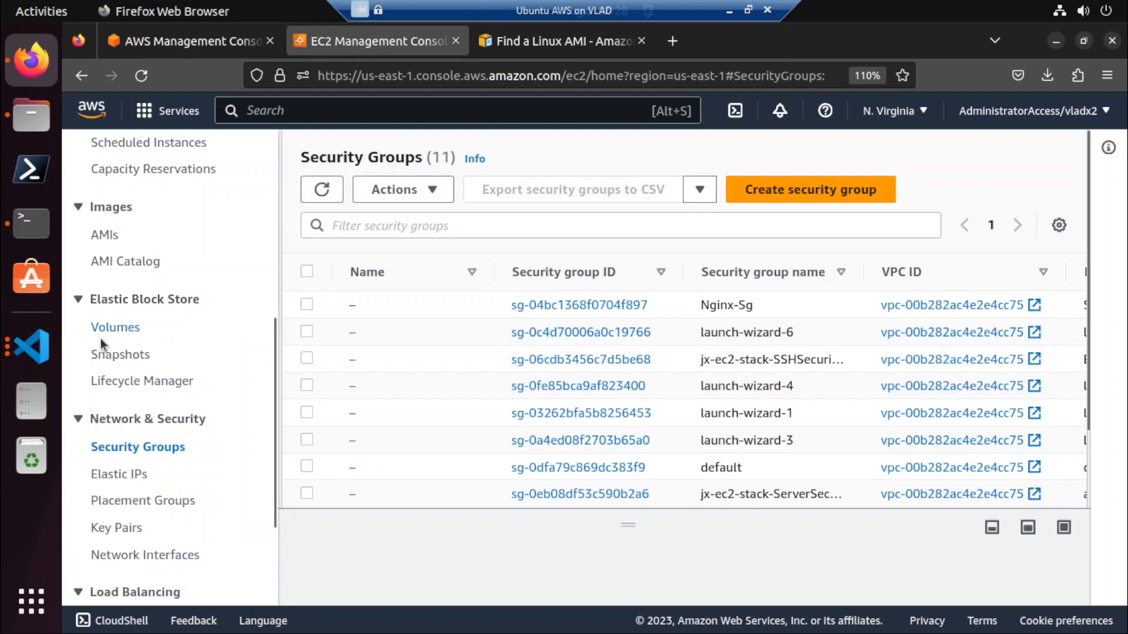
# Open the details of the Elastic Block Store volume and examine its properties, attached instance and status checks.
pyautogui.scroll(5, 147, 353)
pyautogui.scroll(-5, 132, 329)
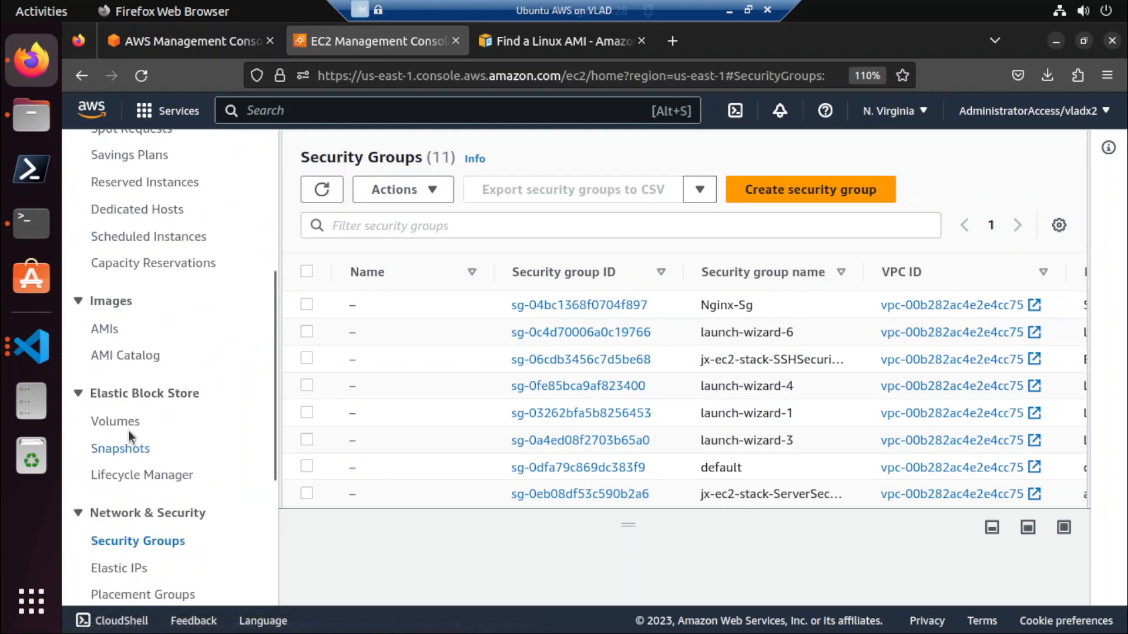
pyautogui.click(119, 420)
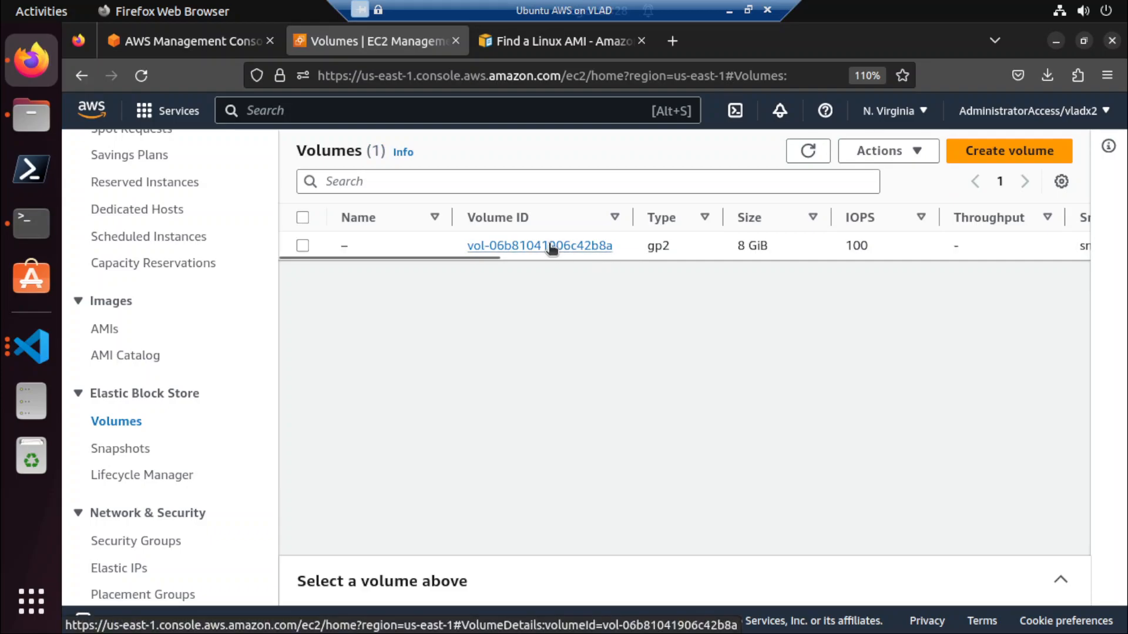
pyautogui.click(552, 246)
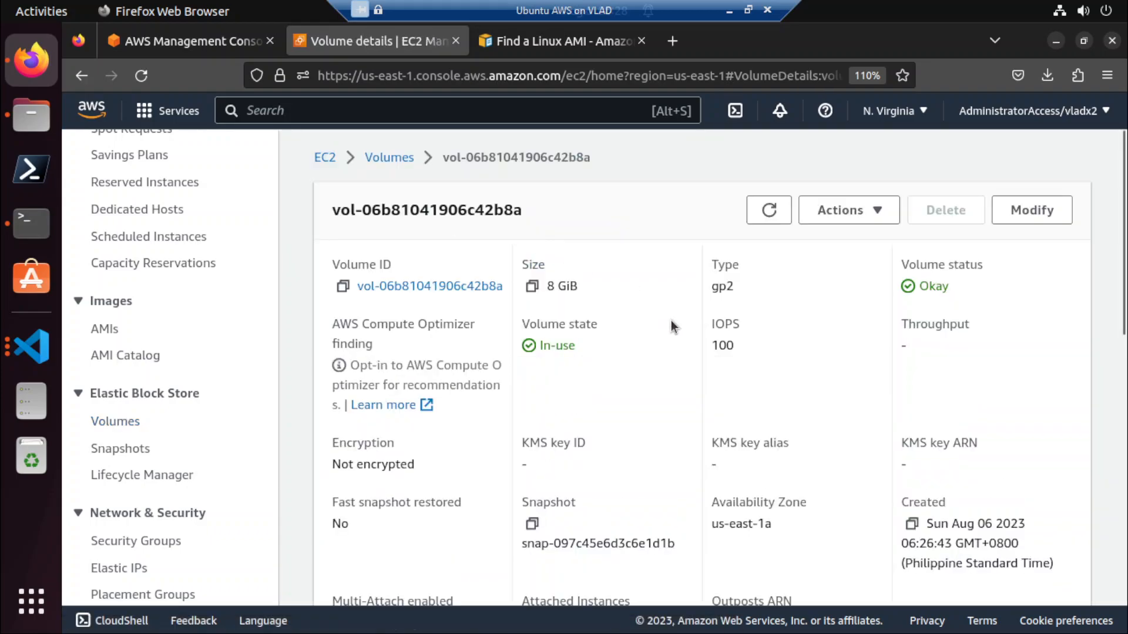
pyautogui.scroll(-5, 671, 321)
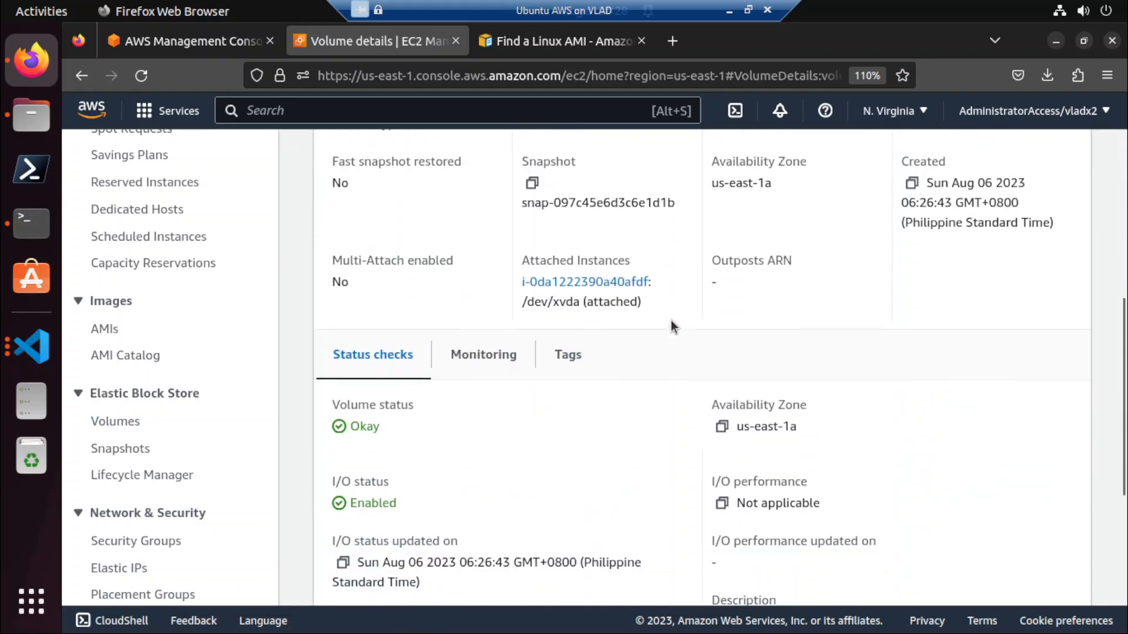
pyautogui.scroll(-2, 673, 326)
pyautogui.scroll(-2, 671, 322)
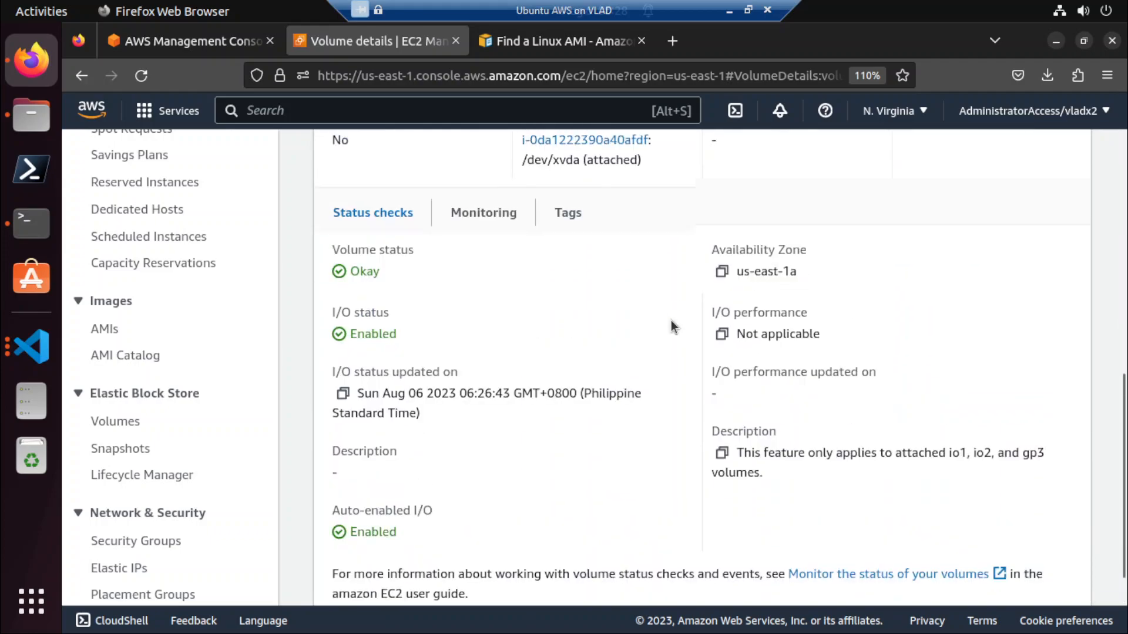
pyautogui.scroll(2, 671, 322)
pyautogui.scroll(-2, 671, 327)
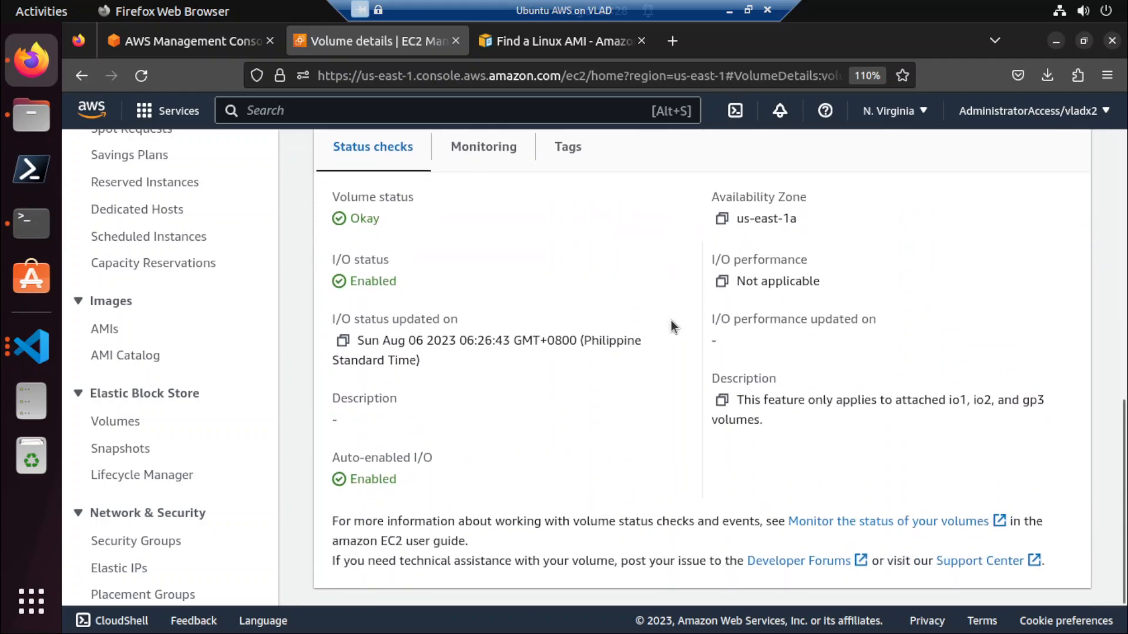
pyautogui.scroll(8, 671, 323)
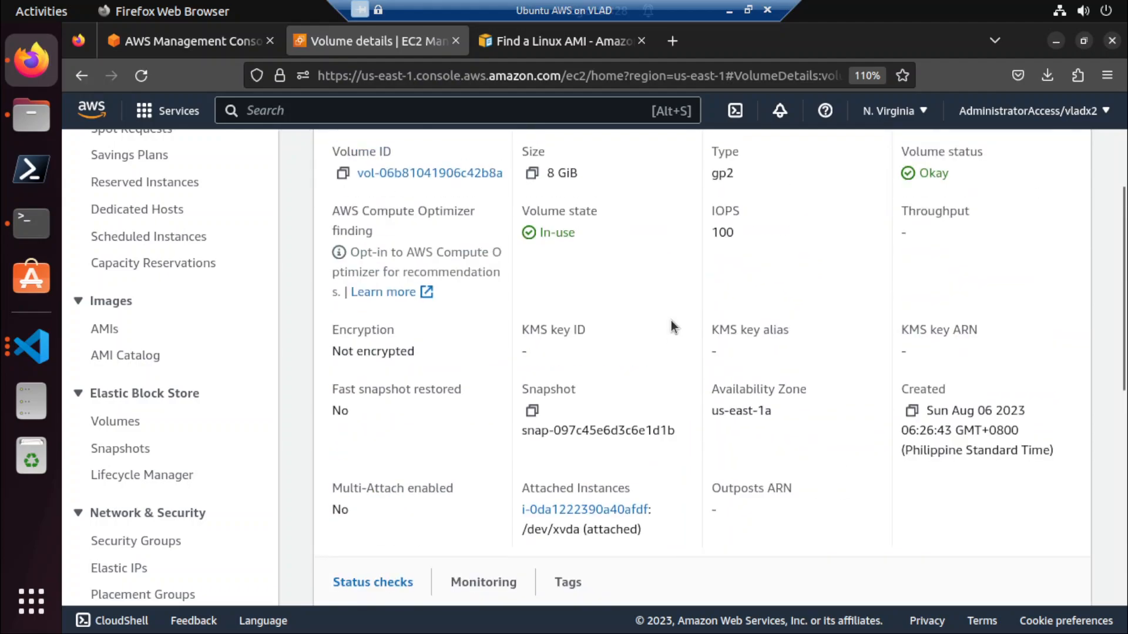
pyautogui.scroll(2, 671, 327)
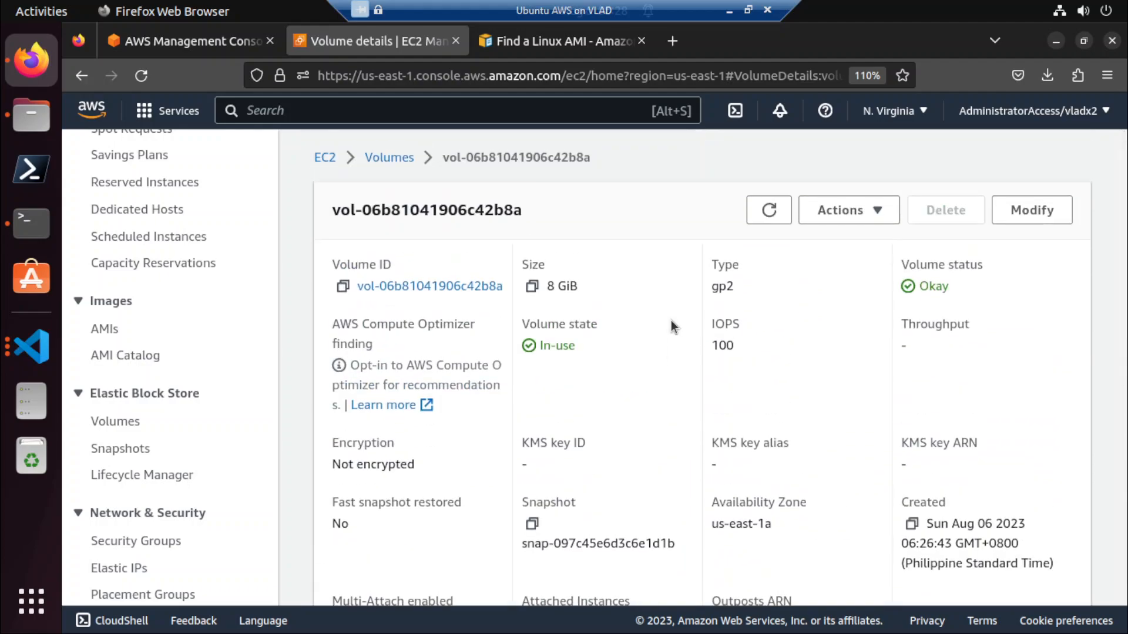
pyautogui.scroll(-6, 671, 325)
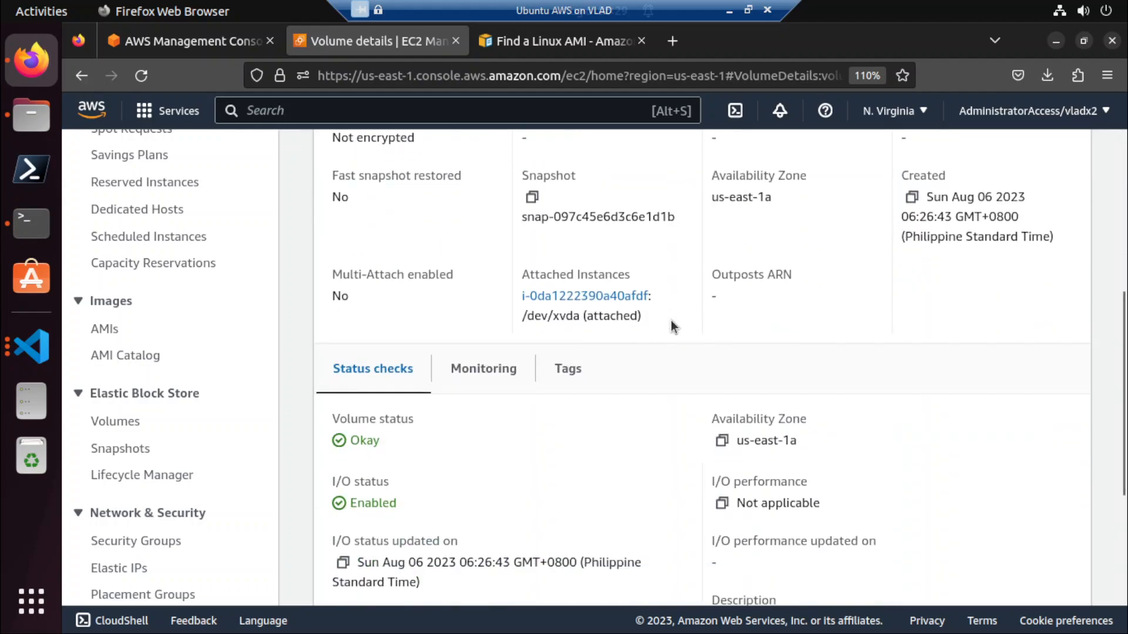
# Follow the volume's attached instance to the EC2 instance list and review that instance's summary.
pyautogui.click(584, 298)
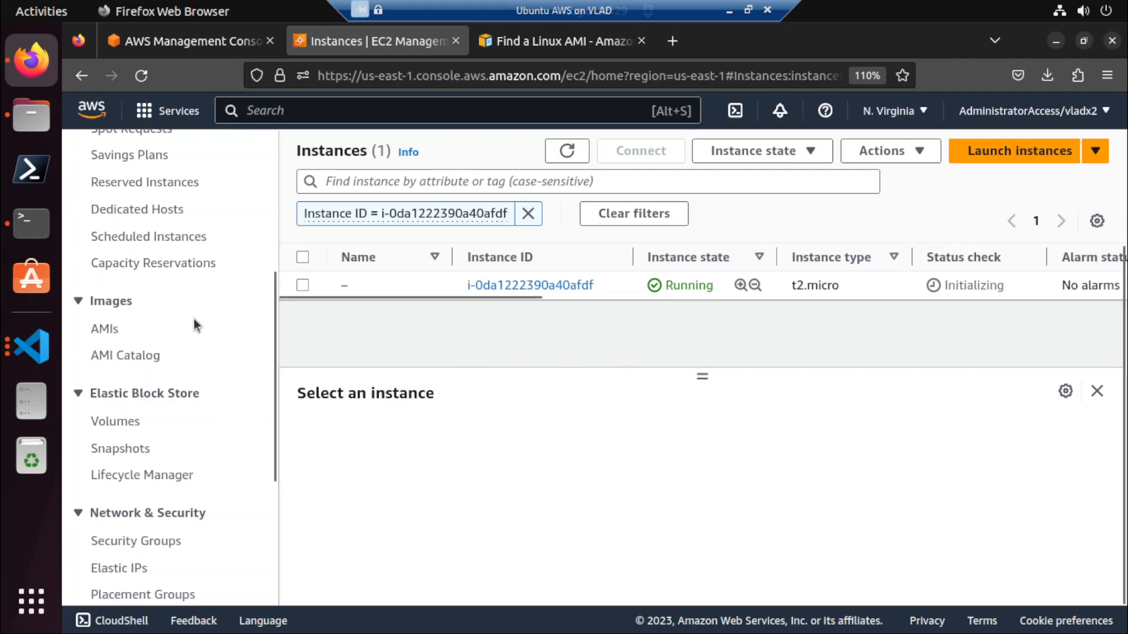
pyautogui.scroll(5, 146, 369)
pyautogui.click(94, 329)
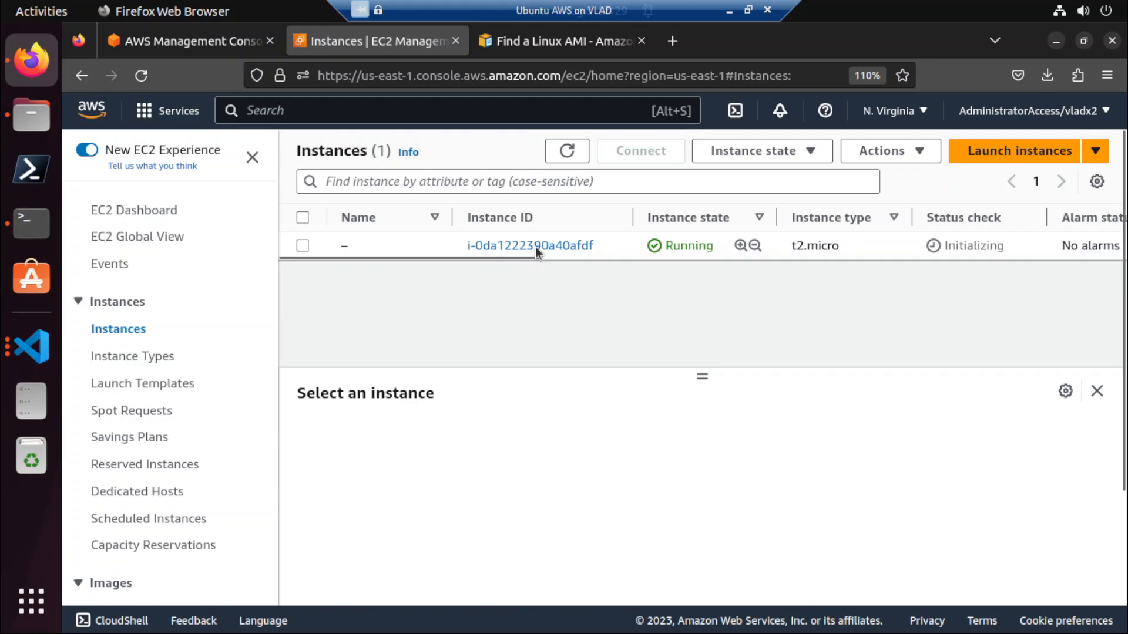
pyautogui.click(534, 247)
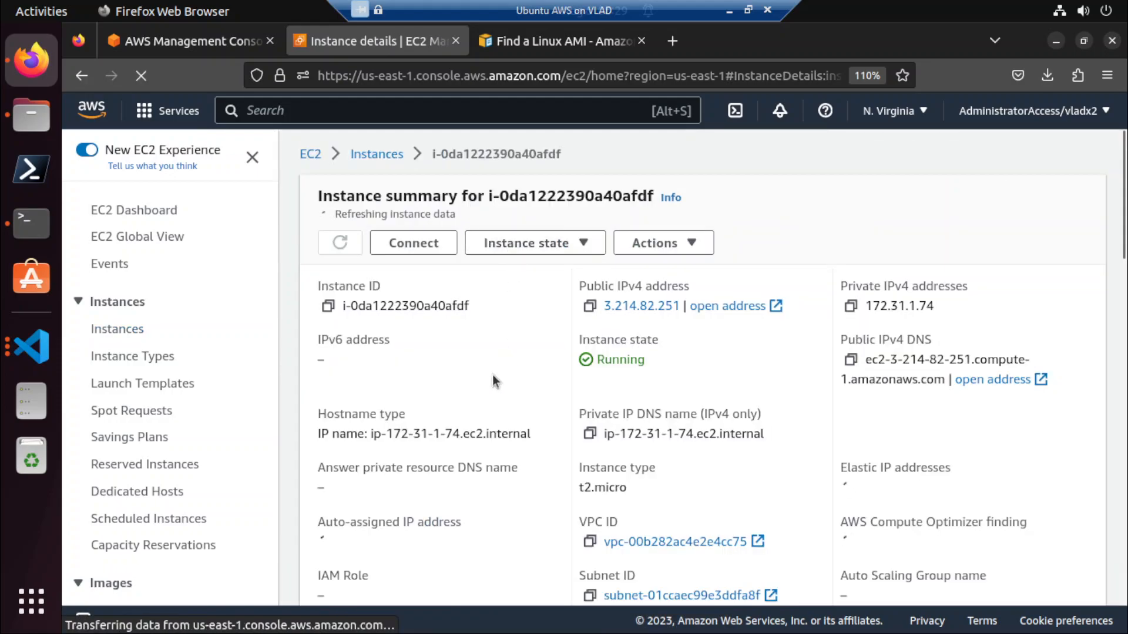
pyautogui.scroll(-2, 493, 374)
pyautogui.scroll(-5, 492, 375)
pyautogui.scroll(-4, 492, 375)
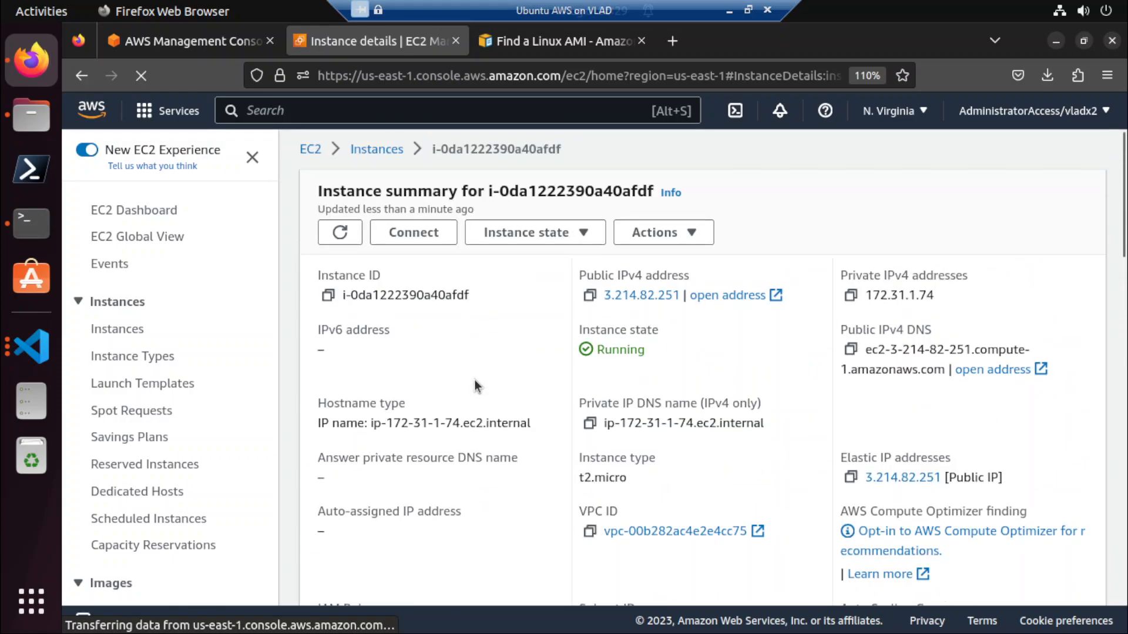
# Open the instance's connection options and read the SSH client instructions and key pair requirements.
pyautogui.click(443, 235)
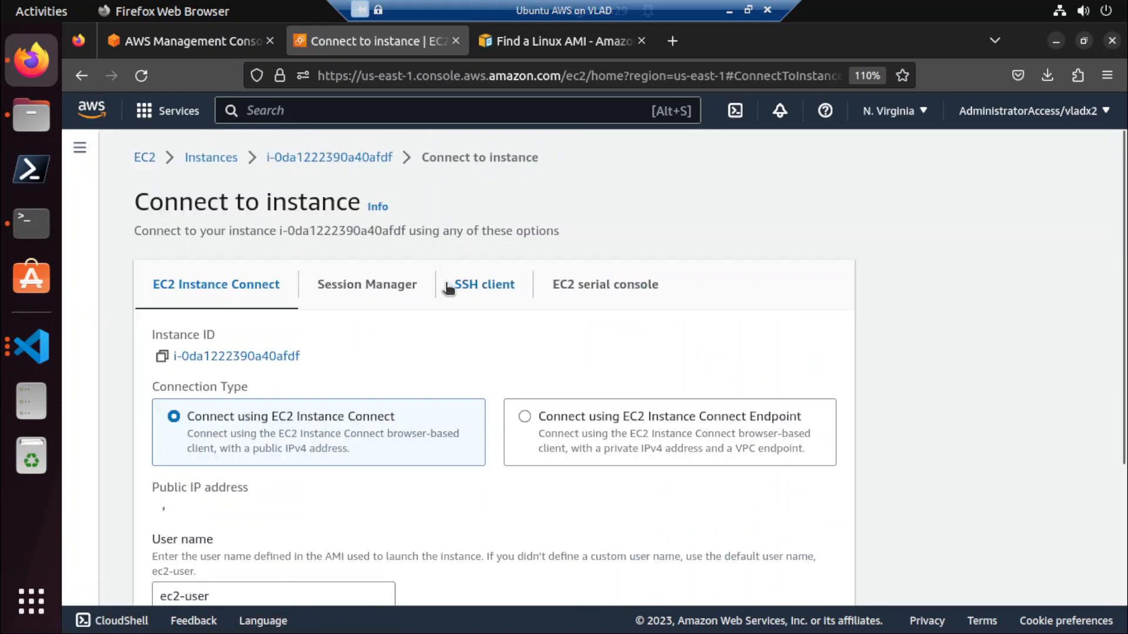
pyautogui.click(493, 292)
pyautogui.scroll(-3, 521, 329)
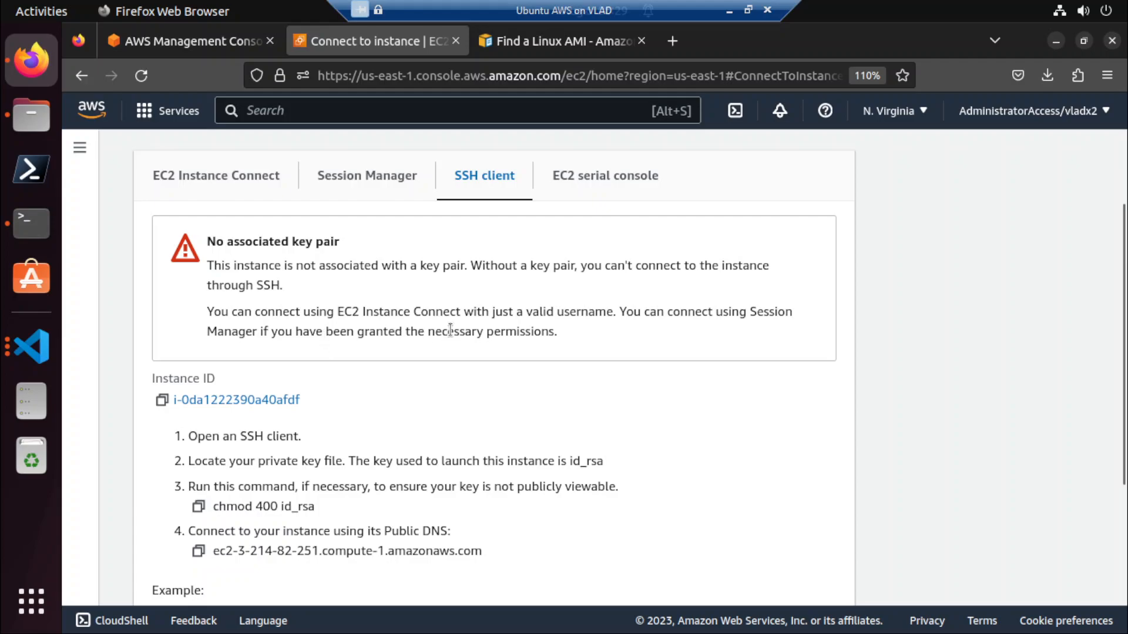
pyautogui.scroll(-3, 523, 324)
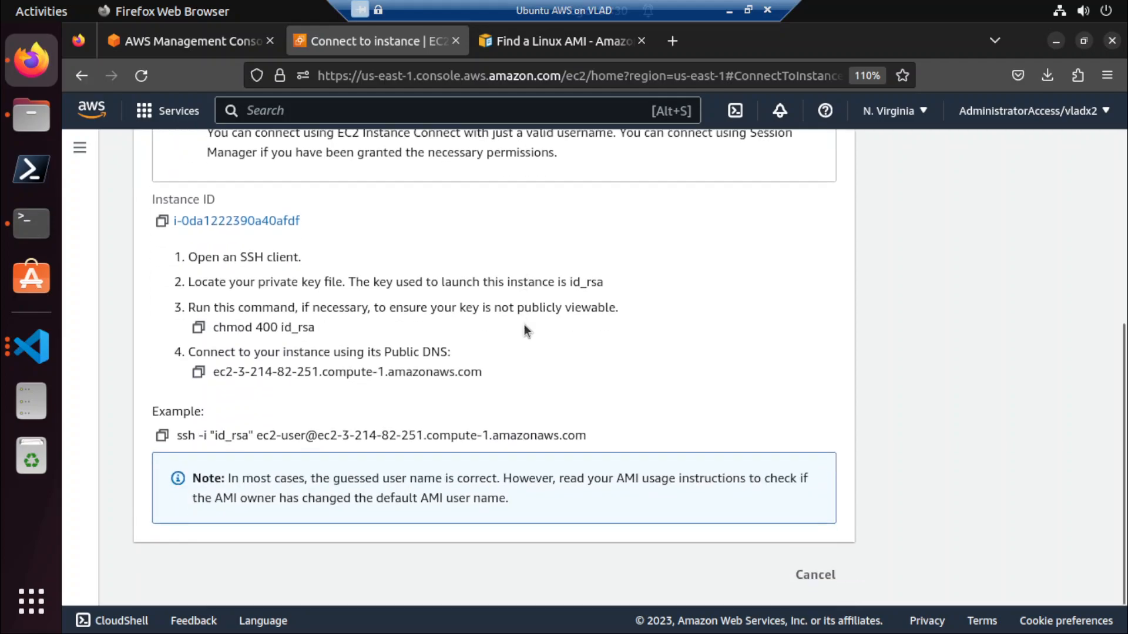
pyautogui.scroll(3, 525, 327)
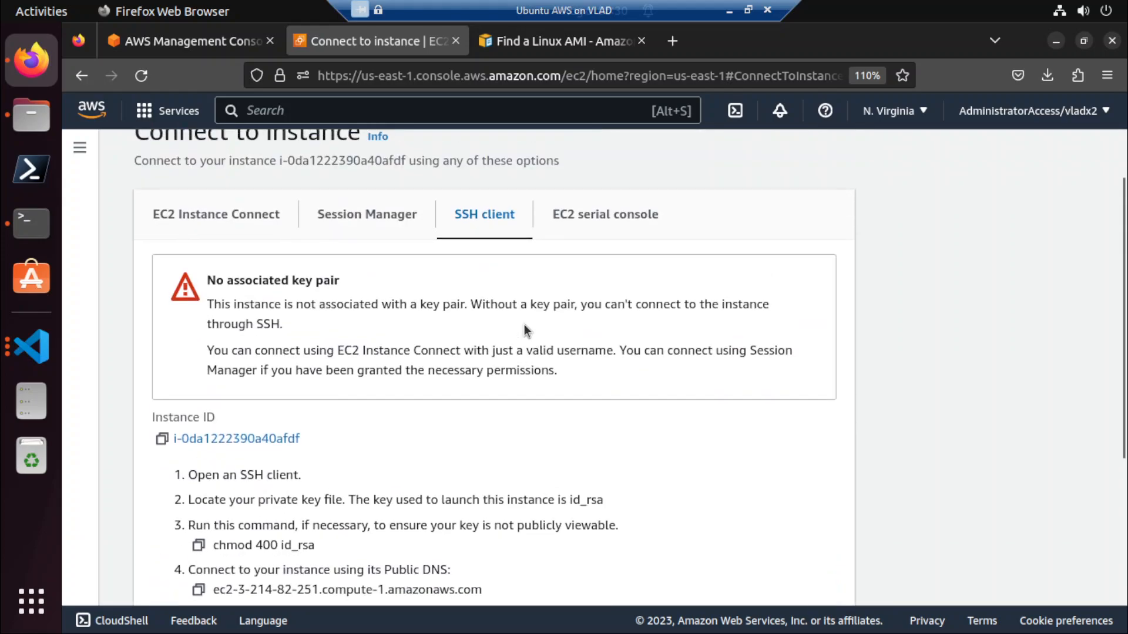
pyautogui.scroll(1, 524, 329)
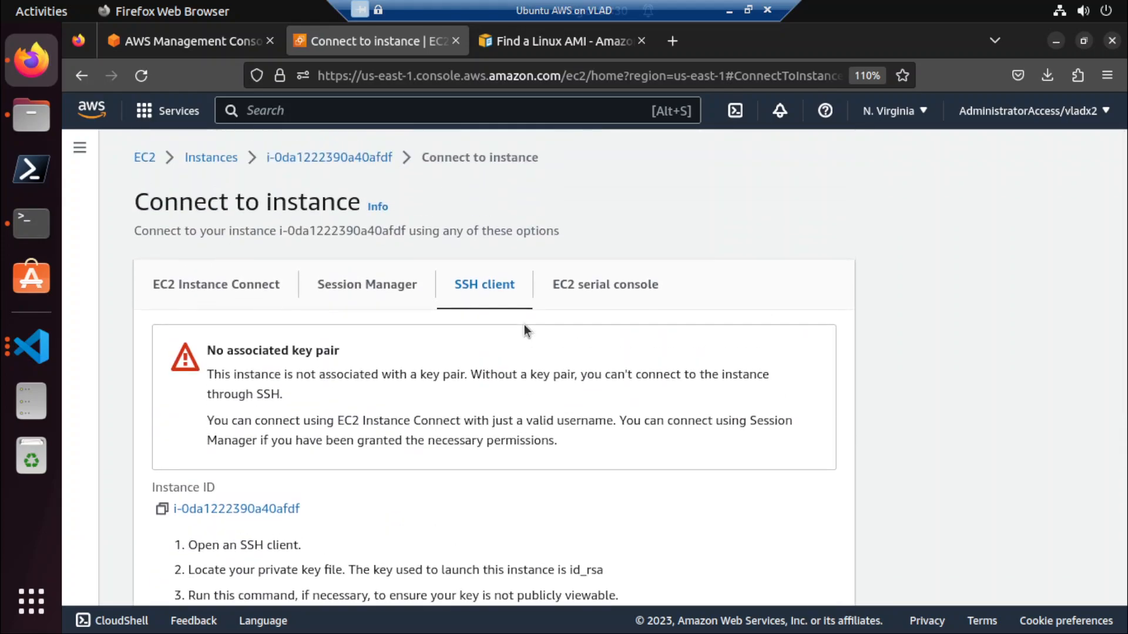
pyautogui.scroll(-3, 524, 324)
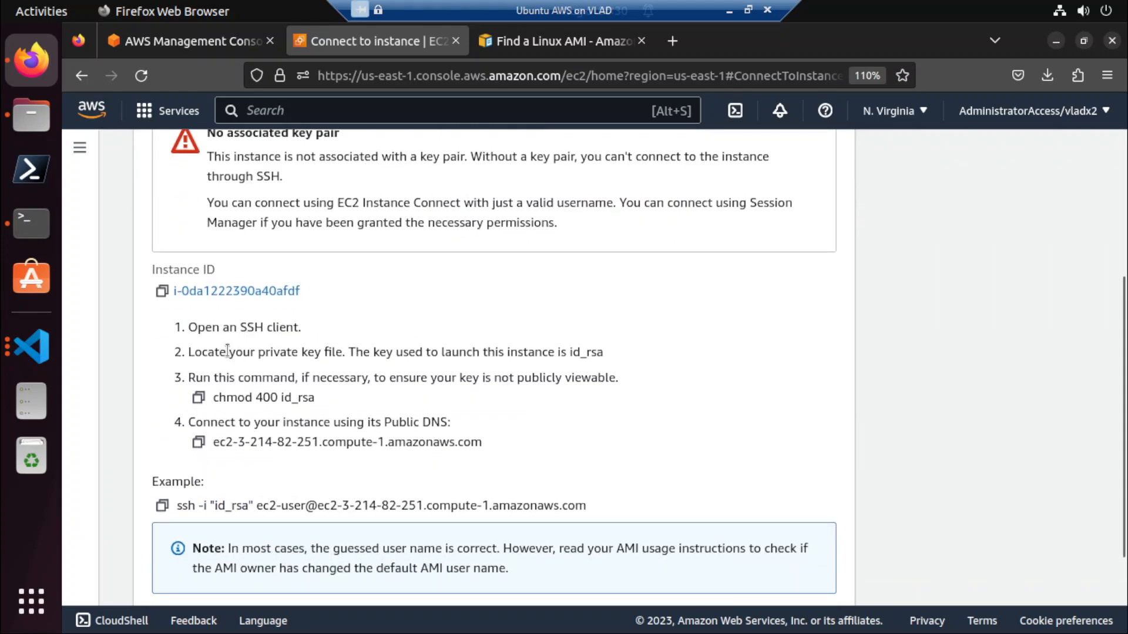
# Examine the key pair notice, SSH connection steps, example command and user name note for the instance.
pyautogui.scroll(3, 379, 348)
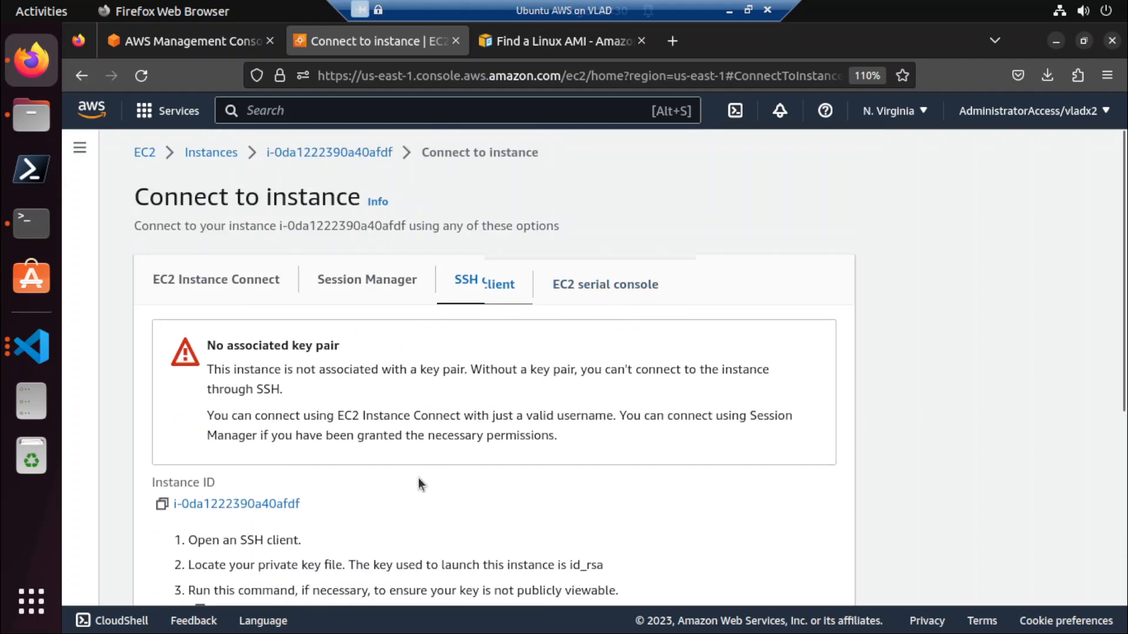
pyautogui.scroll(-4, 419, 478)
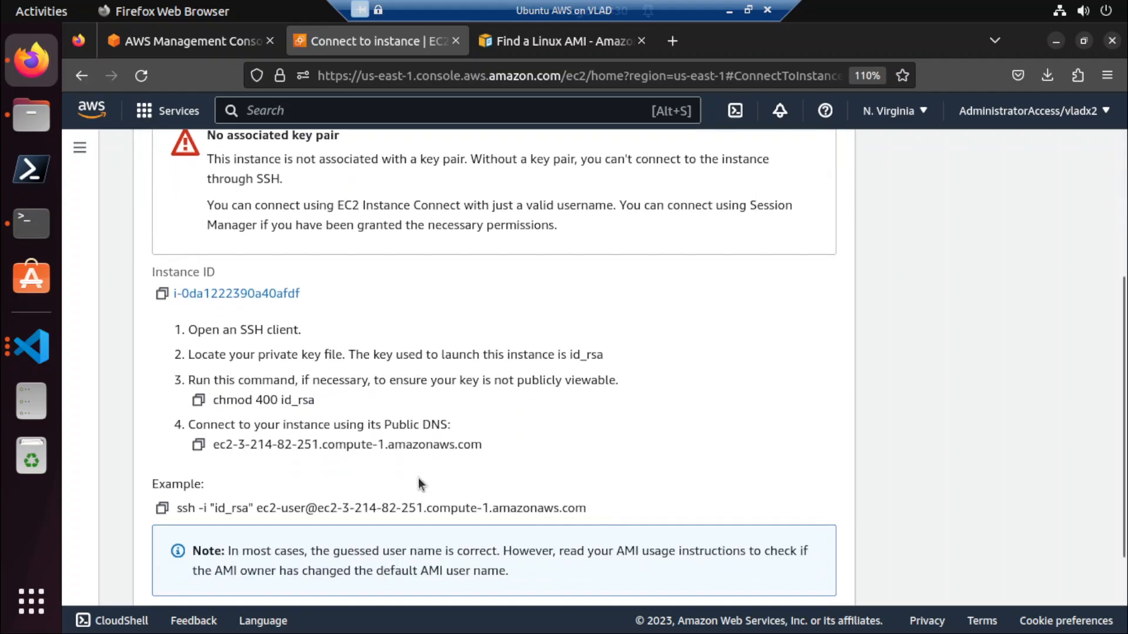
pyautogui.scroll(-1, 418, 478)
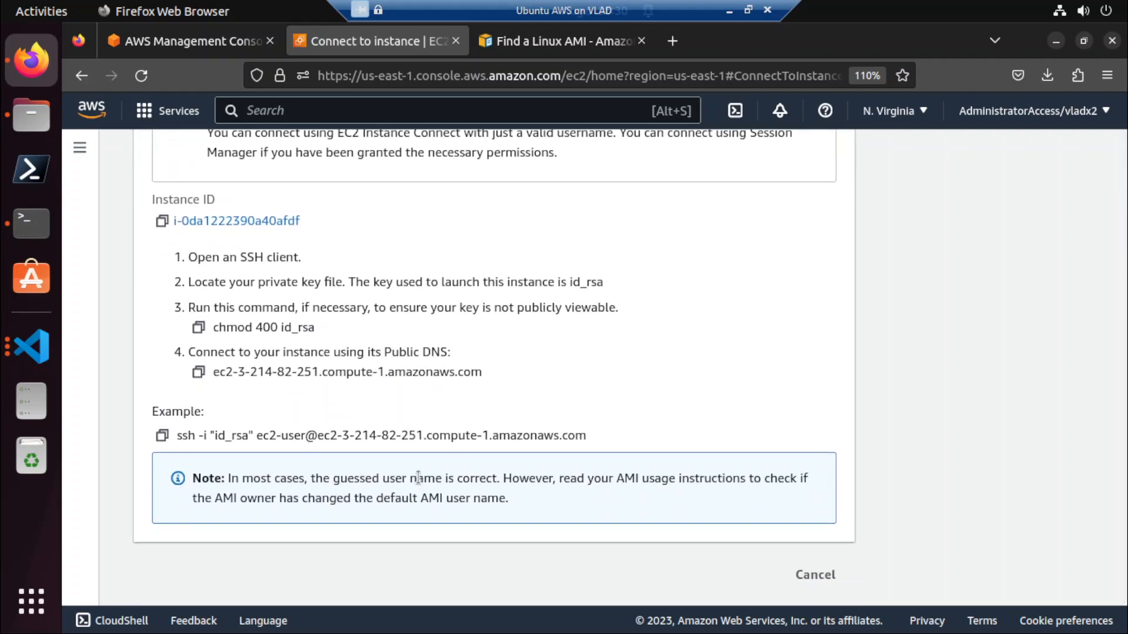
pyautogui.scroll(5, 418, 477)
pyautogui.scroll(-5, 418, 478)
pyautogui.scroll(4, 418, 477)
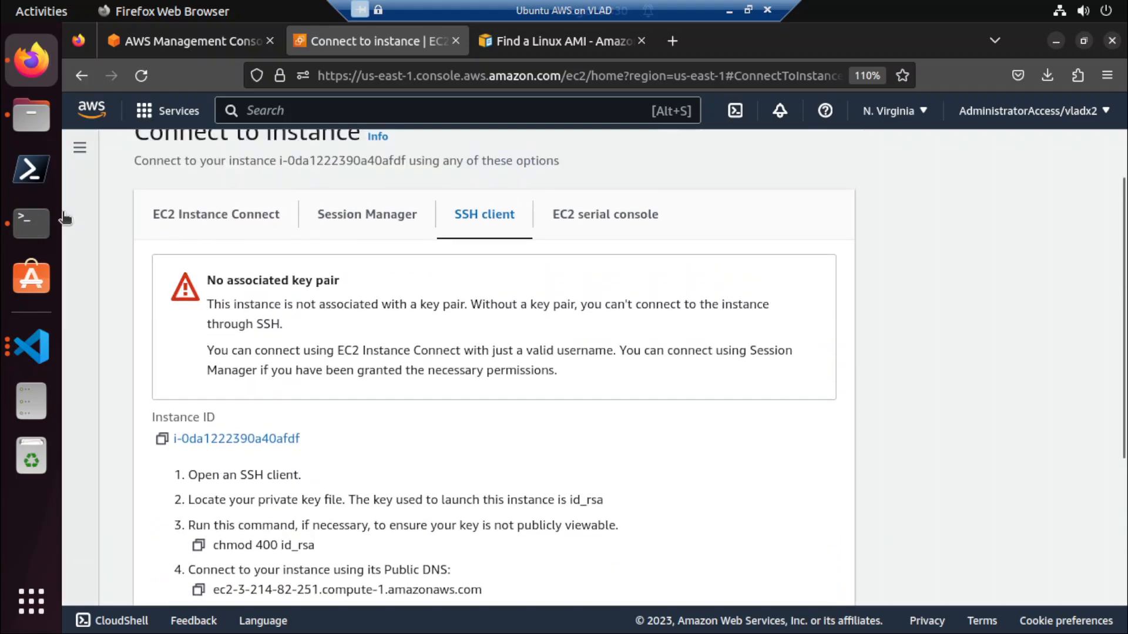
# Open the list of EC2 key pairs.
pyautogui.click(81, 144)
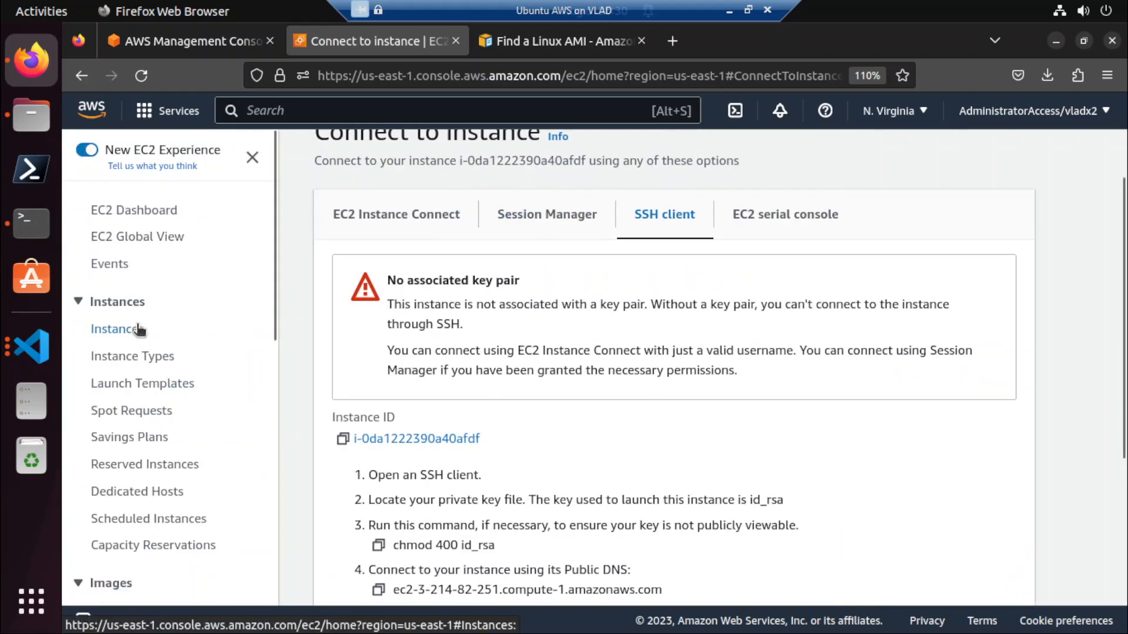
pyautogui.scroll(-4, 138, 327)
pyautogui.scroll(-3, 137, 325)
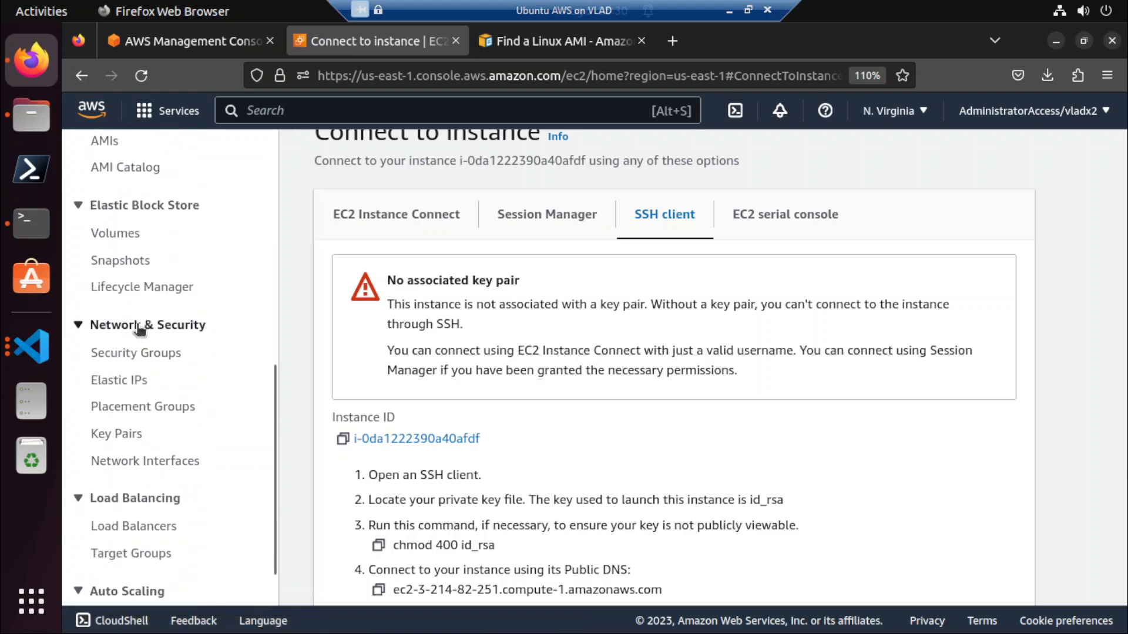
pyautogui.click(116, 434)
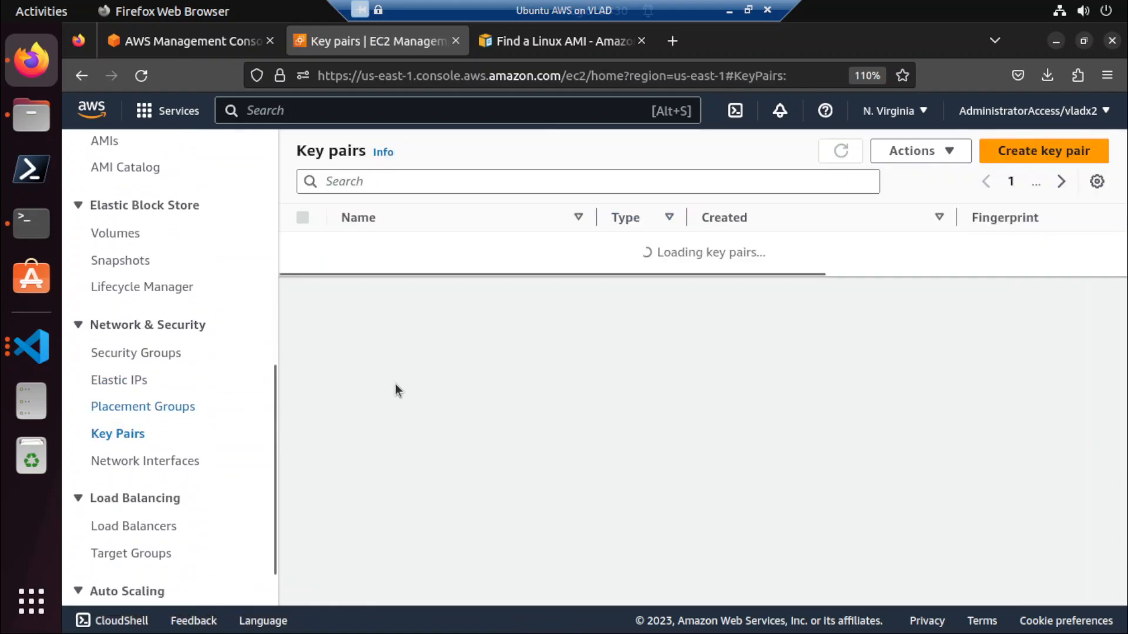
# Create an RSA key pair named jx-ec2-keypair in .pem format and show the downloaded key file in its folder.
pyautogui.click(1011, 151)
pyautogui.click(275, 373)
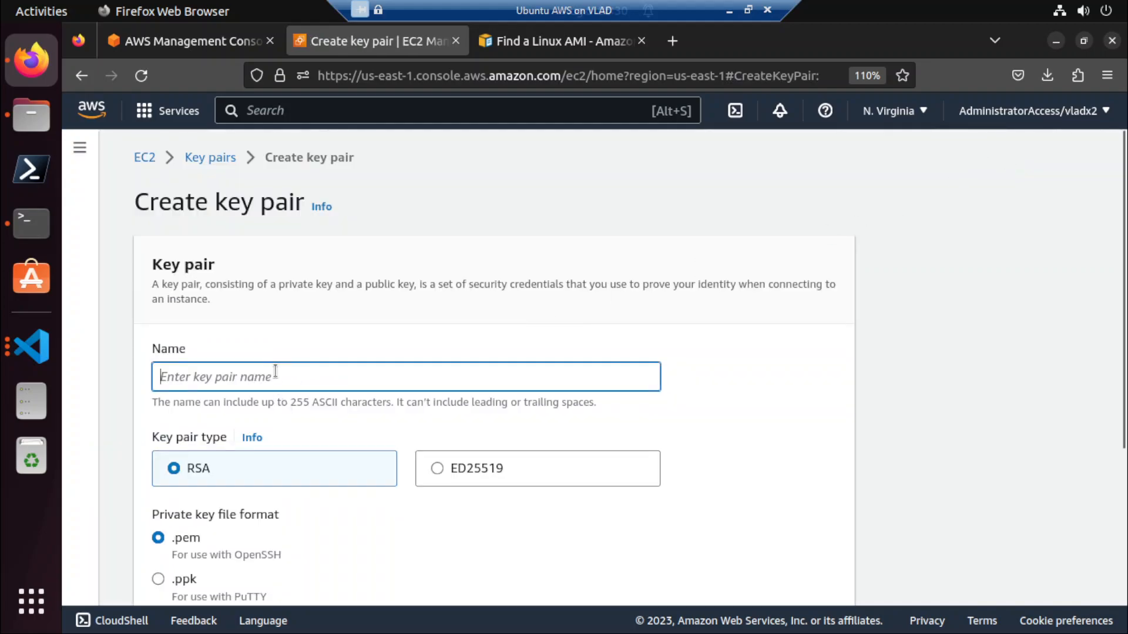
pyautogui.write('jx-ec2-keypair')
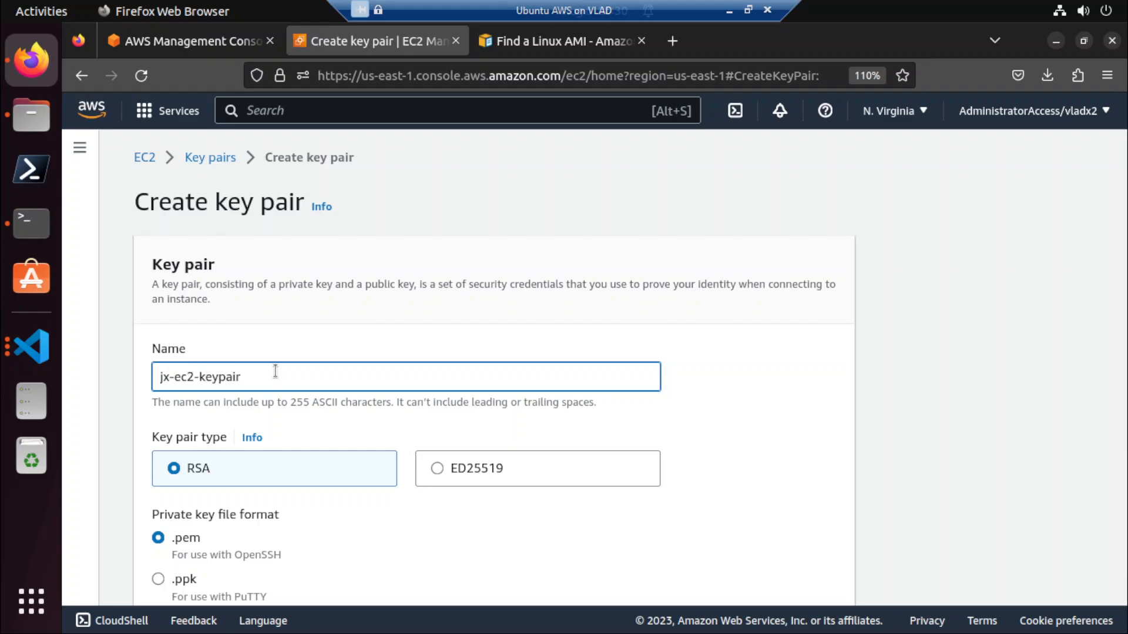
pyautogui.scroll(-3, 275, 371)
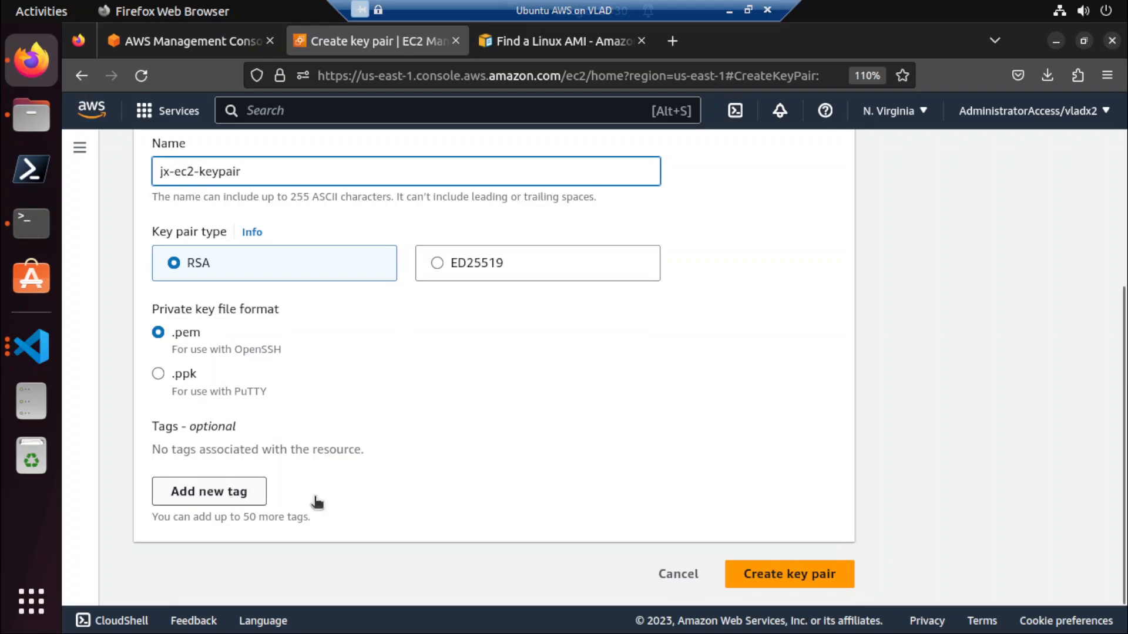
pyautogui.scroll(3, 509, 438)
pyautogui.scroll(-3, 510, 439)
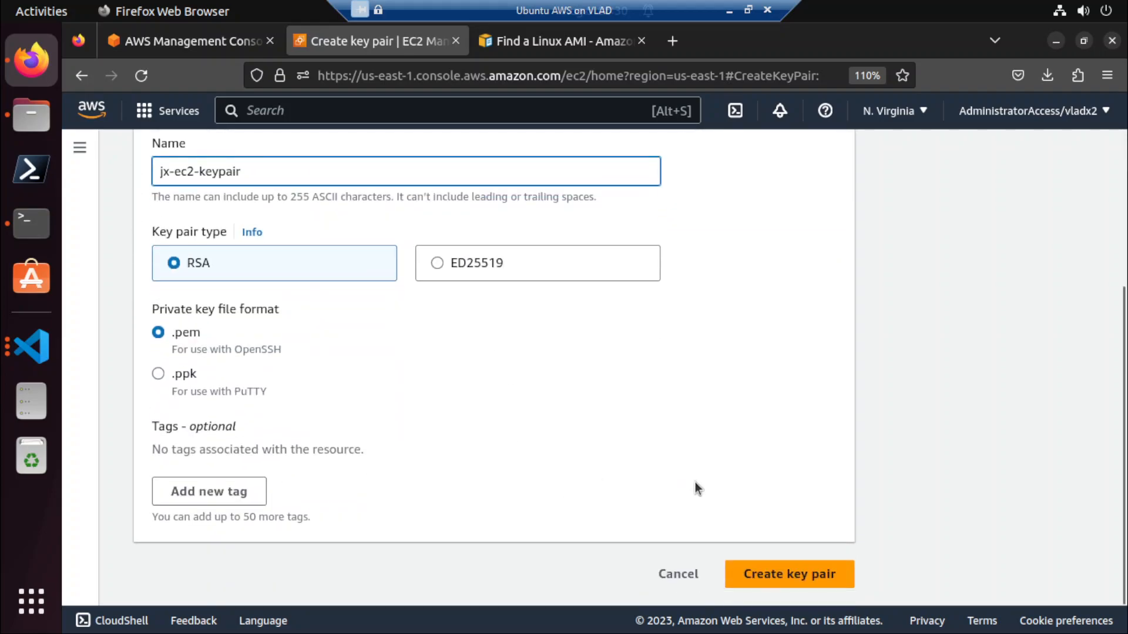
pyautogui.click(747, 574)
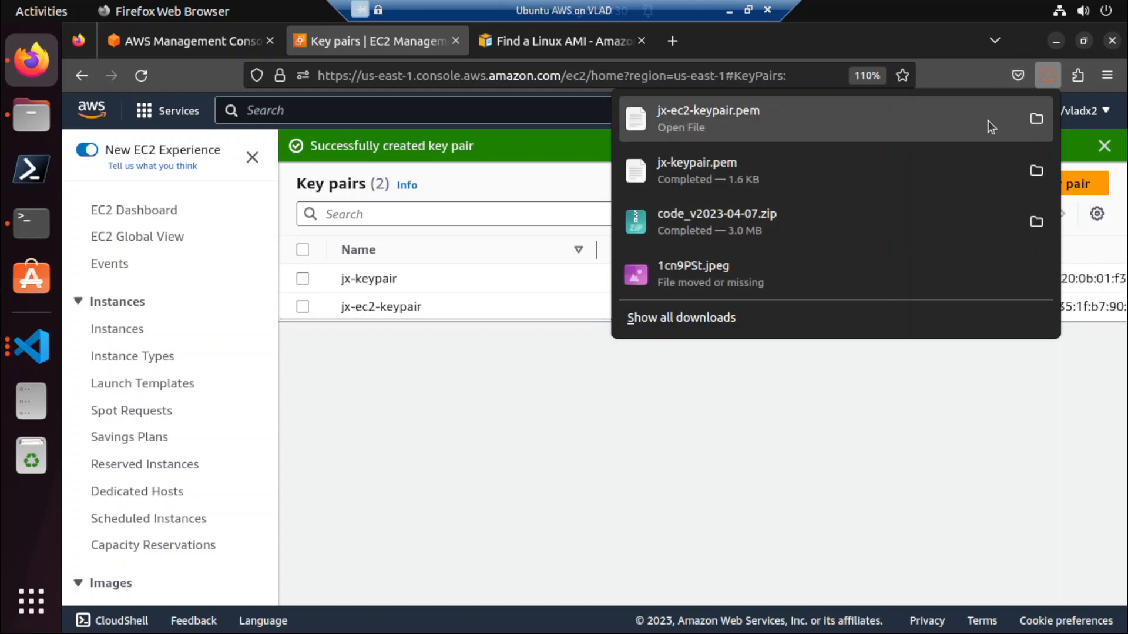
pyautogui.click(1036, 120)
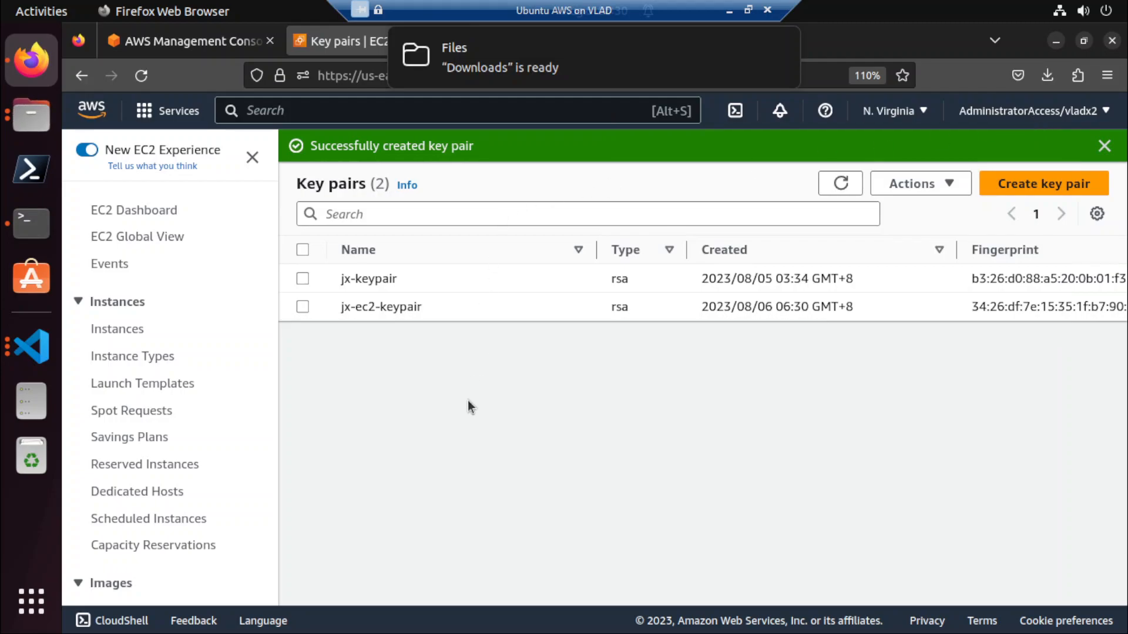
# Open the running instance's details from the instance list and check its key pair and AMI information.
pyautogui.click(113, 327)
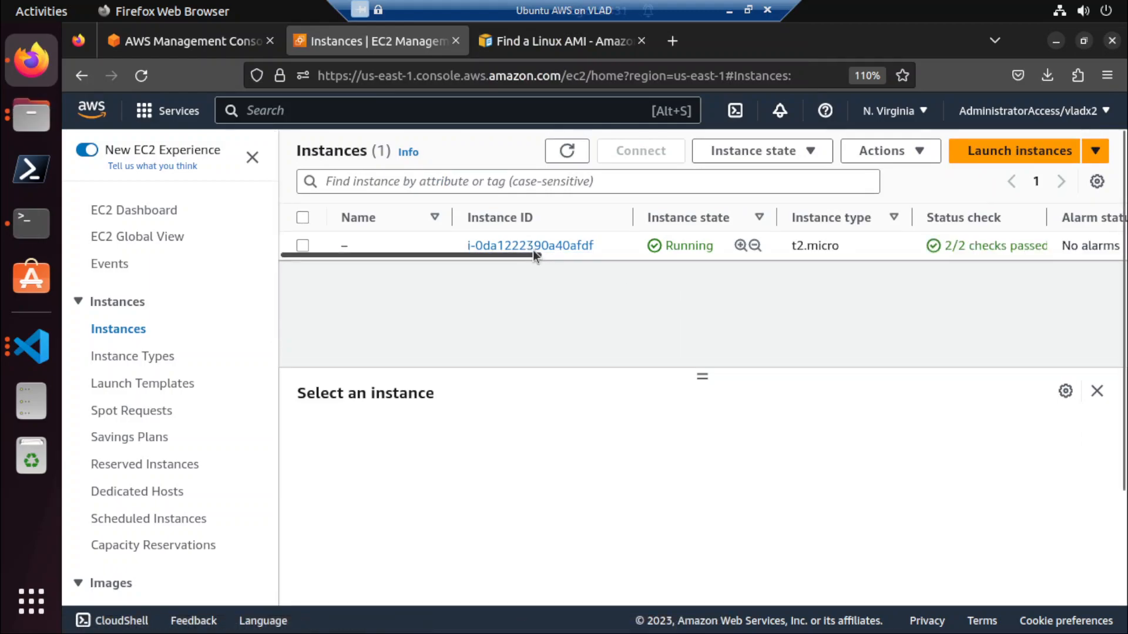
pyautogui.click(534, 248)
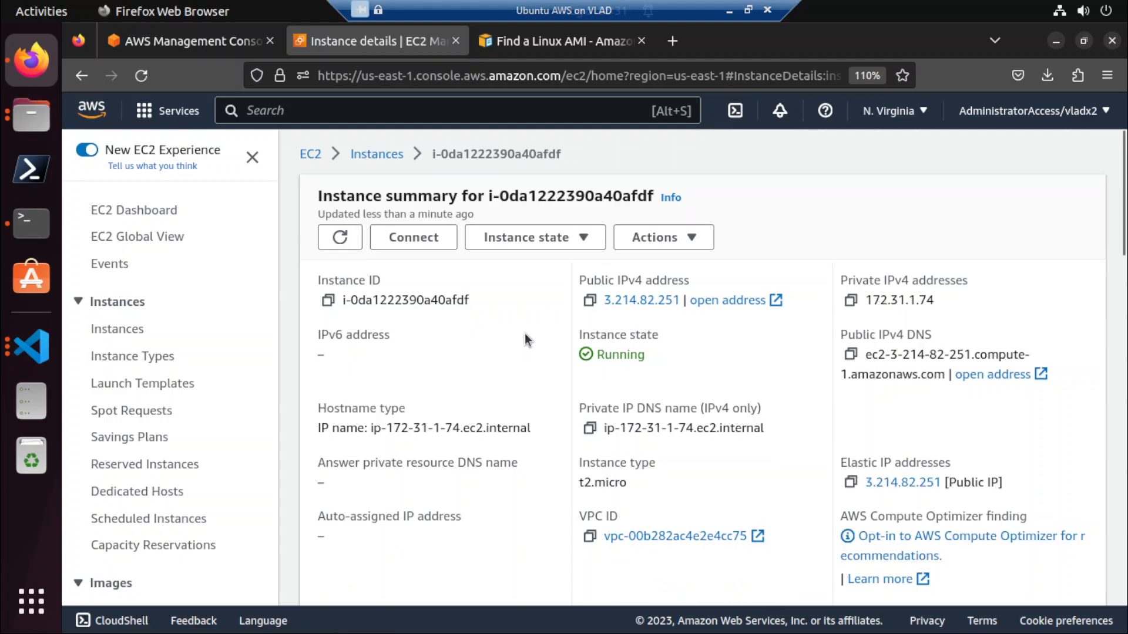
pyautogui.scroll(-8, 524, 333)
pyautogui.scroll(-3, 535, 339)
pyautogui.scroll(4, 546, 346)
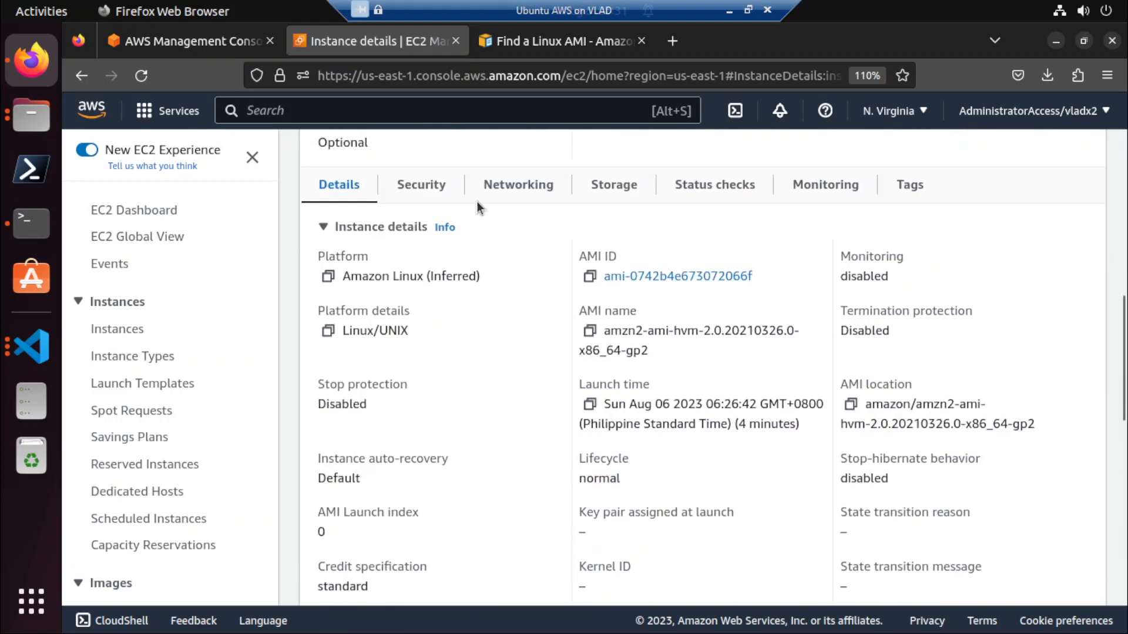
# Review the instance's security groups and inbound rules.
pyautogui.click(422, 185)
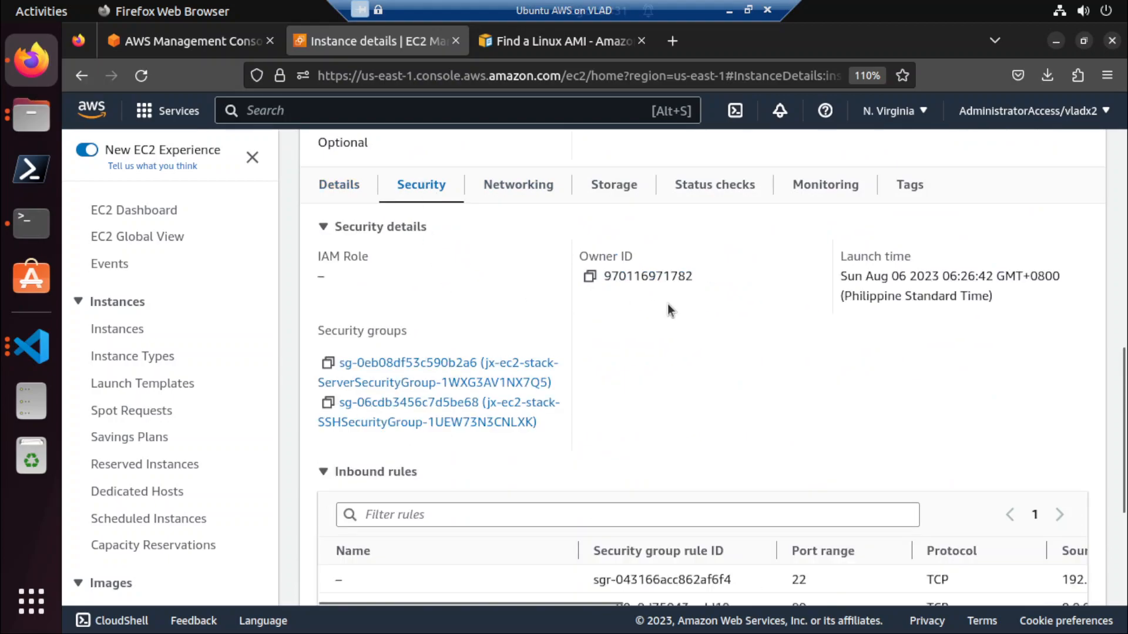
pyautogui.scroll(-3, 668, 305)
pyautogui.scroll(4, 667, 304)
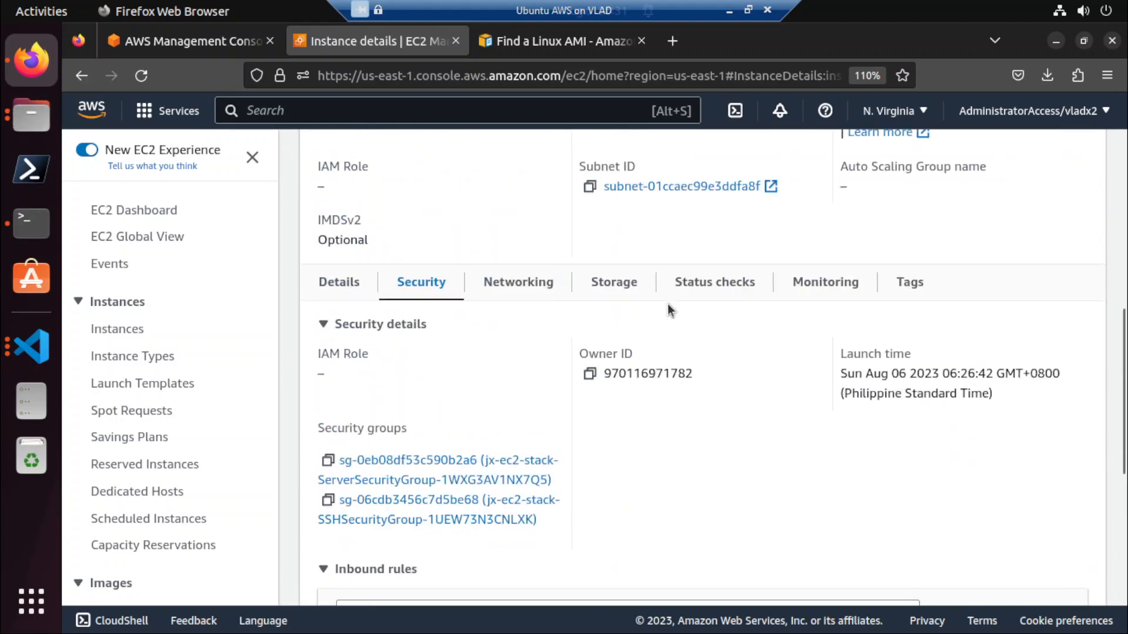
# Review the instance's networking details and network interfaces, and return to its summary.
pyautogui.click(498, 287)
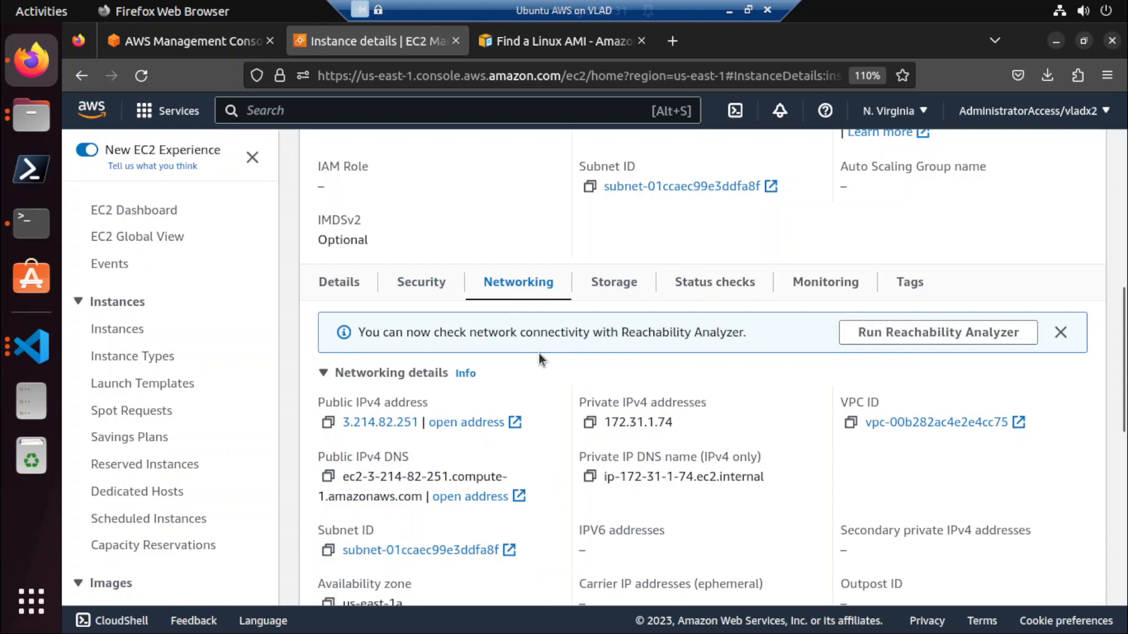
pyautogui.scroll(-2, 539, 357)
pyautogui.scroll(-5, 540, 359)
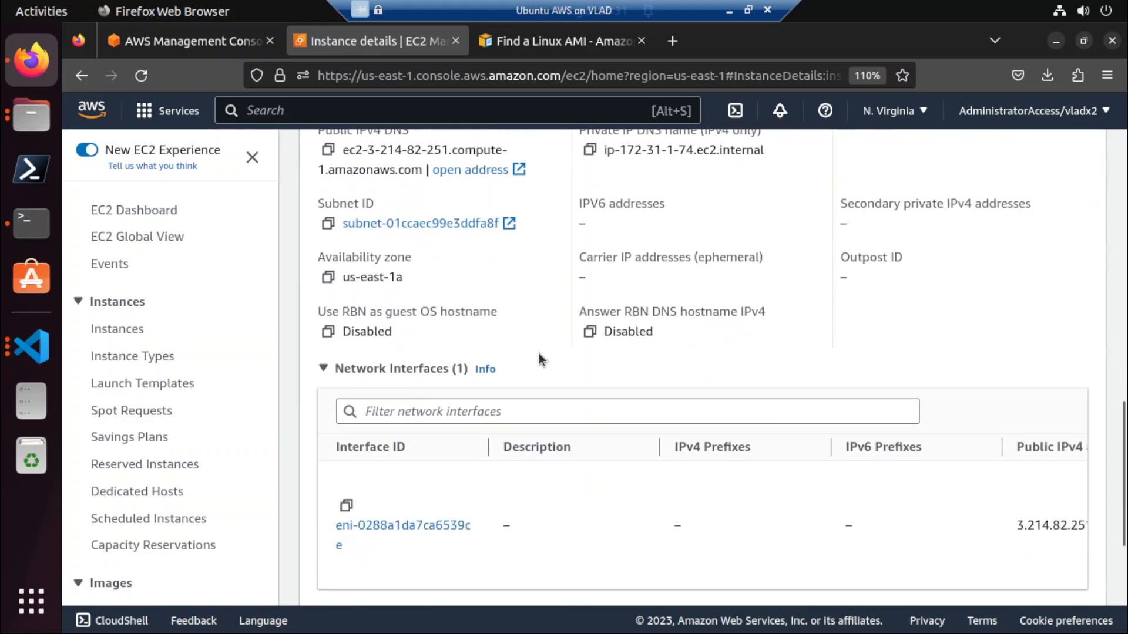
pyautogui.scroll(6, 540, 360)
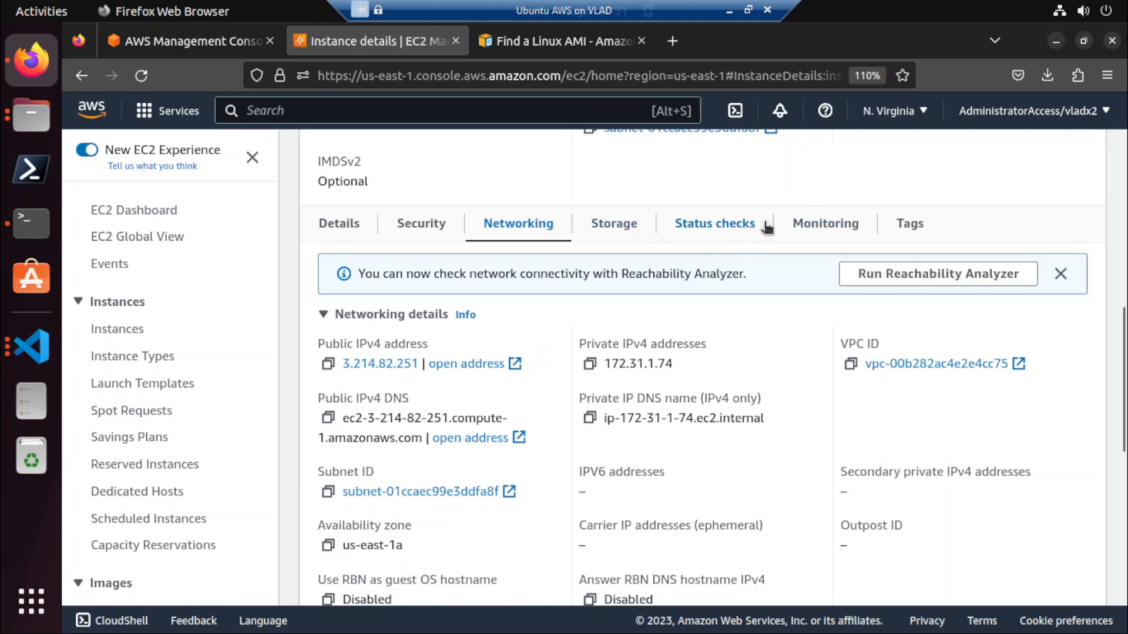
pyautogui.scroll(5, 689, 252)
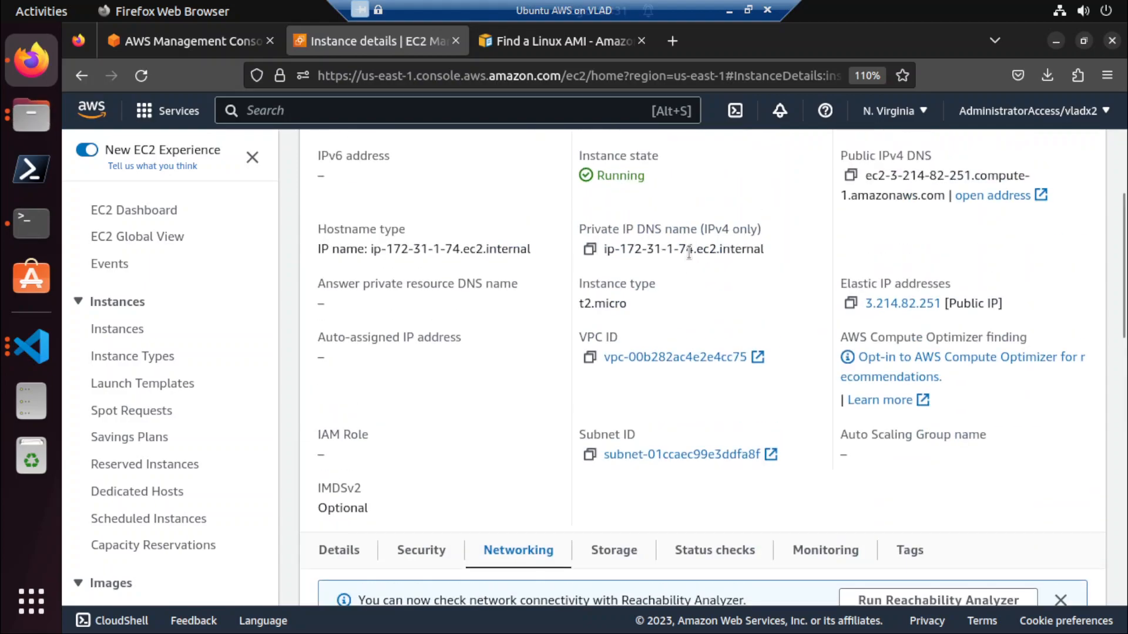
pyautogui.scroll(2, 689, 252)
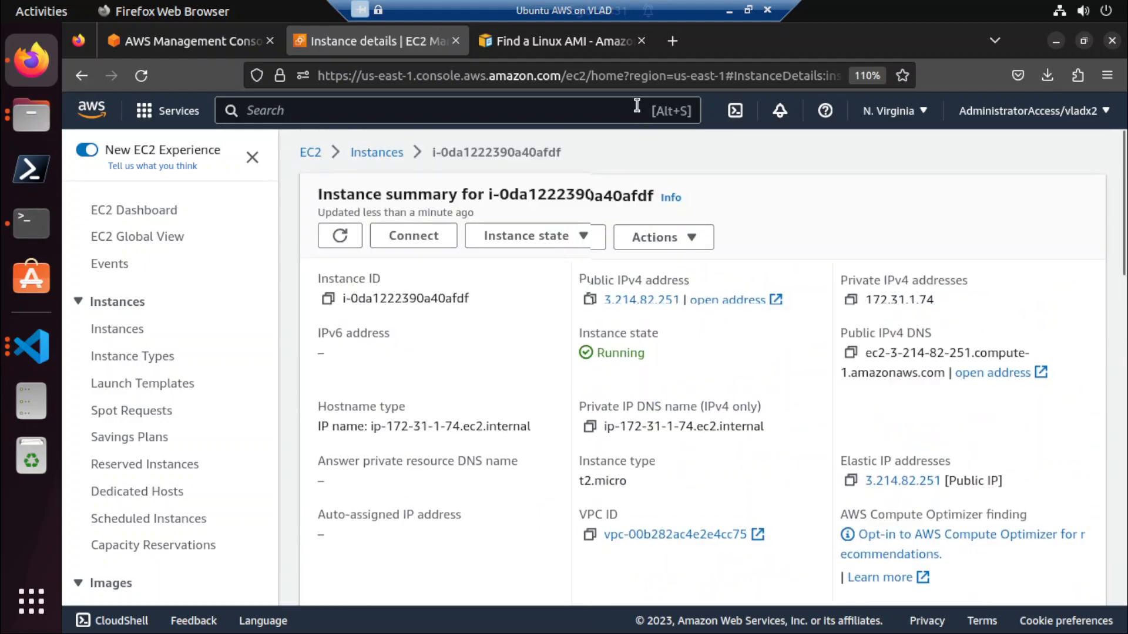
# Open google.com in a new browser tab.
pyautogui.click(675, 42)
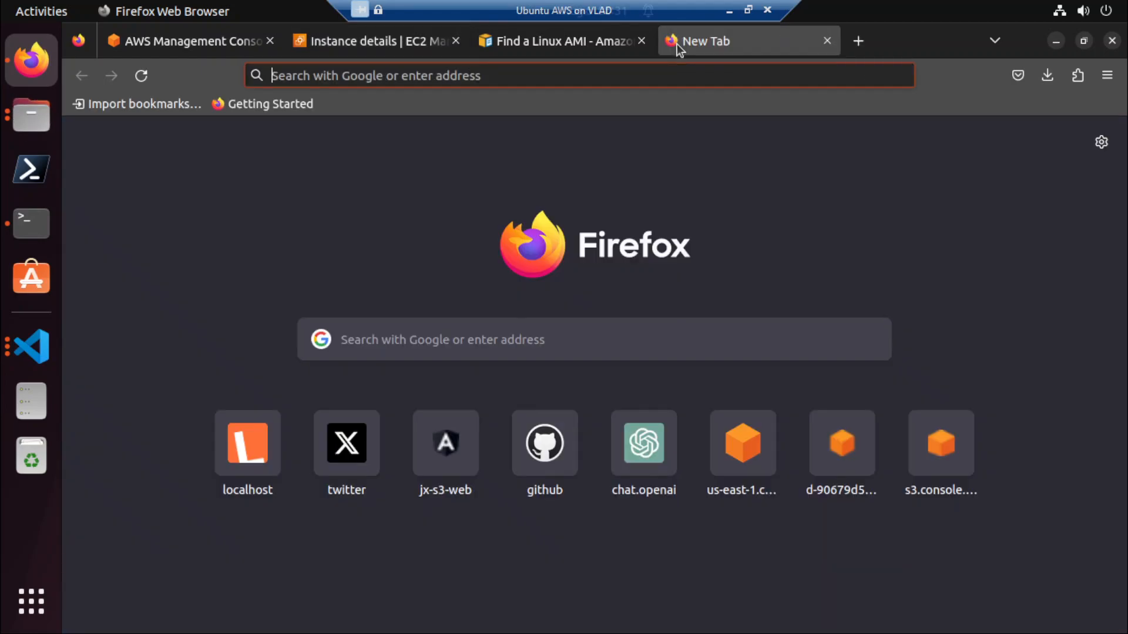
pyautogui.write('google.com')
pyautogui.press('Return')
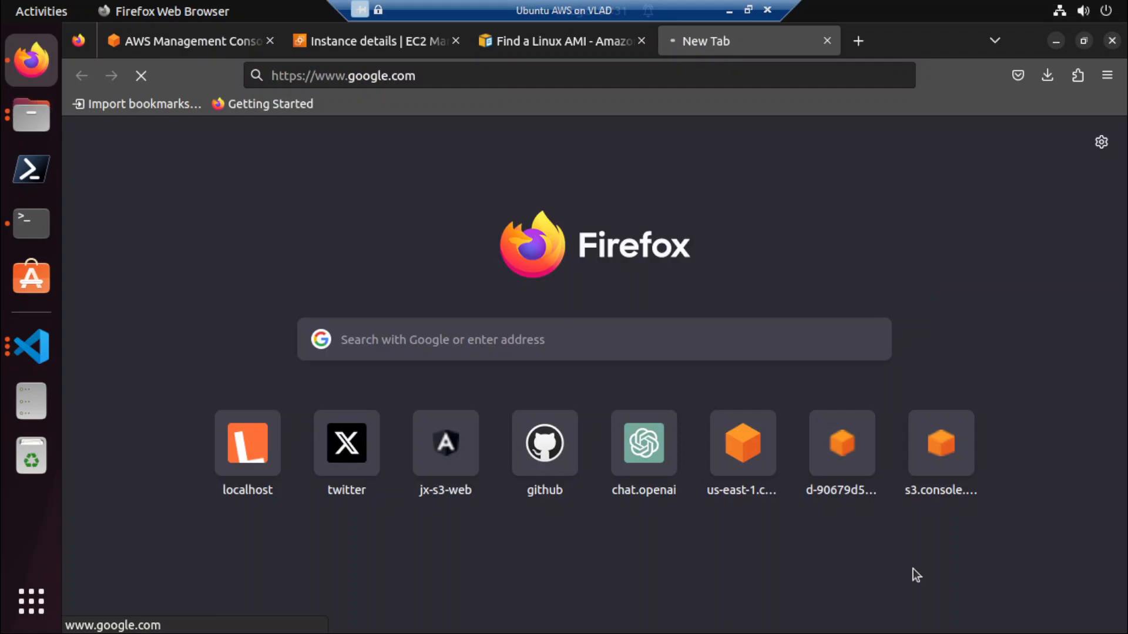
# Switch to the Files window to check jx-ec2-keypair.pem in Downloads, and return to the instance summary in Firefox.
pyautogui.click(411, 41)
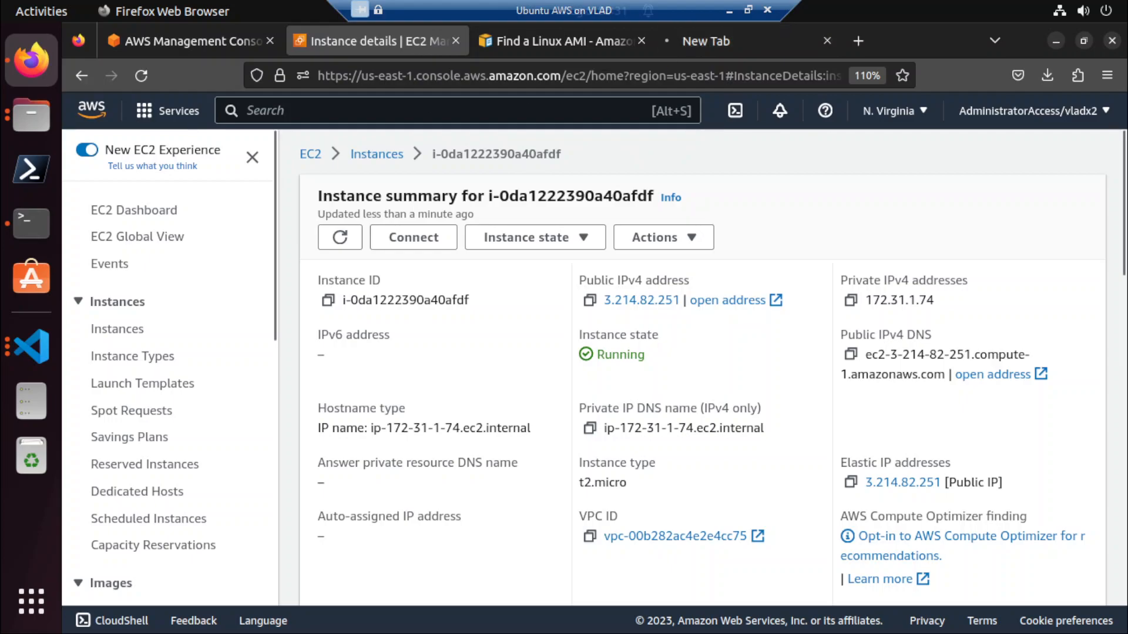
pyautogui.click(51, 101)
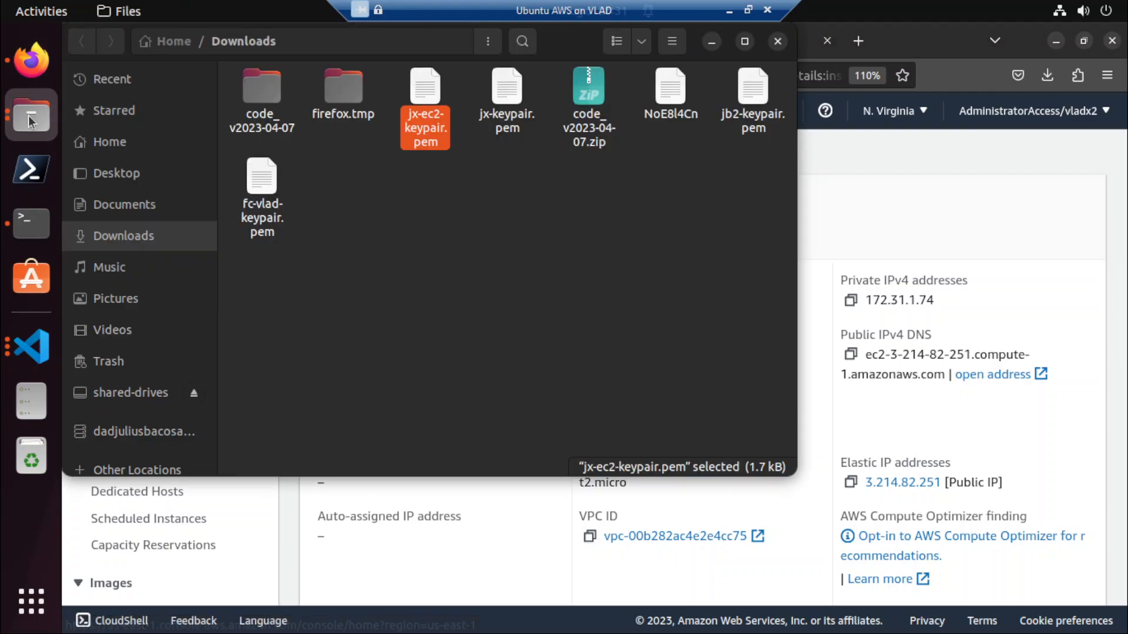
pyautogui.click(526, 234)
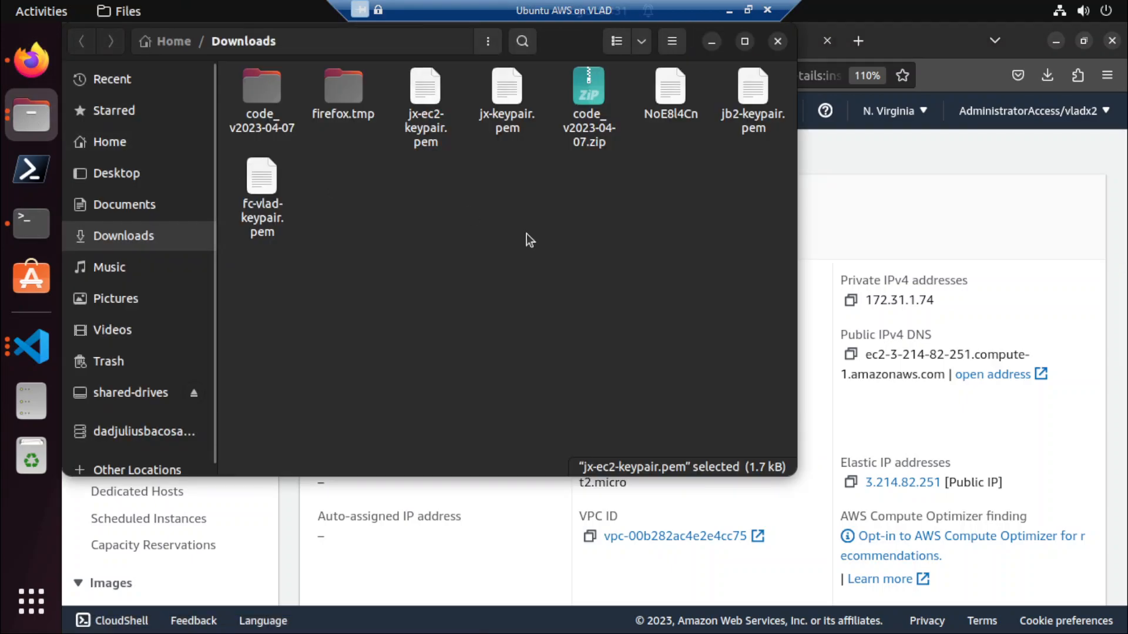
pyautogui.click(872, 210)
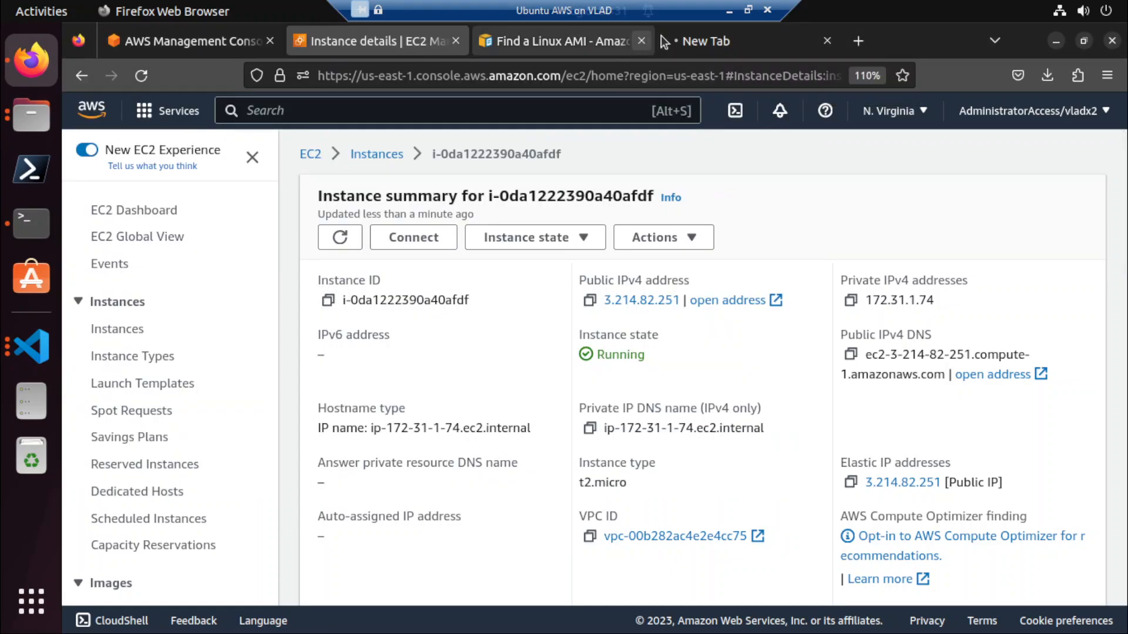
# Skim the Find a Linux AMI documentation page and close its browser tab.
pyautogui.click(717, 38)
pyautogui.click(551, 47)
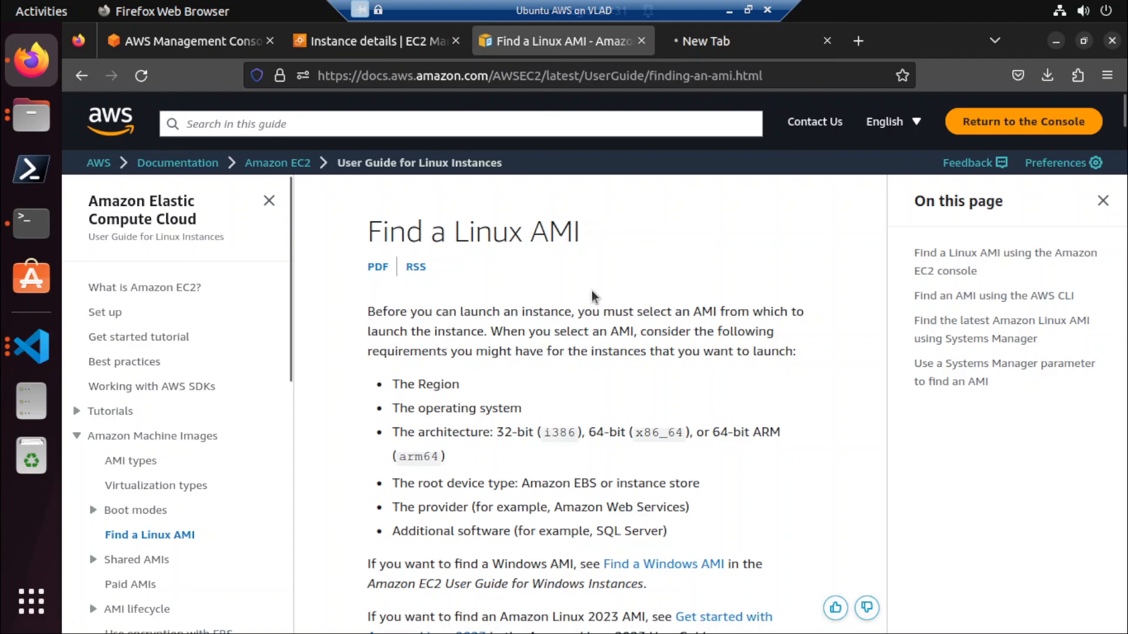
pyautogui.scroll(-5, 591, 291)
pyautogui.scroll(3, 592, 292)
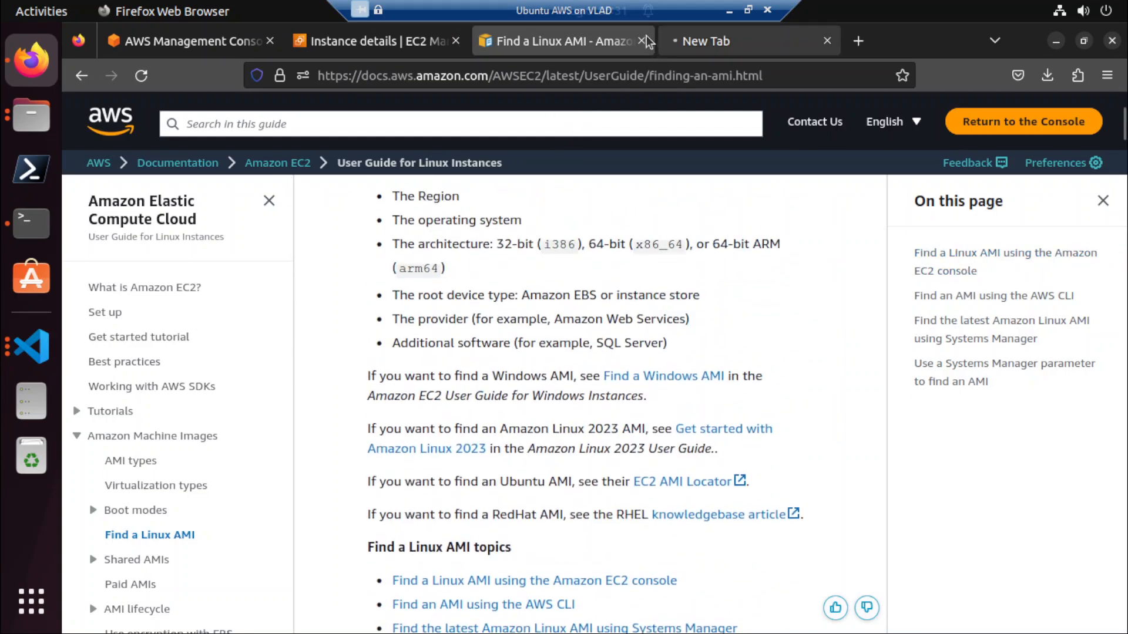
pyautogui.click(641, 40)
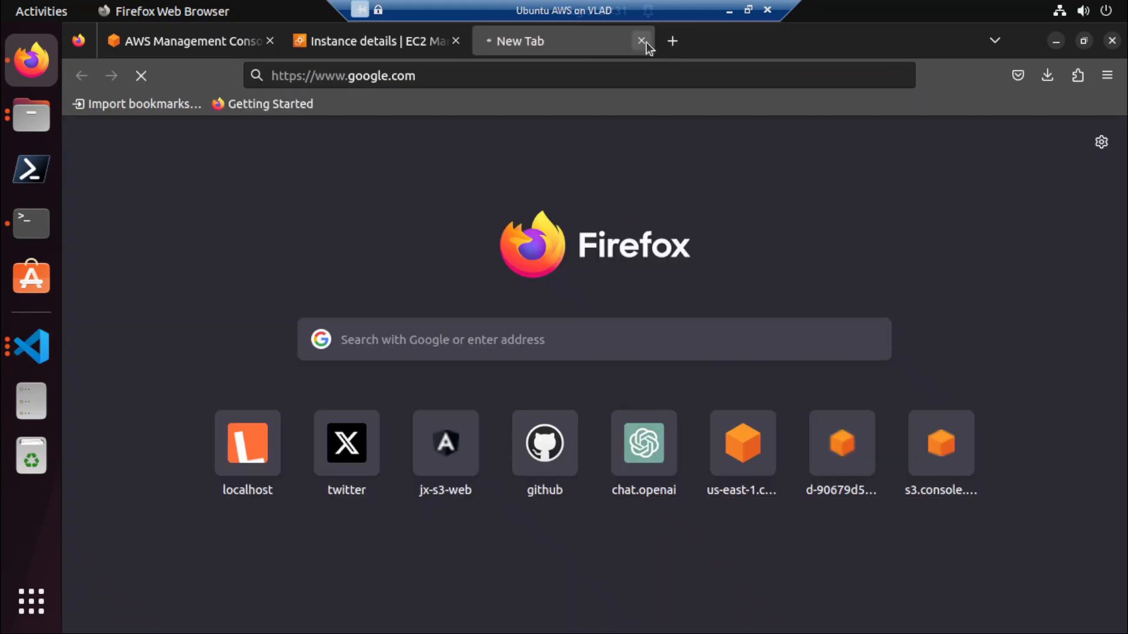
# Return to the instance summary and open its connection options for EC2 Instance Connect.
pyautogui.click(357, 54)
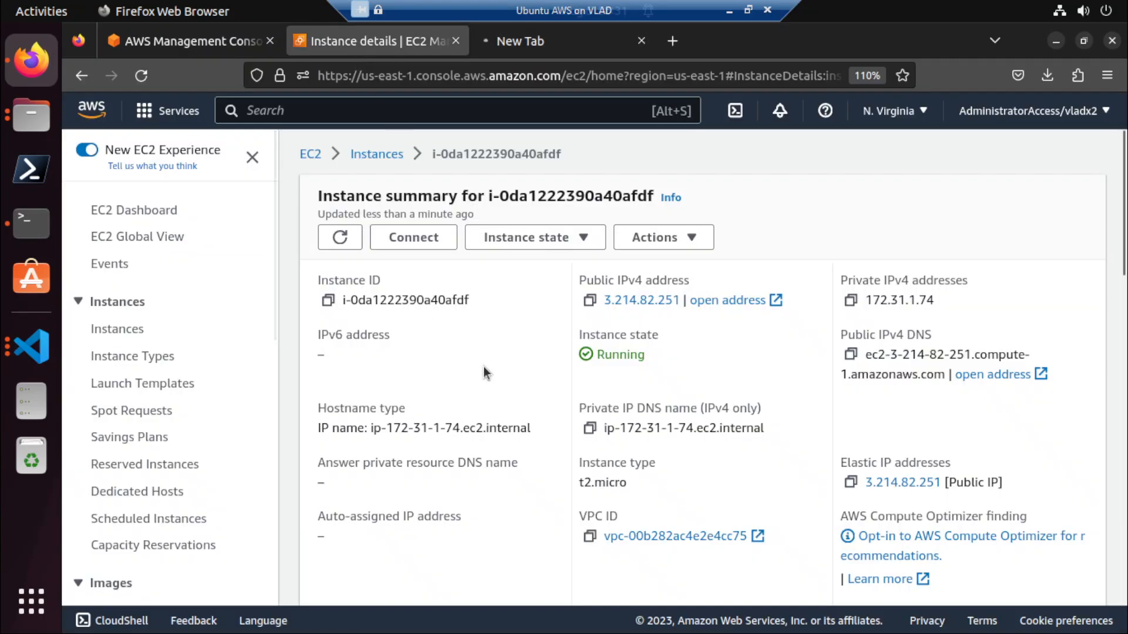
pyautogui.click(188, 41)
pyautogui.click(384, 39)
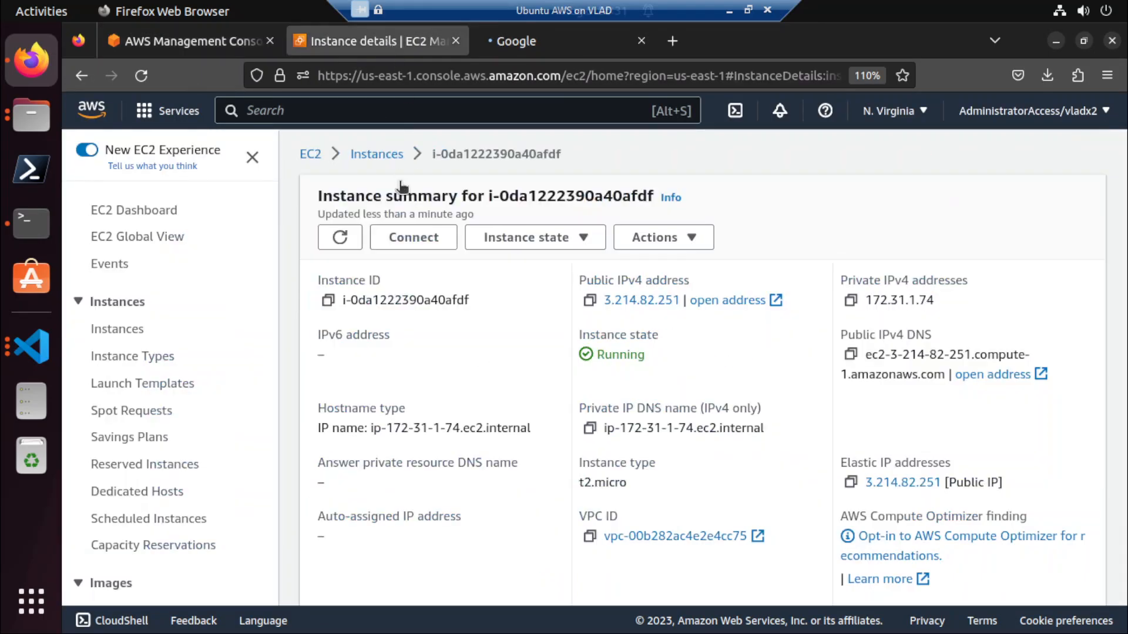
pyautogui.click(412, 236)
pyautogui.click(212, 290)
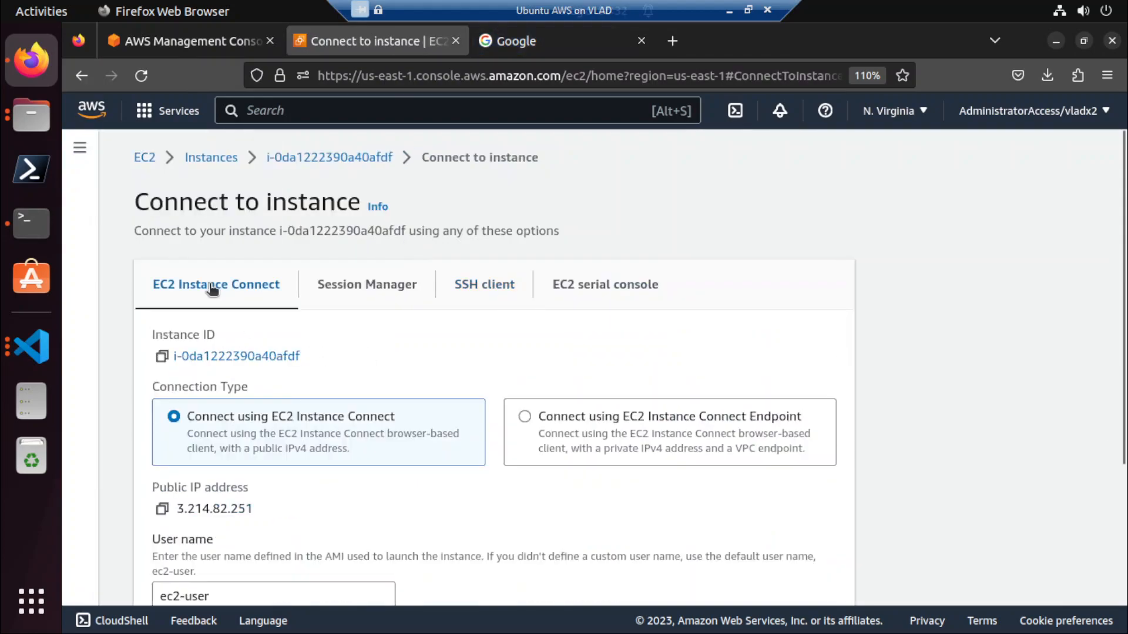
# Connect to the instance through EC2 Instance Connect as ec2-user and bring up the connection's terminal tab.
pyautogui.scroll(-3, 315, 362)
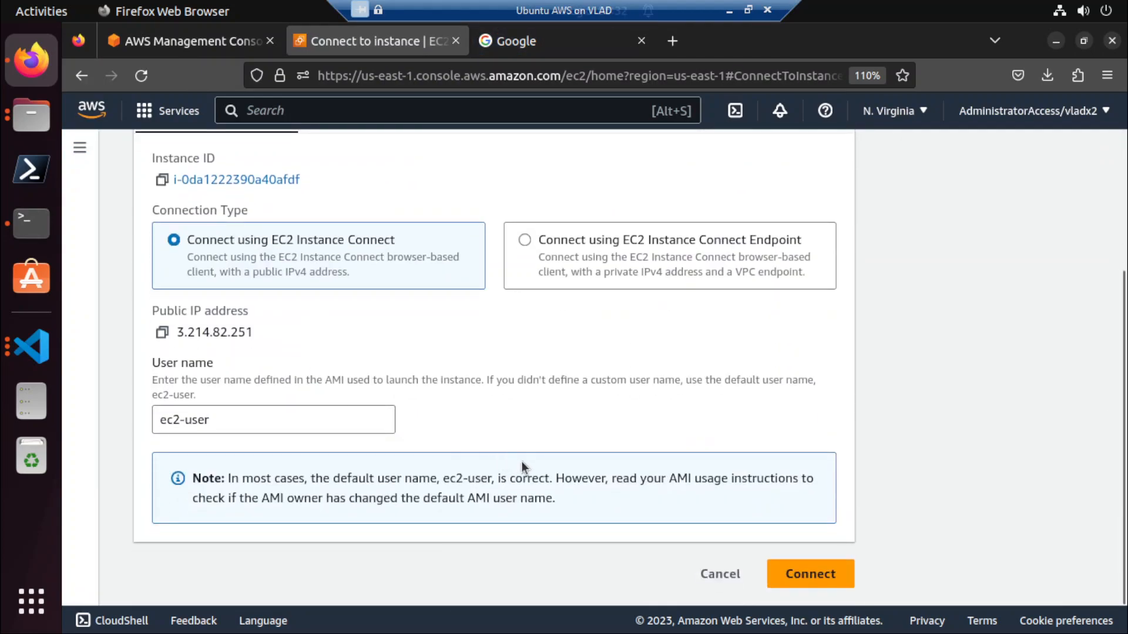
pyautogui.click(809, 578)
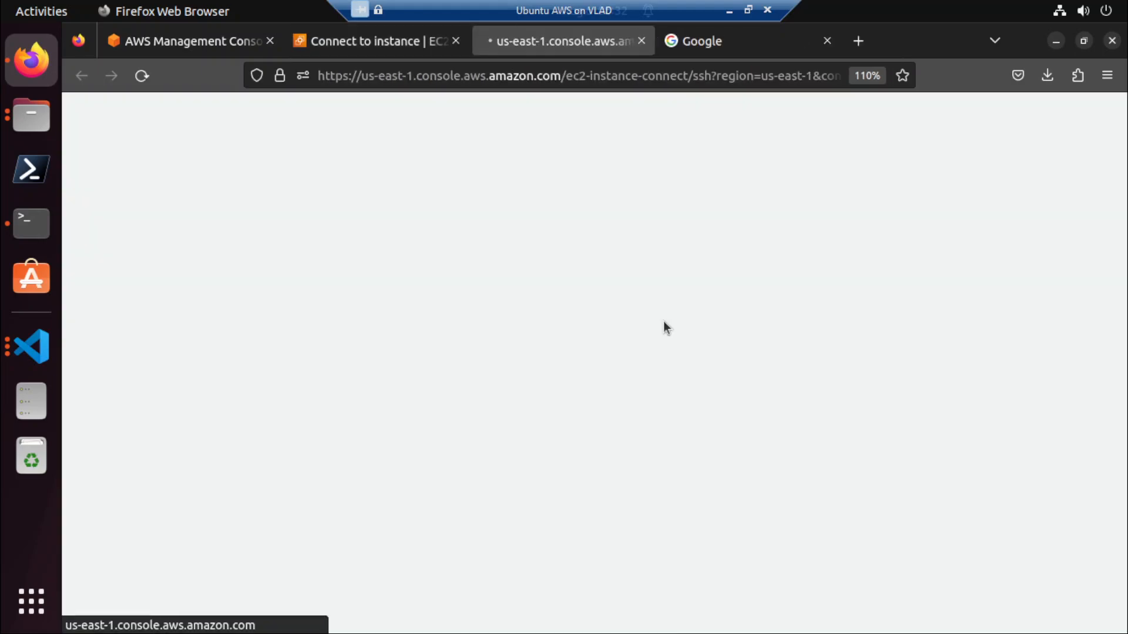
pyautogui.click(346, 49)
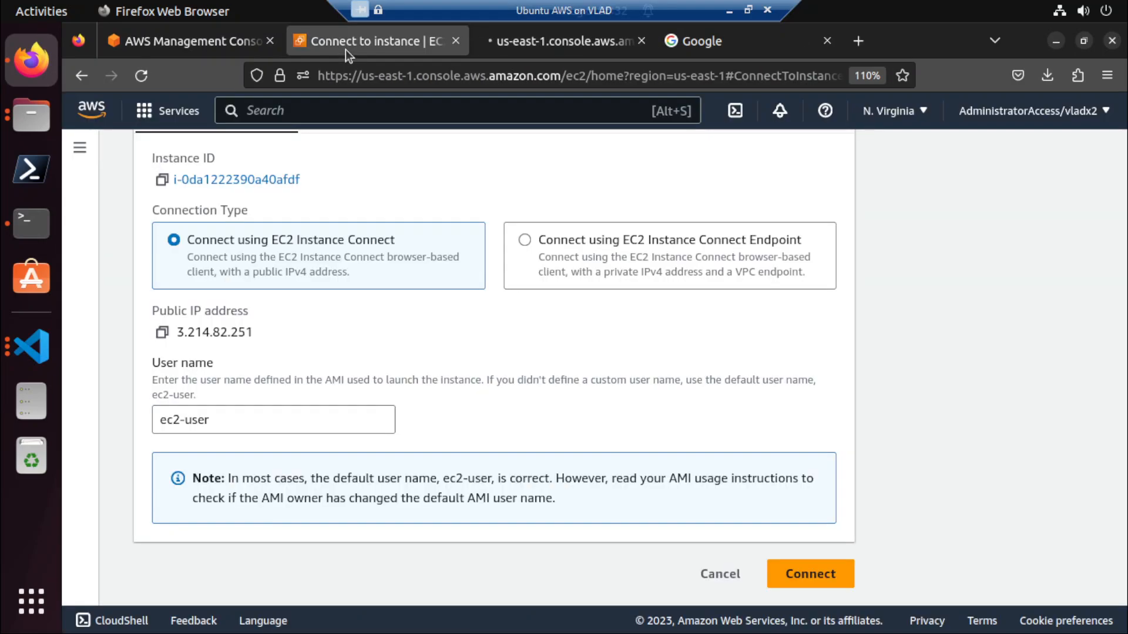
pyautogui.click(563, 48)
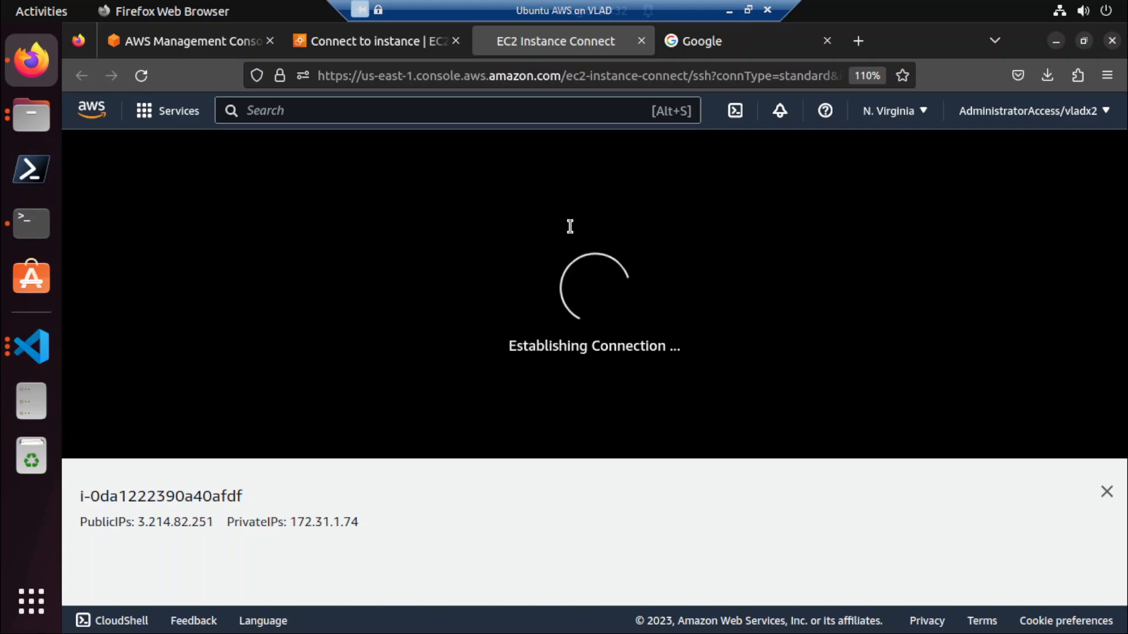
# Return to the instance summary and review its general details, networking, network interfaces and Elastic IP addresses.
pyautogui.click(421, 39)
pyautogui.scroll(3, 459, 259)
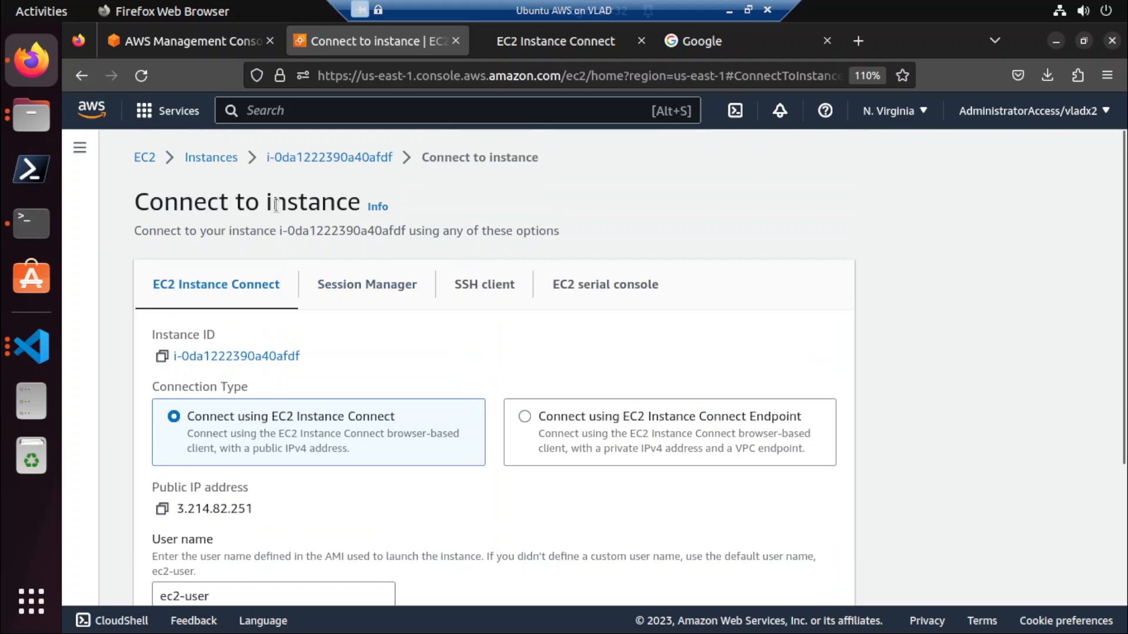
pyautogui.click(318, 158)
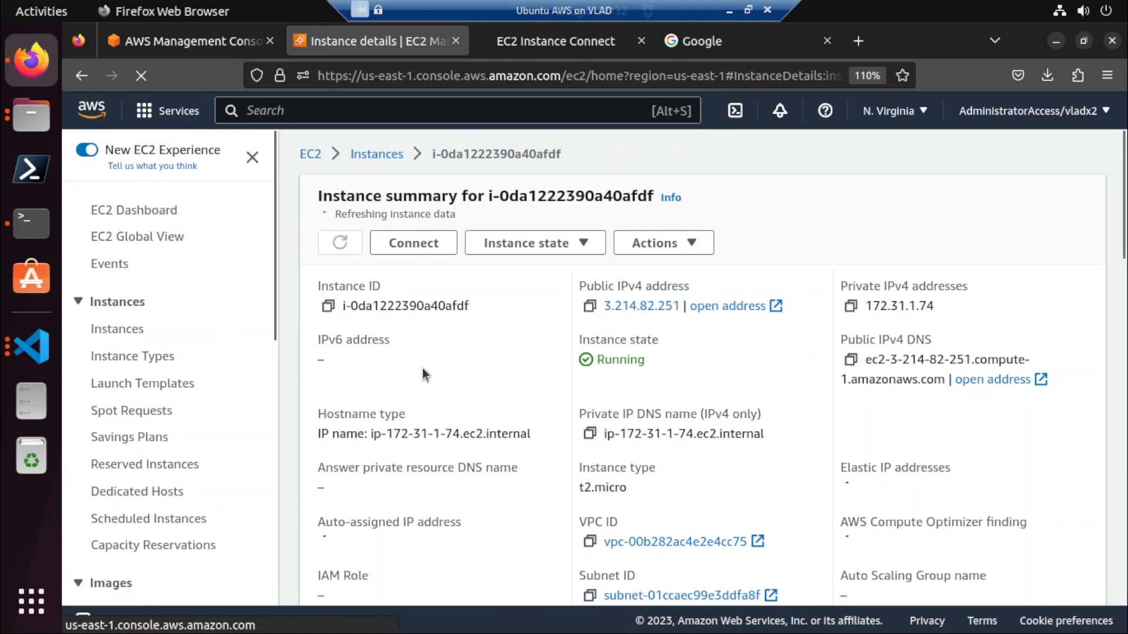
pyautogui.scroll(-2, 487, 419)
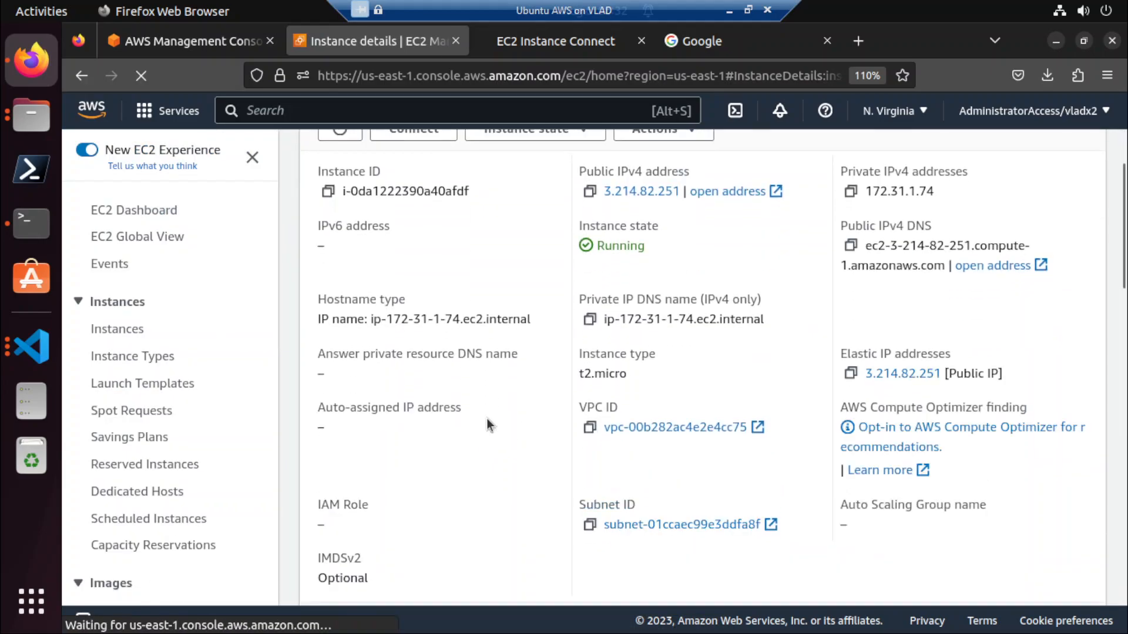
pyautogui.scroll(-4, 486, 418)
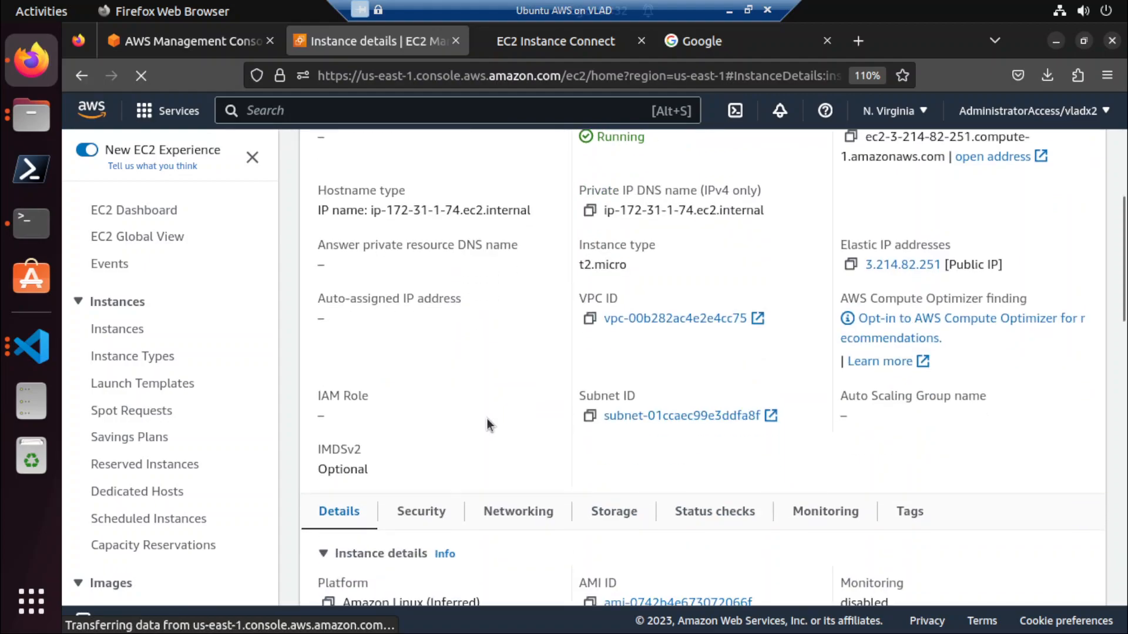
pyautogui.scroll(-15, 489, 421)
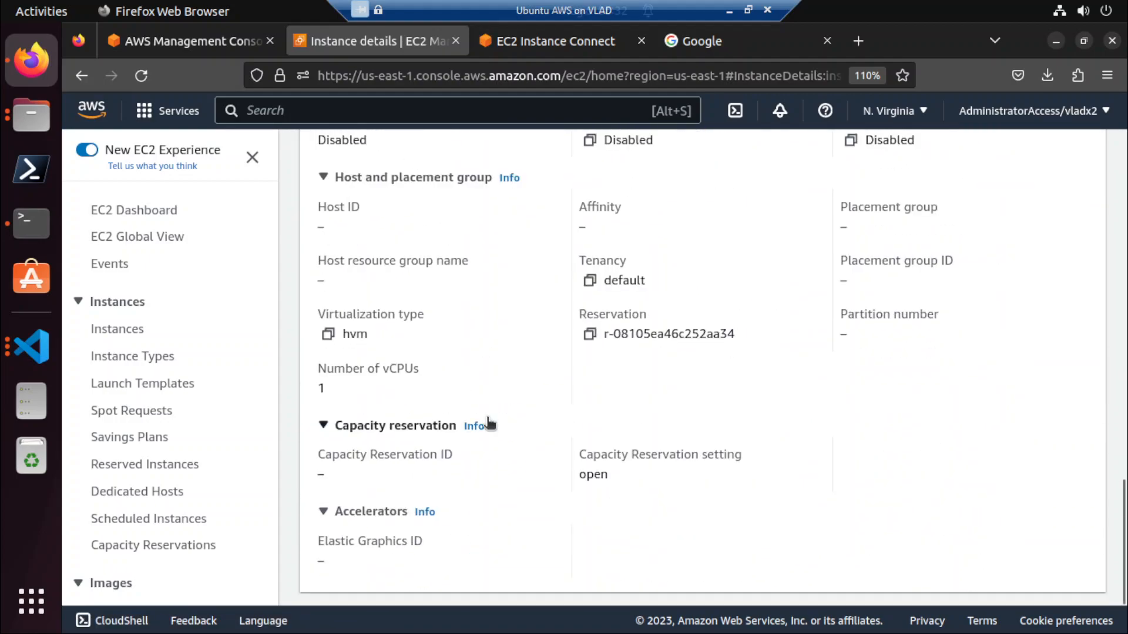
pyautogui.scroll(14, 489, 423)
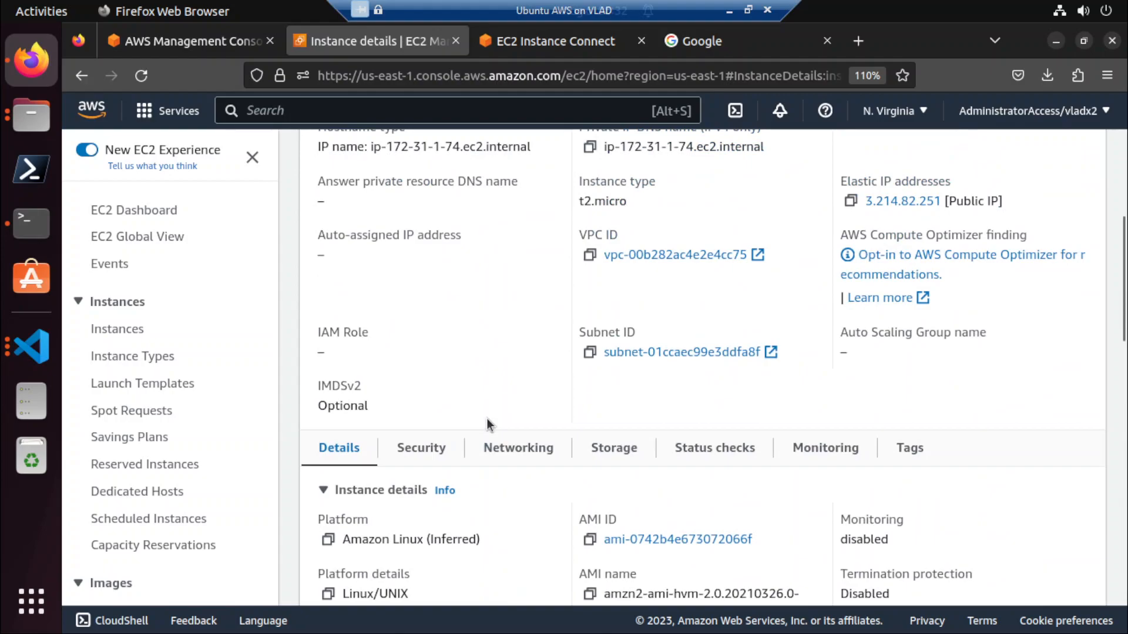
pyautogui.click(496, 450)
pyautogui.scroll(-10, 495, 451)
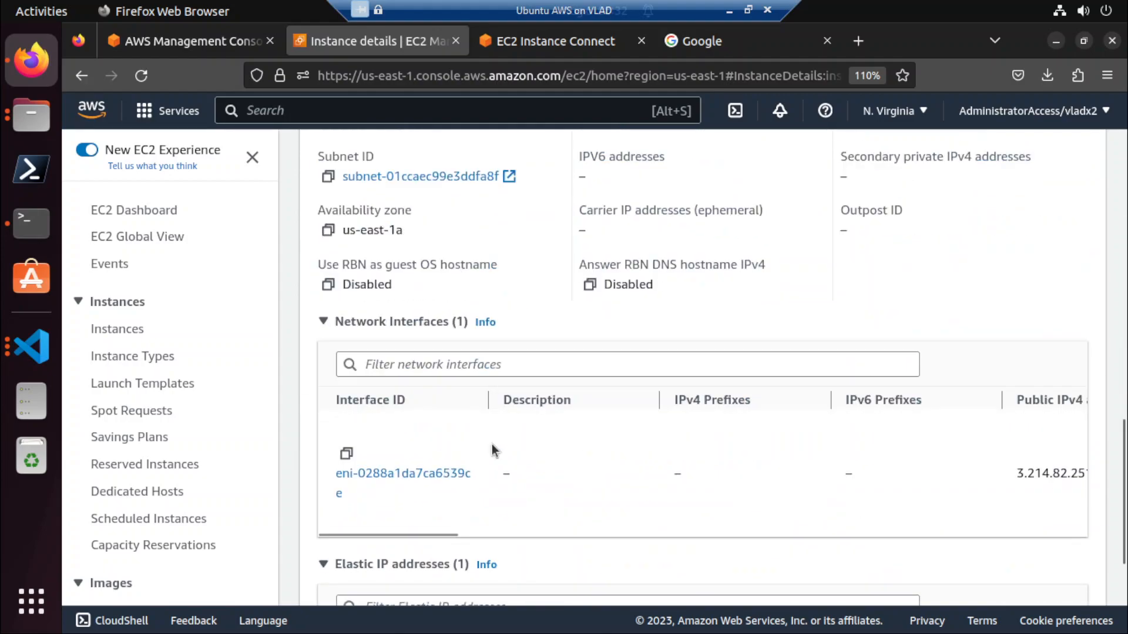
pyautogui.scroll(-3, 493, 451)
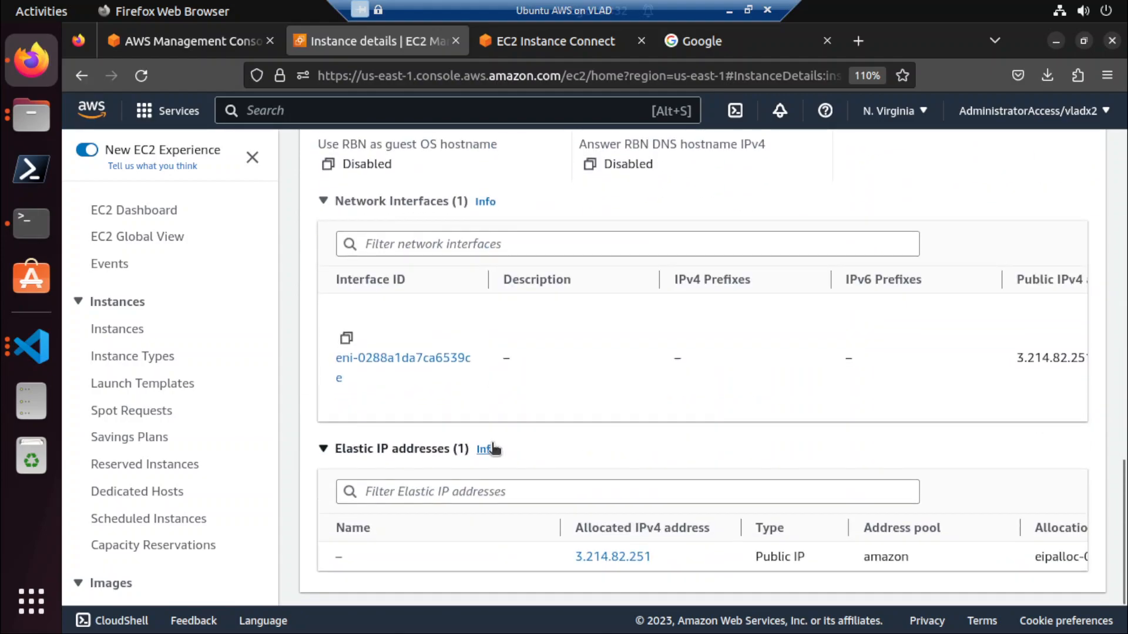
pyautogui.scroll(18, 494, 449)
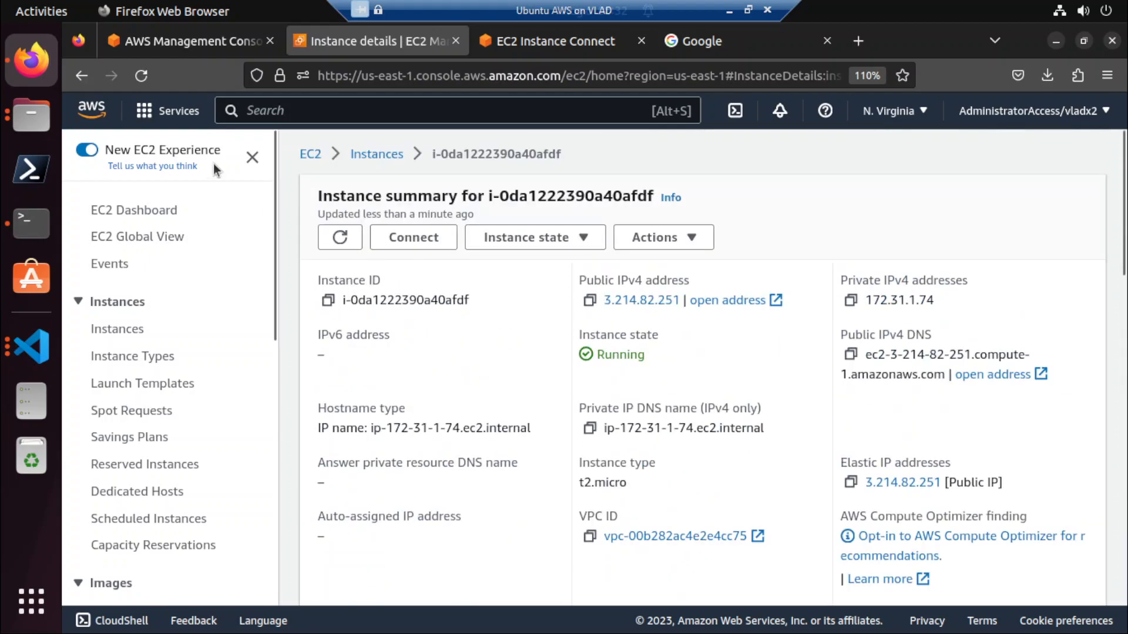
# Open the AWS console home in a new browser tab, place it before the instance details tab, and go to the EC2 dashboard there.
pyautogui.rightClick(177, 108)
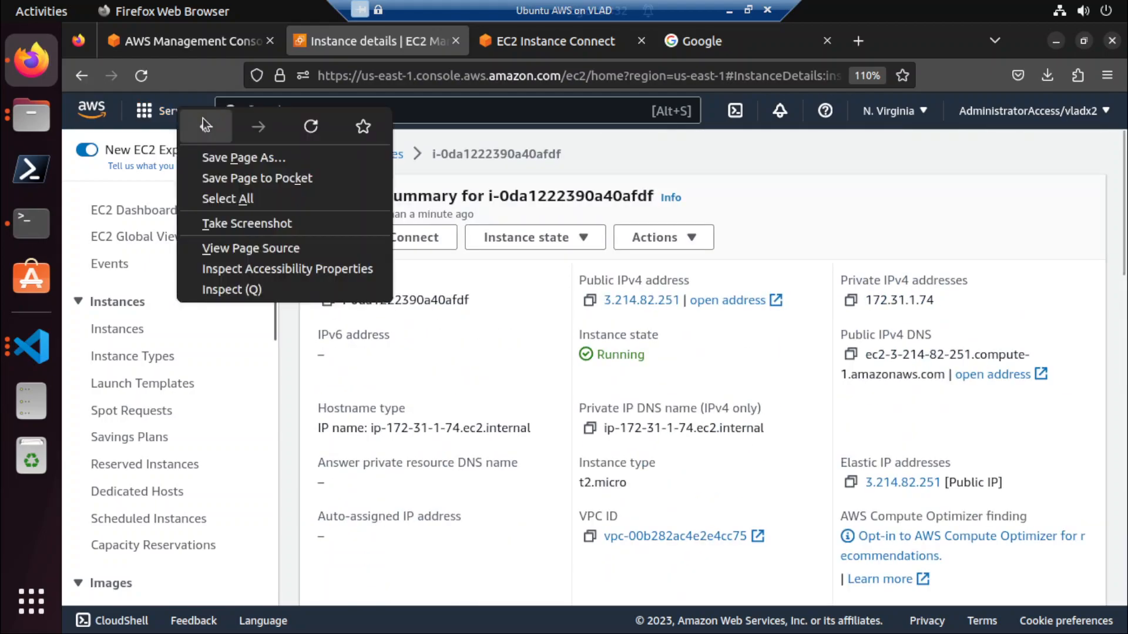
pyautogui.click(756, 160)
pyautogui.click(94, 124)
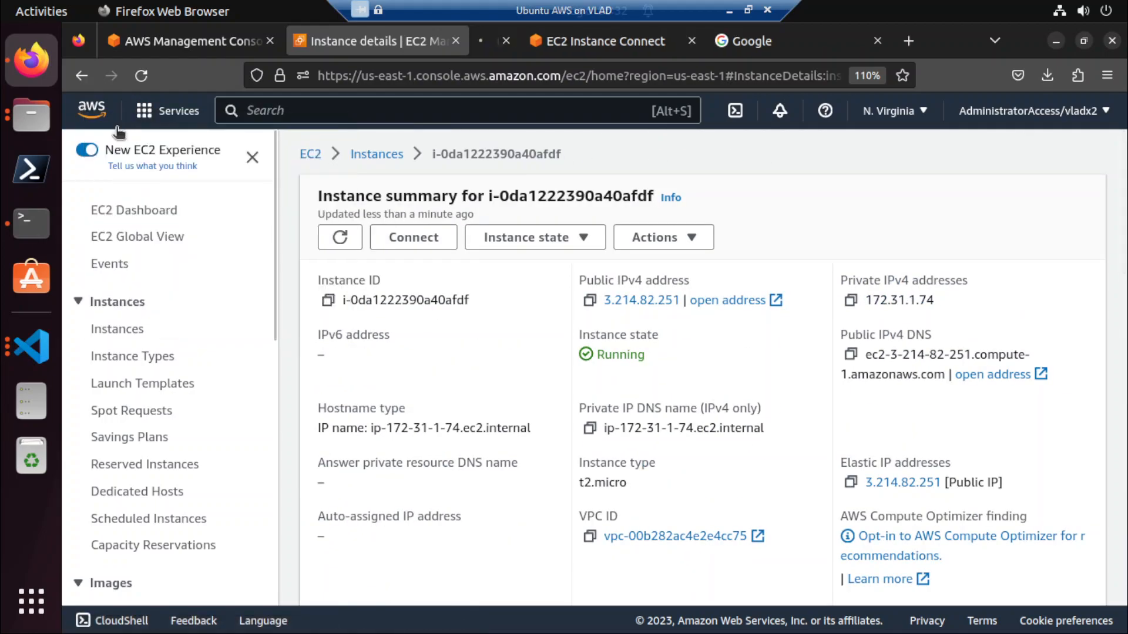
pyautogui.moveTo(504, 43); pyautogui.dragTo(361, 47)
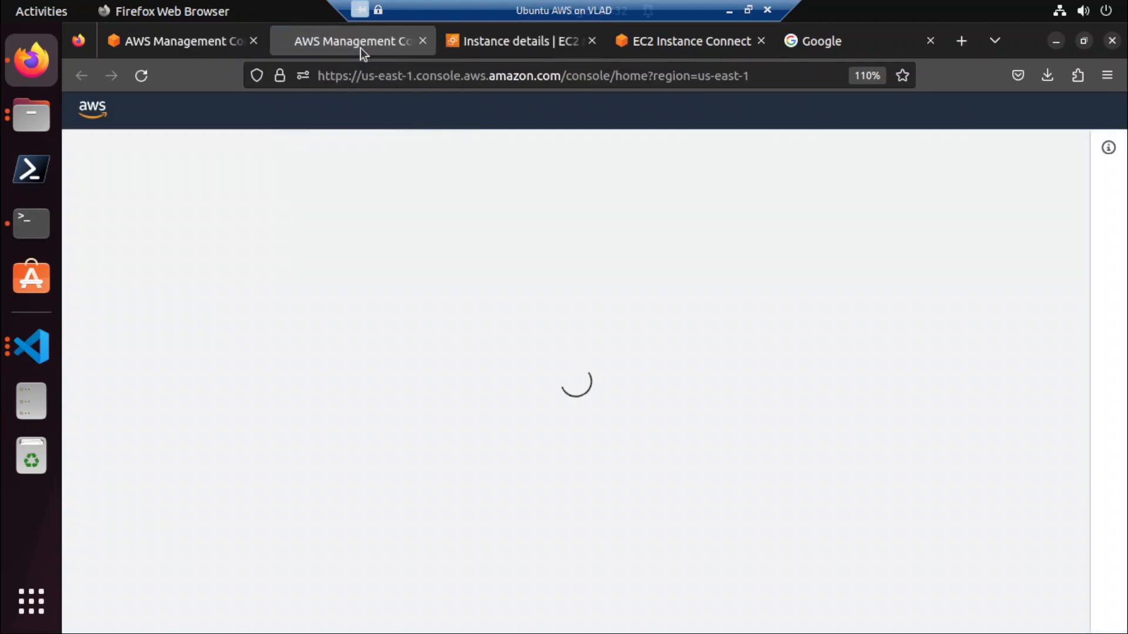
pyautogui.click(531, 47)
pyautogui.click(376, 46)
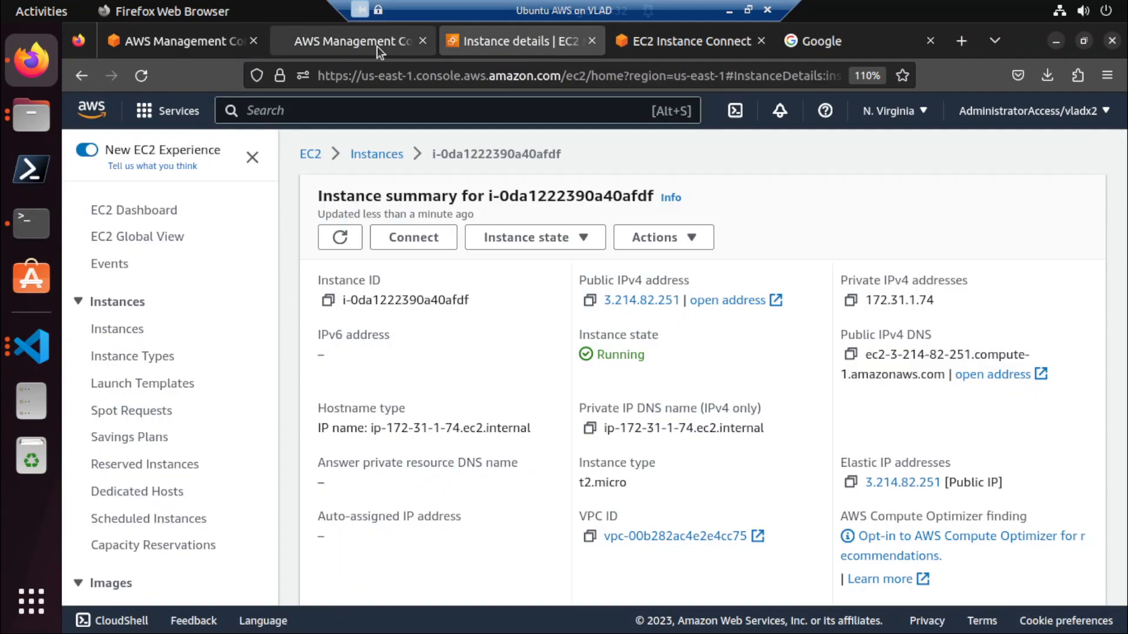
pyautogui.click(282, 290)
# Run ls in the EC2 Instance Connect terminal.
pyautogui.click(722, 42)
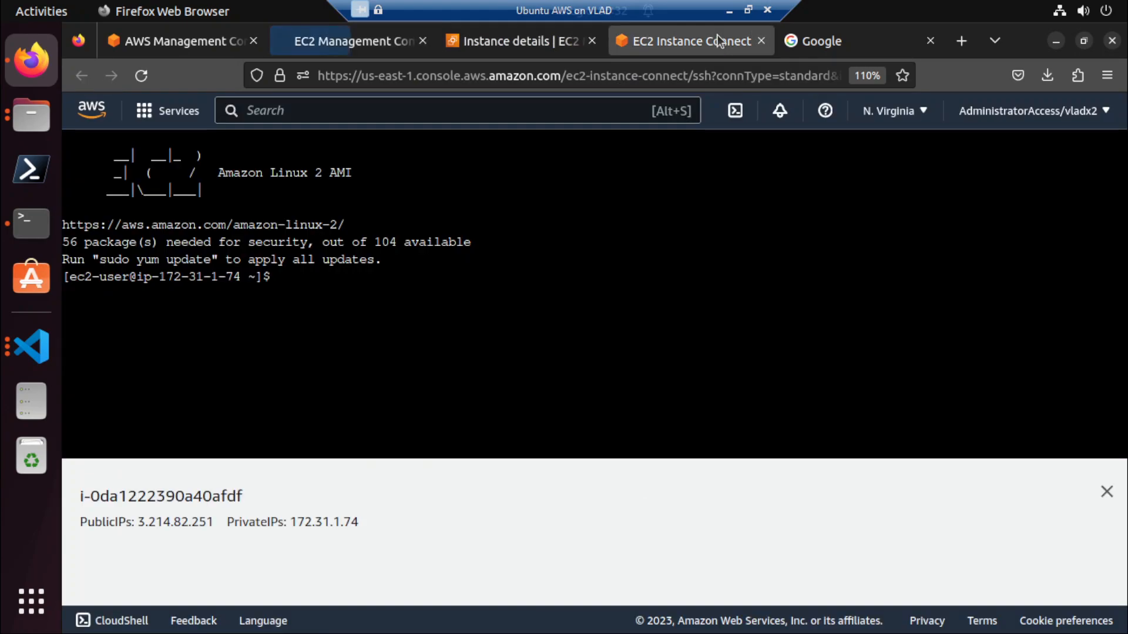
pyautogui.click(463, 325)
pyautogui.write('ls')
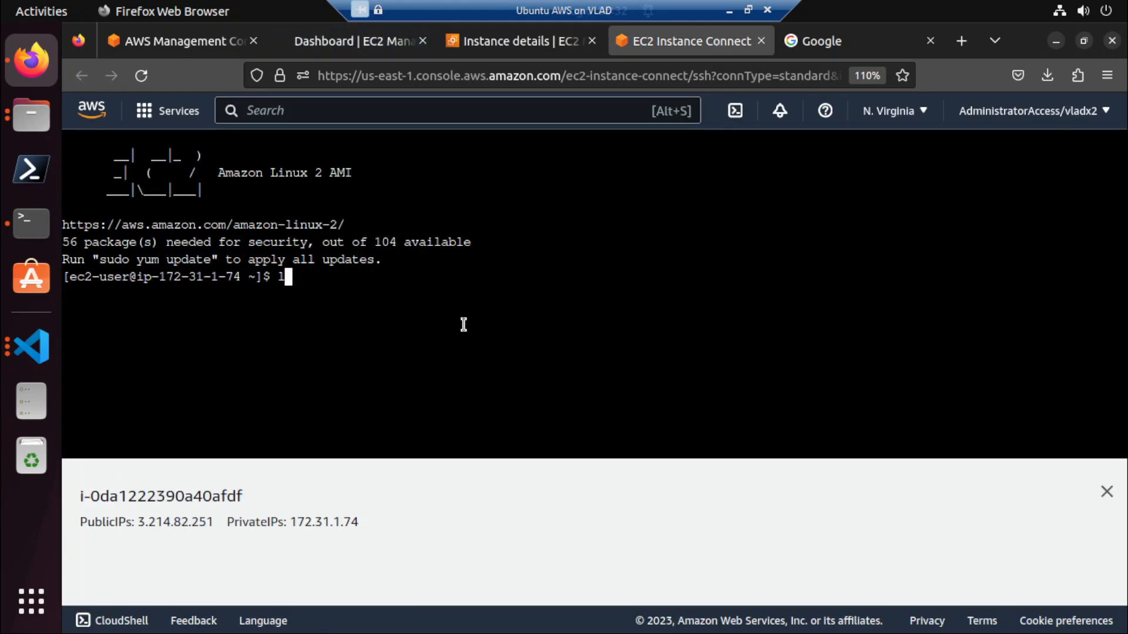
pyautogui.press('Return')
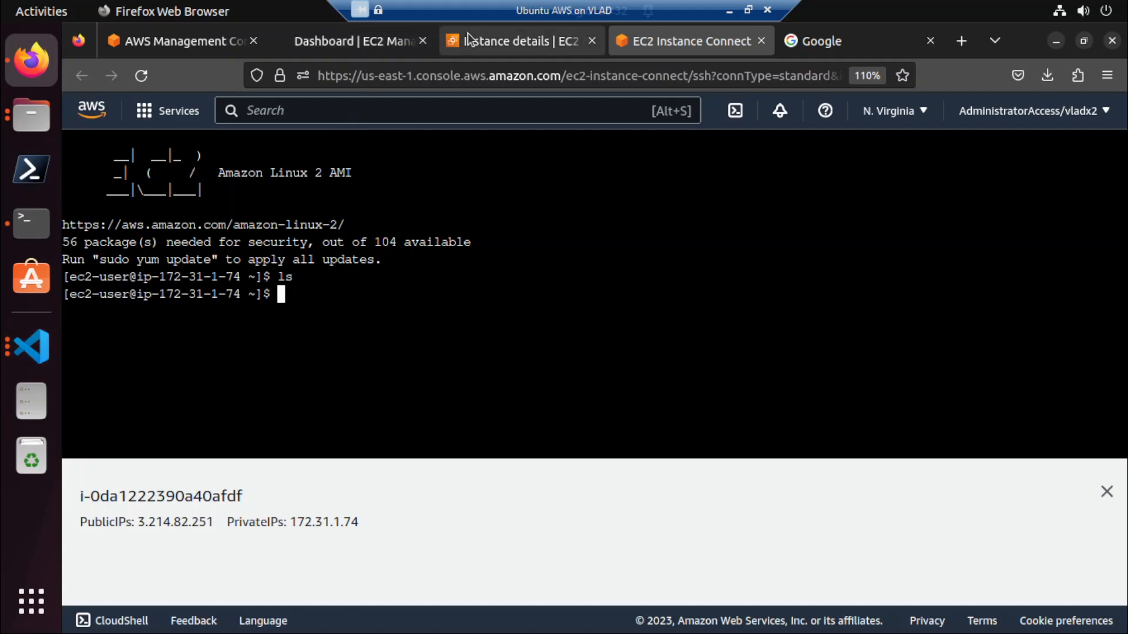
# Go from the EC2 dashboard to the instances list and open the form for launching a new instance.
pyautogui.click(359, 41)
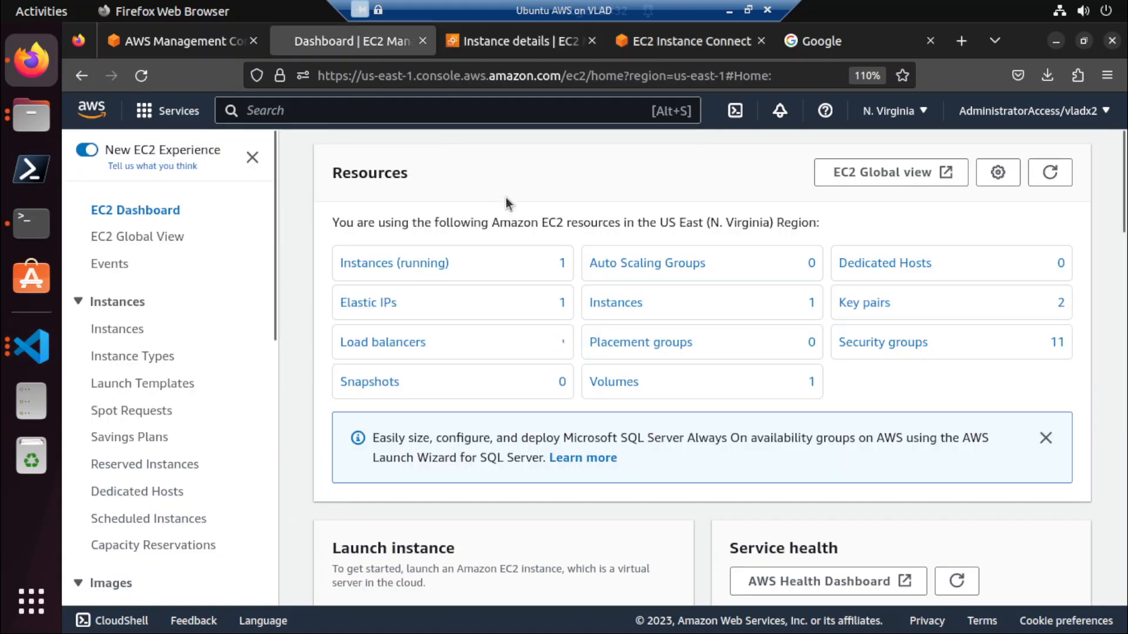
pyautogui.click(109, 327)
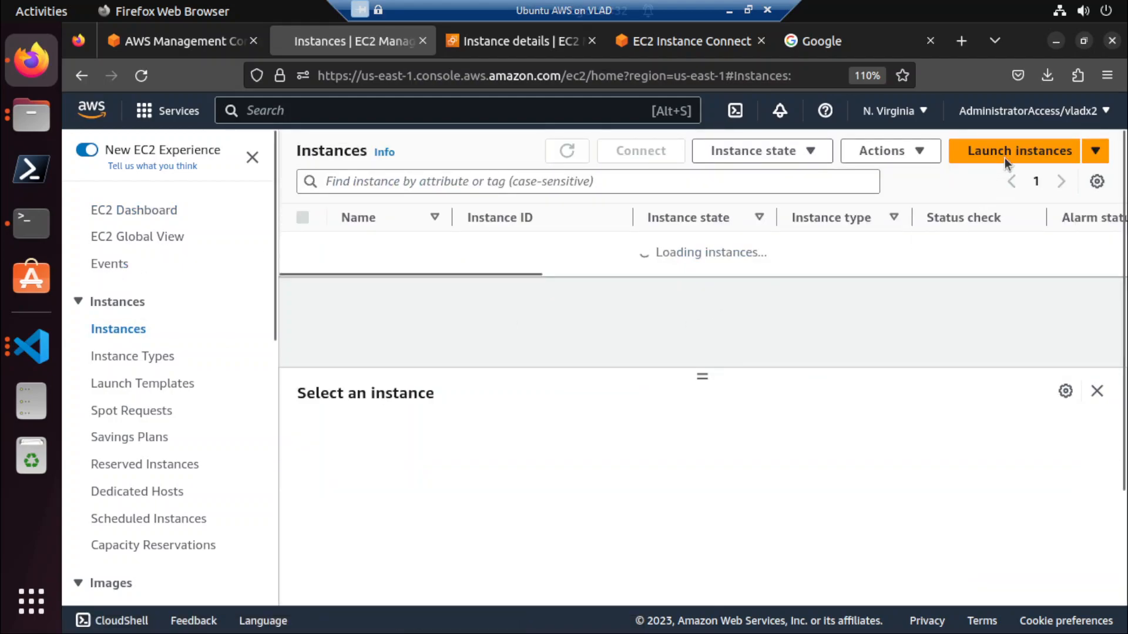
pyautogui.click(1021, 156)
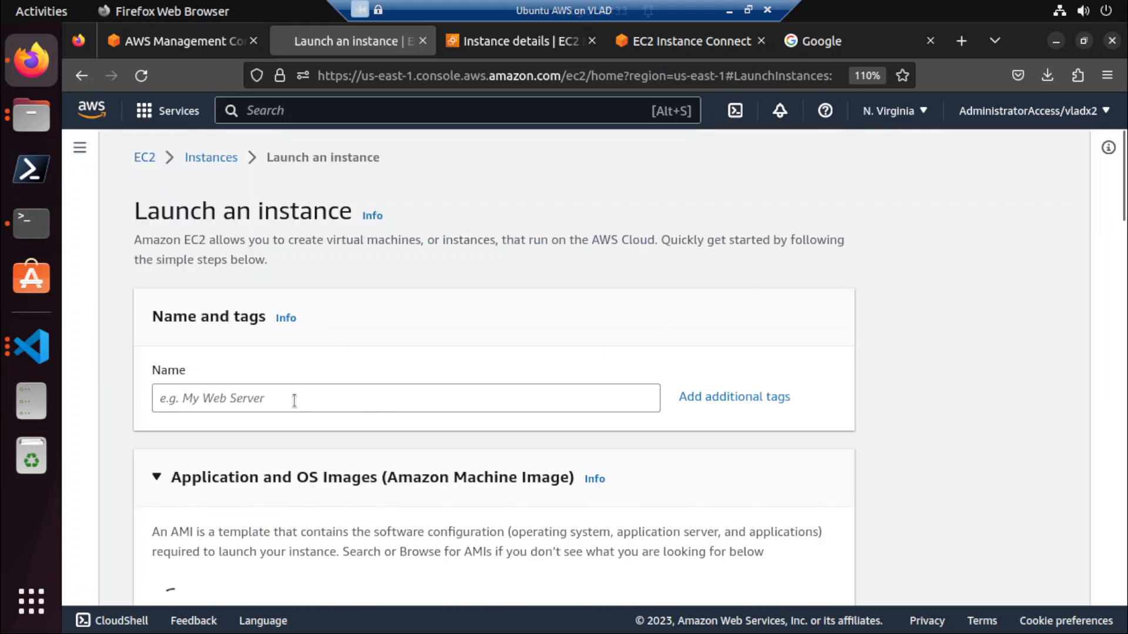
# Name the new instance jx-ec2-clicker.
pyautogui.click(275, 397)
pyautogui.write('jx-ec2-')
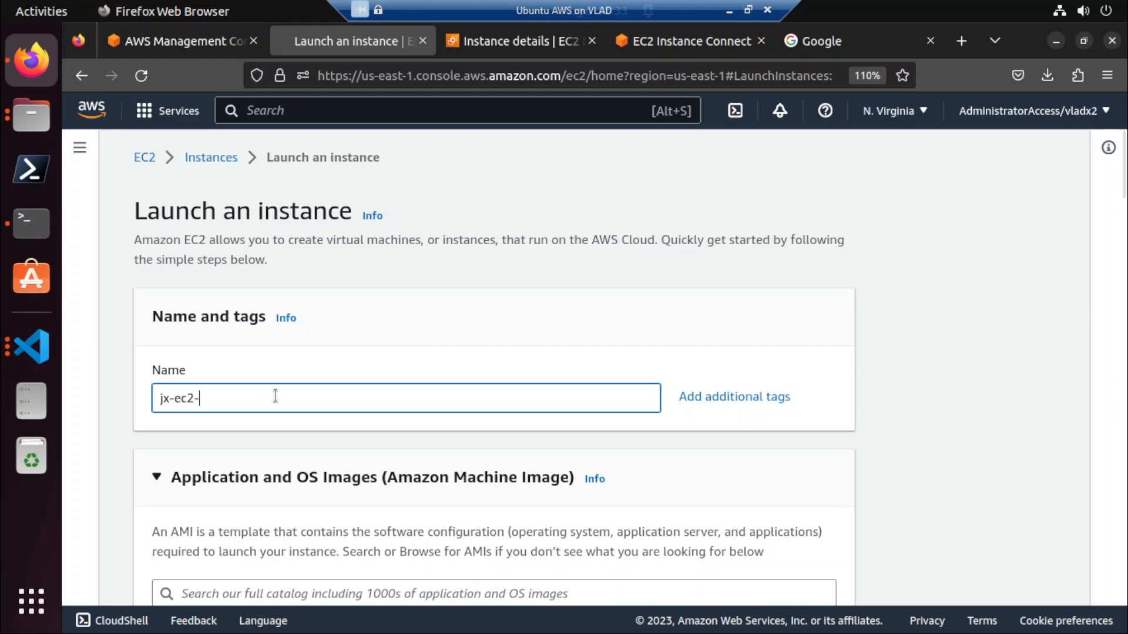
pyautogui.write('manual')
pyautogui.scroll(-2, 273, 395)
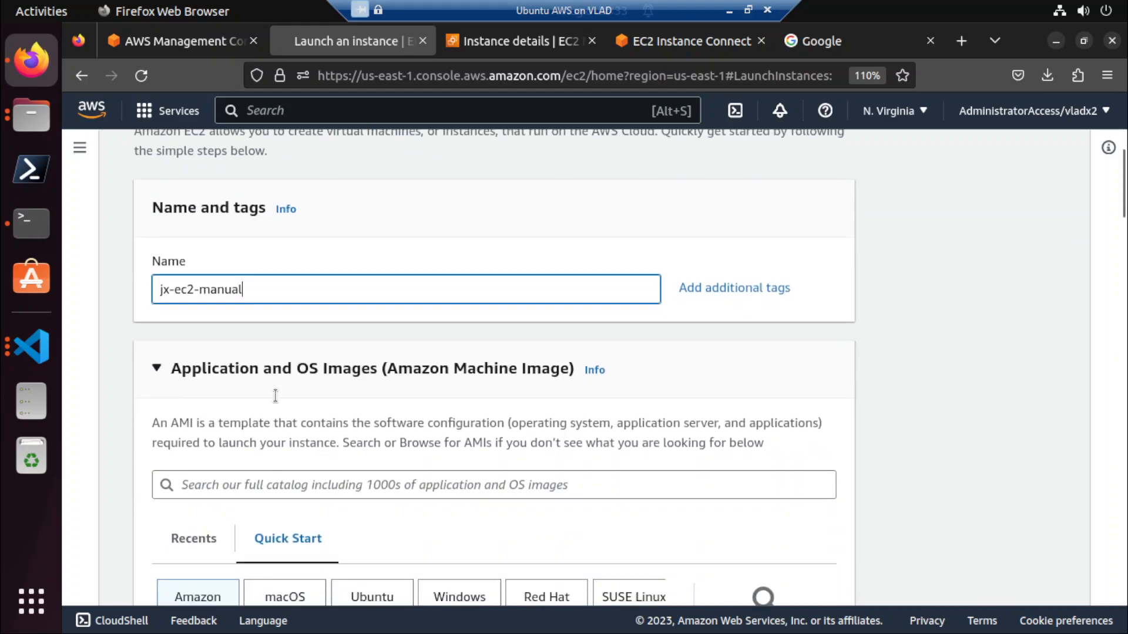
pyautogui.doubleClick(207, 289)
pyautogui.write('clicker')
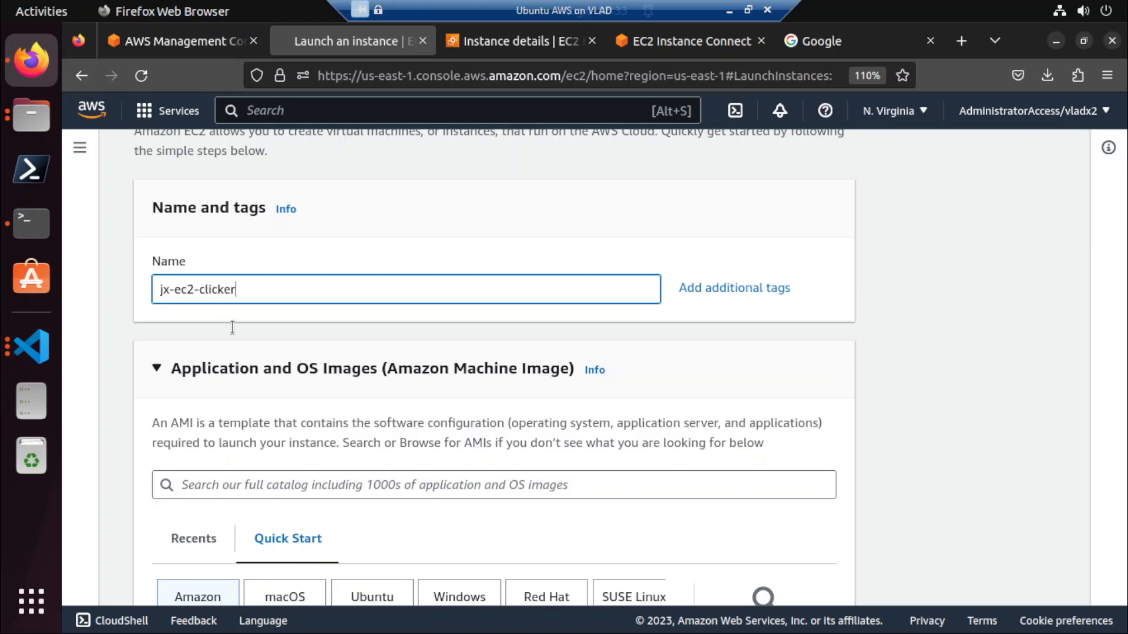
# Assign jx-ec2-keypair as the login key pair for the new instance.
pyautogui.scroll(-6, 232, 327)
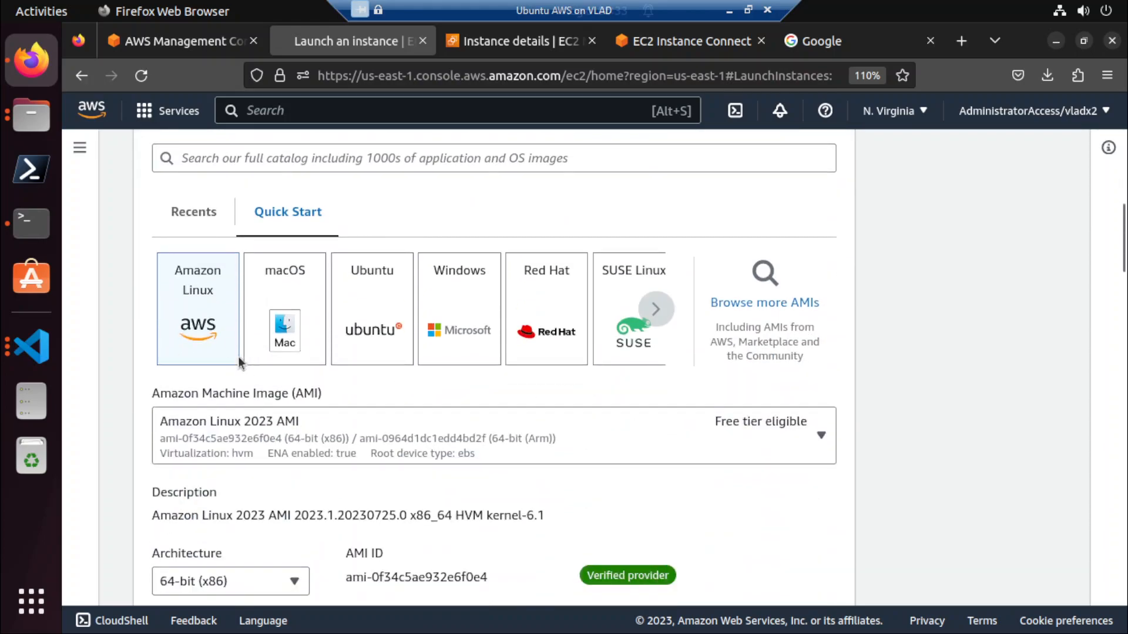
pyautogui.scroll(-15, 471, 499)
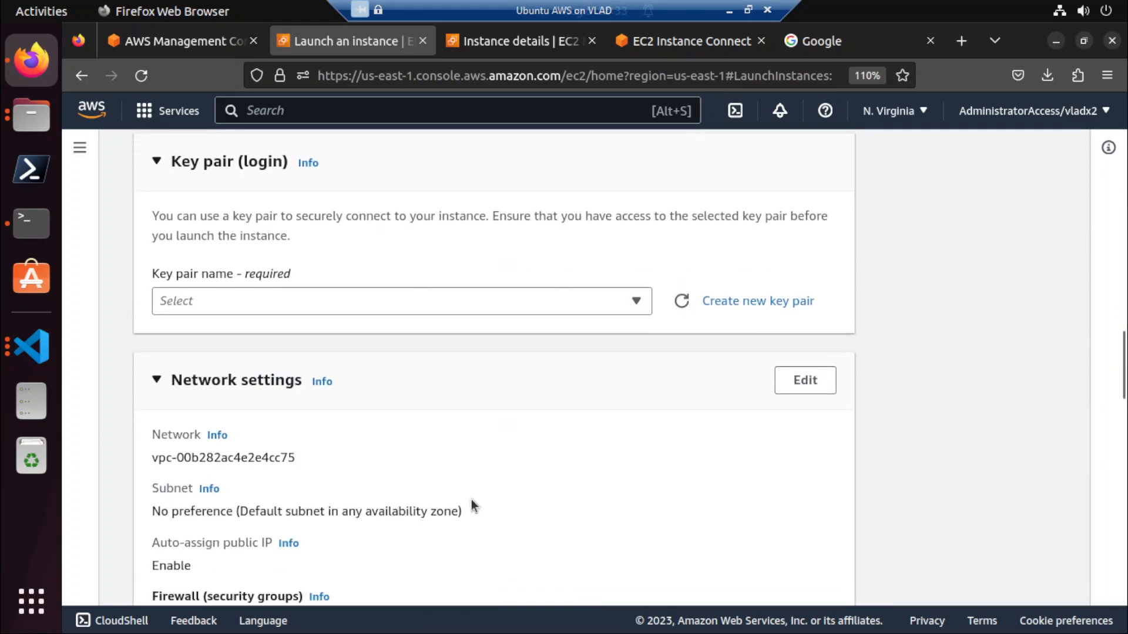
pyautogui.click(637, 300)
pyautogui.click(353, 363)
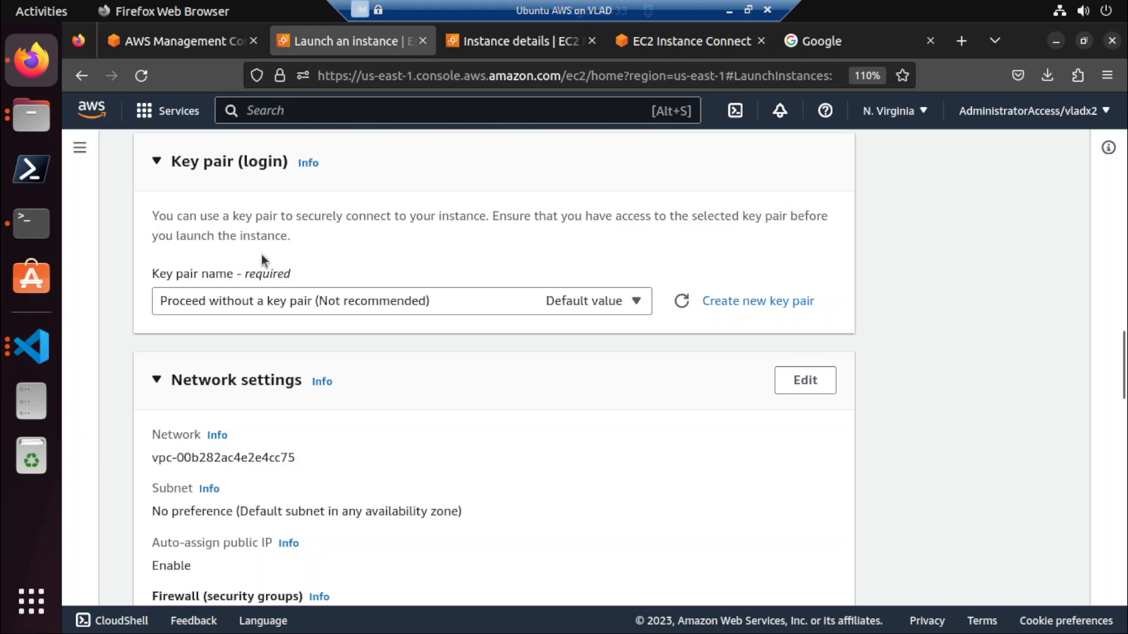
pyautogui.click(291, 306)
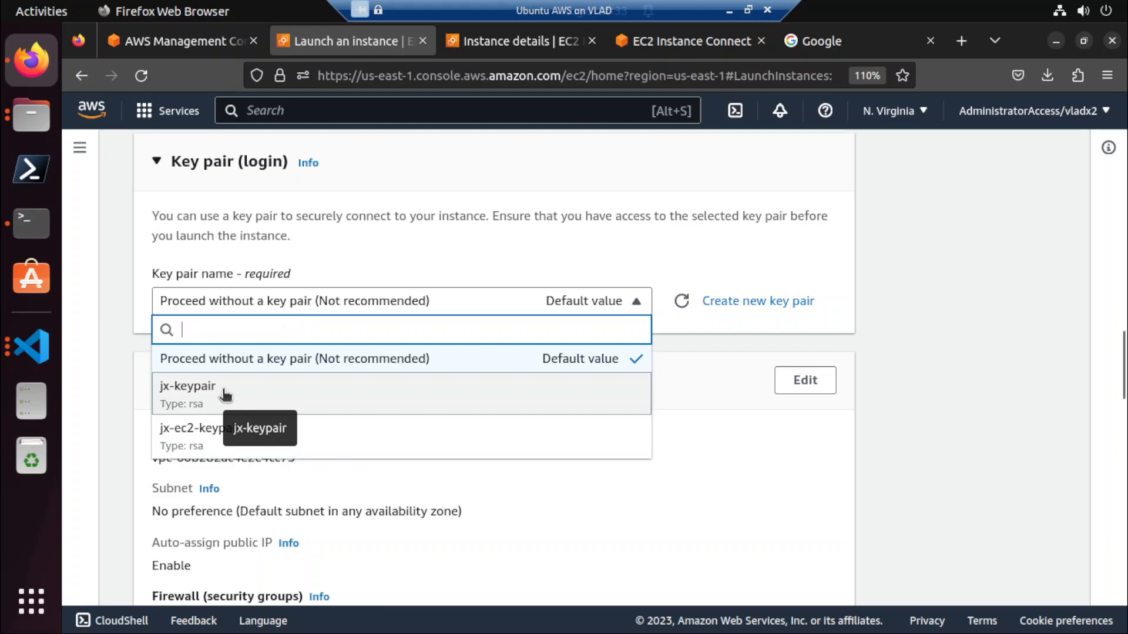
pyautogui.click(219, 430)
# Allow HTTP traffic from the internet in the new security group and review the instance's network and key pair settings.
pyautogui.scroll(-3, 584, 384)
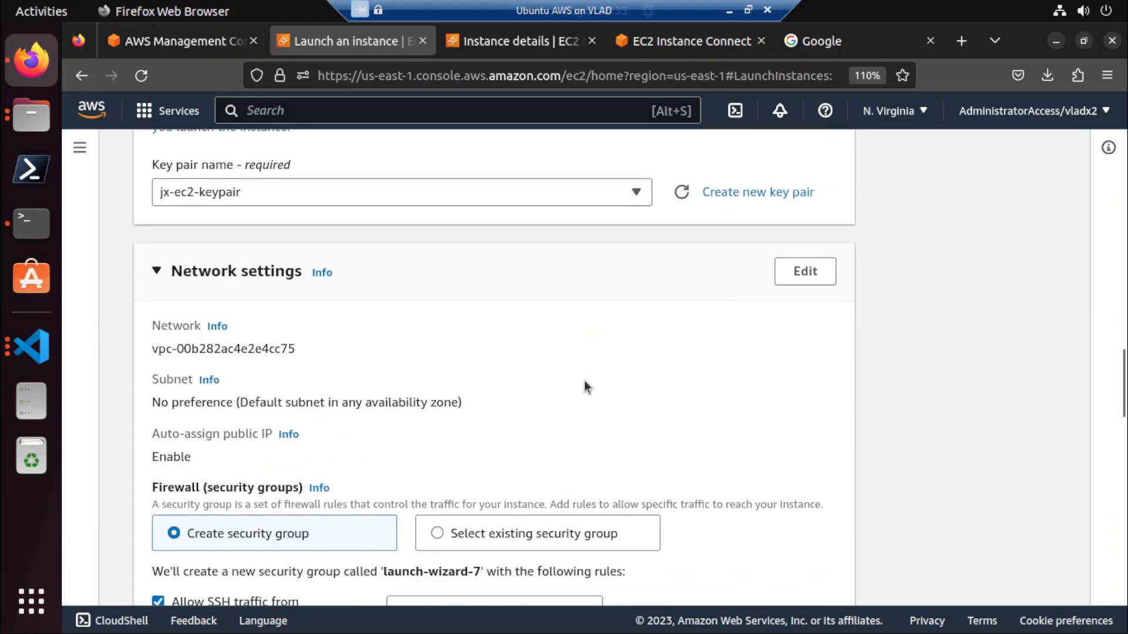
pyautogui.scroll(-5, 583, 379)
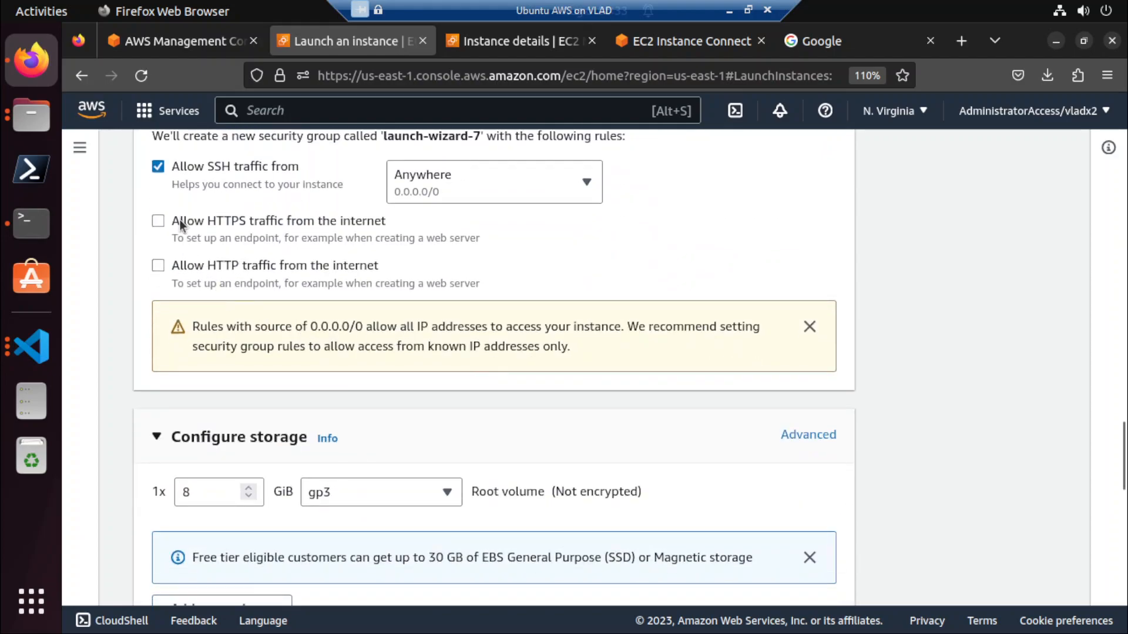
pyautogui.click(178, 270)
pyautogui.scroll(8, 279, 263)
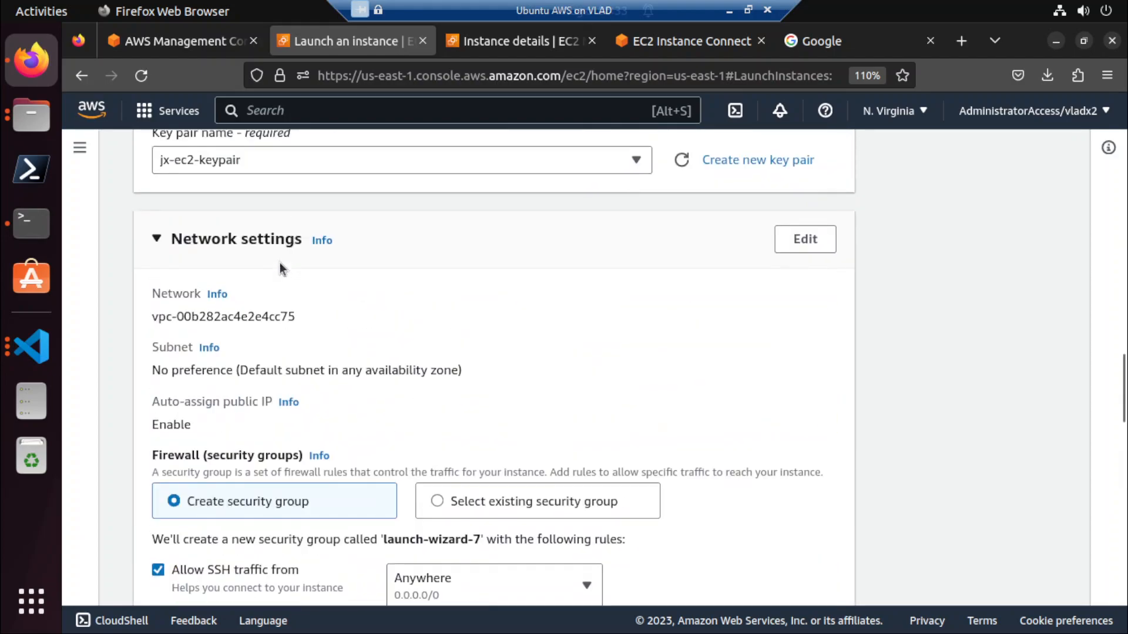
pyautogui.scroll(2, 237, 230)
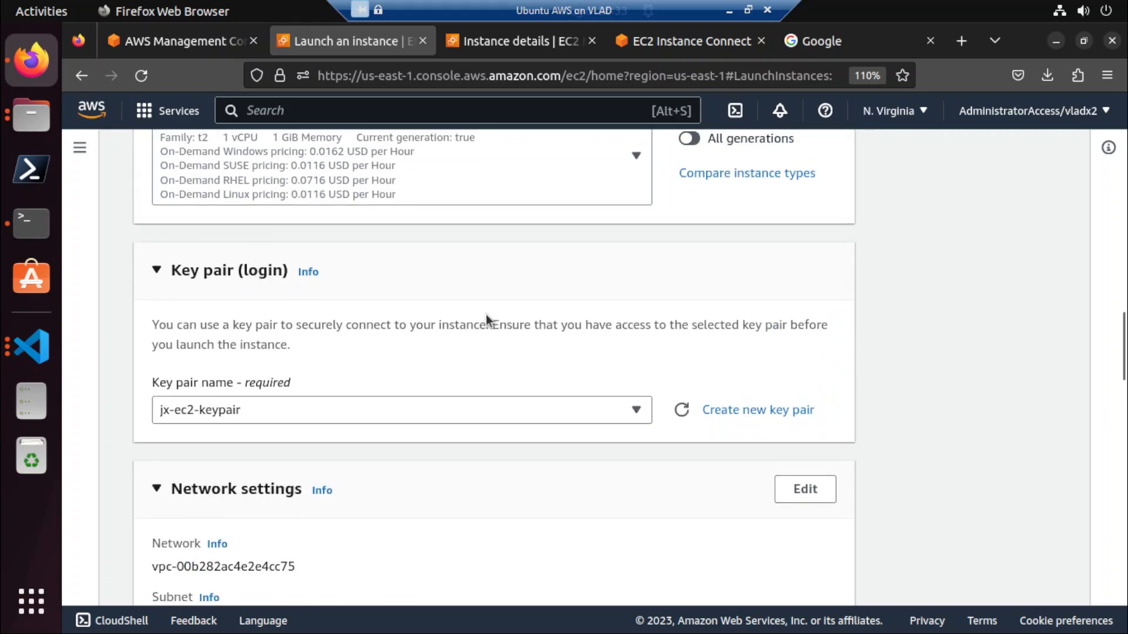
# Search Google for "can you add a keypad to an existing ec2 instance" and open the AWS guide on adding or removing a public key.
pyautogui.click(868, 39)
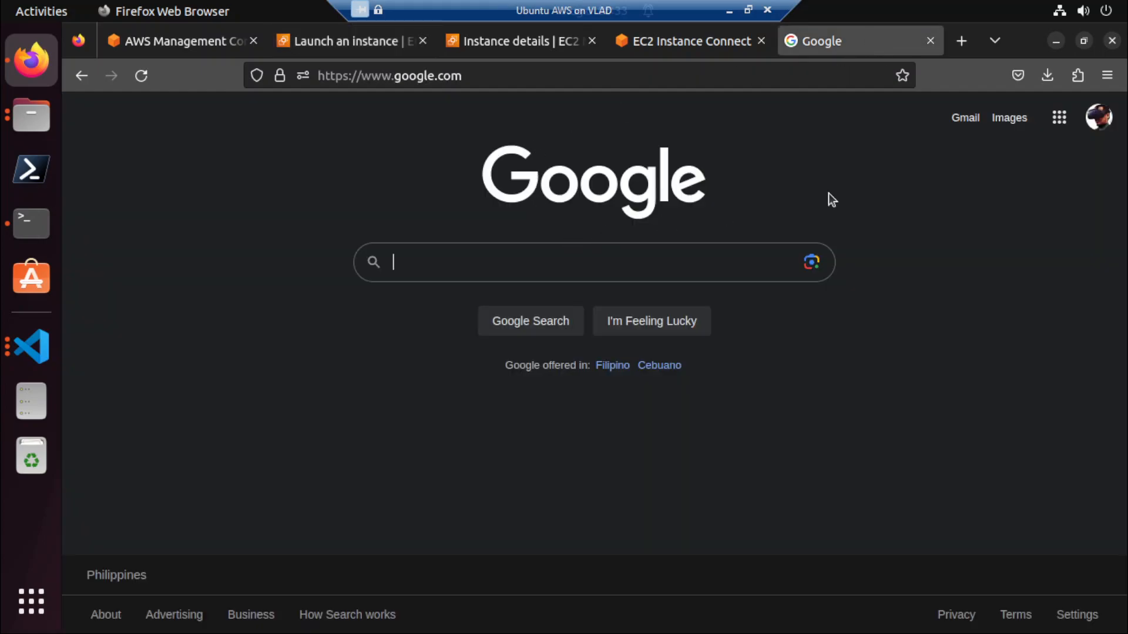
pyautogui.write('can we ac')
pyautogui.press('BackSpace')
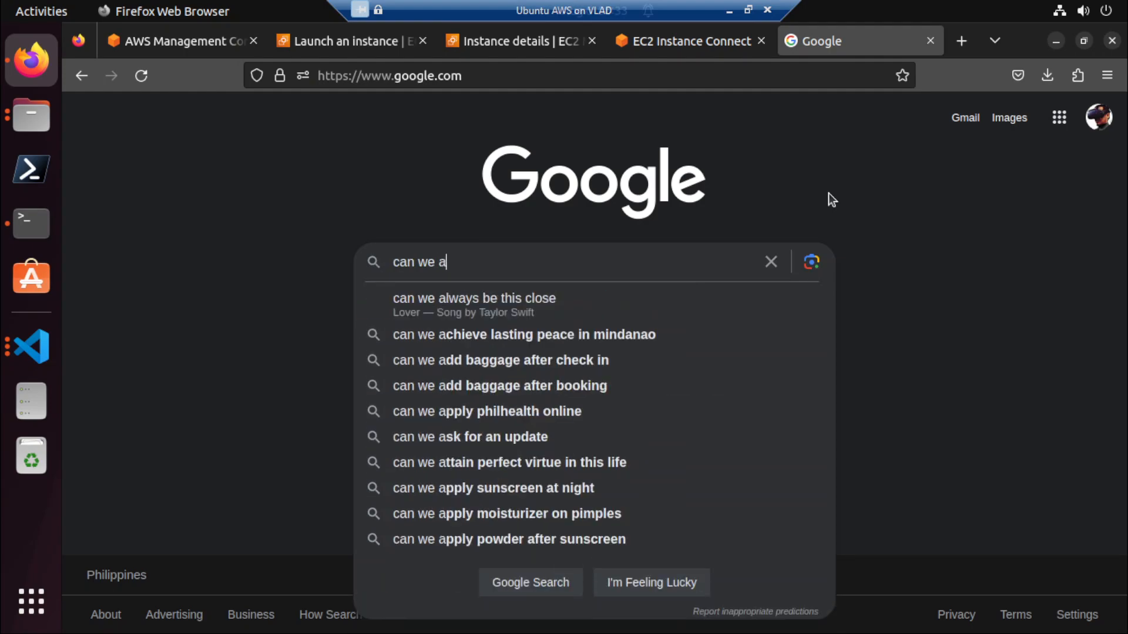
pyautogui.write('dd a keypa')
pyautogui.write('d')
pyautogui.press('Down')
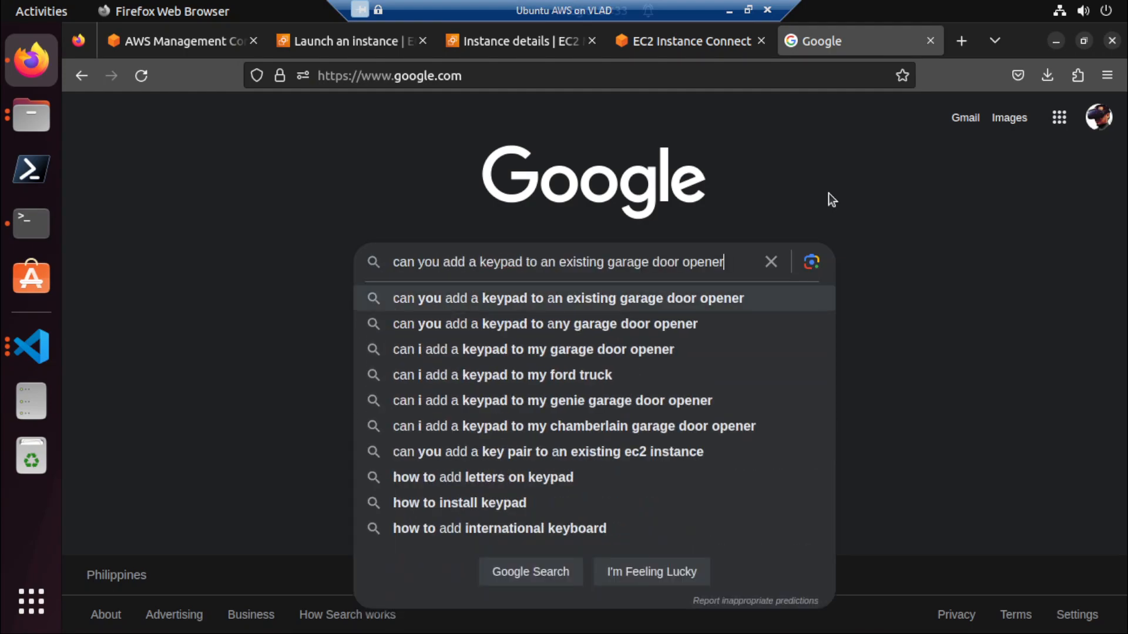
pyautogui.press('BackSpace')
pyautogui.press('BackSpace')
pyautogui.press('BackSpace')
pyautogui.press('BackSpace')
pyautogui.press('BackSpace')
pyautogui.press('BackSpace')
pyautogui.press('BackSpace')
pyautogui.press('BackSpace')
pyautogui.press('BackSpace')
pyautogui.press('BackSpace')
pyautogui.press('BackSpace')
pyautogui.press('BackSpace')
pyautogui.press('BackSpace')
pyautogui.press('BackSpace')
pyautogui.press('BackSpace')
pyautogui.press('BackSpace')
pyautogui.press('BackSpace')
pyautogui.press('BackSpace')
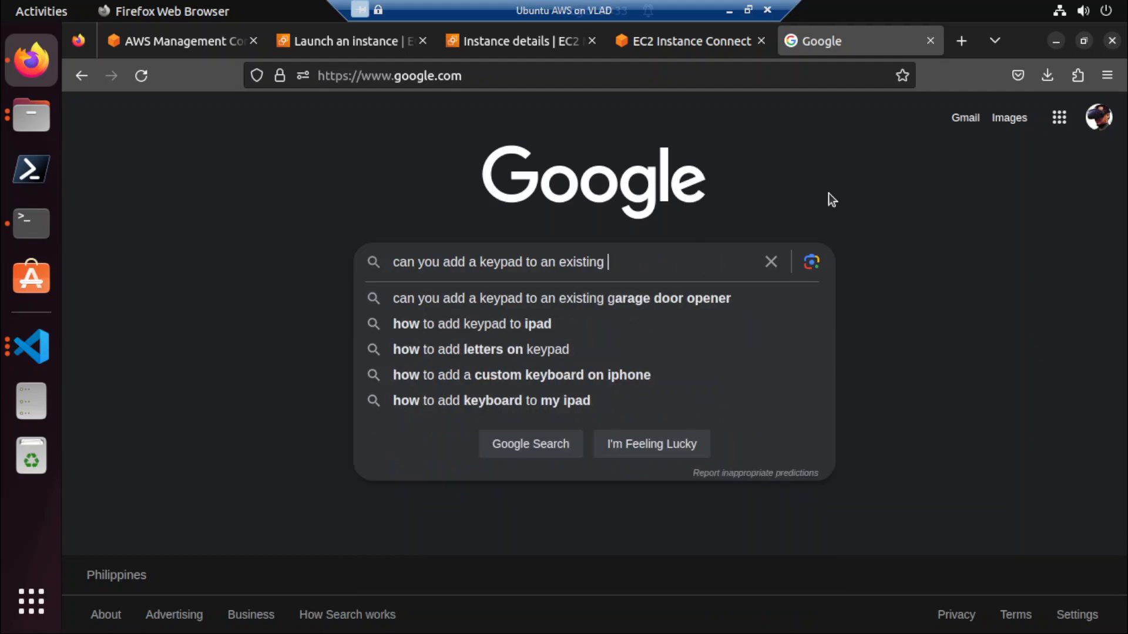
pyautogui.write('ec2 instance')
pyautogui.press('Return')
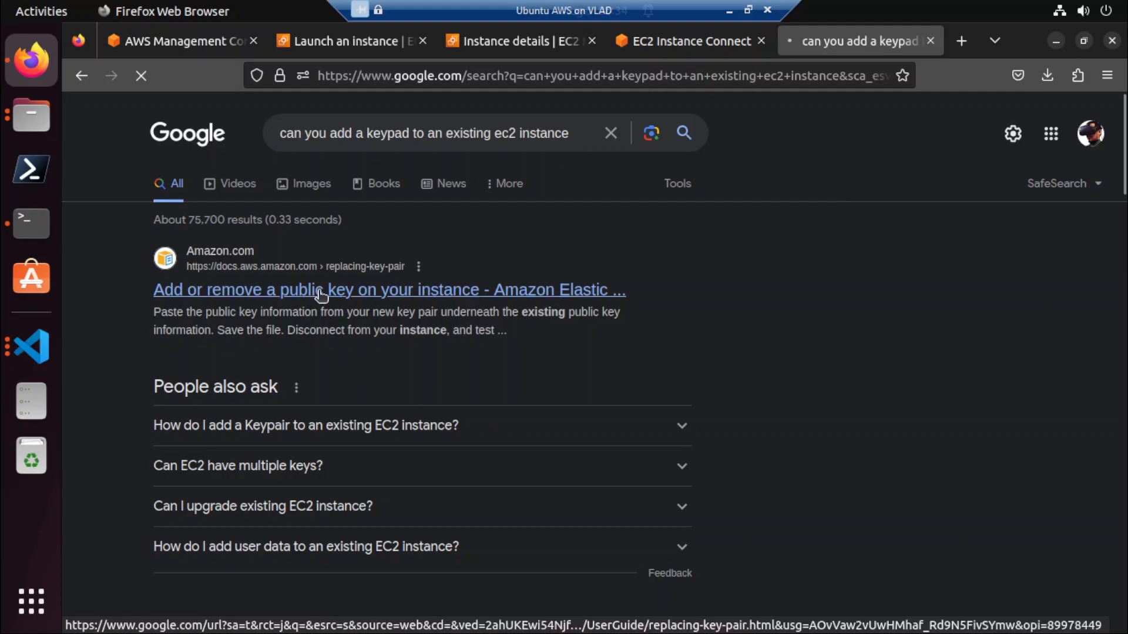
pyautogui.click(322, 295)
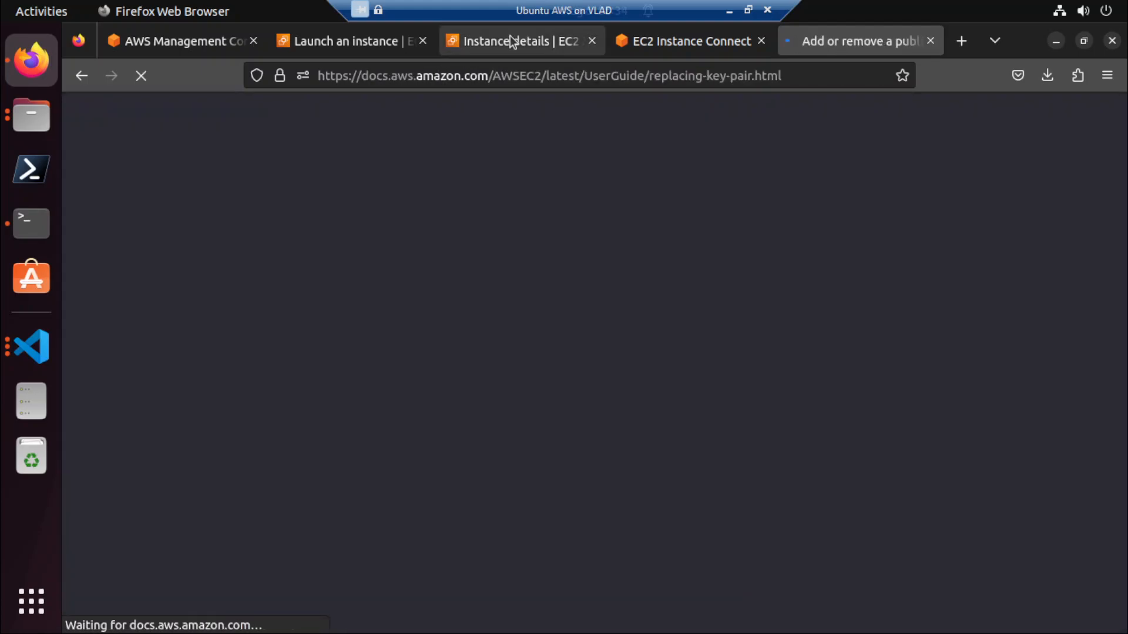
# Return to the instance launch form, review its network settings and summary, and launch the jx-ec2-clicker instance.
pyautogui.click(510, 35)
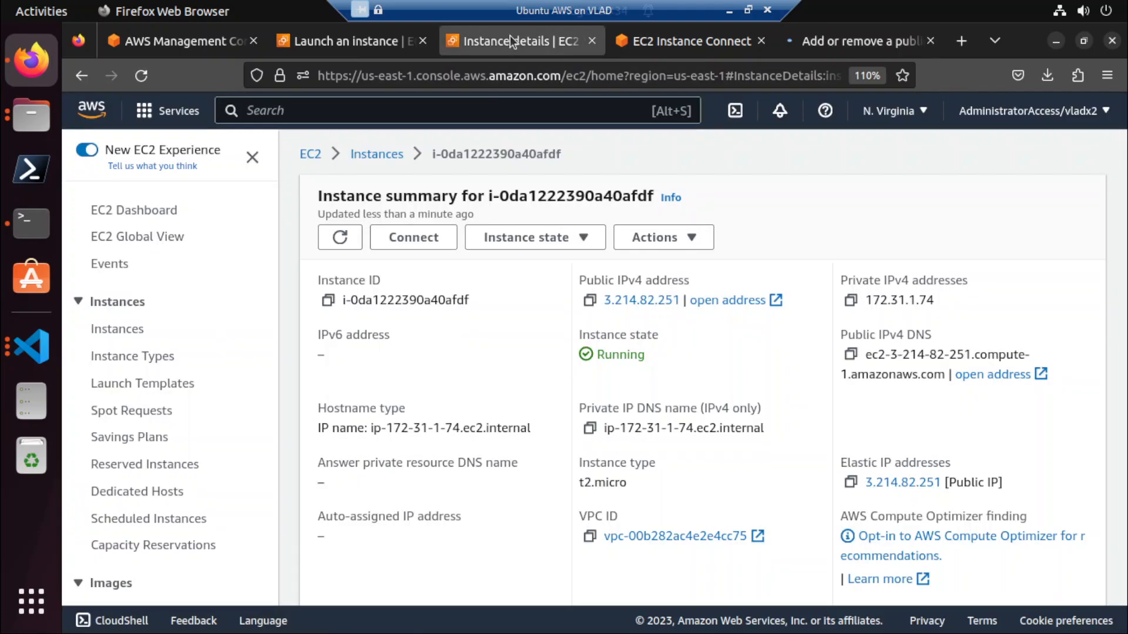
pyautogui.click(369, 45)
pyautogui.scroll(-7, 505, 379)
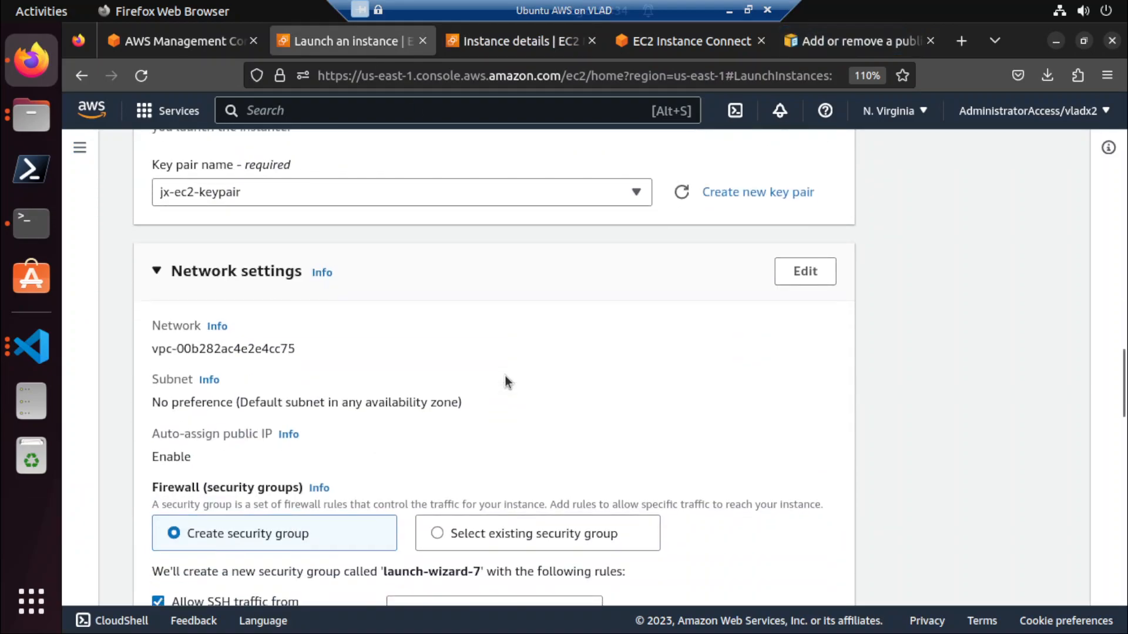
pyautogui.scroll(-2, 502, 385)
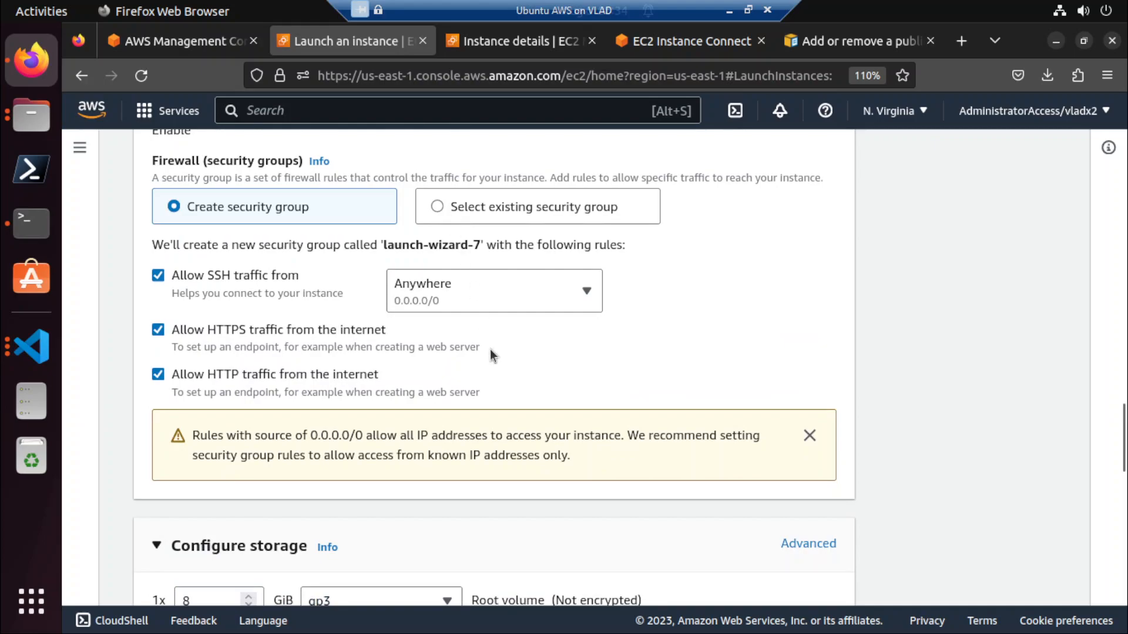
pyautogui.scroll(-9, 493, 358)
pyautogui.scroll(-4, 492, 358)
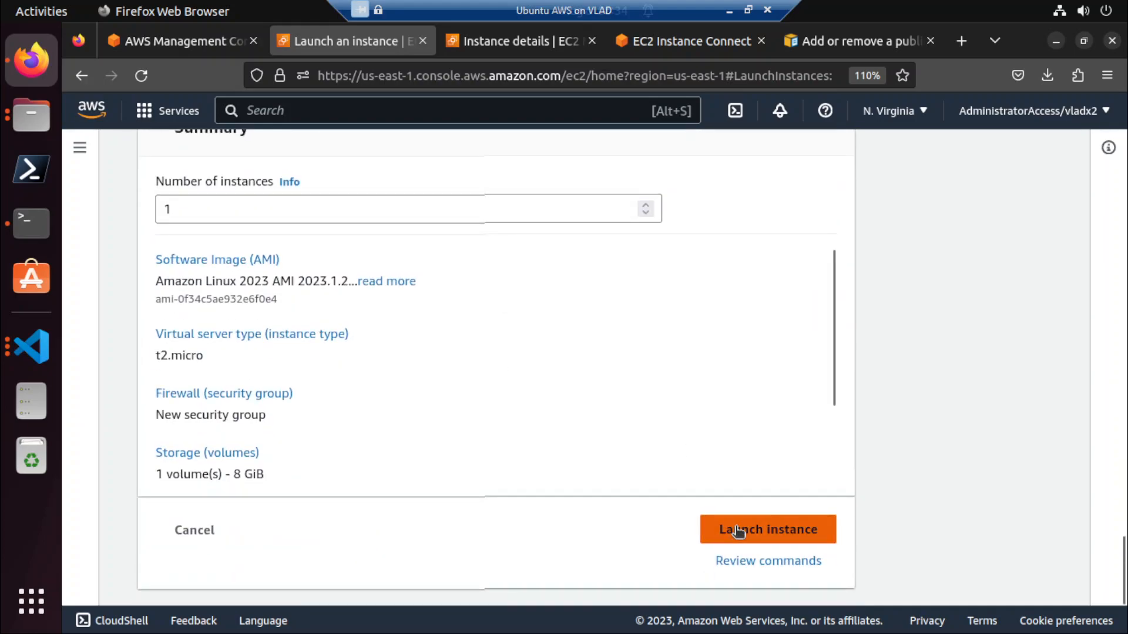
pyautogui.click(739, 531)
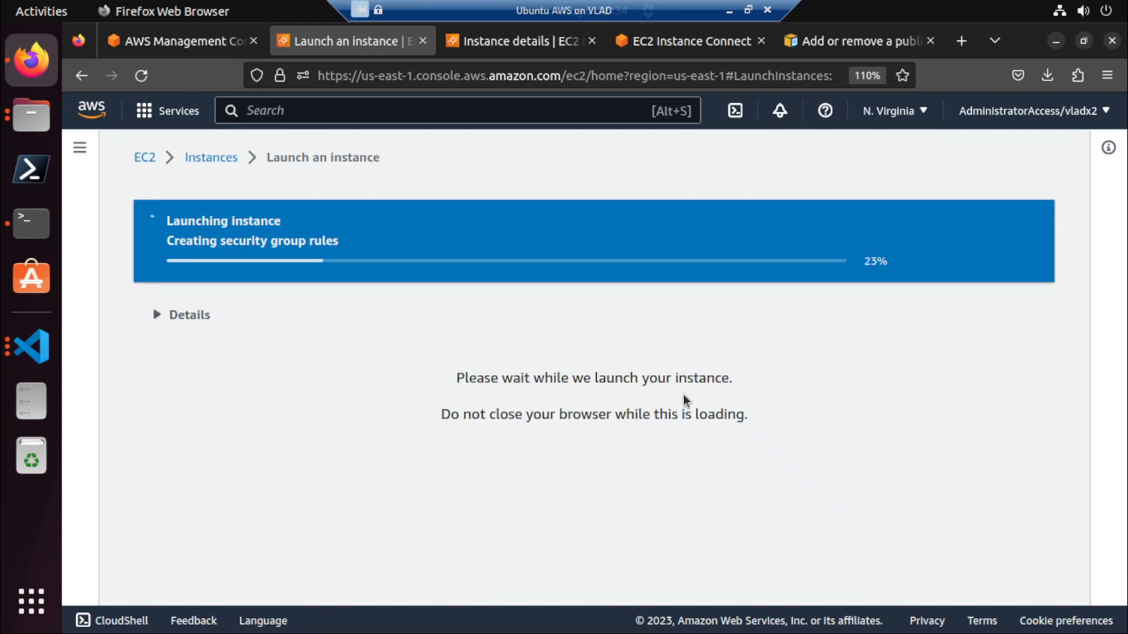
# Read the AWS guide on adding or replacing a key pair and open its "Retrieve the public key material" reference in a separate tab.
pyautogui.click(842, 44)
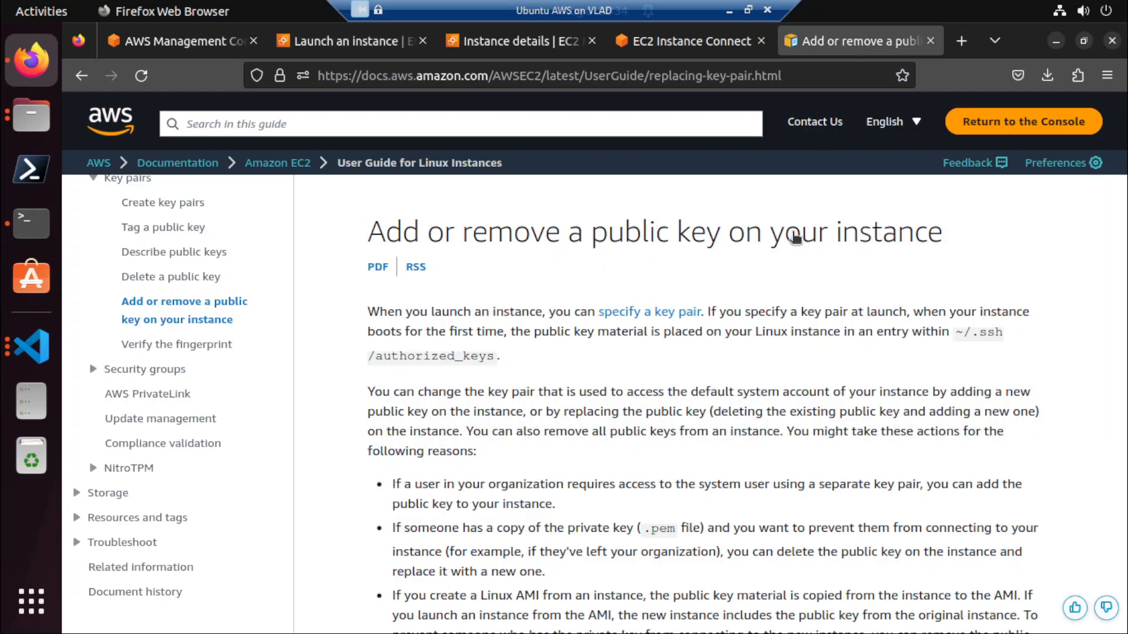
pyautogui.scroll(-3, 767, 318)
pyautogui.scroll(3, 713, 354)
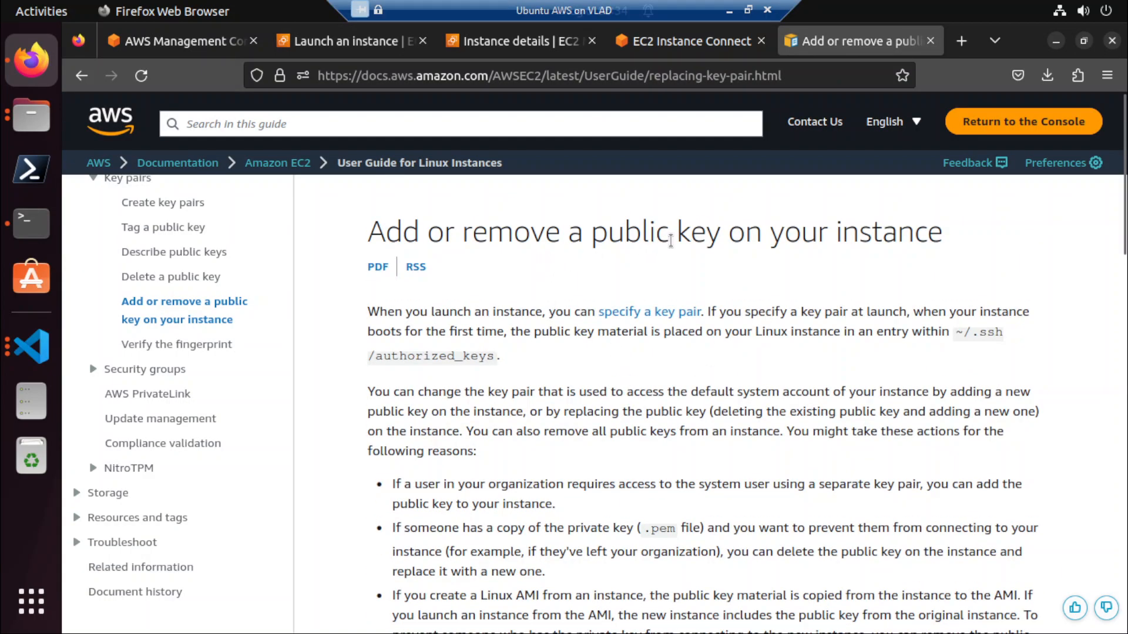
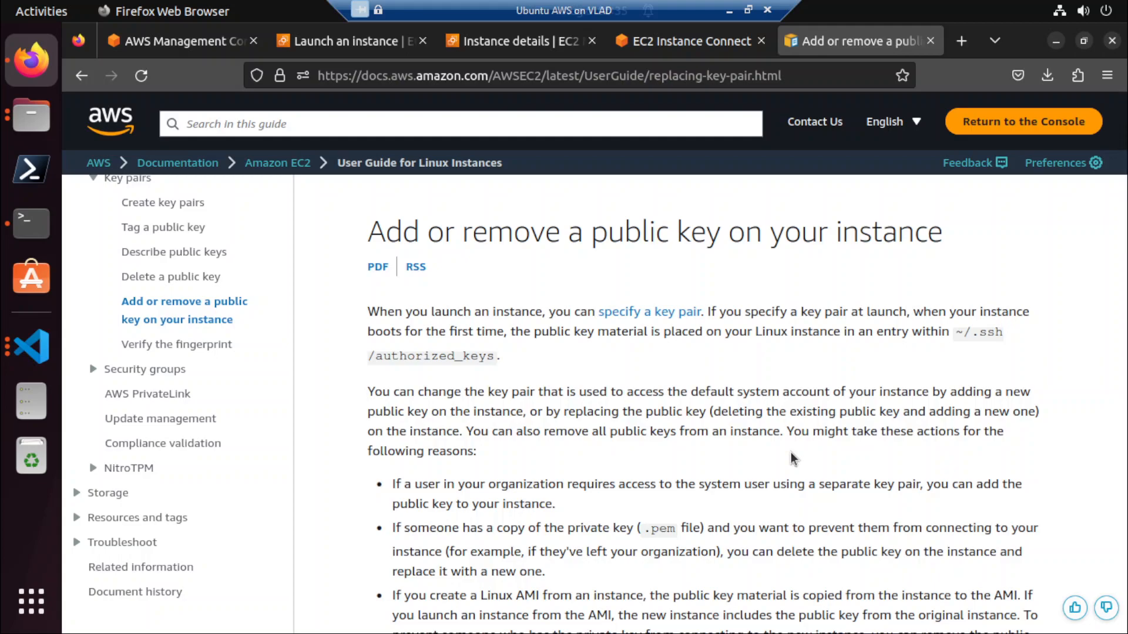
pyautogui.scroll(-3, 790, 458)
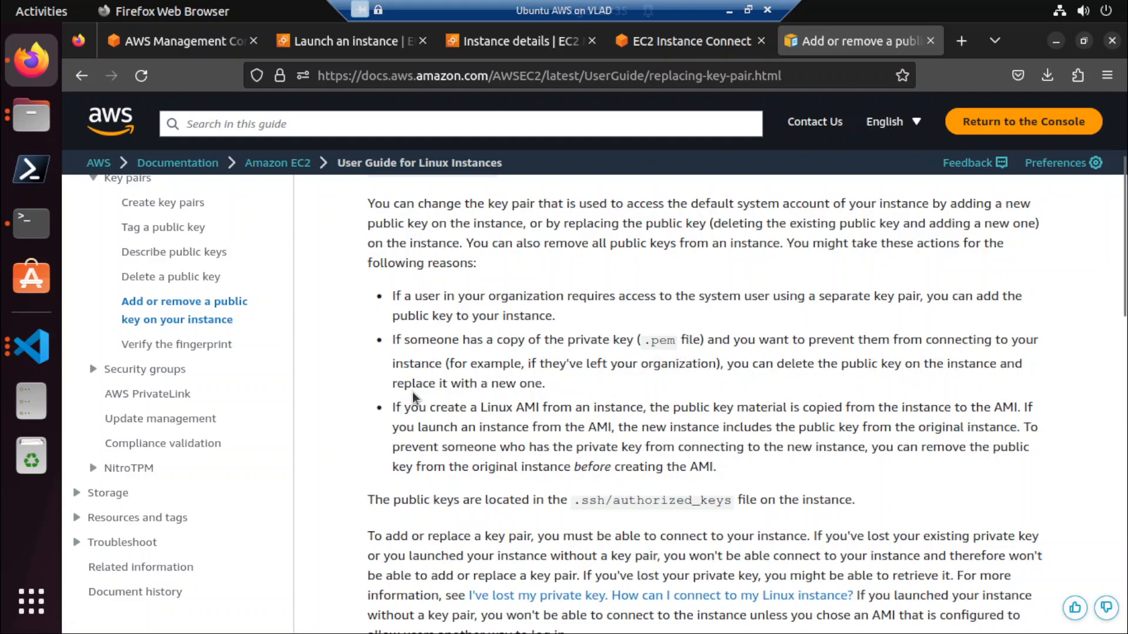
pyautogui.scroll(-3, 440, 382)
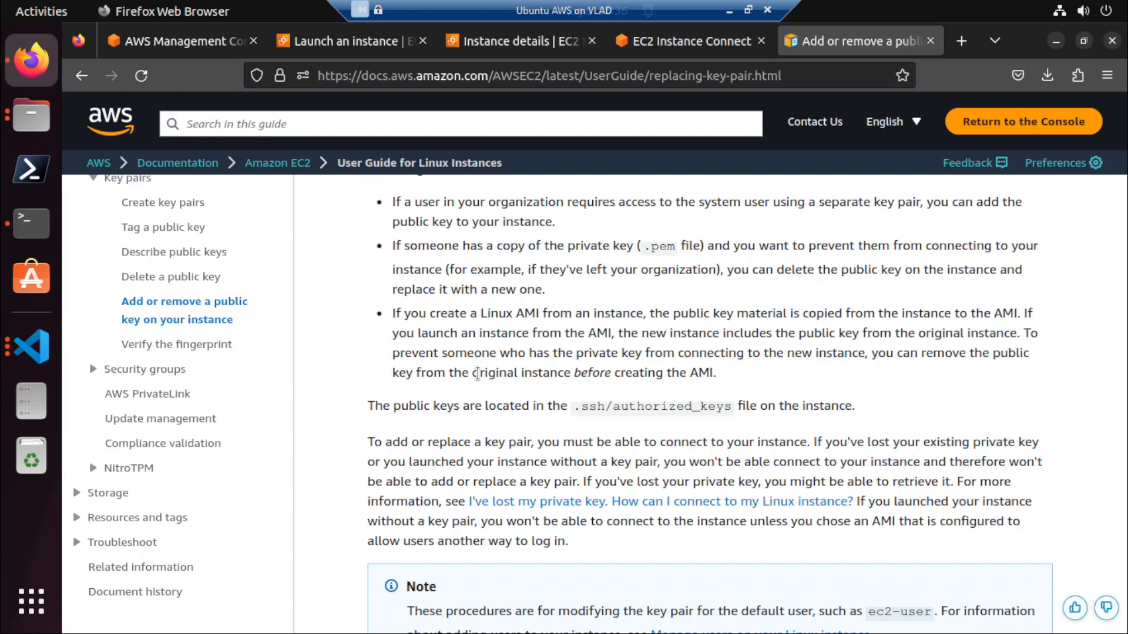
pyautogui.scroll(-5, 477, 373)
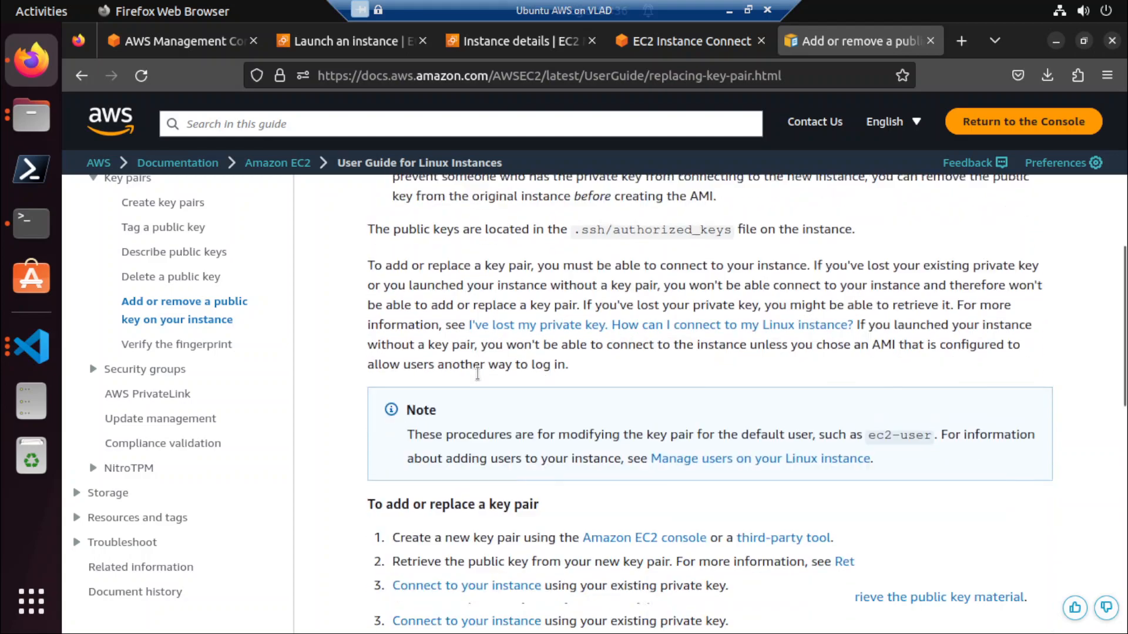
pyautogui.scroll(-2, 365, 421)
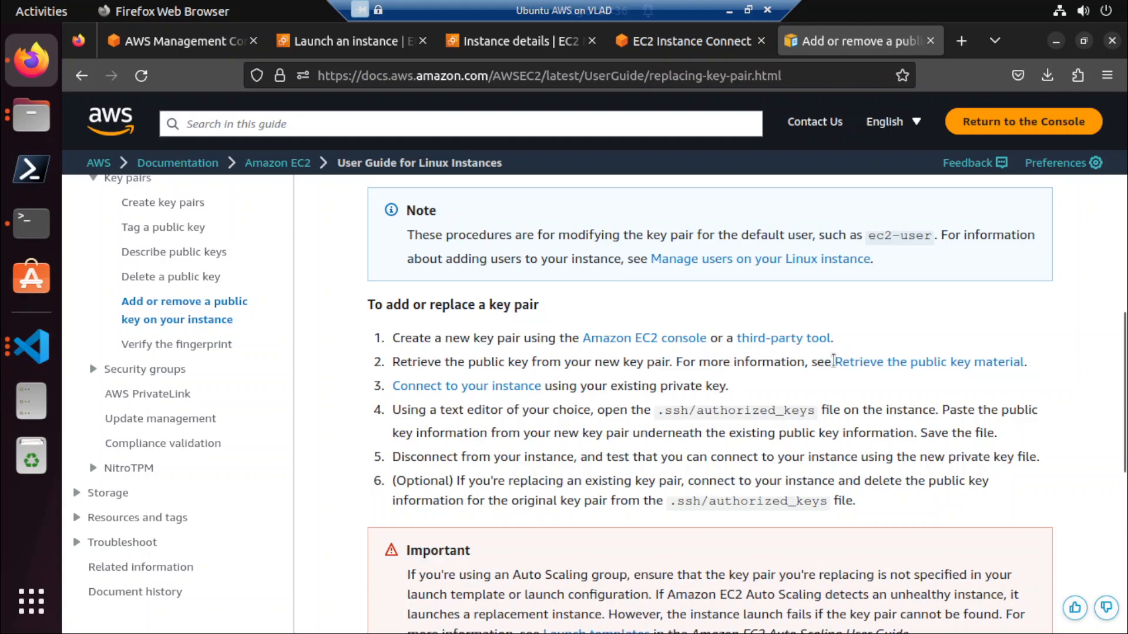
pyautogui.rightClick(864, 367)
pyautogui.click(871, 373)
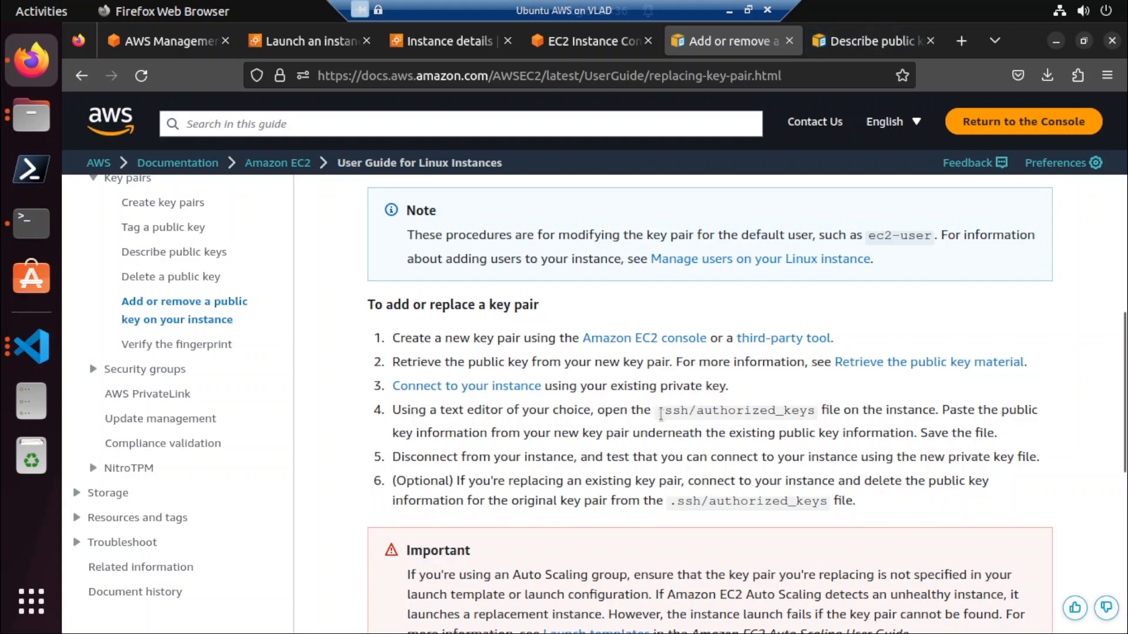
# Copy the .ssh/authorized_keys path from the guide and try to change to it with cd in the EC2 instance's terminal.
pyautogui.moveTo(661, 414); pyautogui.dragTo(813, 406)
pyautogui.moveTo(657, 402); pyautogui.dragTo(811, 411)
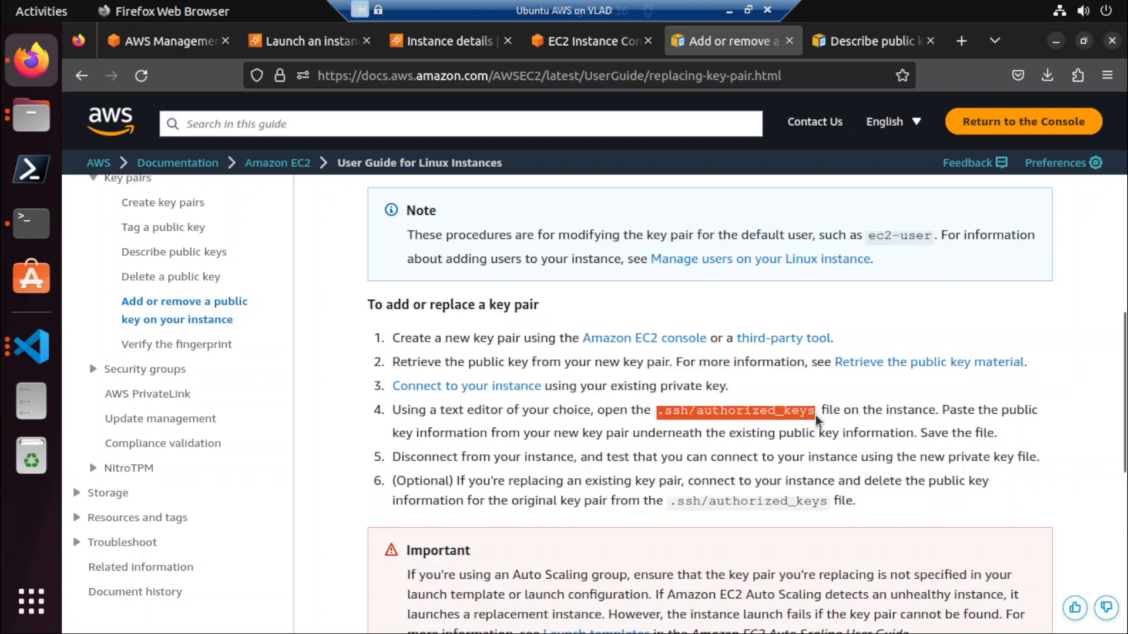
pyautogui.click(576, 37)
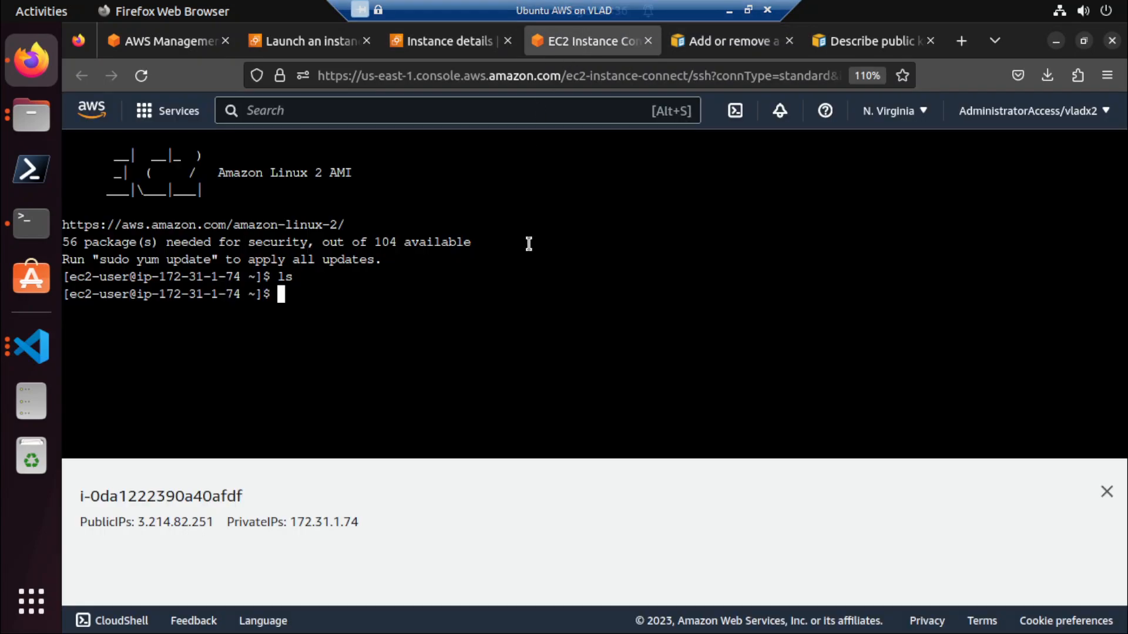
pyautogui.write('cd')
pyautogui.rightClick(492, 330)
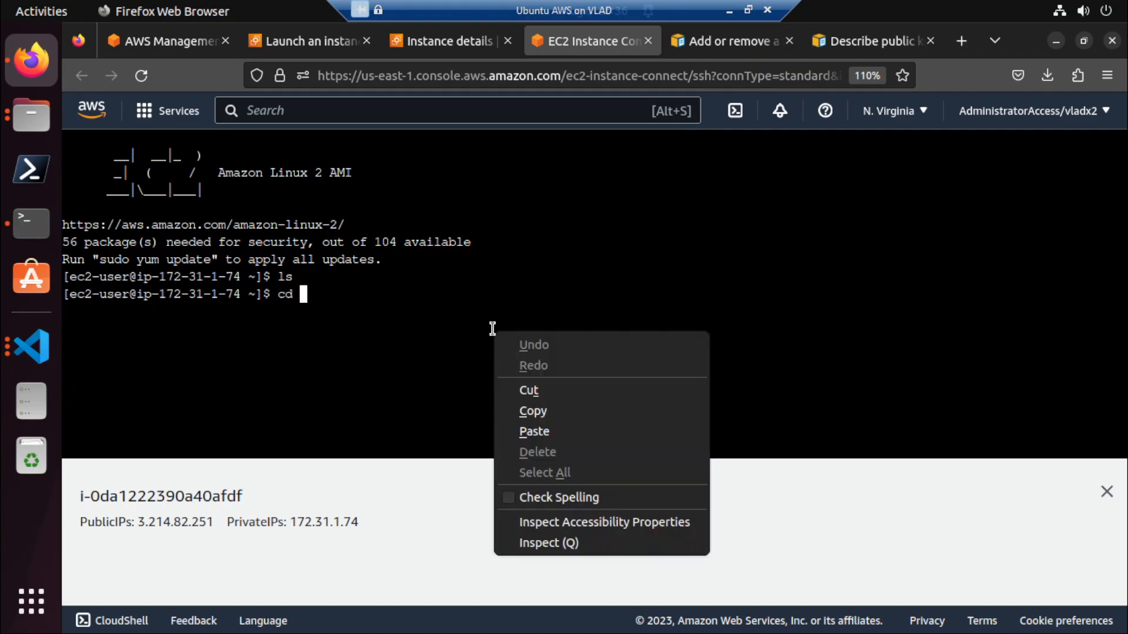
pyautogui.click(533, 432)
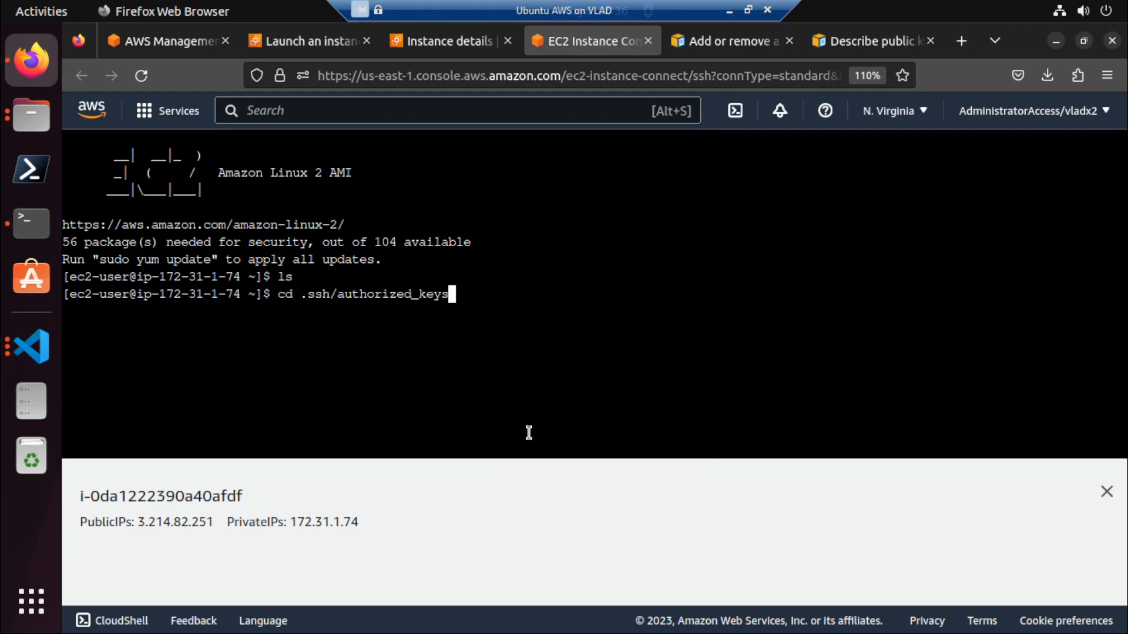
pyautogui.press('Return')
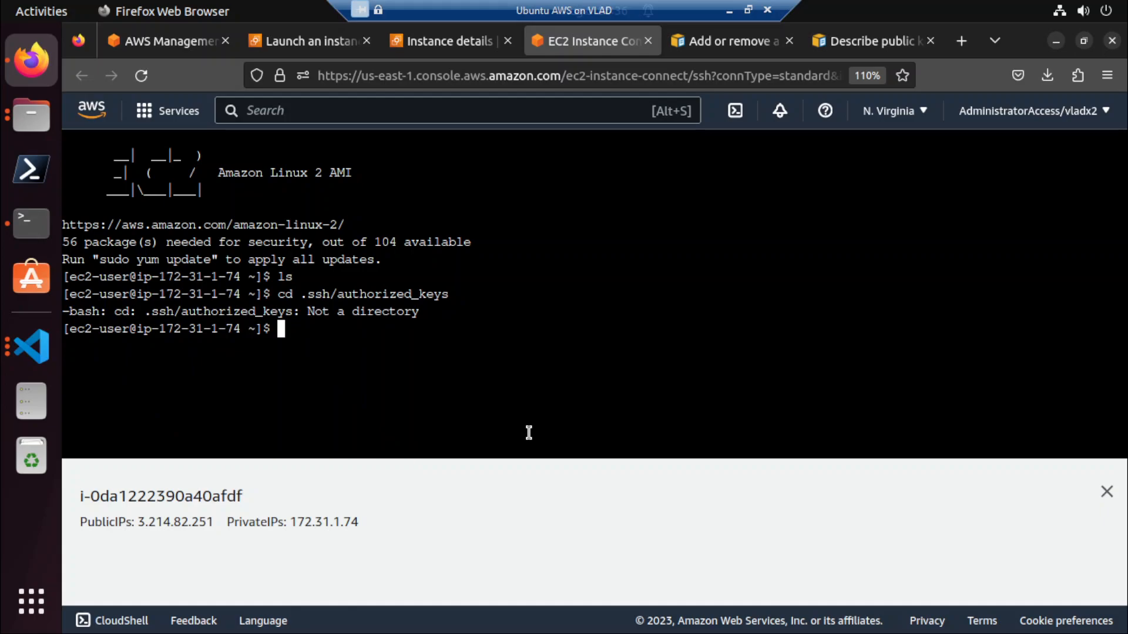
# List the home directory, change to the root directory with cd /, and list its contents.
pyautogui.write('ls')
pyautogui.press('Return')
pyautogui.write('cd /')
pyautogui.press('Return')
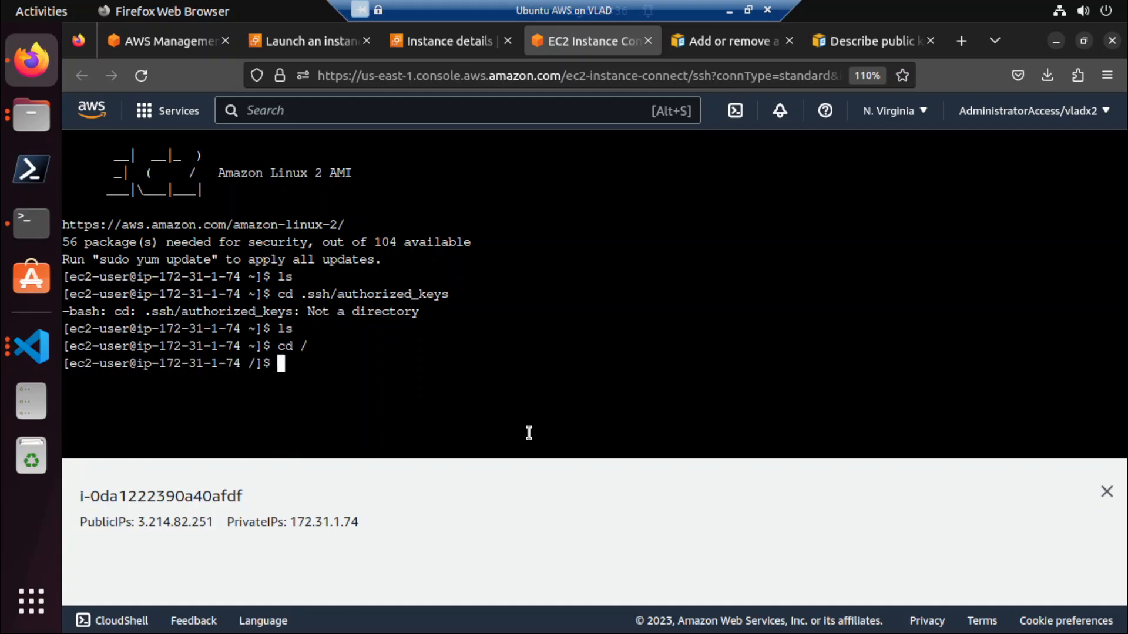
pyautogui.write('ls')
pyautogui.press('Return')
pyautogui.write('cd ')
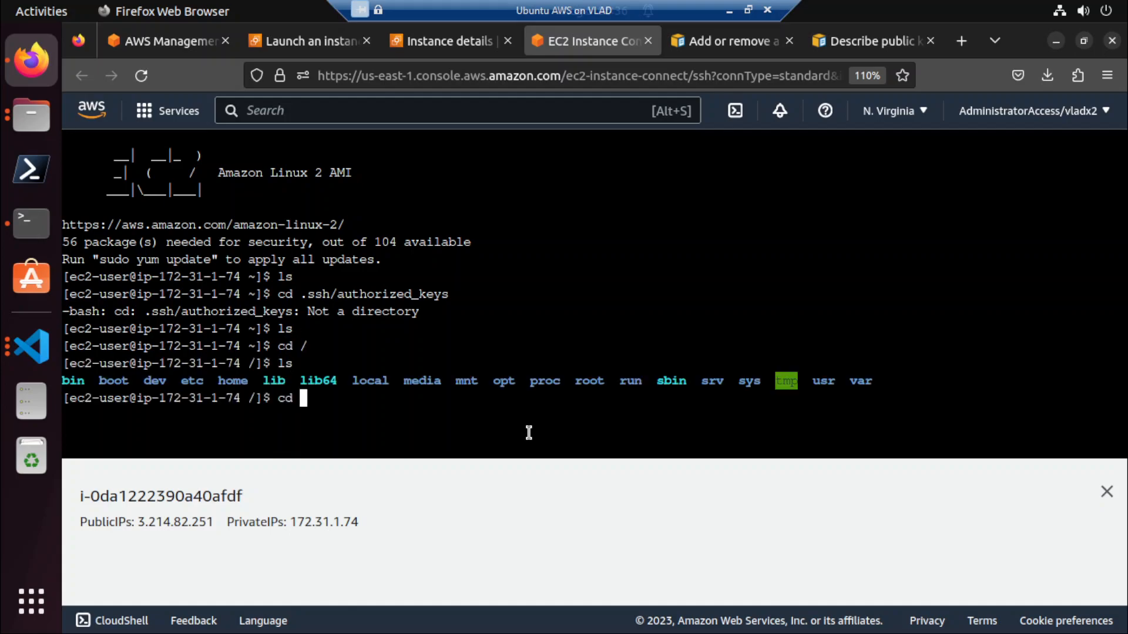
pyautogui.write('.ss')
pyautogui.press('BackSpace')
pyautogui.press('BackSpace')
pyautogui.press('BackSpace')
pyautogui.press('BackSpace')
pyautogui.press('BackSpace')
pyautogui.press('BackSpace')
# Review the guide's section on retrieving the public key material and the steps for adding or replacing a key pair.
pyautogui.click(899, 47)
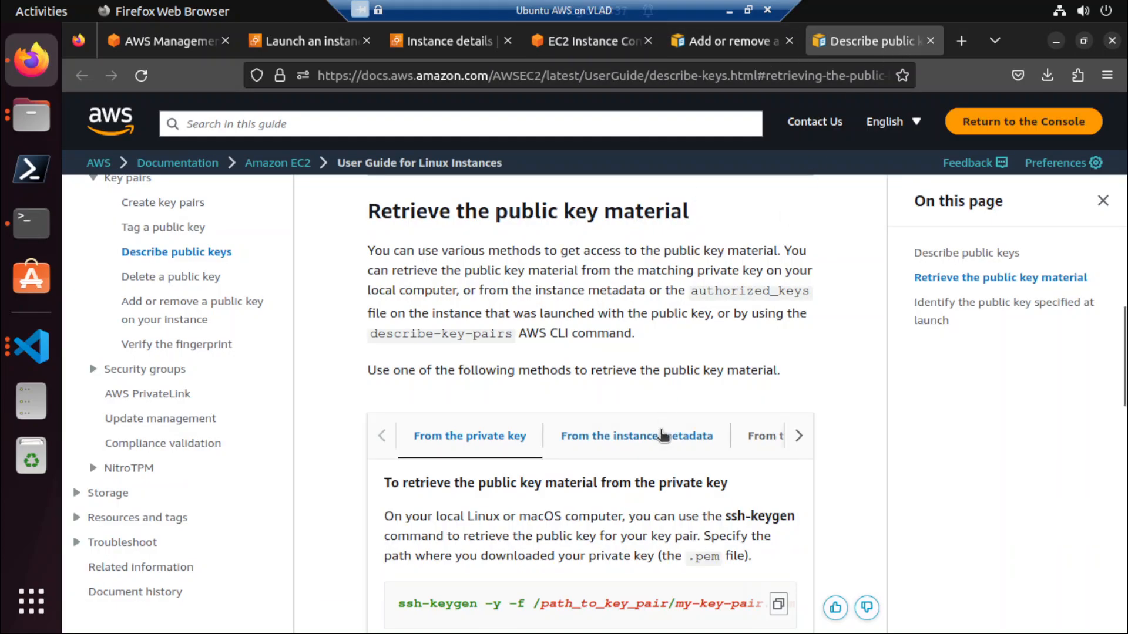
pyautogui.scroll(-2, 663, 435)
pyautogui.scroll(5, 660, 426)
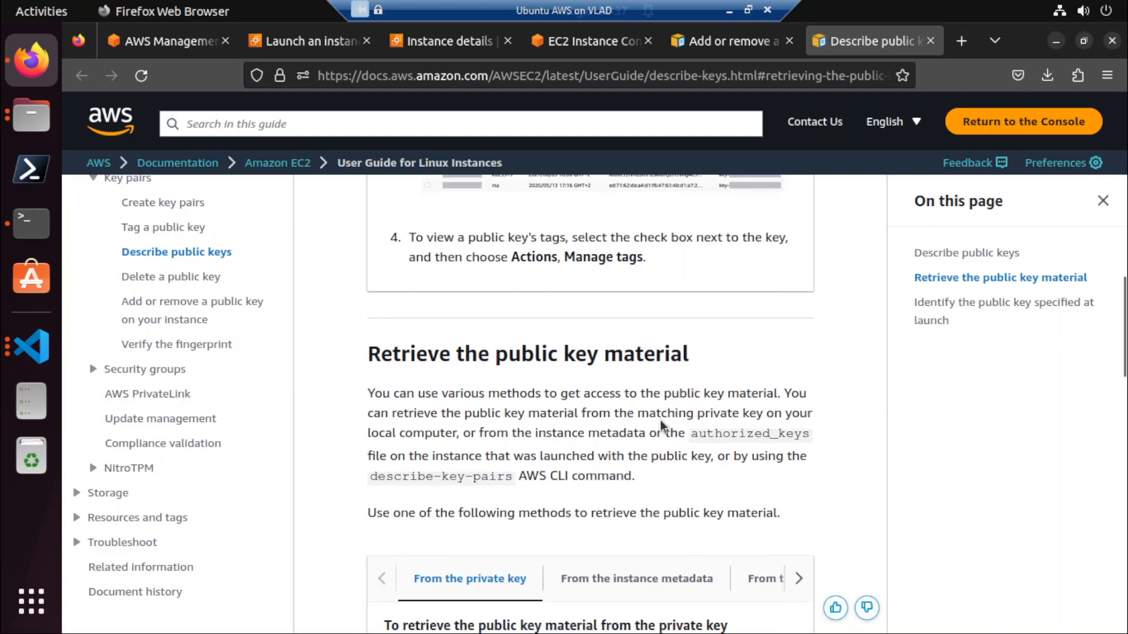
pyautogui.scroll(3, 659, 315)
pyautogui.click(721, 40)
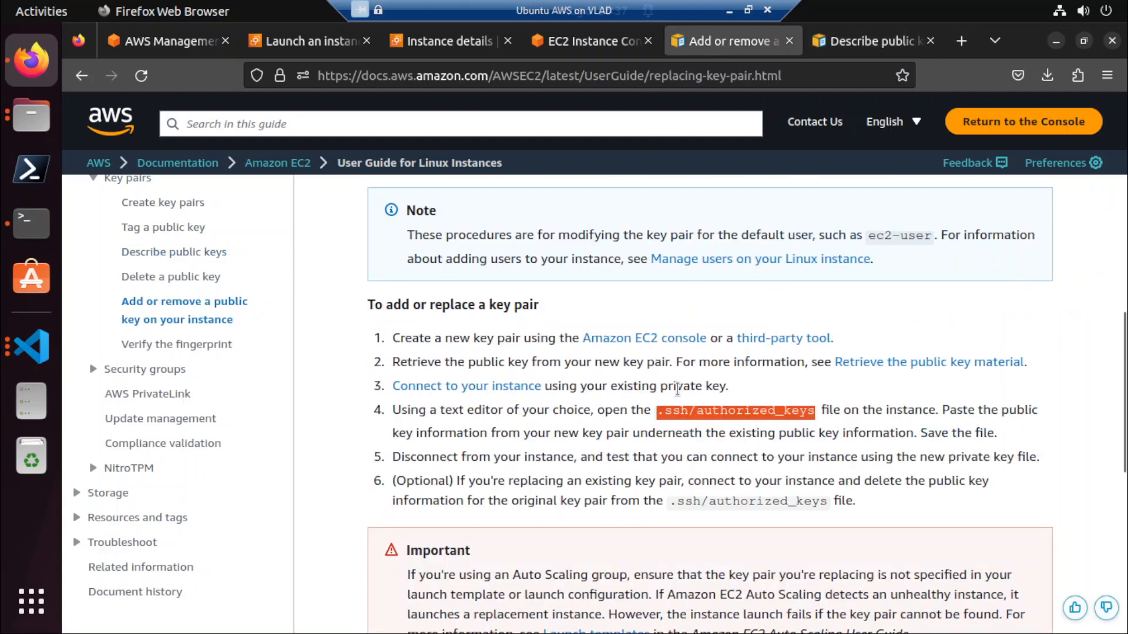
pyautogui.scroll(-3, 559, 482)
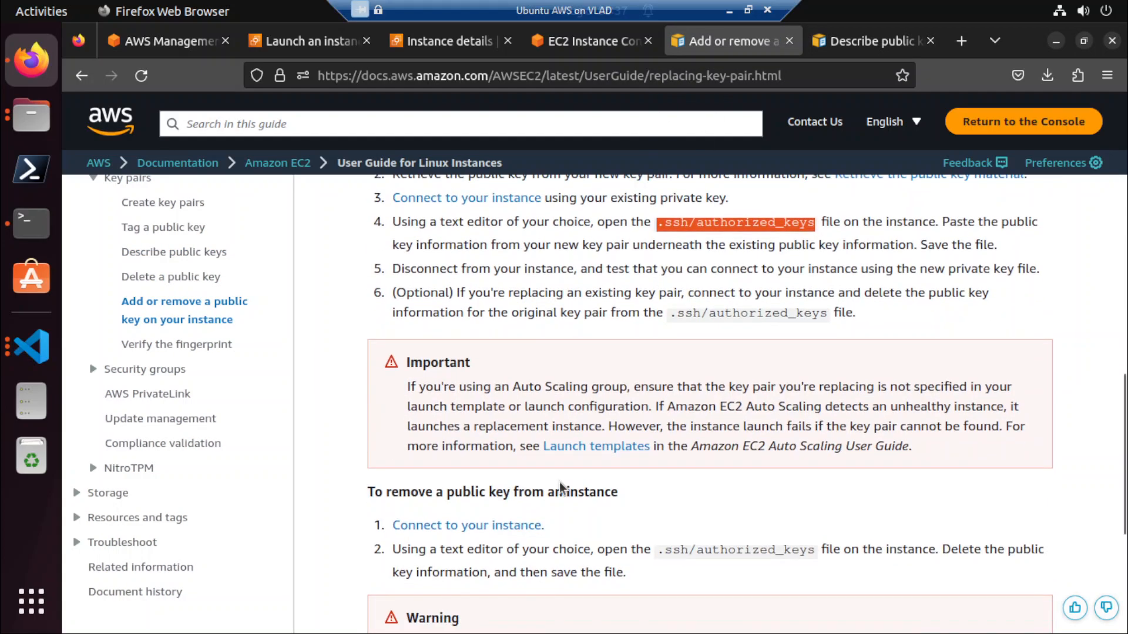
pyautogui.scroll(2, 485, 412)
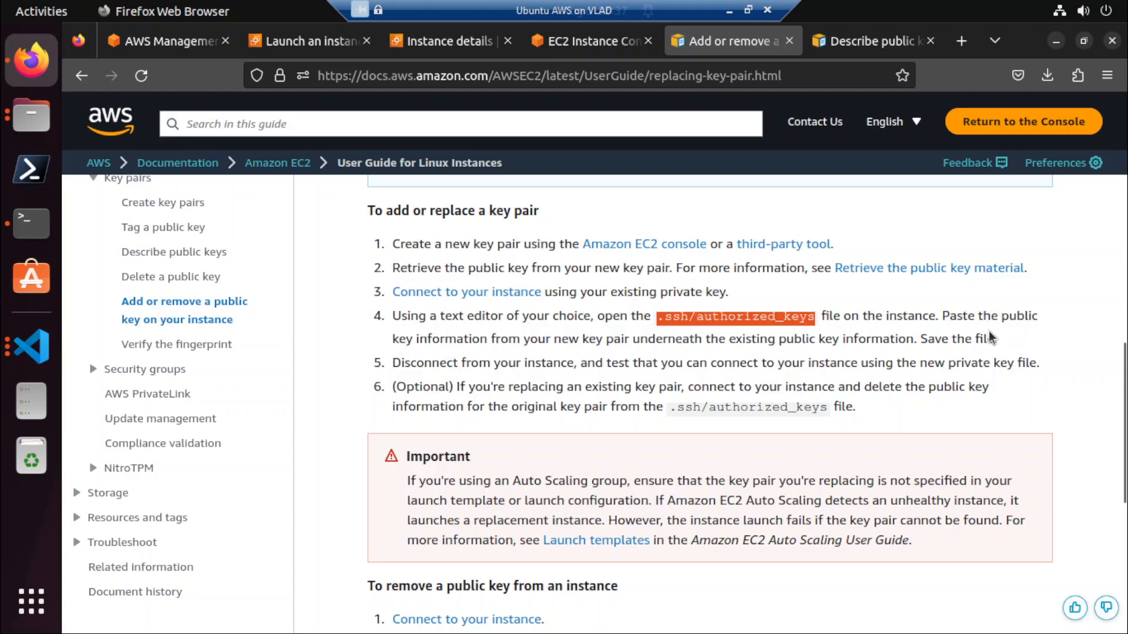
# Open Google in a new browser tab and search for "how to find .ssh in linux".
pyautogui.click(600, 41)
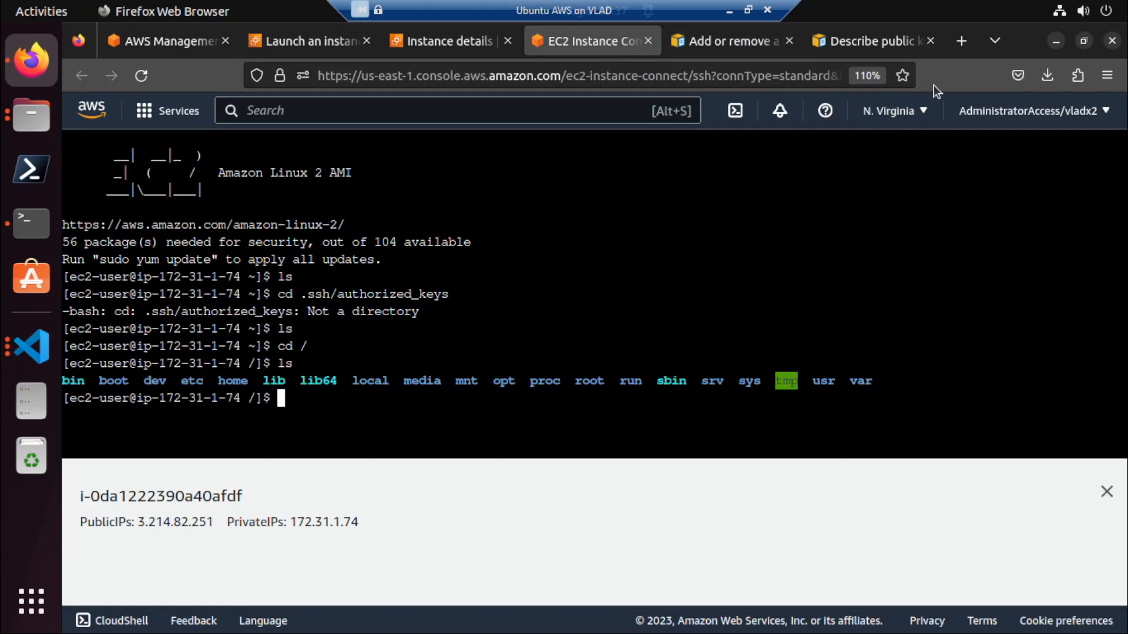
pyautogui.click(948, 48)
pyautogui.write('google.com')
pyautogui.press('Return')
pyautogui.write('hpow')
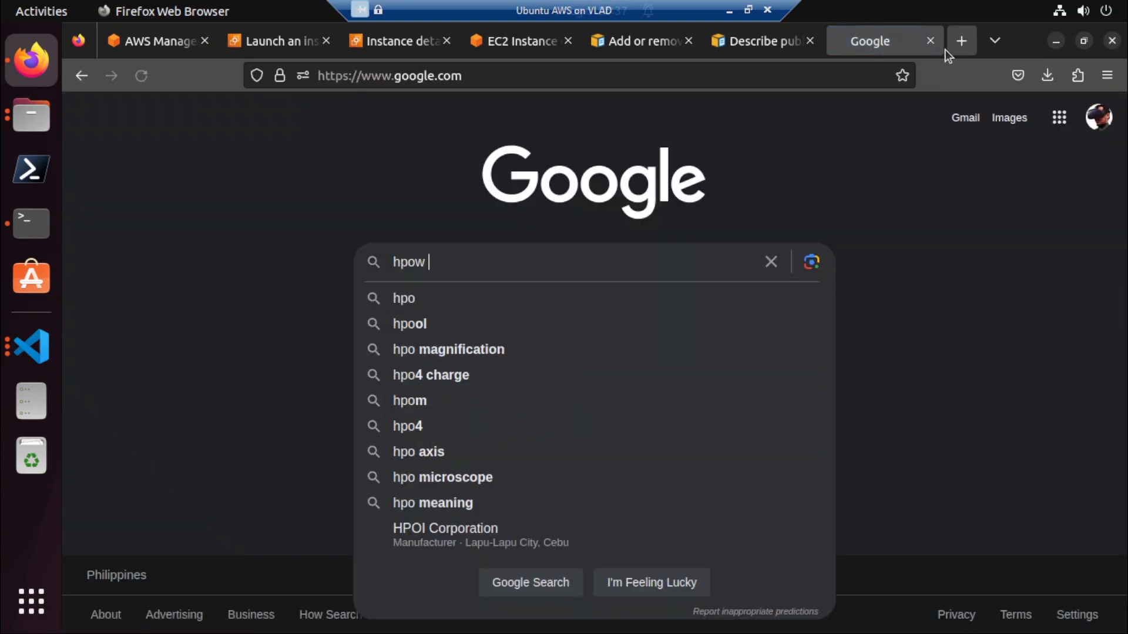
pyautogui.press('BackSpace')
pyautogui.press('BackSpace')
pyautogui.press('BackSpace')
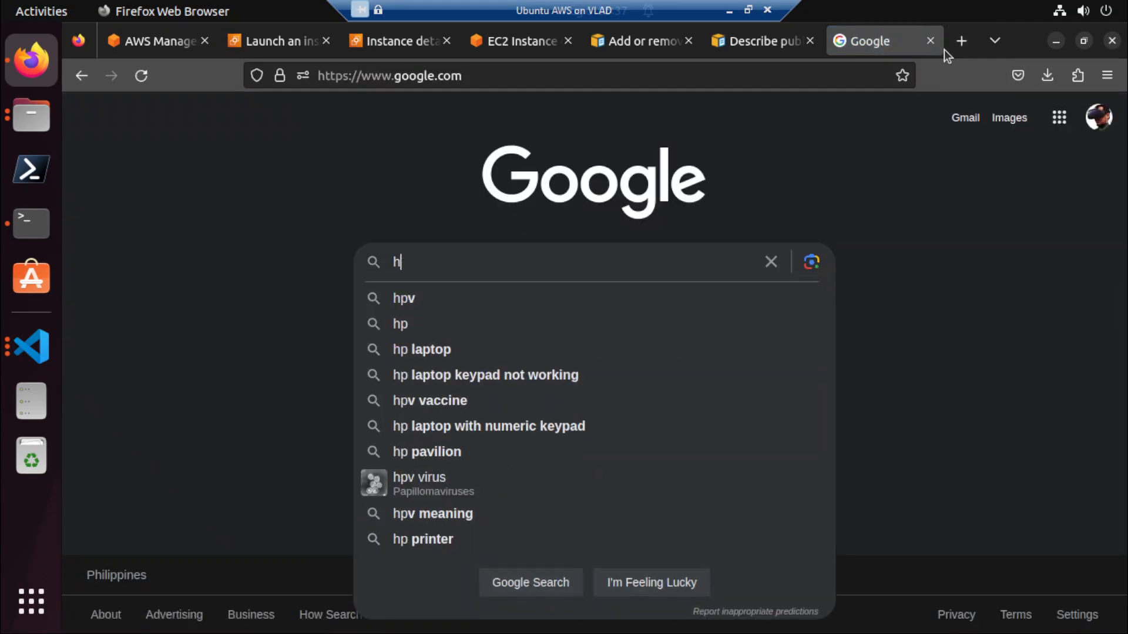
pyautogui.write('ow to find .ssg')
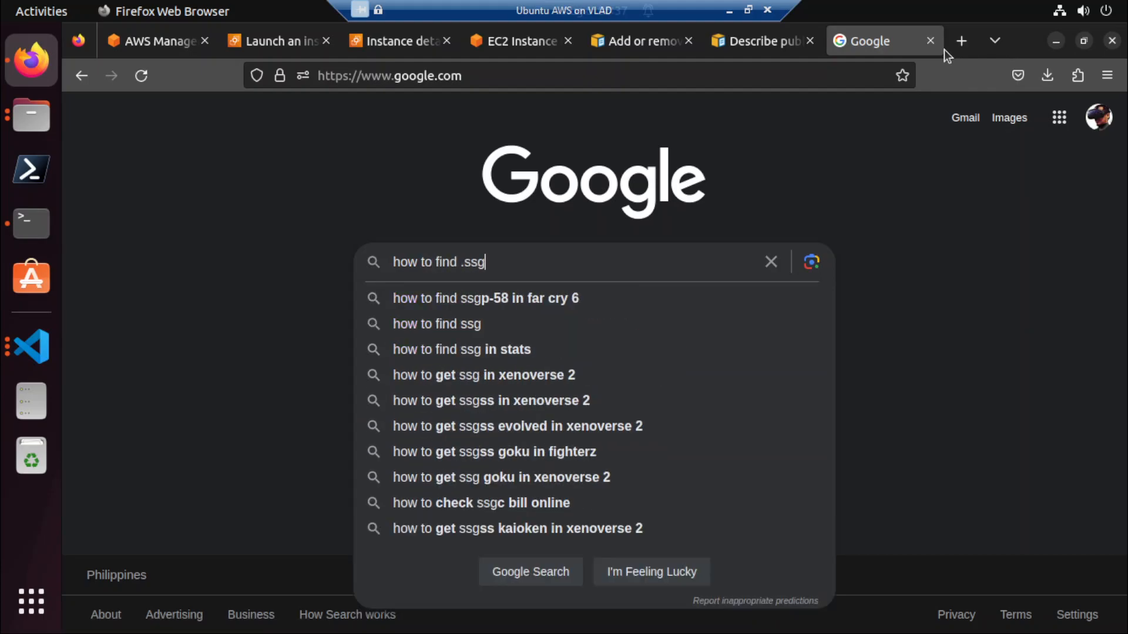
pyautogui.write(' in l')
pyautogui.press('BackSpace')
pyautogui.press('BackSpace')
pyautogui.press('BackSpace')
pyautogui.press('BackSpace')
pyautogui.press('BackSpace')
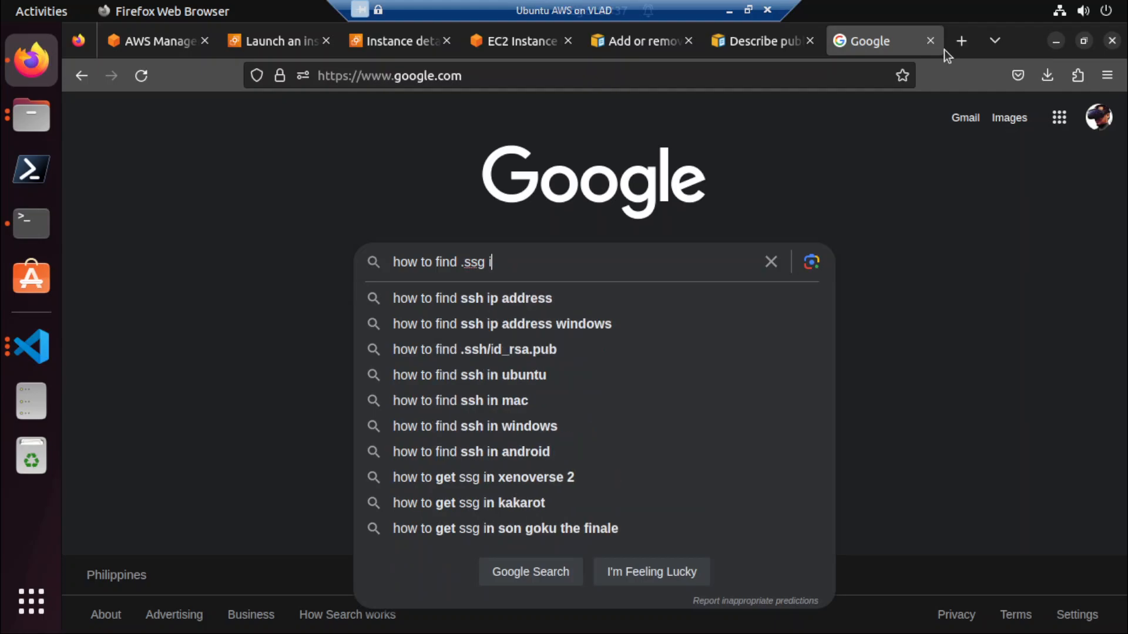
pyautogui.press('BackSpace')
pyautogui.write('h i')
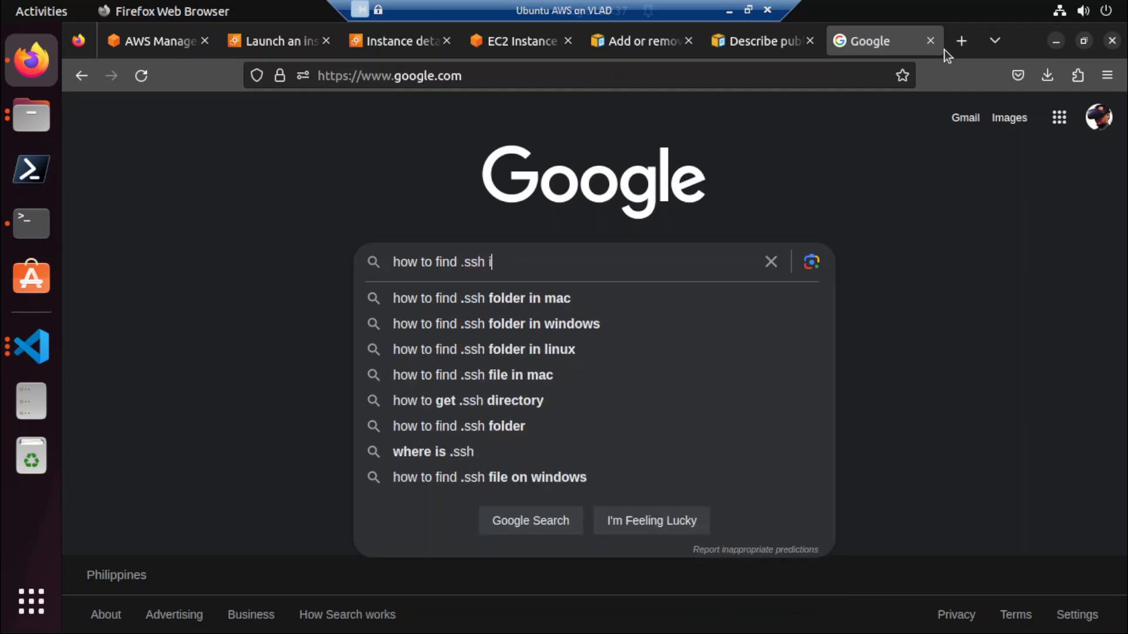
pyautogui.write('n linux')
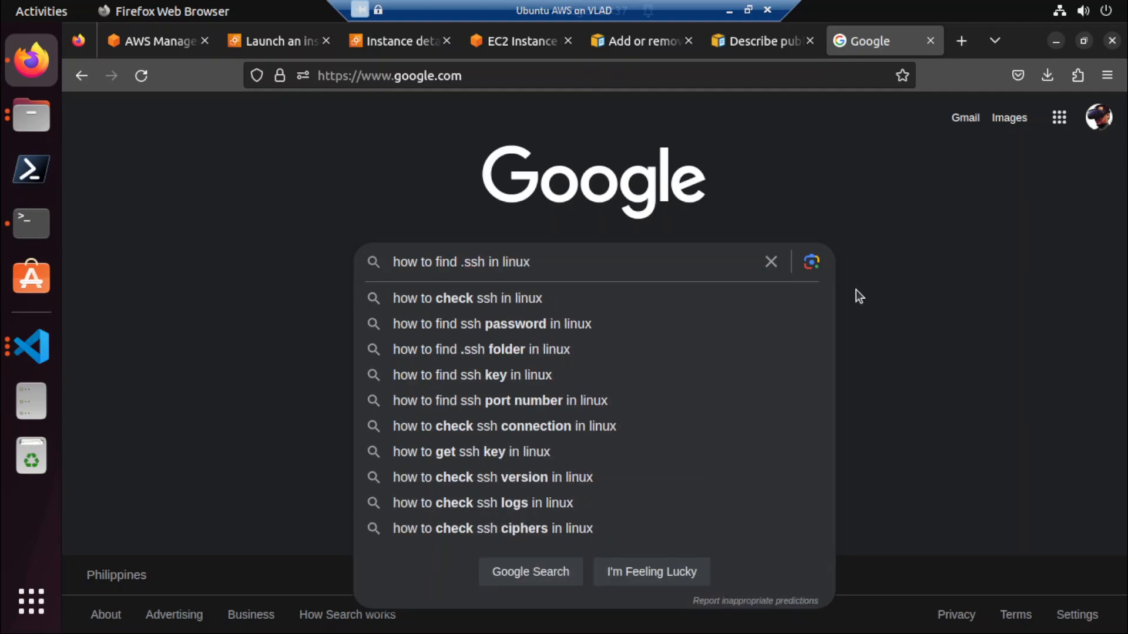
pyautogui.press('Return')
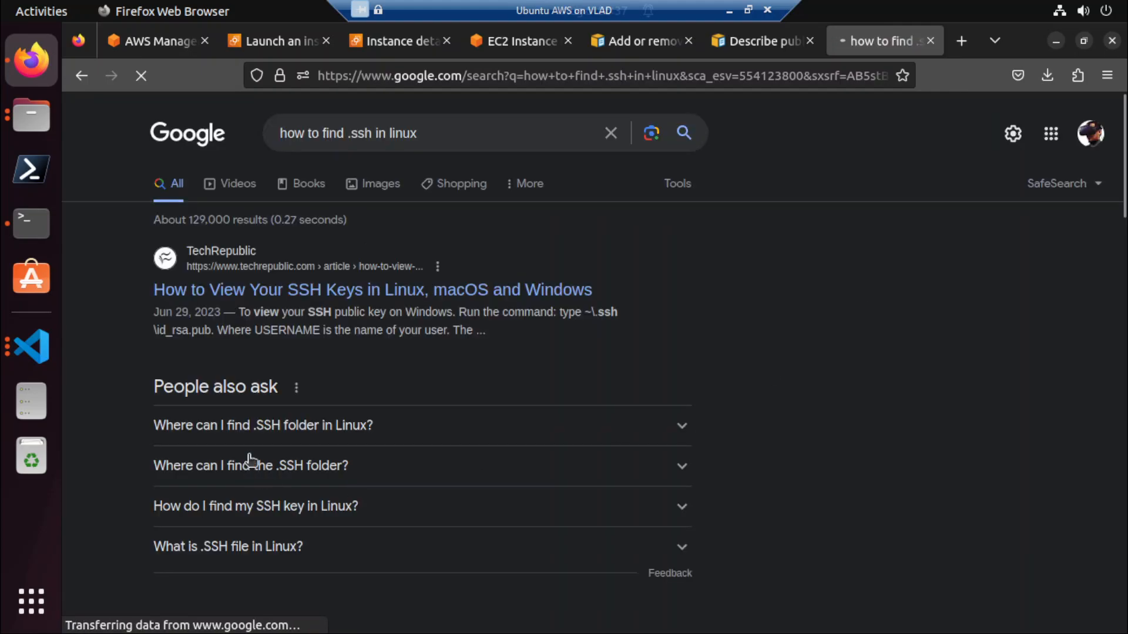
# Open the TechRepublic article on viewing SSH keys and read its Linux and macOS instructions.
pyautogui.click(300, 291)
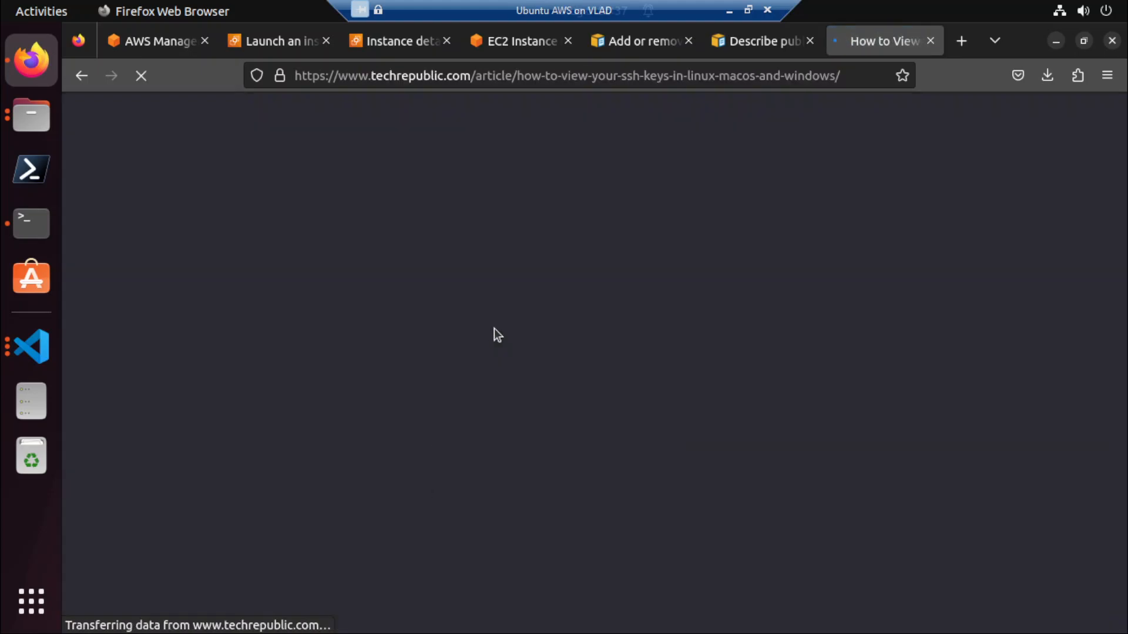
pyautogui.scroll(-12, 523, 358)
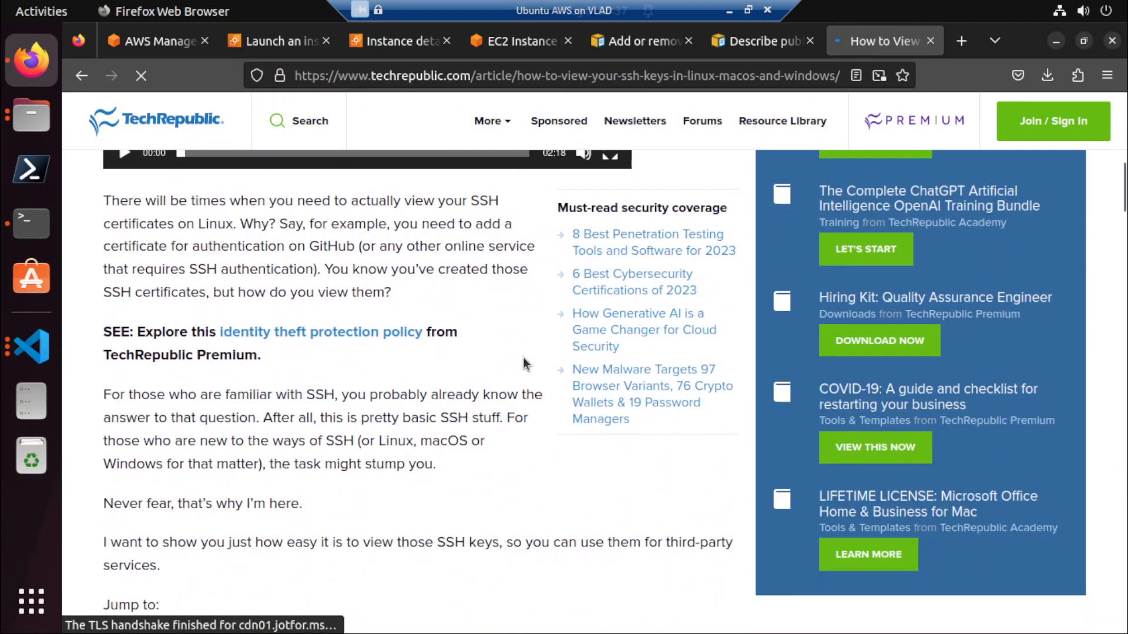
pyautogui.scroll(-10, 523, 363)
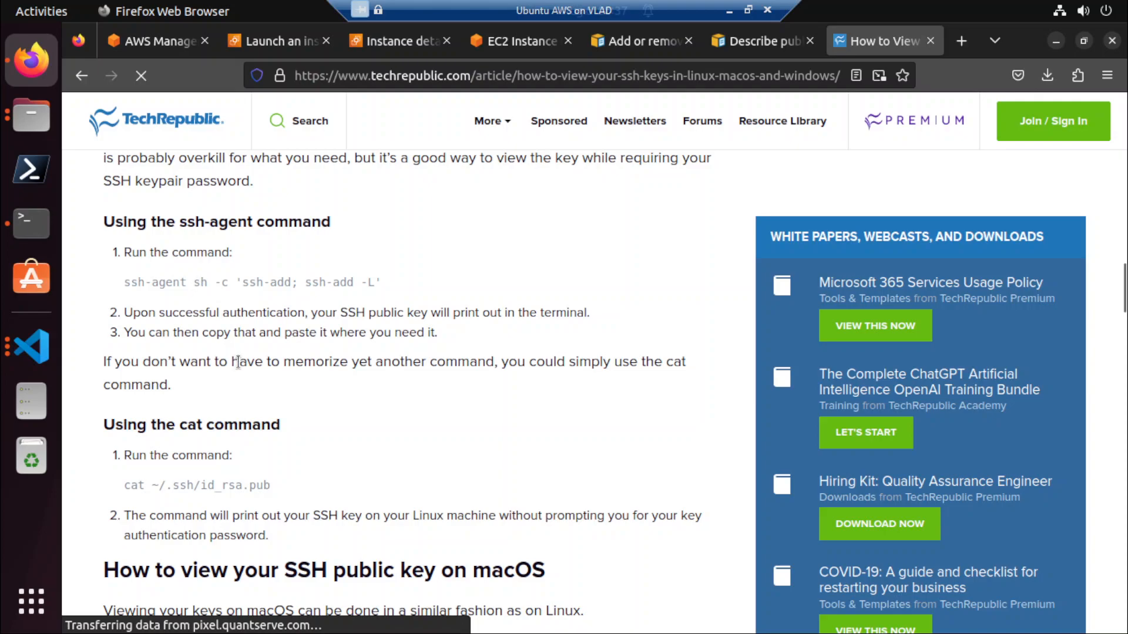
pyautogui.scroll(-3, 238, 362)
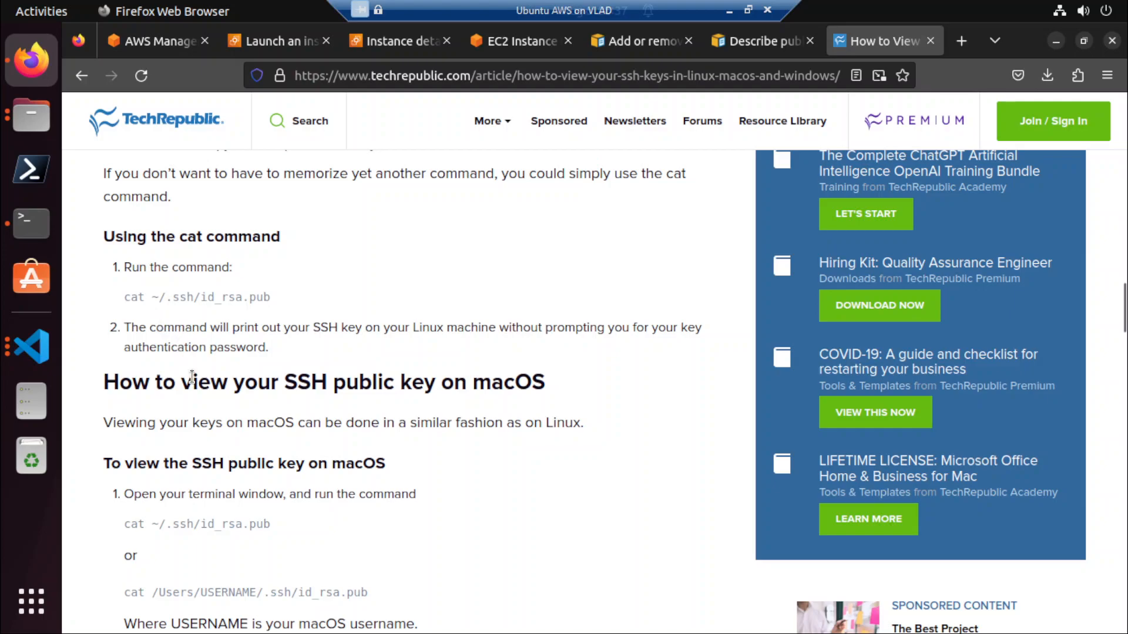
pyautogui.scroll(-6, 192, 375)
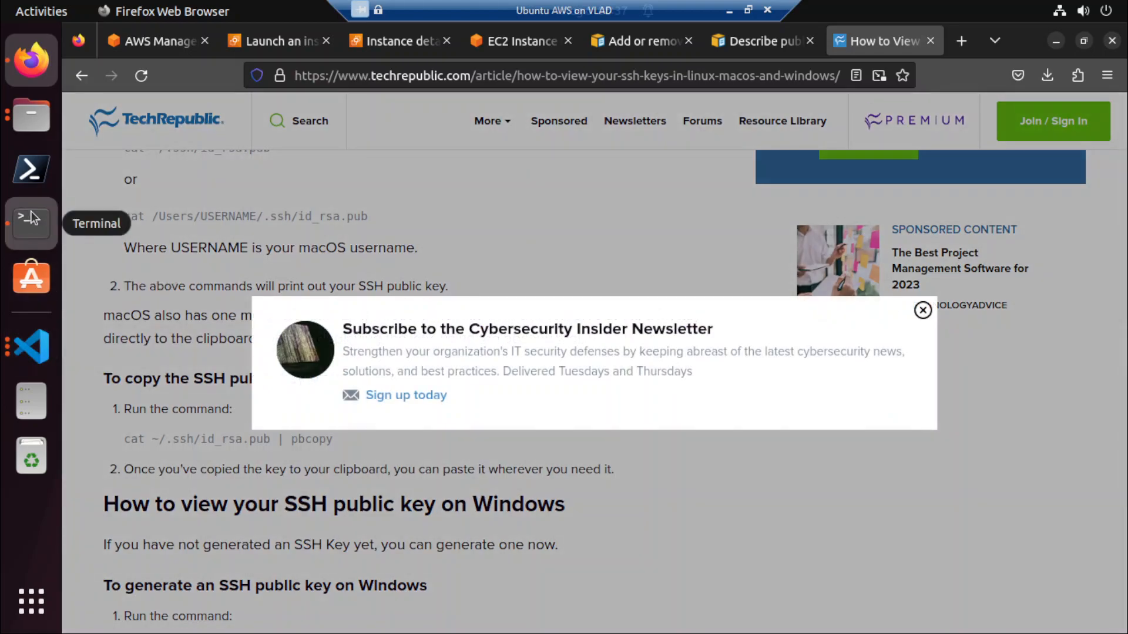
# Dismiss the article's newsletter pop-up and read the sections on Windows SSH keys and viewing the private key.
pyautogui.click(32, 218)
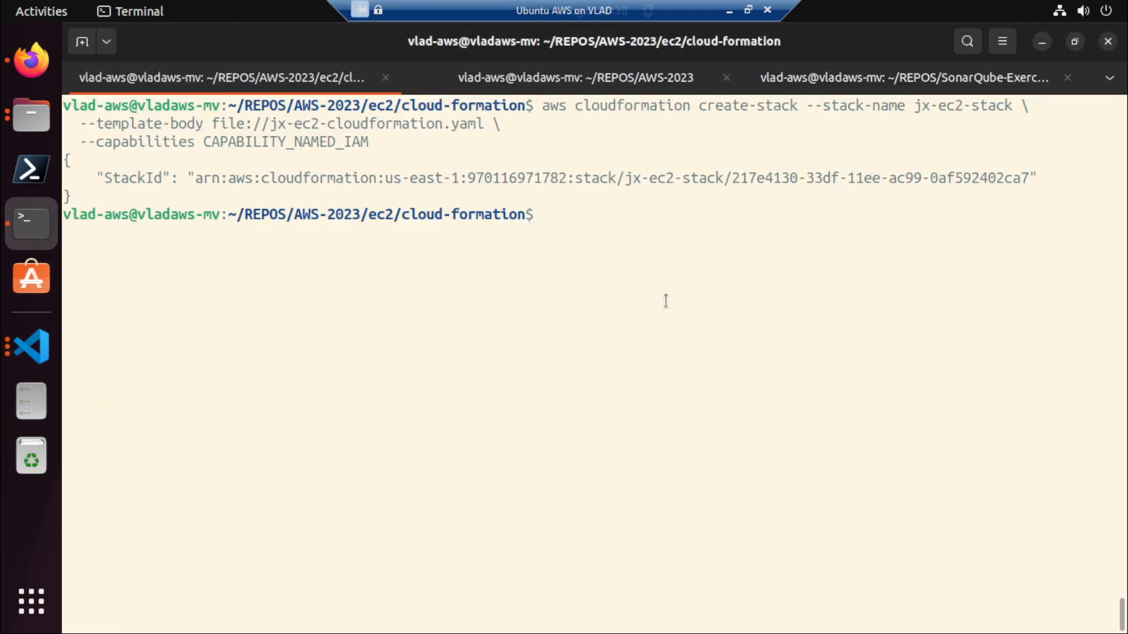
pyautogui.click(44, 72)
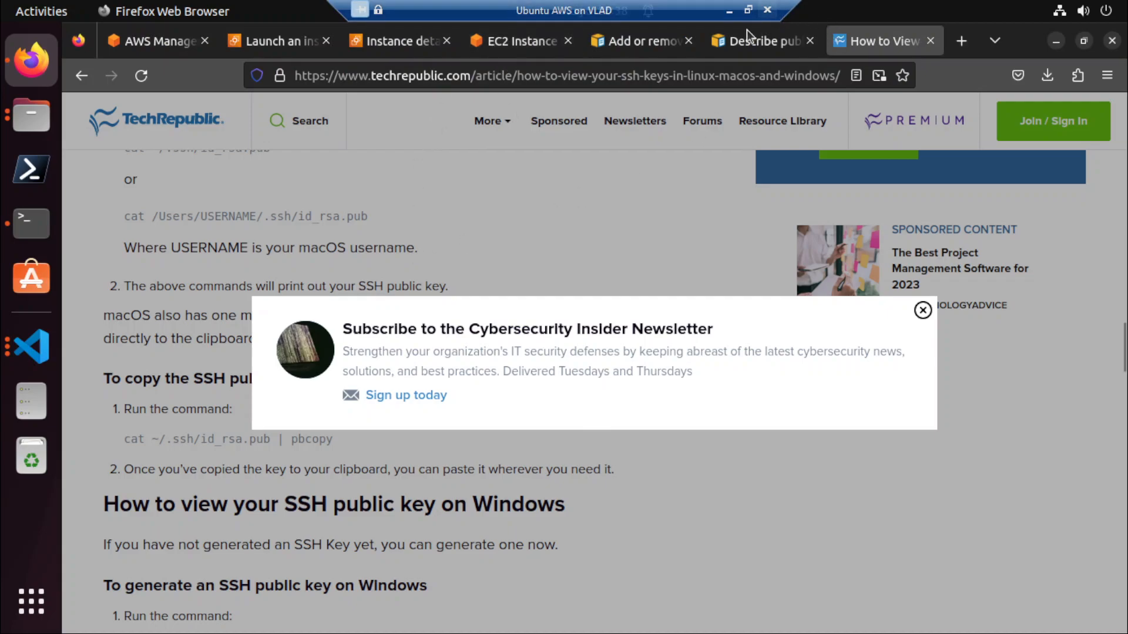
pyautogui.click(750, 45)
pyautogui.click(881, 44)
pyautogui.click(922, 310)
pyautogui.scroll(-5, 507, 452)
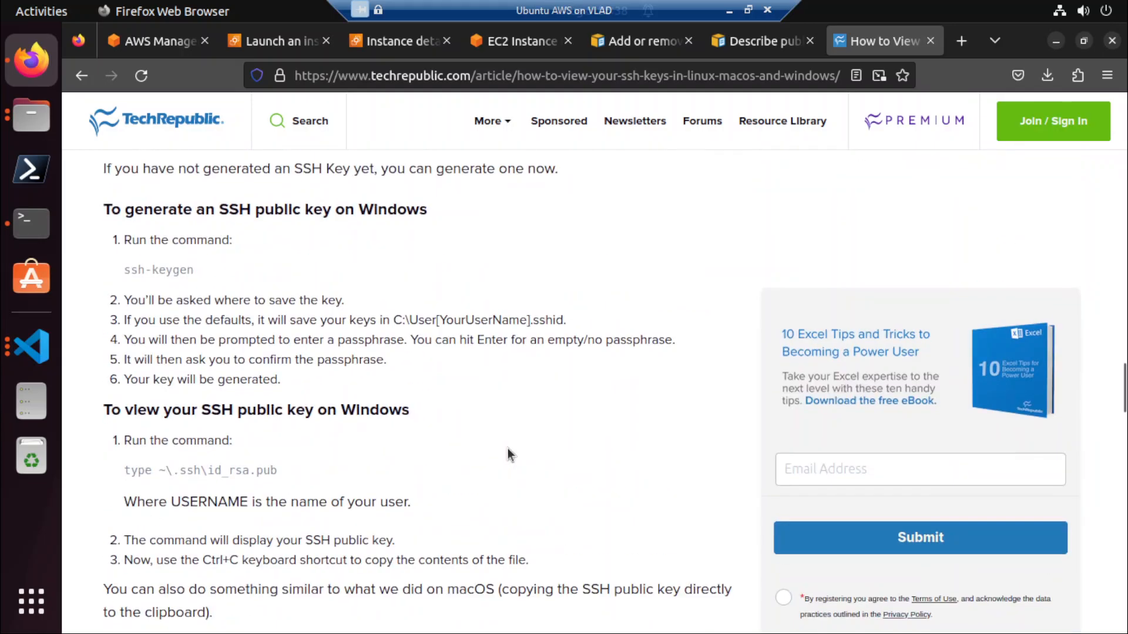
pyautogui.scroll(-8, 508, 449)
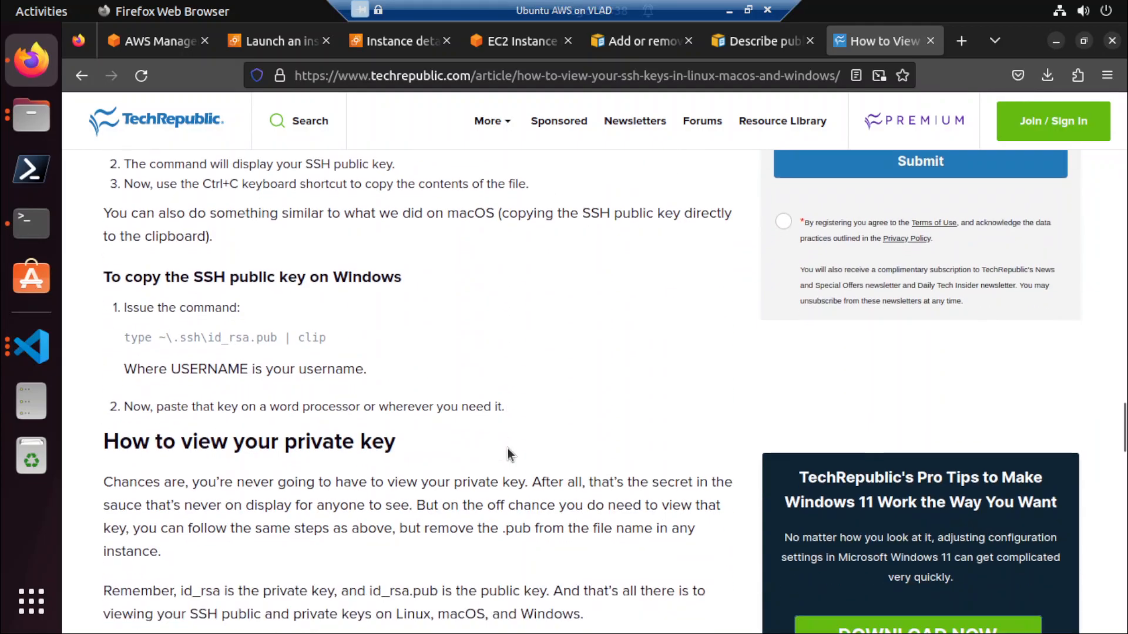
pyautogui.scroll(-7, 508, 449)
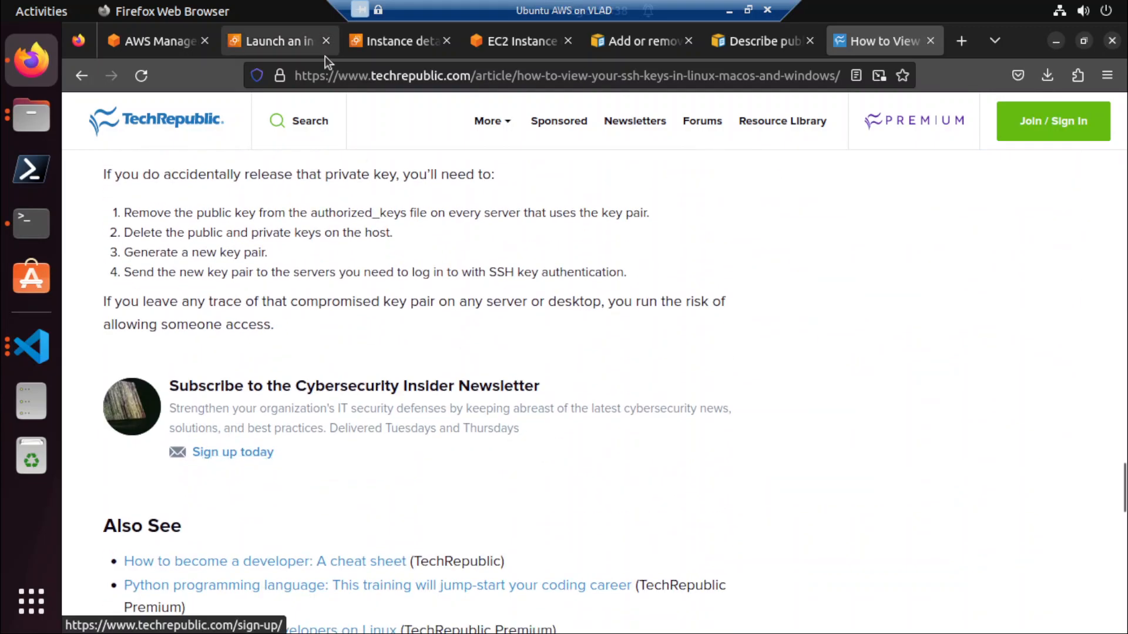
# Change to the ~/.ssh directory in the EC2 instance's terminal and list its contents.
pyautogui.click(521, 44)
pyautogui.write('cd ~/.ssh')
pyautogui.press('Return')
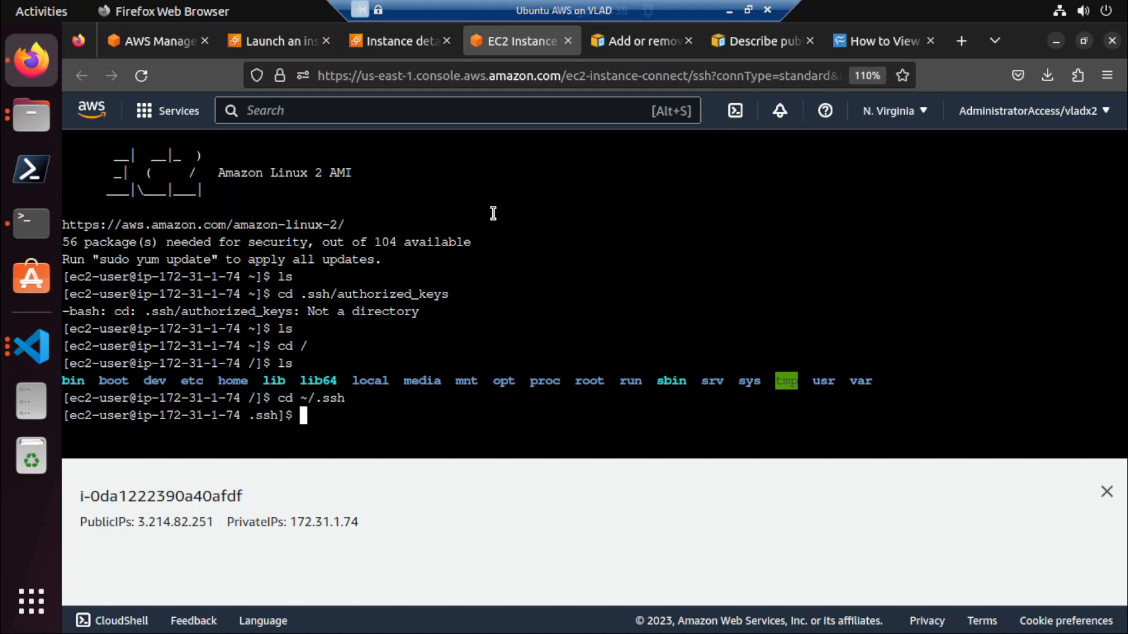
pyautogui.write('ls')
pyautogui.press('Return')
# Try twice to change into authorized_keys with cd, listing the .ssh directory between the attempts.
pyautogui.write('cd au')
pyautogui.press('BackSpace')
pyautogui.write('ut')
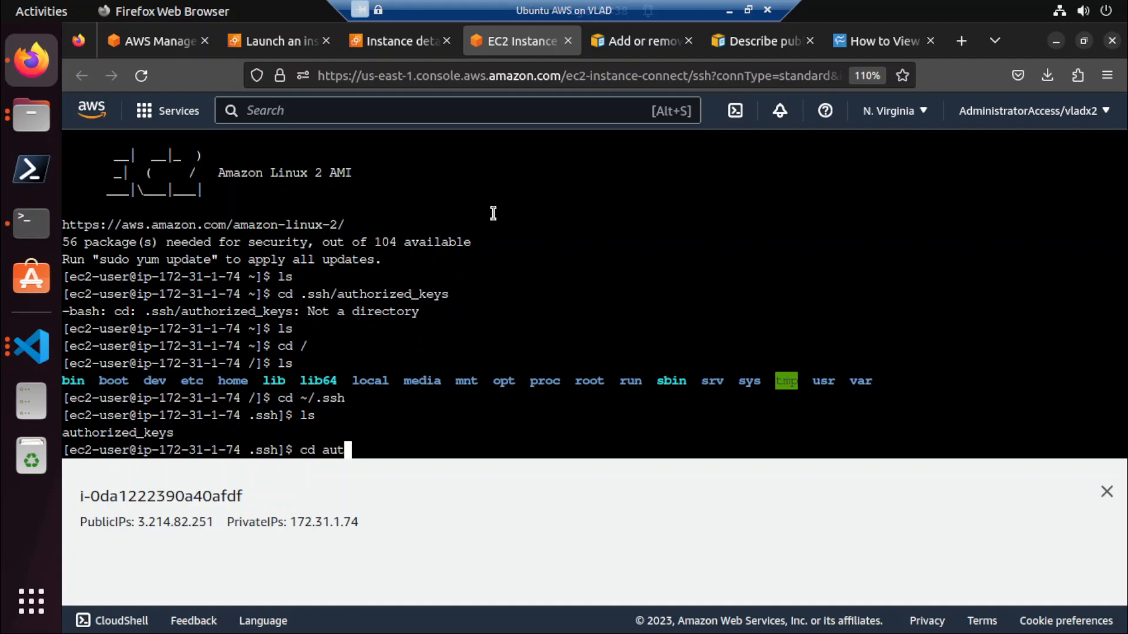
pyautogui.write('horized_keys')
pyautogui.press('Return')
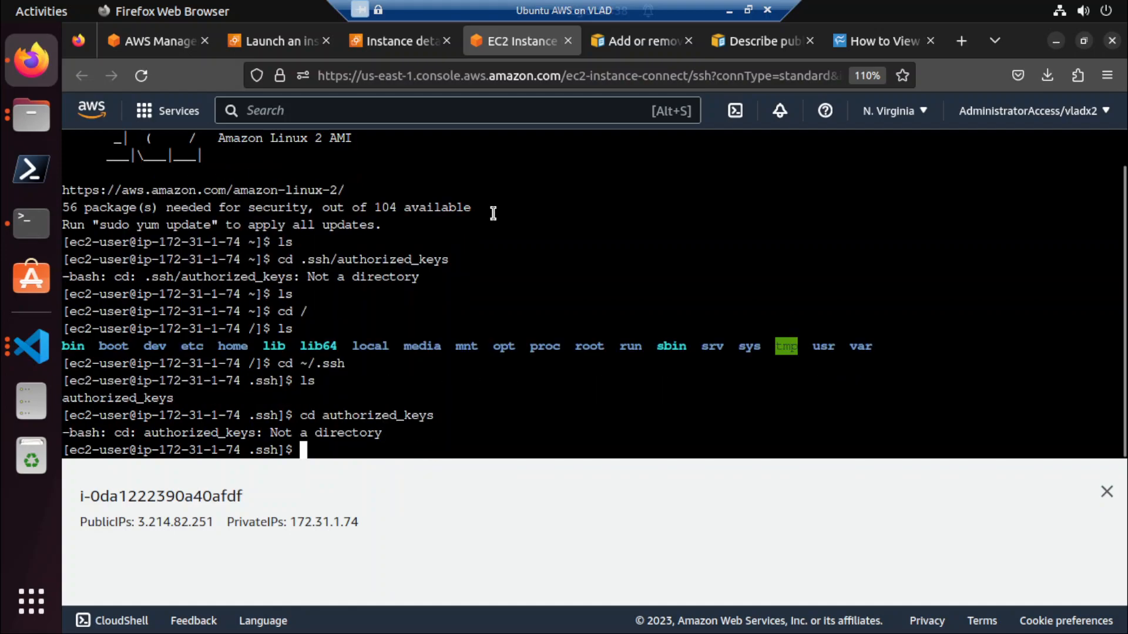
pyautogui.write('ls')
pyautogui.press('Return')
pyautogui.write('cd autho')
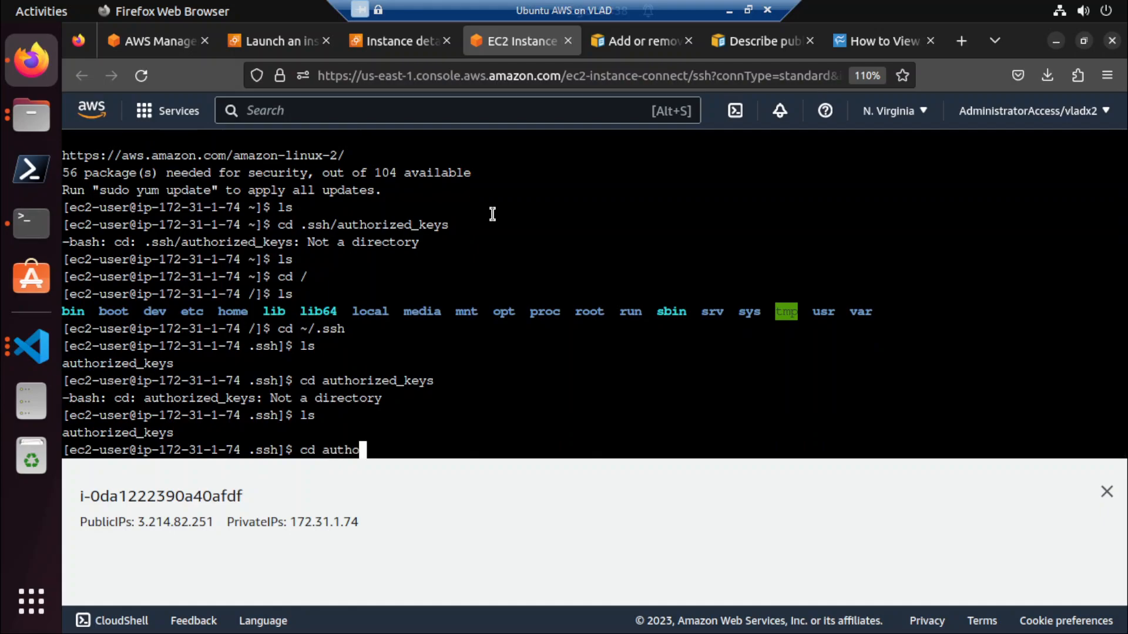
pyautogui.write('rized_keys')
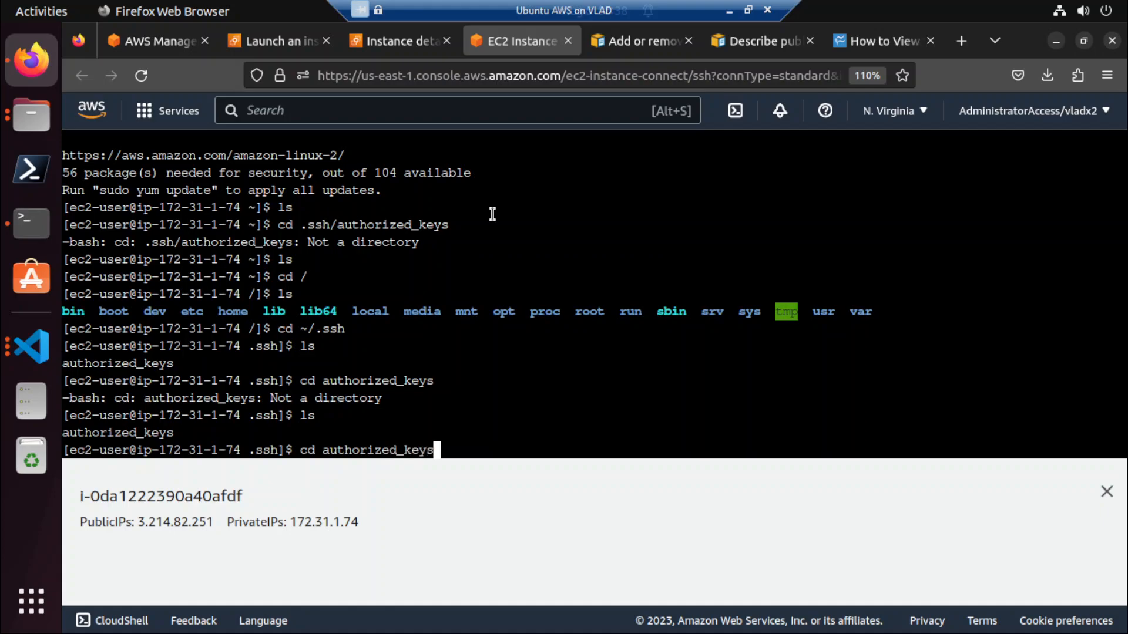
pyautogui.press('Return')
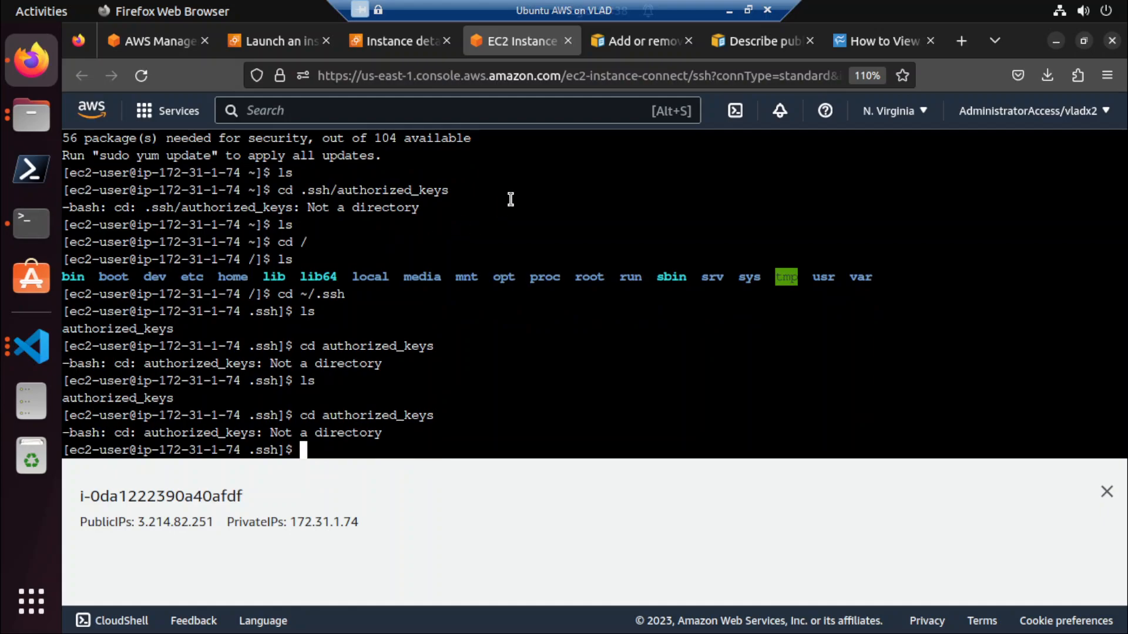
# Recheck the guide's steps for adding a key pair and open authorized_keys in vim on the EC2 instance.
pyautogui.click(657, 44)
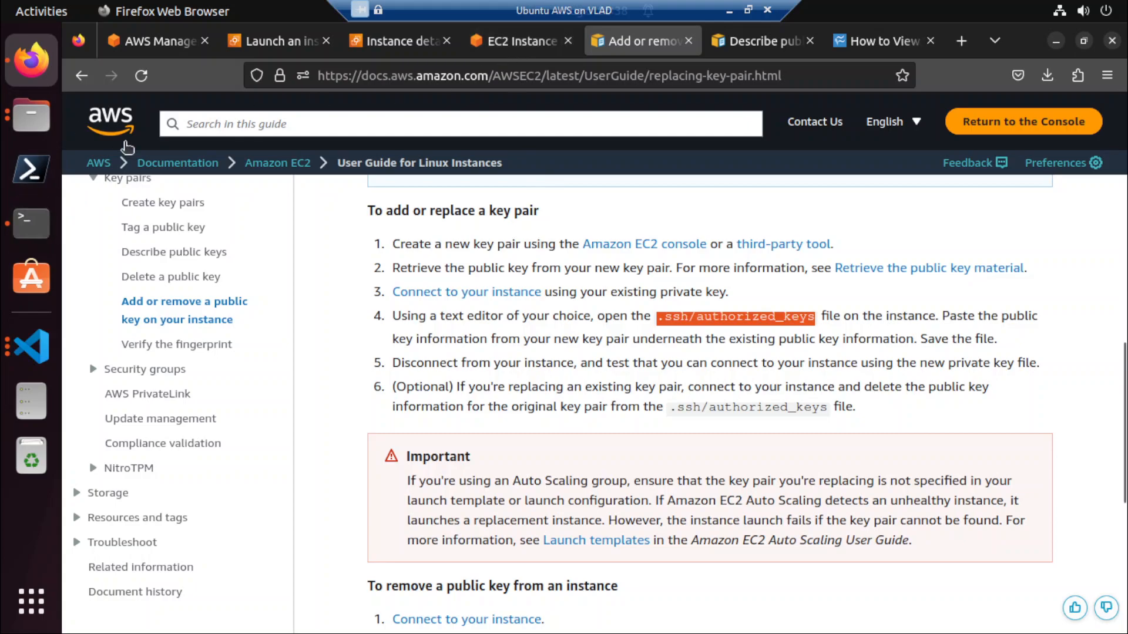
pyautogui.click(379, 46)
pyautogui.click(528, 41)
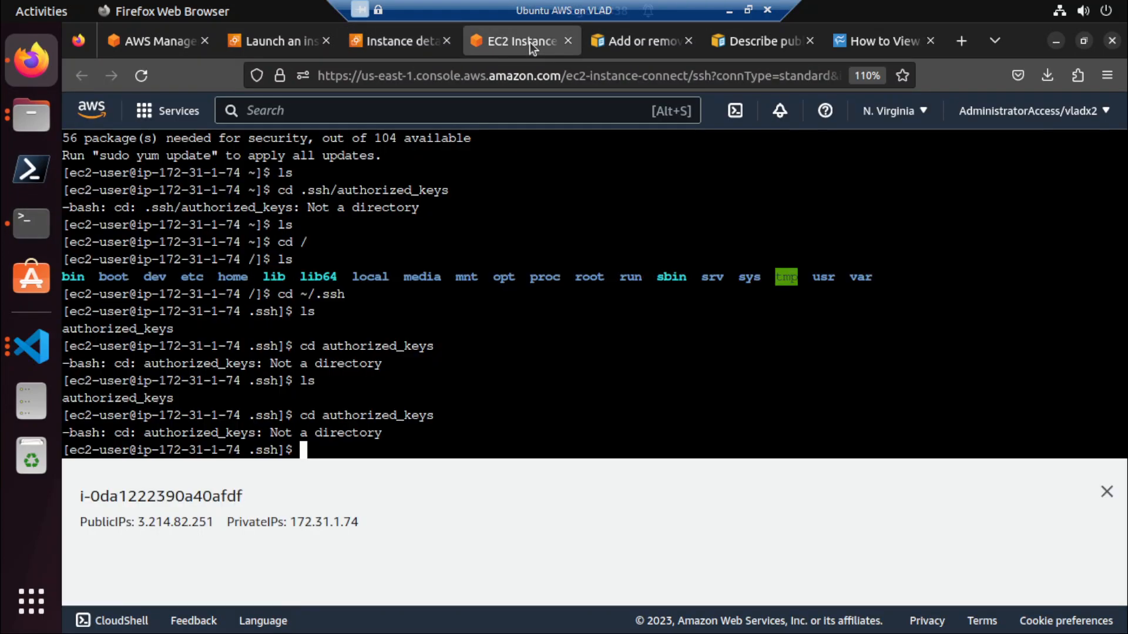
pyautogui.write('vim a')
pyautogui.press('Tab')
pyautogui.press('Return')
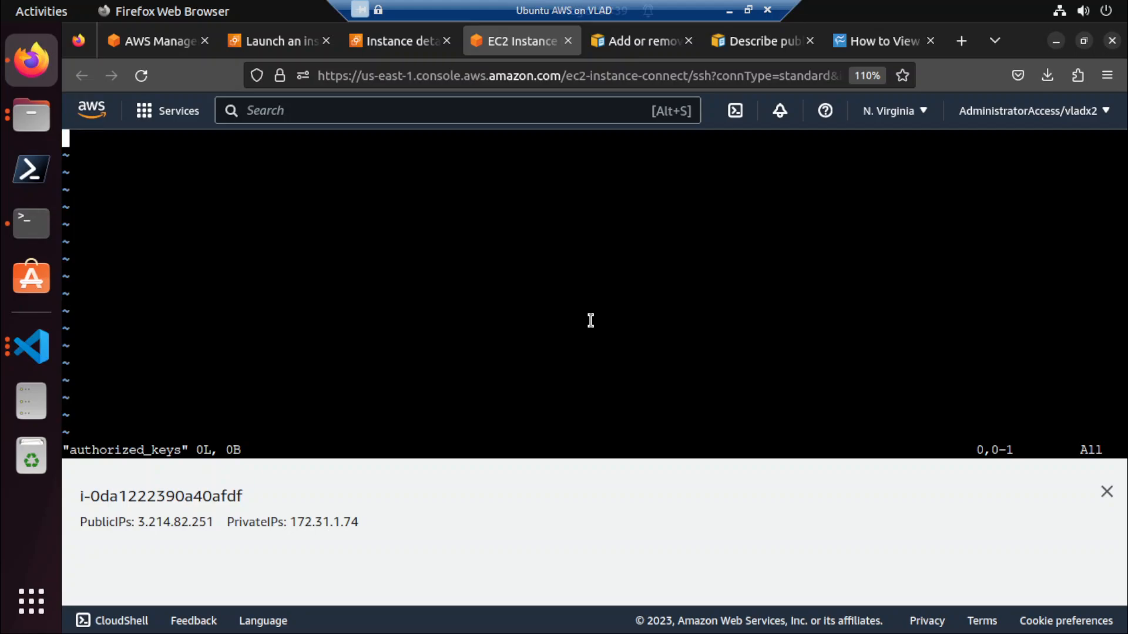
# Review the AWS guide pages on removing a public key and on retrieving the public key material from the private key.
pyautogui.click(742, 38)
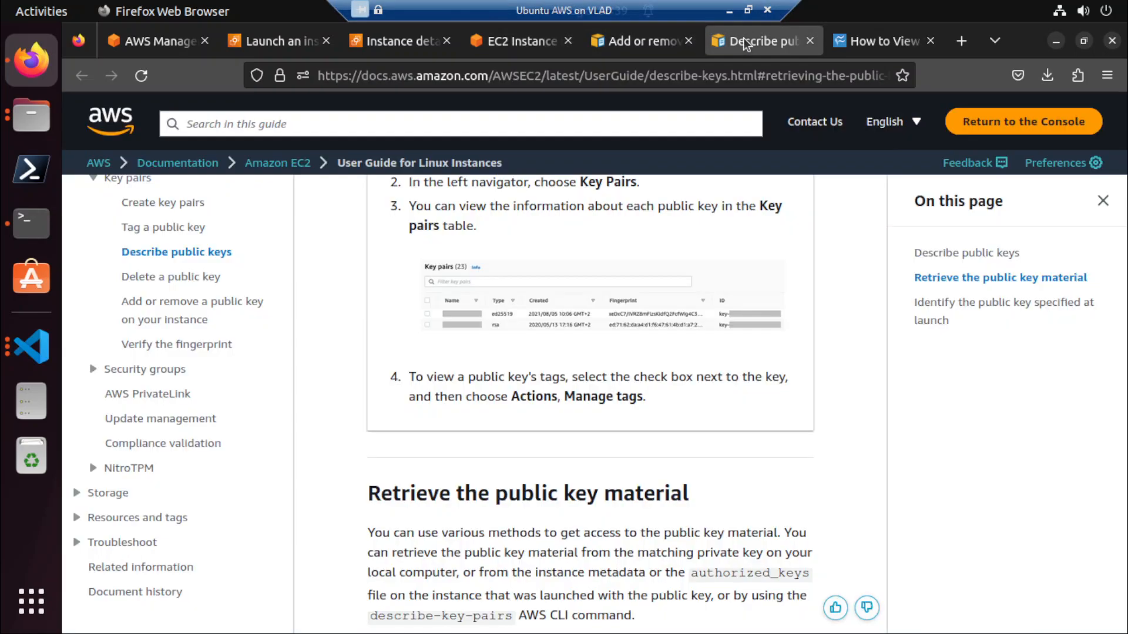
pyautogui.scroll(-3, 744, 405)
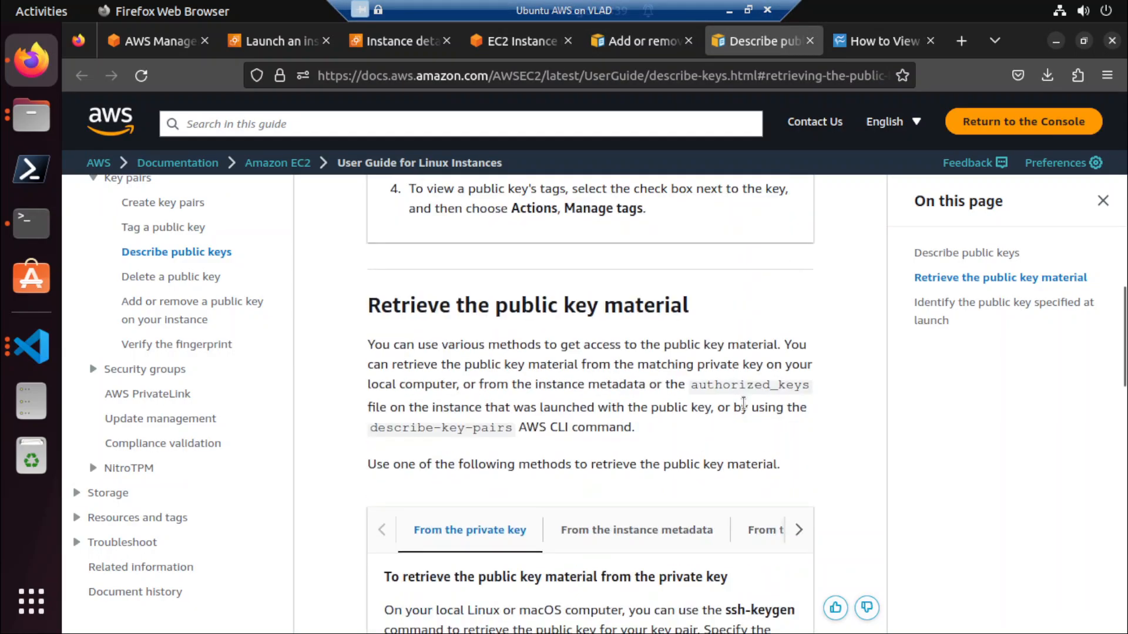
pyautogui.scroll(5, 743, 404)
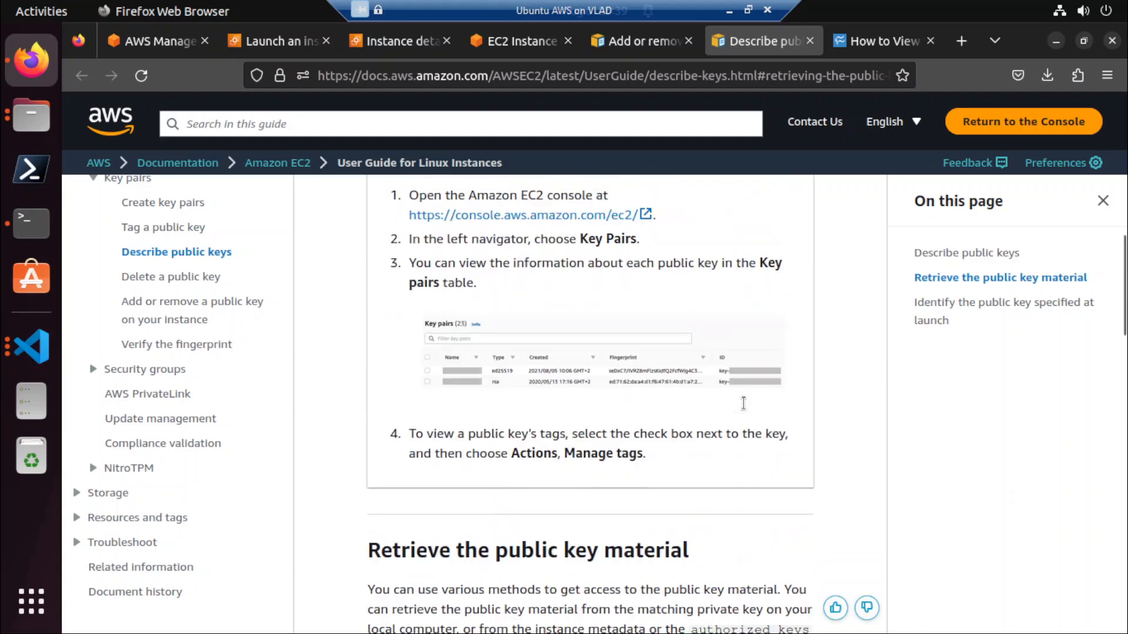
pyautogui.click(633, 50)
pyautogui.scroll(-2, 678, 352)
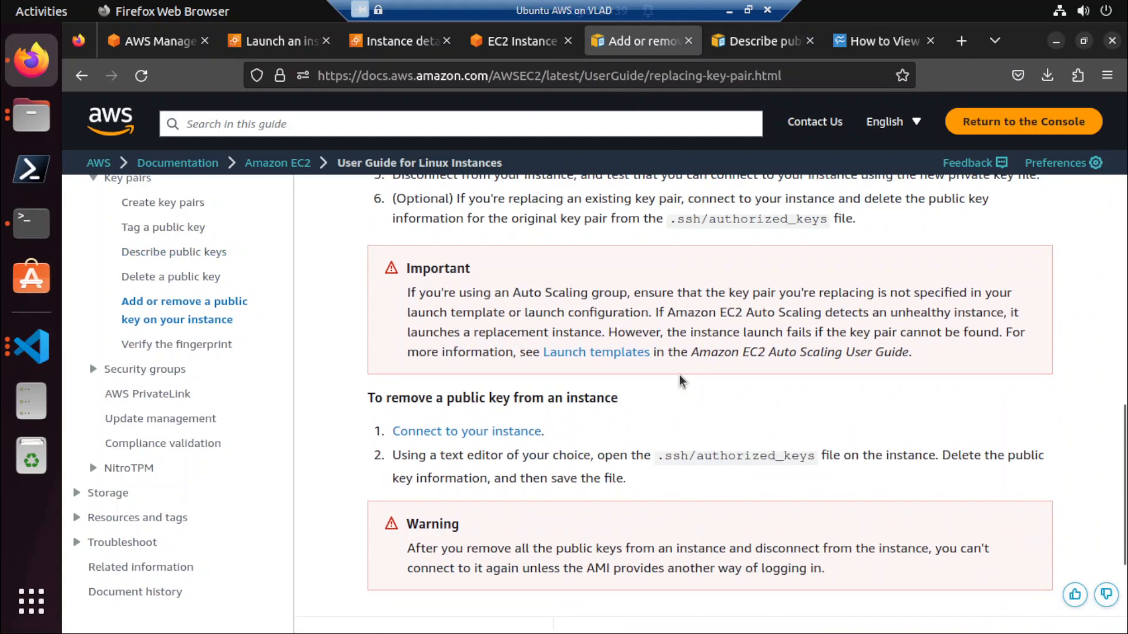
pyautogui.scroll(-3, 679, 375)
pyautogui.click(752, 43)
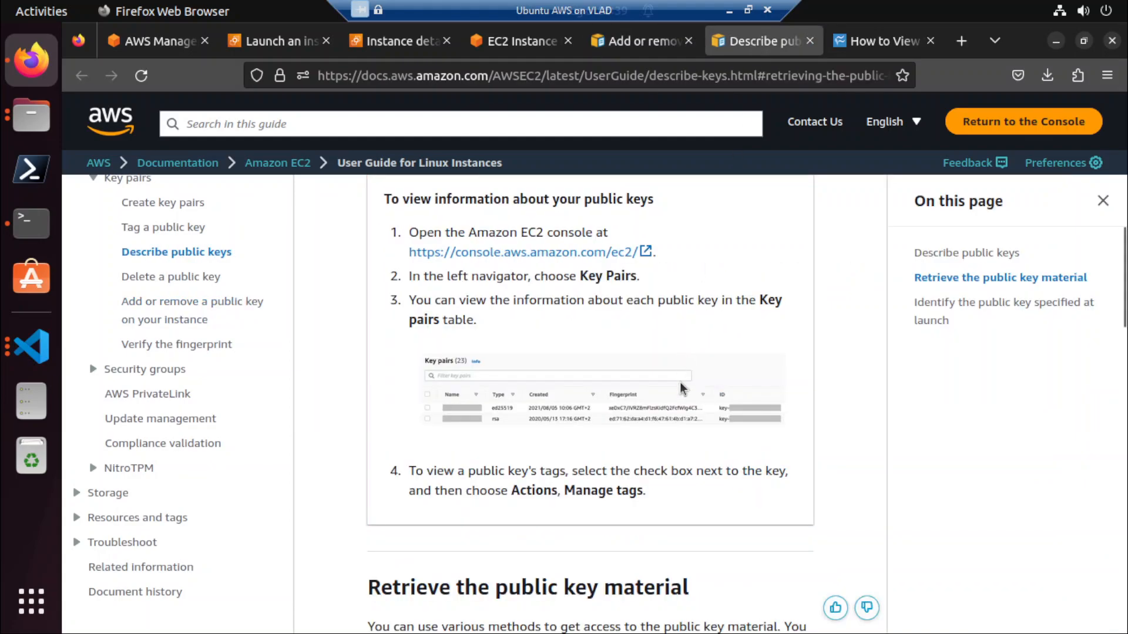
pyautogui.scroll(-3, 680, 379)
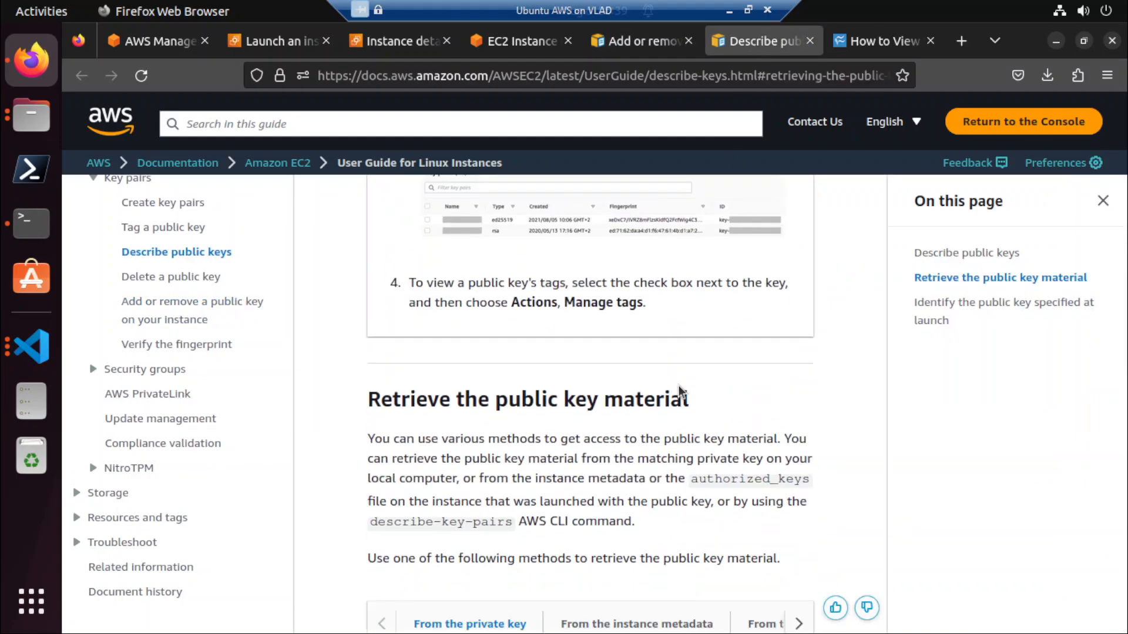
pyautogui.scroll(-3, 678, 386)
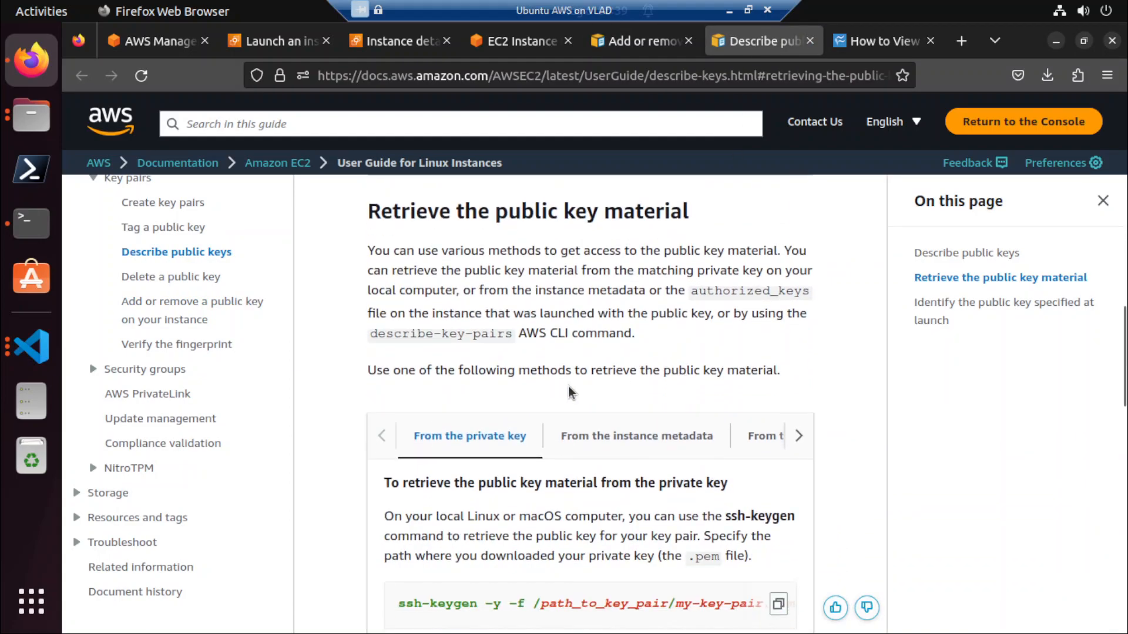
pyautogui.scroll(-2, 569, 386)
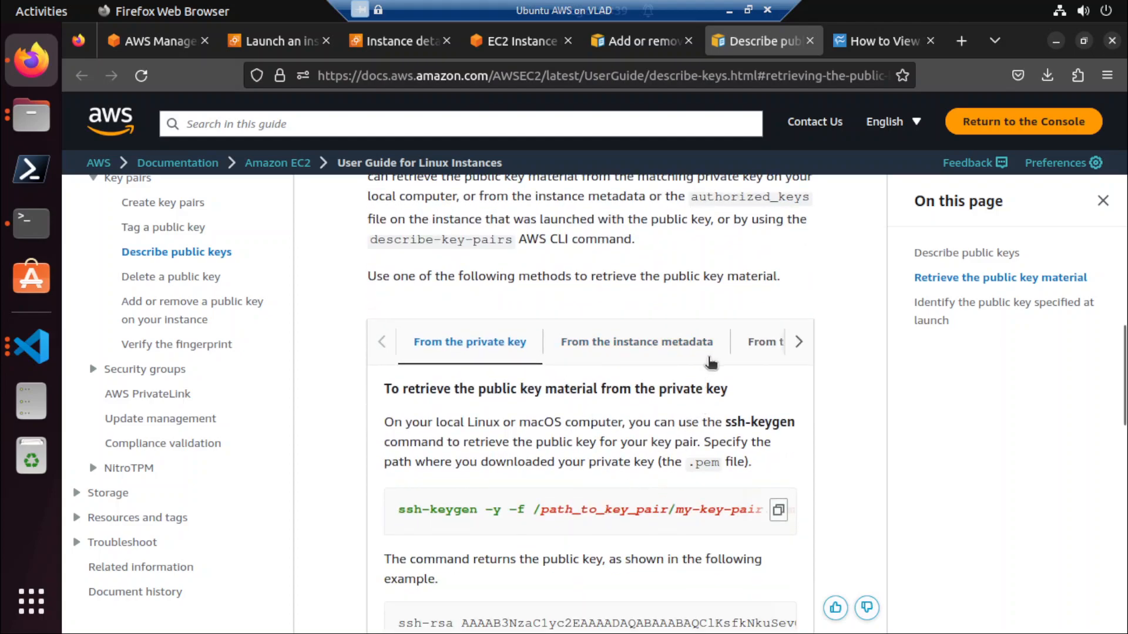
# Examine the guide's methods for retrieving public key material and its AWS CLI instructions for describing a public key.
pyautogui.click(800, 341)
pyautogui.click(799, 342)
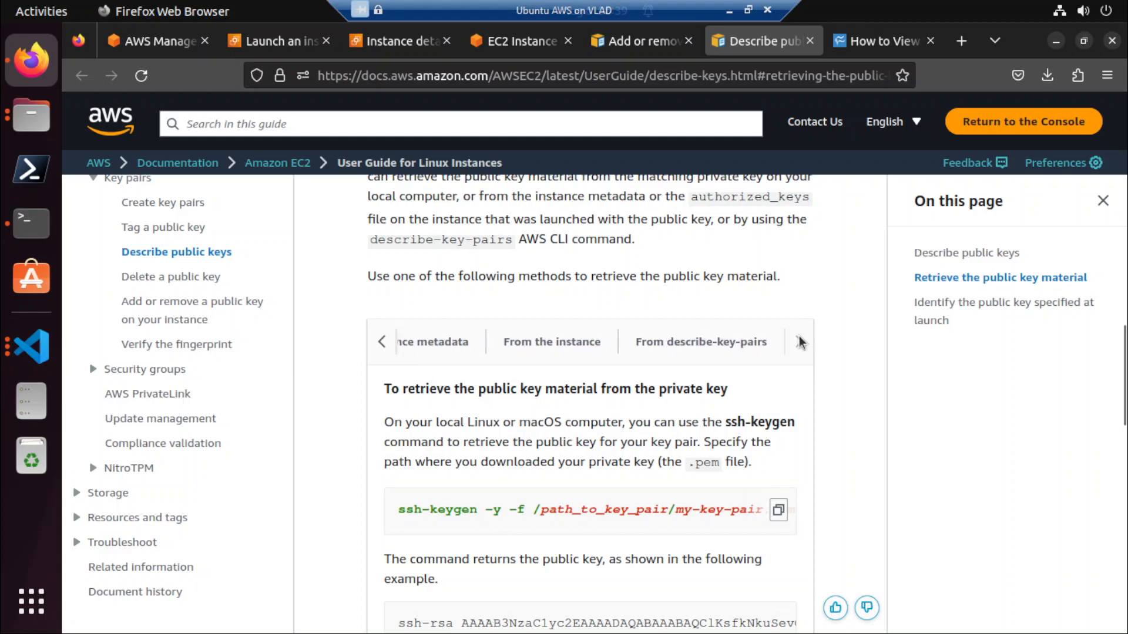
pyautogui.scroll(8, 799, 341)
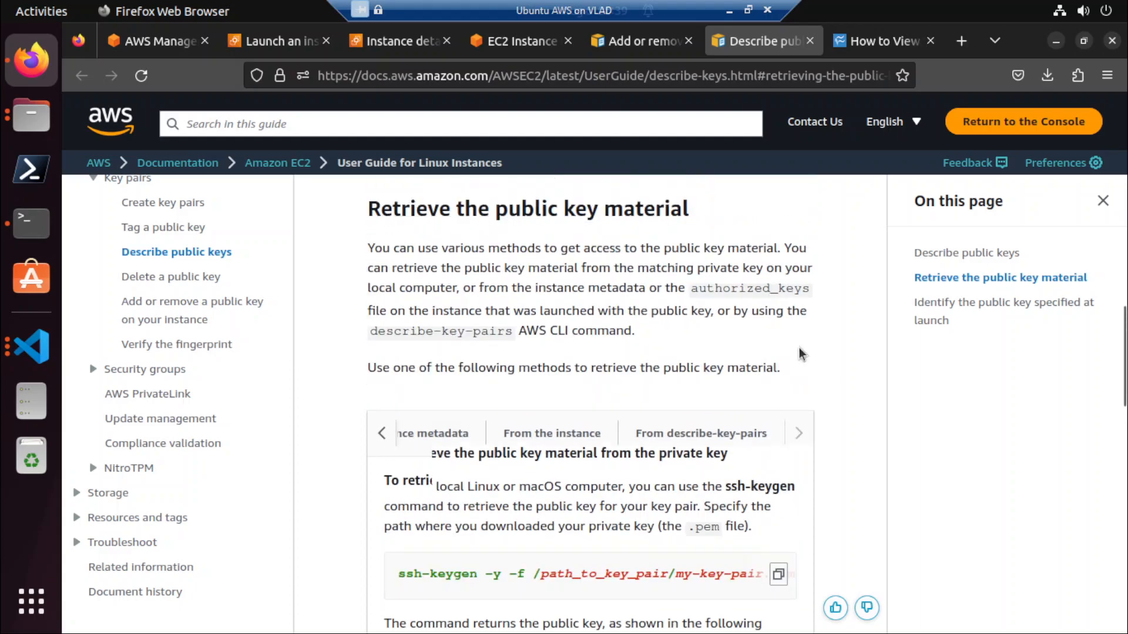
pyautogui.scroll(6, 799, 348)
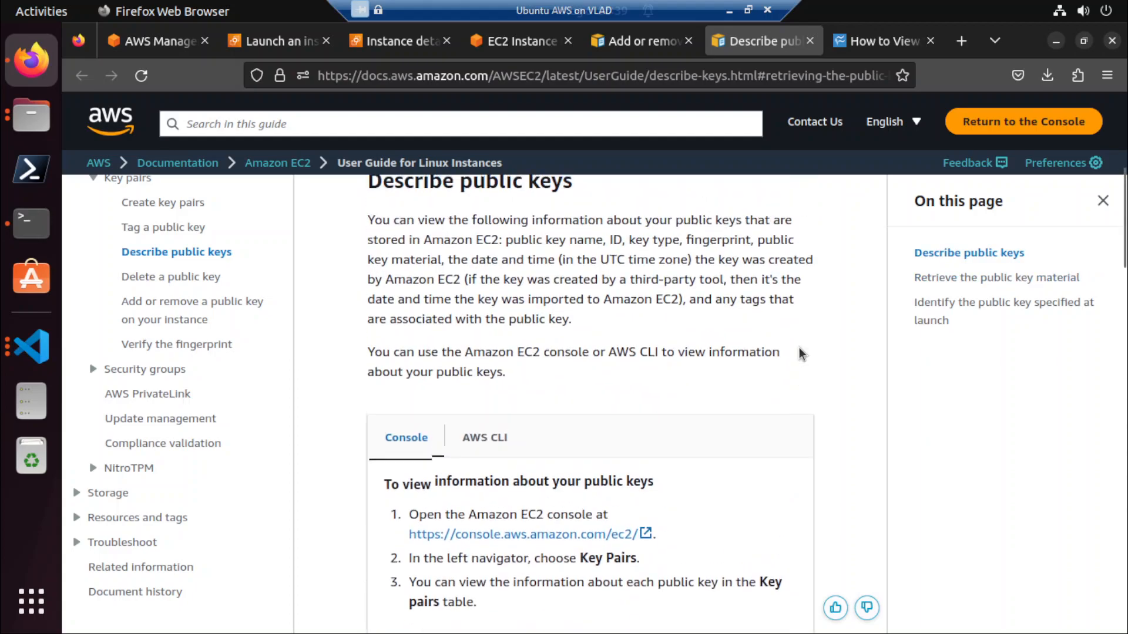
pyautogui.scroll(-5, 799, 351)
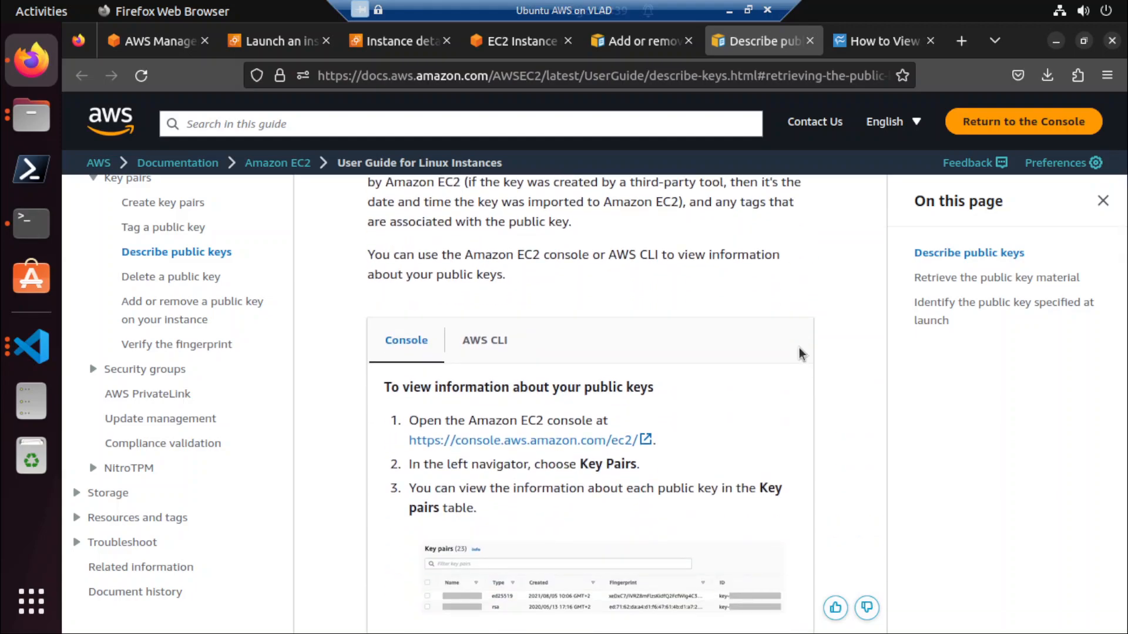
pyautogui.click(503, 336)
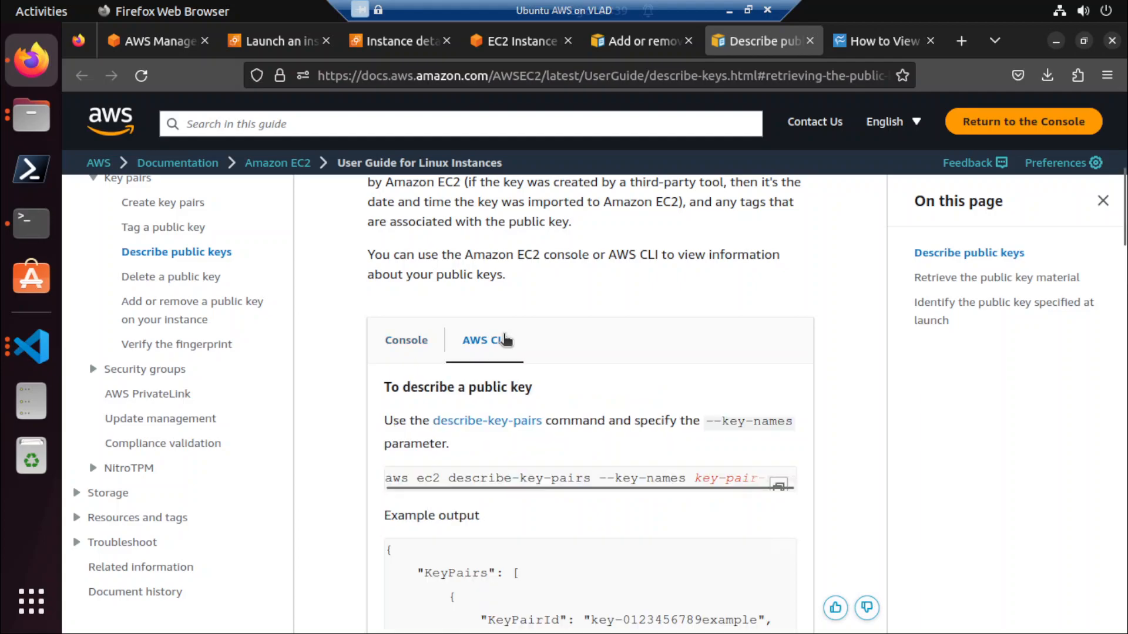
pyautogui.scroll(-1, 505, 339)
pyautogui.scroll(-2, 504, 340)
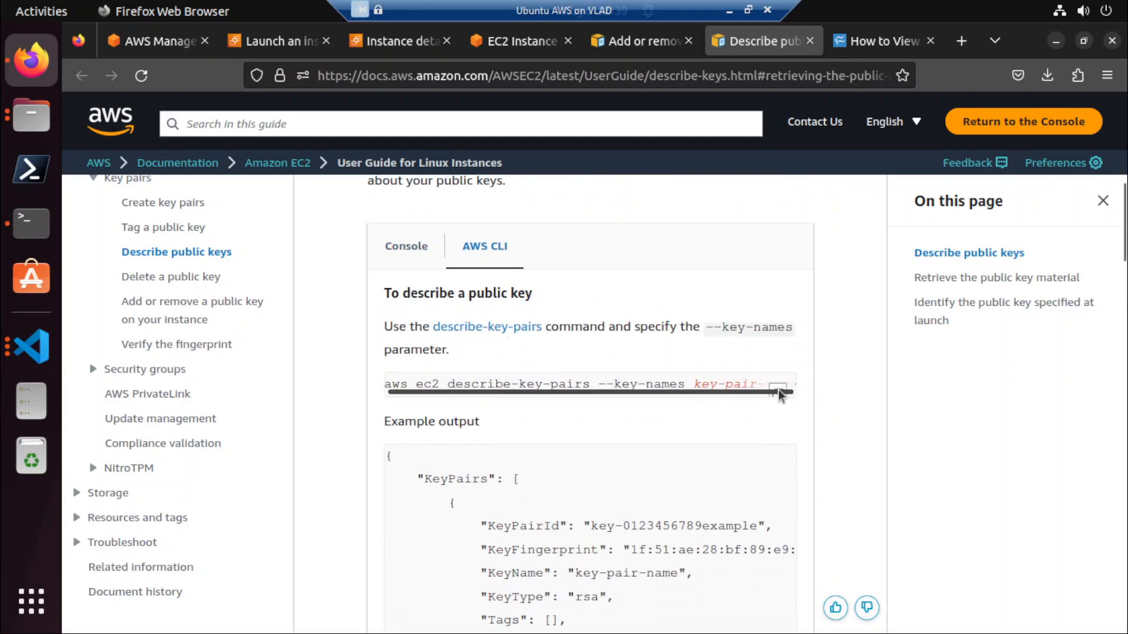
pyautogui.scroll(-2, 743, 426)
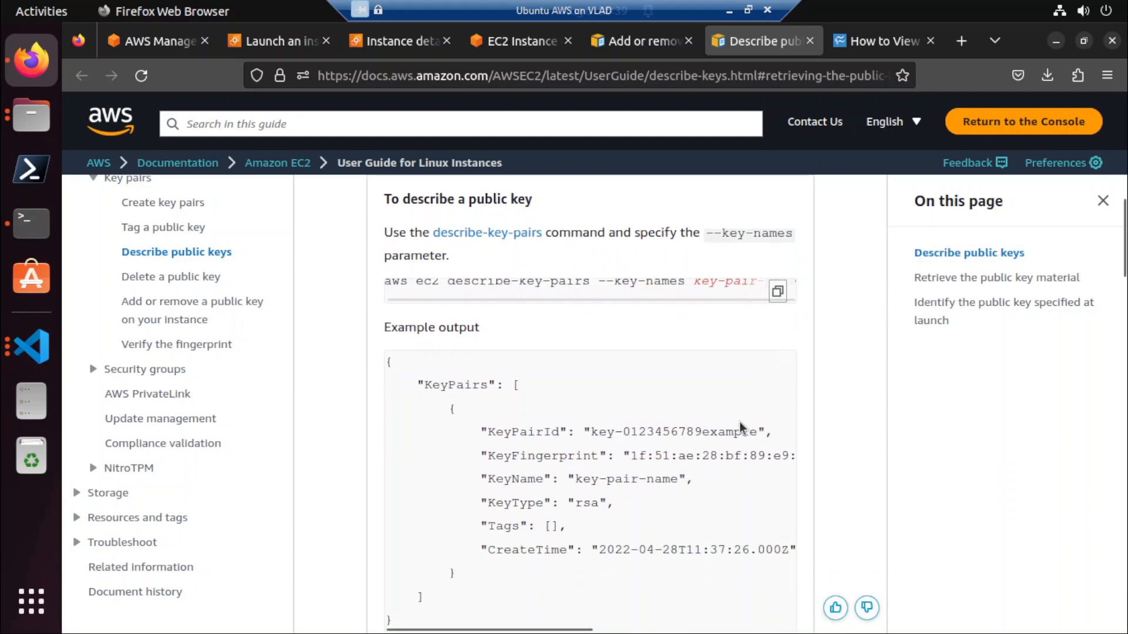
pyautogui.scroll(4, 741, 428)
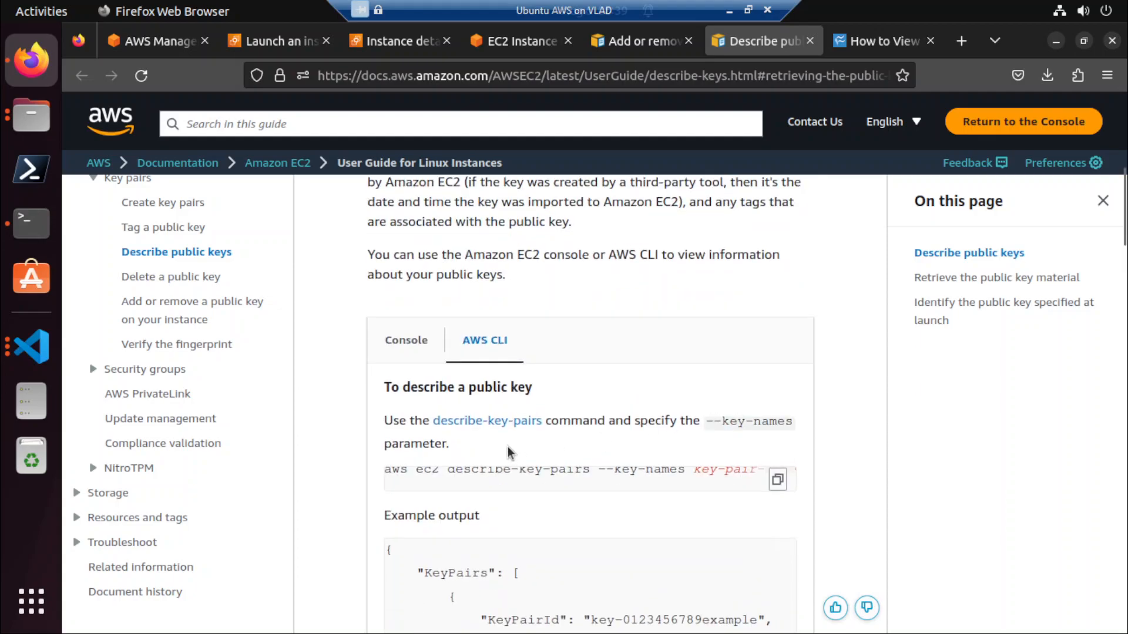
# Copy the guide's describe-key-pairs command with --include-public-key and paste it into the local terminal at ~/Downloads.
pyautogui.scroll(-6, 508, 447)
pyautogui.scroll(-6, 507, 446)
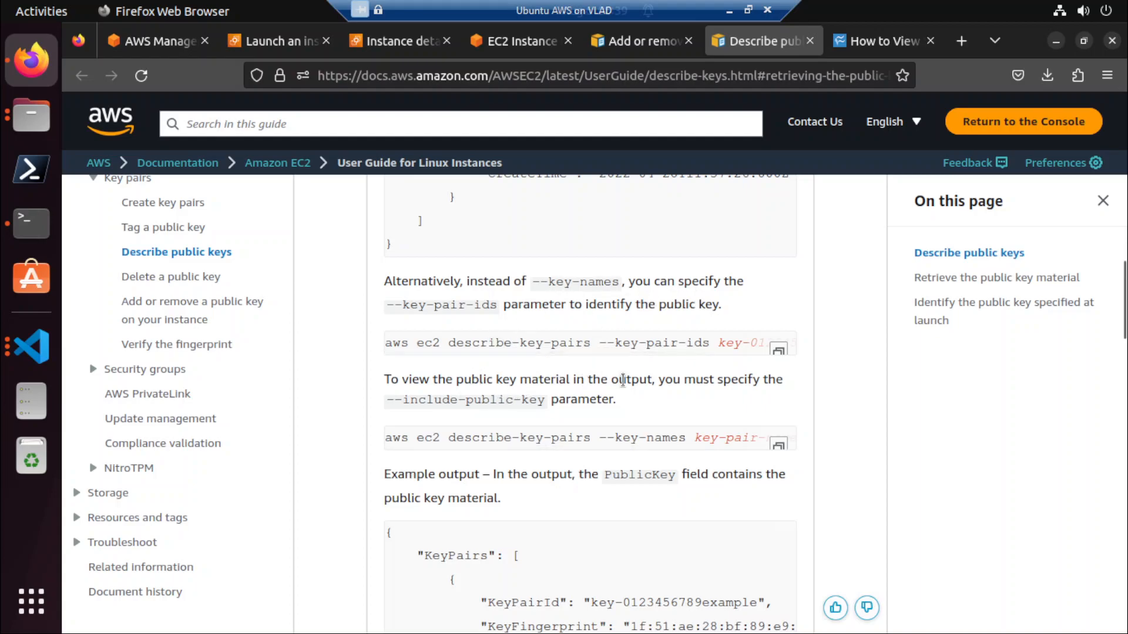
pyautogui.scroll(-2, 546, 422)
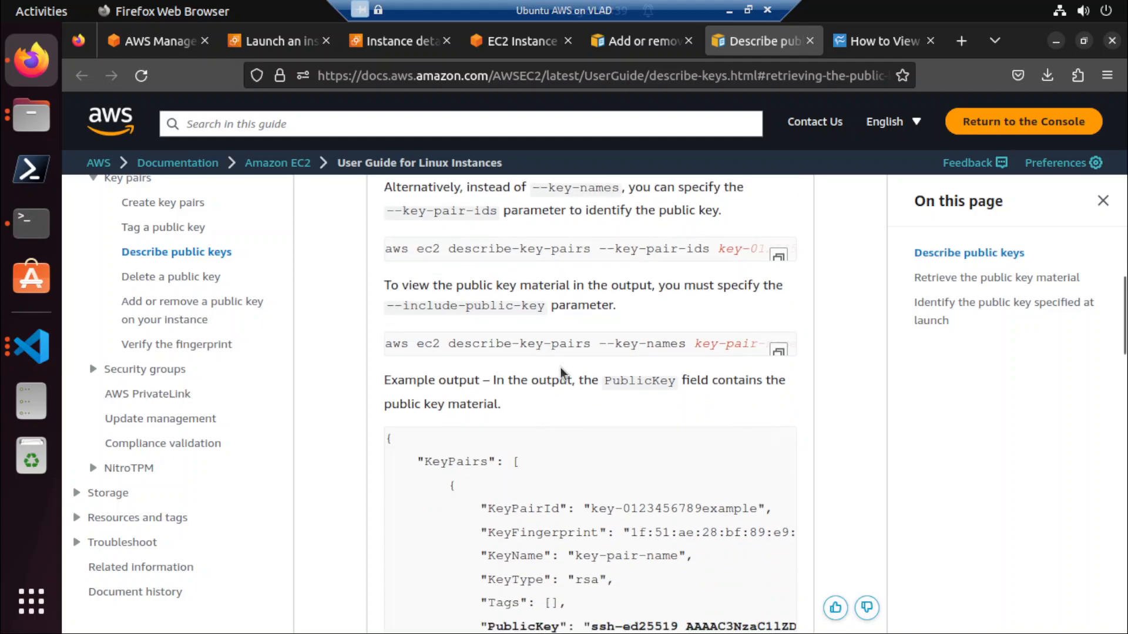
pyautogui.click(778, 350)
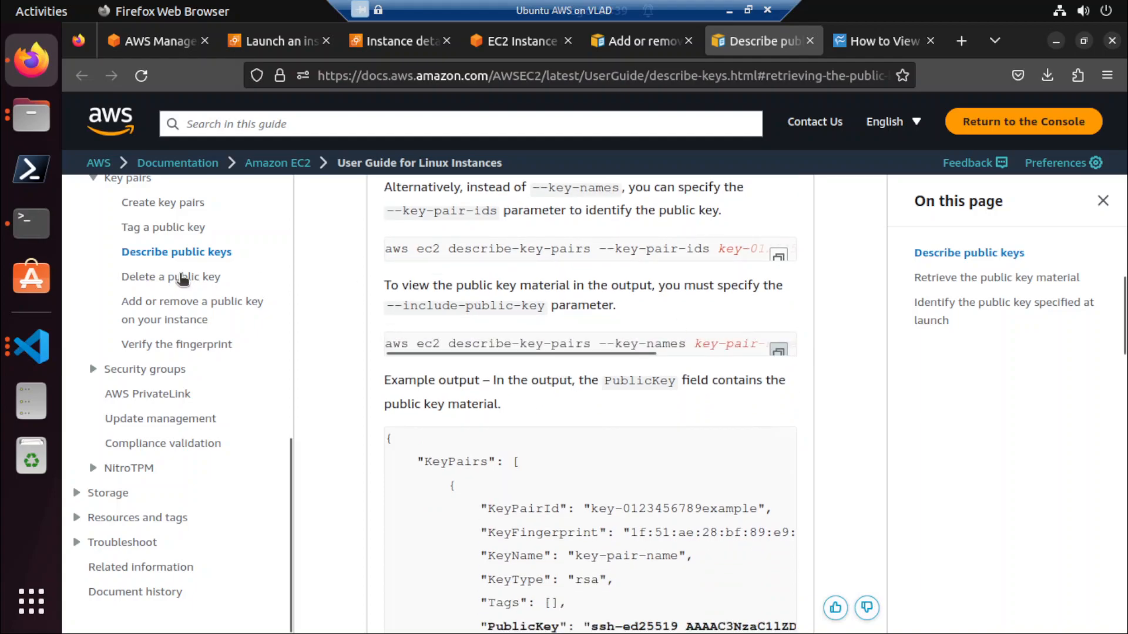
pyautogui.click(31, 346)
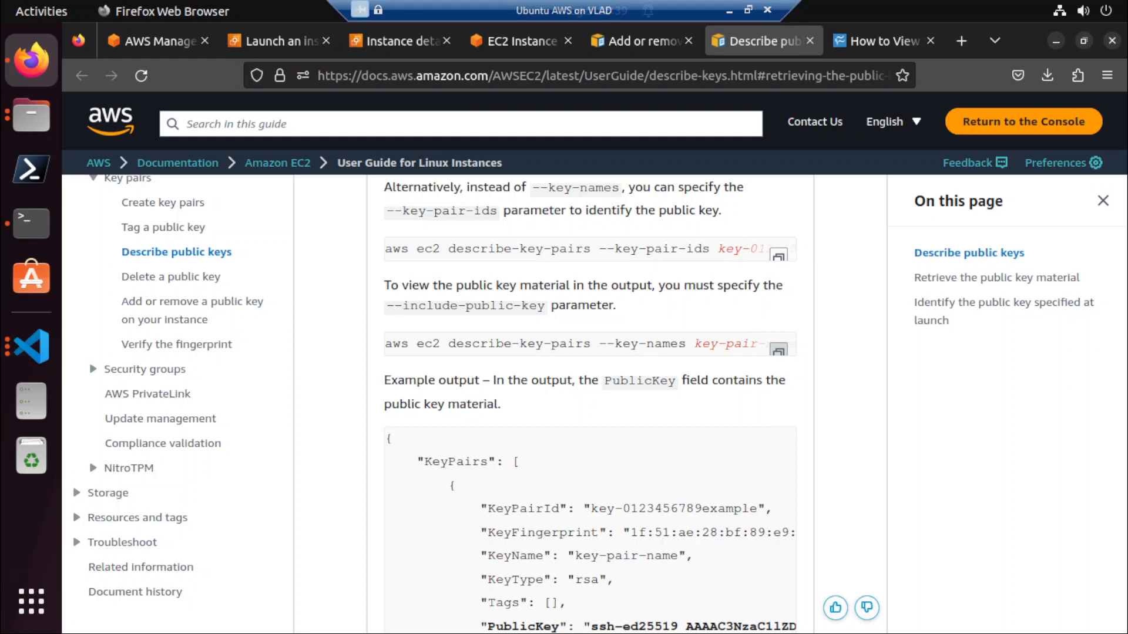
pyautogui.hotkey('alt', 'Tab')
pyautogui.hotkey('ctrl', 'shift', 'v')
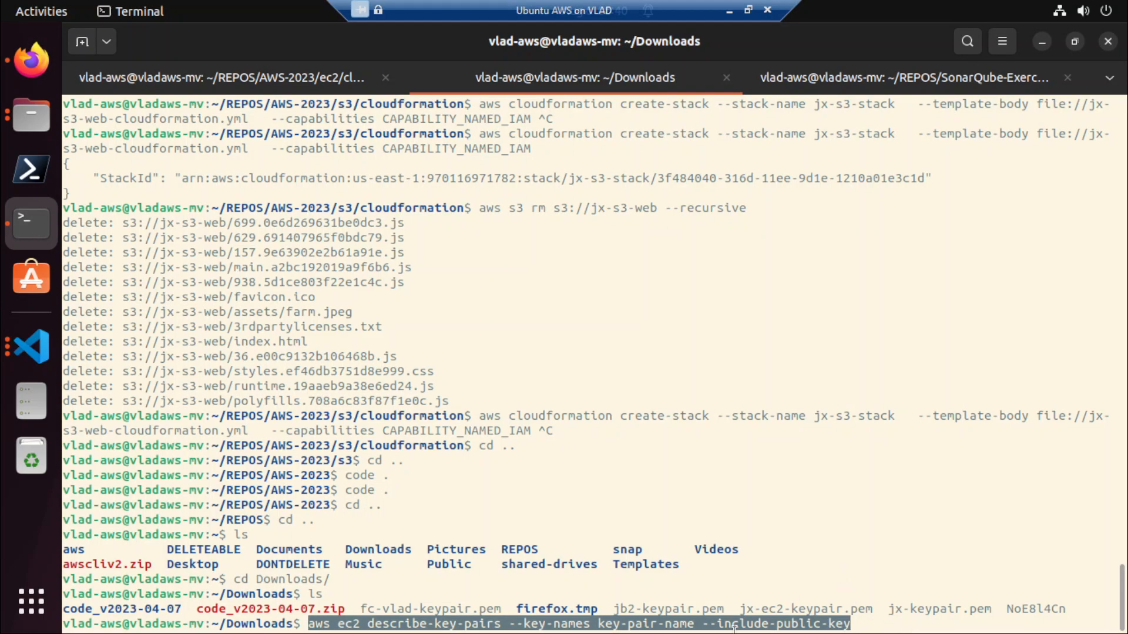
# Replace the key-pair-name placeholder in the describe-key-pairs command with jx-ec2-keypair.
pyautogui.press('Left')
pyautogui.press('Left')
pyautogui.press('Left')
pyautogui.press('Left')
pyautogui.press('Left')
pyautogui.press('Left')
pyautogui.press('Left')
pyautogui.press('Left')
pyautogui.press('Left')
pyautogui.press('Left')
pyautogui.press('Left')
pyautogui.press('Left')
pyautogui.press('Left')
pyautogui.press('Left')
pyautogui.press('Left')
pyautogui.press('Left')
pyautogui.press('Left')
pyautogui.press('Left')
pyautogui.press('Left')
pyautogui.press('Left')
pyautogui.press('Left')
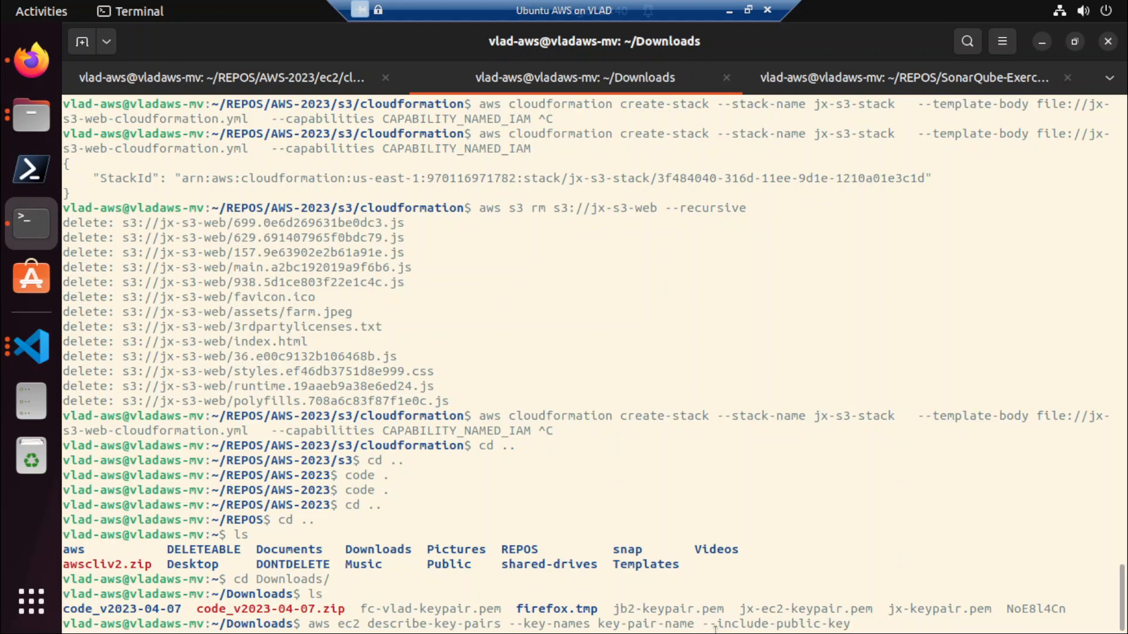
pyautogui.press('BackSpace')
pyautogui.press('BackSpace')
pyautogui.press('BackSpace')
pyautogui.press('BackSpace')
pyautogui.press('BackSpace')
pyautogui.press('BackSpace')
pyautogui.press('BackSpace')
pyautogui.press('BackSpace')
pyautogui.press('BackSpace')
pyautogui.press('BackSpace')
pyautogui.press('BackSpace')
pyautogui.press('BackSpace')
pyautogui.press('BackSpace')
pyautogui.write('jx-ec2-keypair')
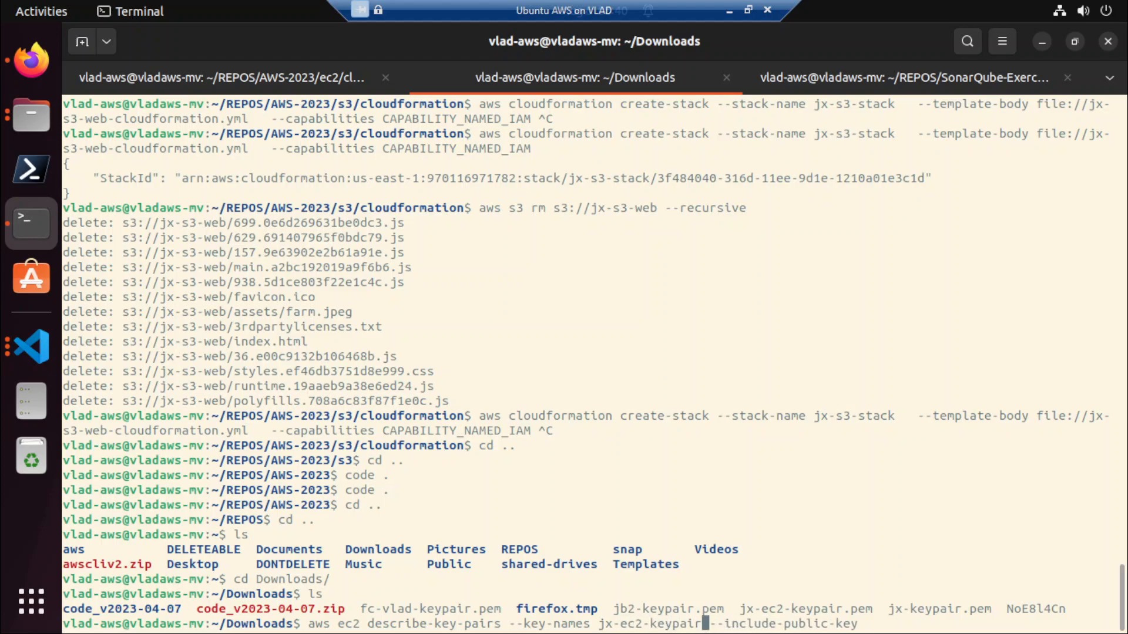
# Review the guide's describe-key-pairs command and the PublicKey field in its example output.
pyautogui.click(32, 60)
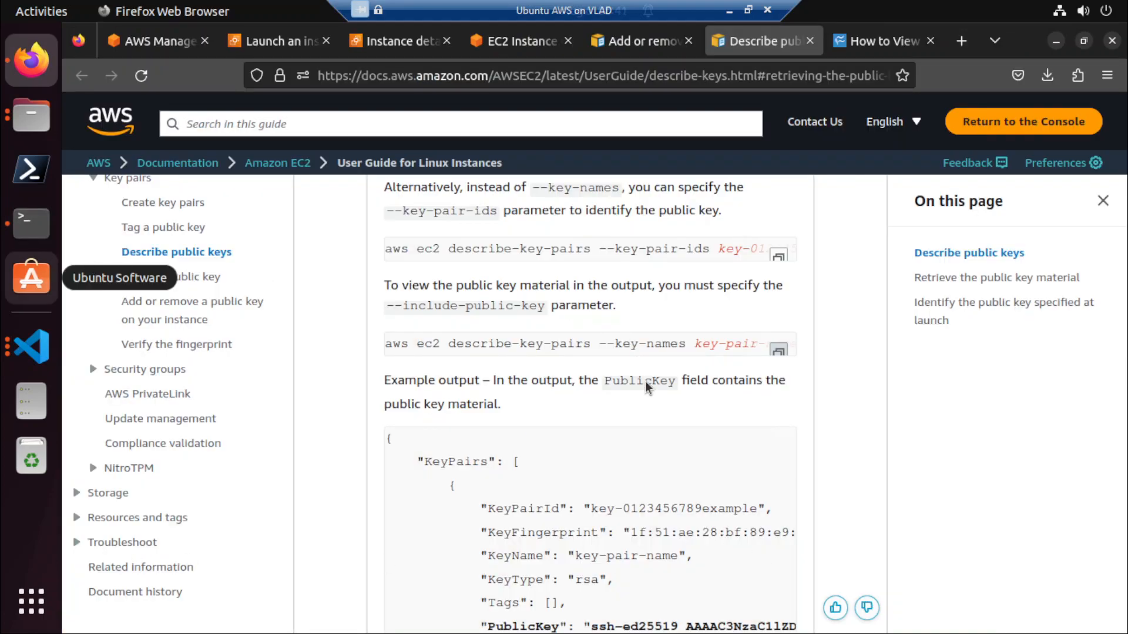
pyautogui.moveTo(408, 344); pyautogui.dragTo(710, 345)
pyautogui.scroll(-6, 681, 464)
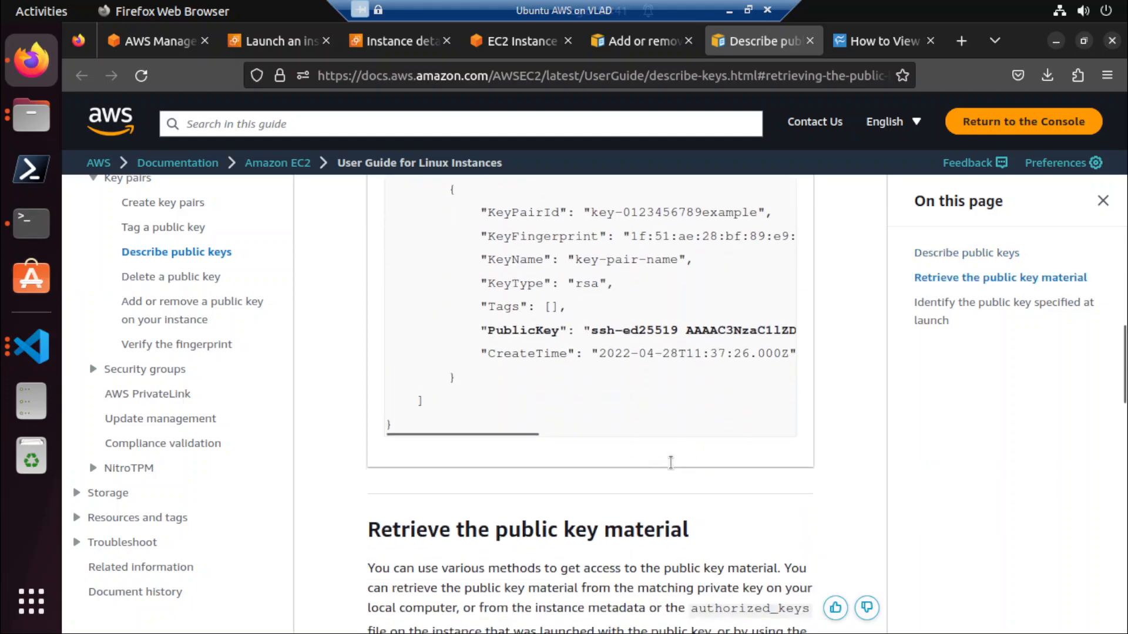
pyautogui.moveTo(591, 251); pyautogui.dragTo(741, 250)
pyautogui.scroll(3, 543, 344)
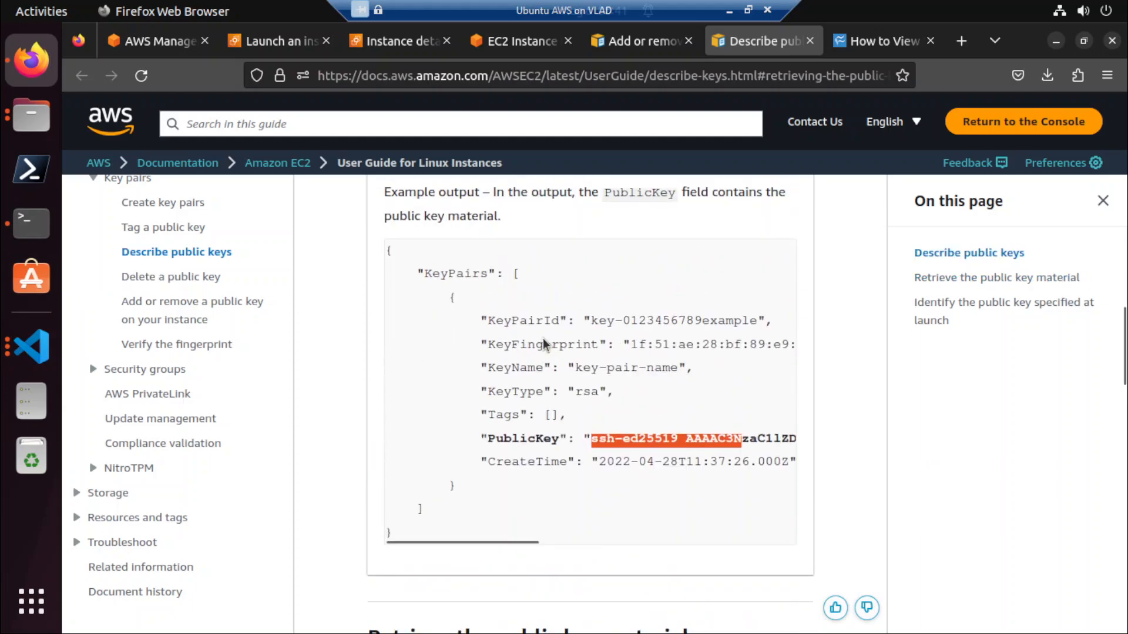
# Check the authorized_keys file open on the first instance against the guide's steps for adding or replacing a key pair.
pyautogui.click(411, 44)
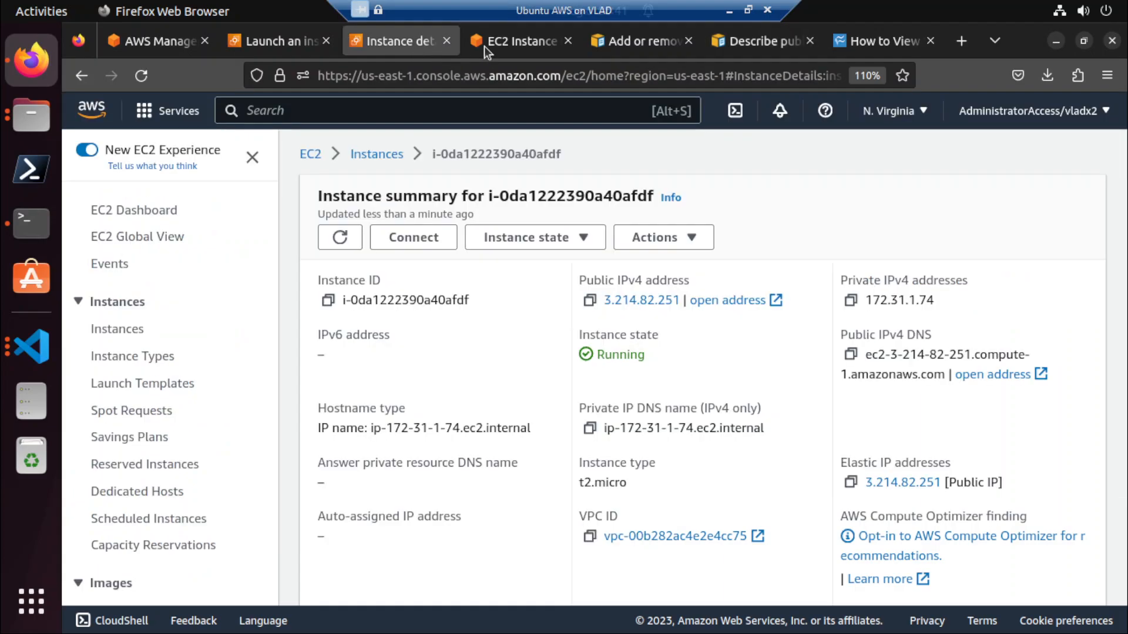
pyautogui.click(529, 42)
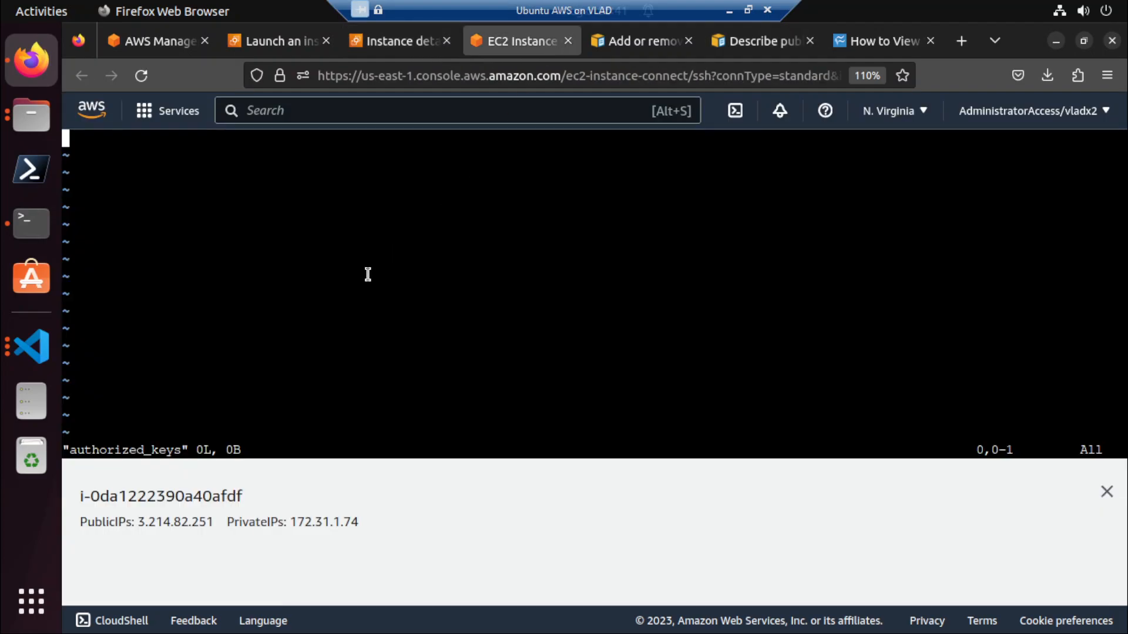
pyautogui.click(648, 42)
pyautogui.scroll(5, 581, 298)
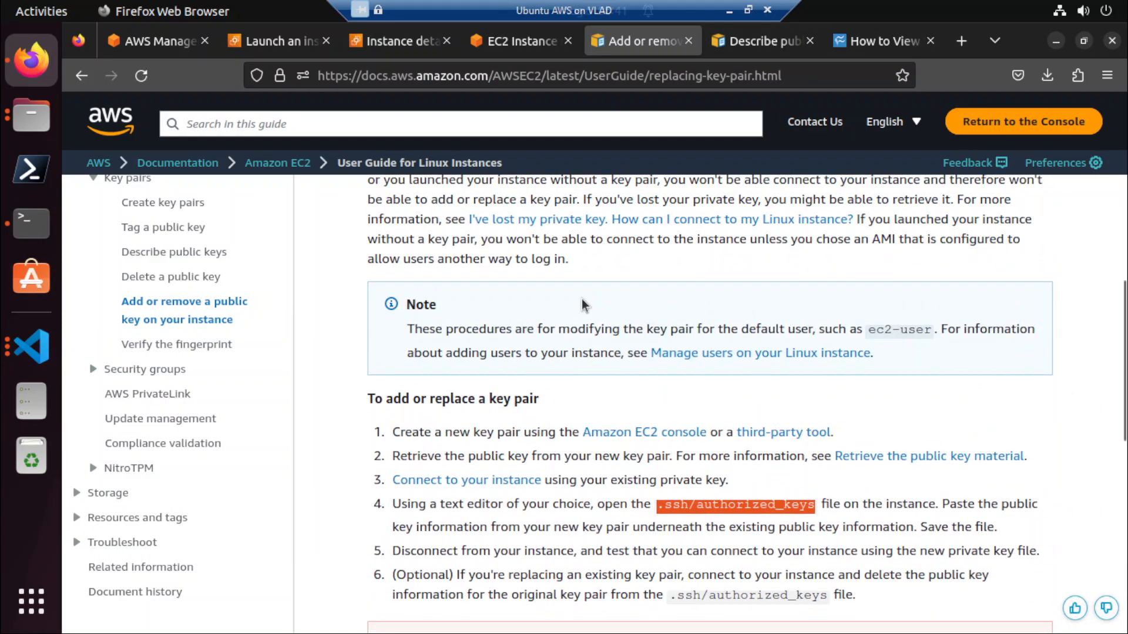
pyautogui.scroll(-4, 590, 300)
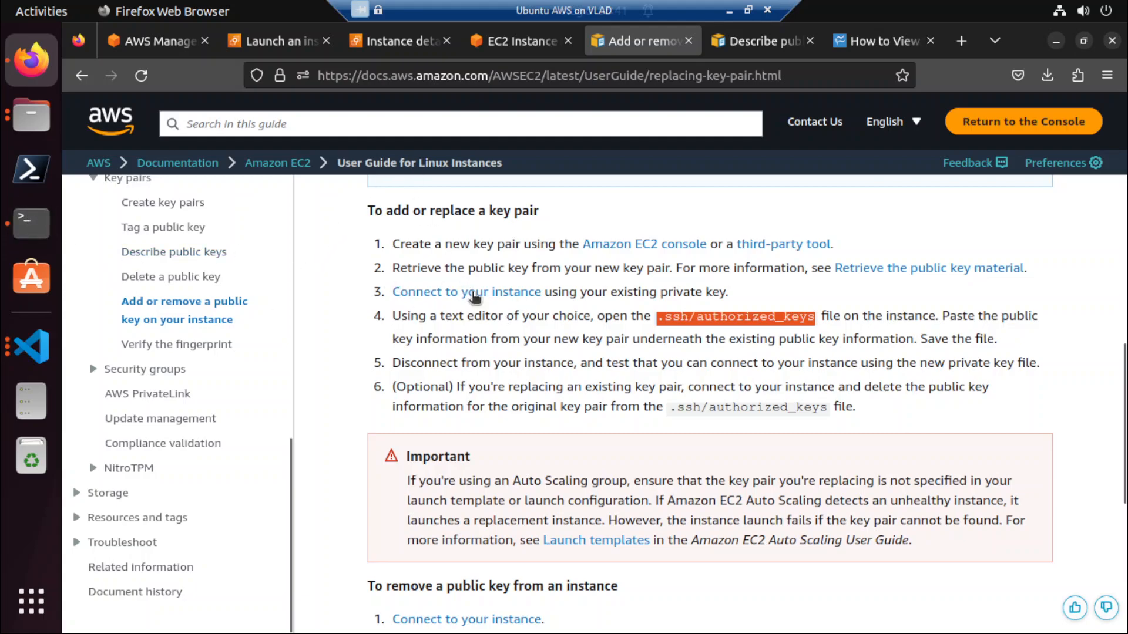
pyautogui.click(512, 53)
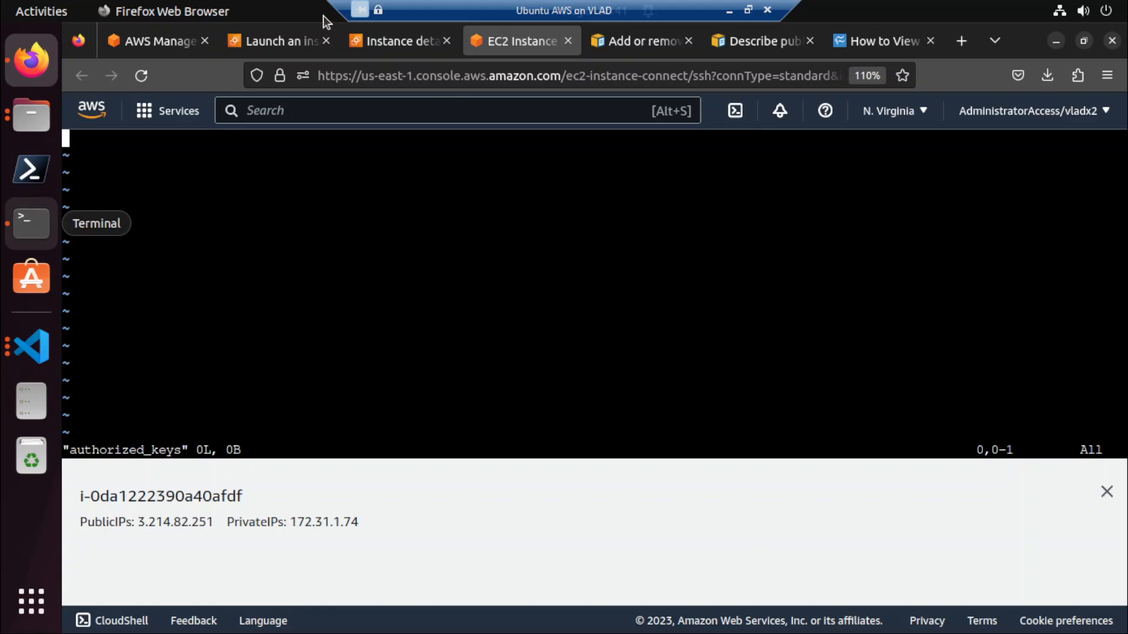
# Open the jx-ec2-clicker instance's details from the EC2 instances list.
pyautogui.click(258, 38)
pyautogui.click(209, 159)
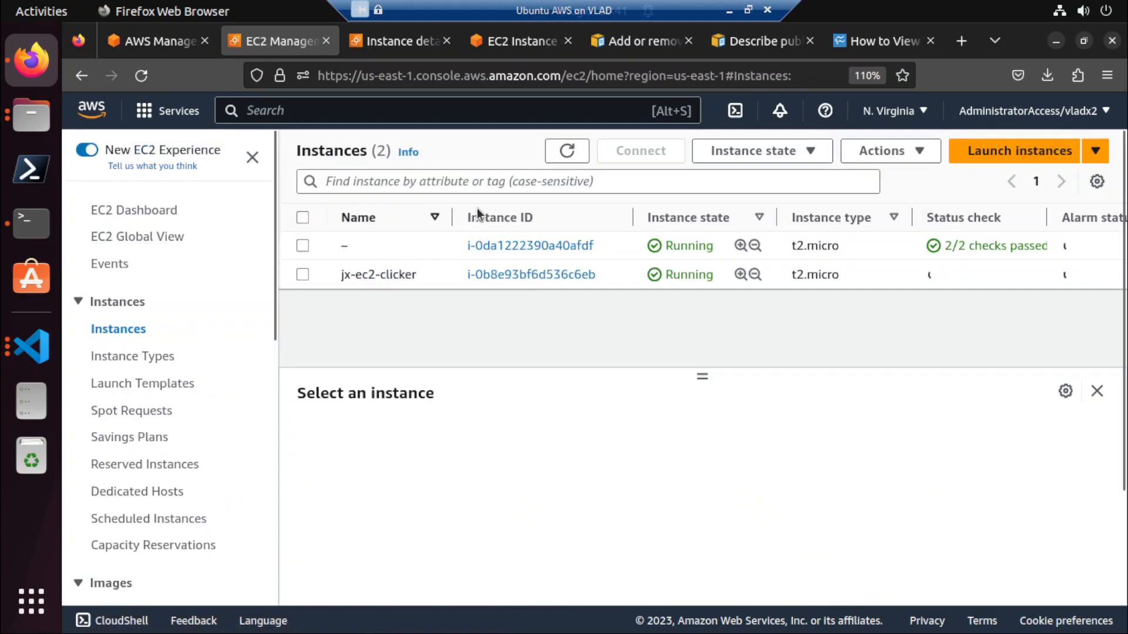
pyautogui.click(528, 275)
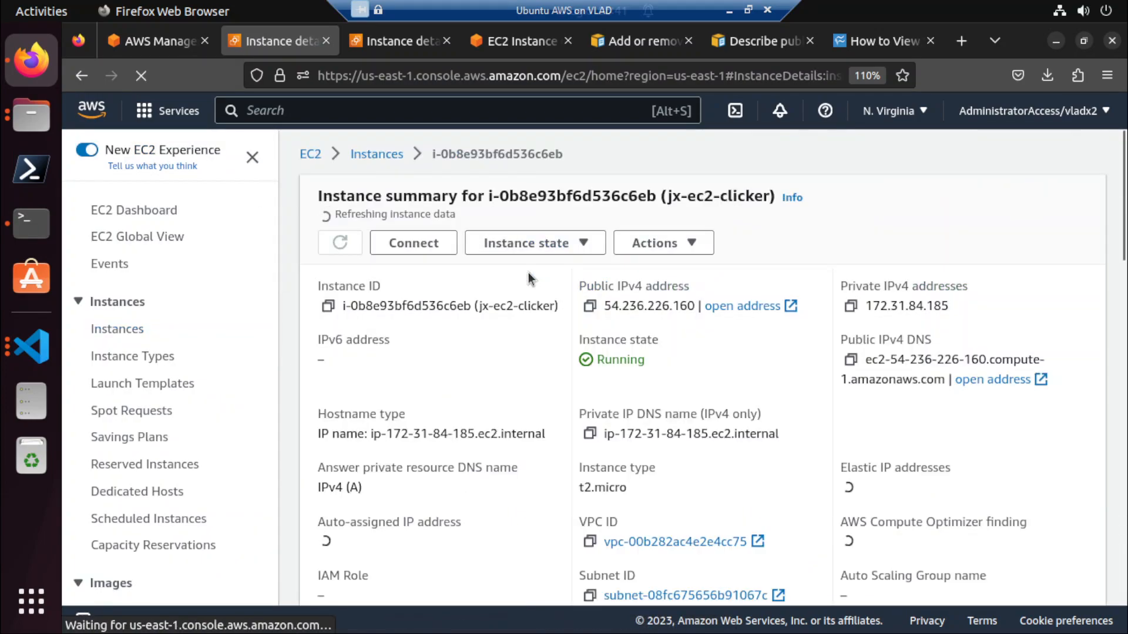
pyautogui.scroll(-5, 512, 321)
pyautogui.scroll(5, 512, 321)
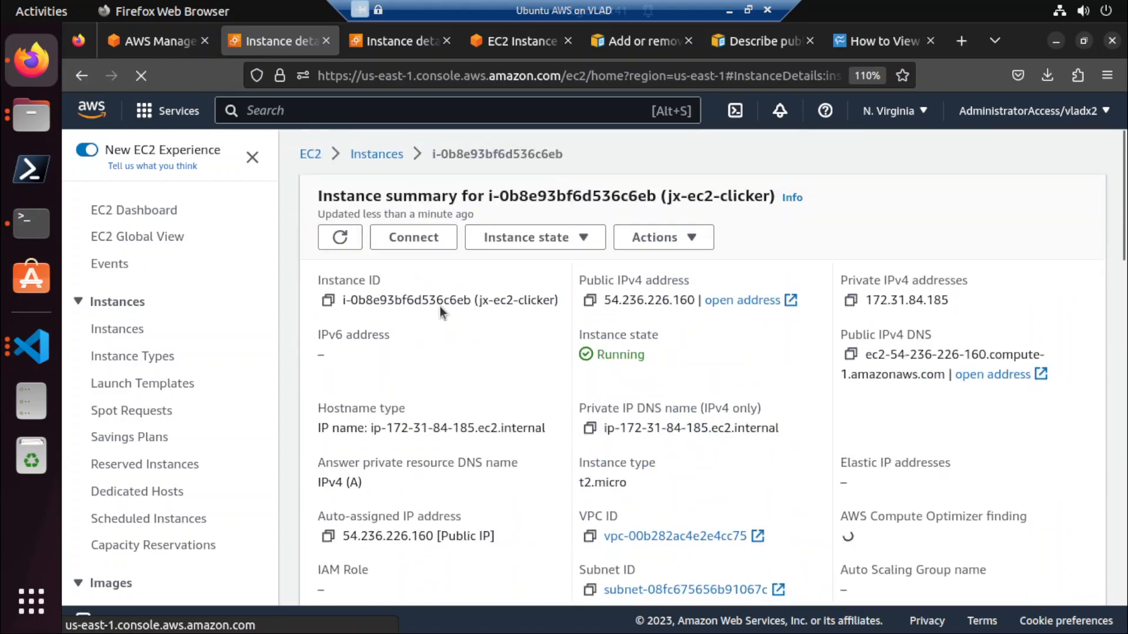
# Connect to jx-ec2-clicker through EC2 Instance Connect with the ec2-user user name.
pyautogui.click(414, 237)
pyautogui.scroll(-4, 360, 318)
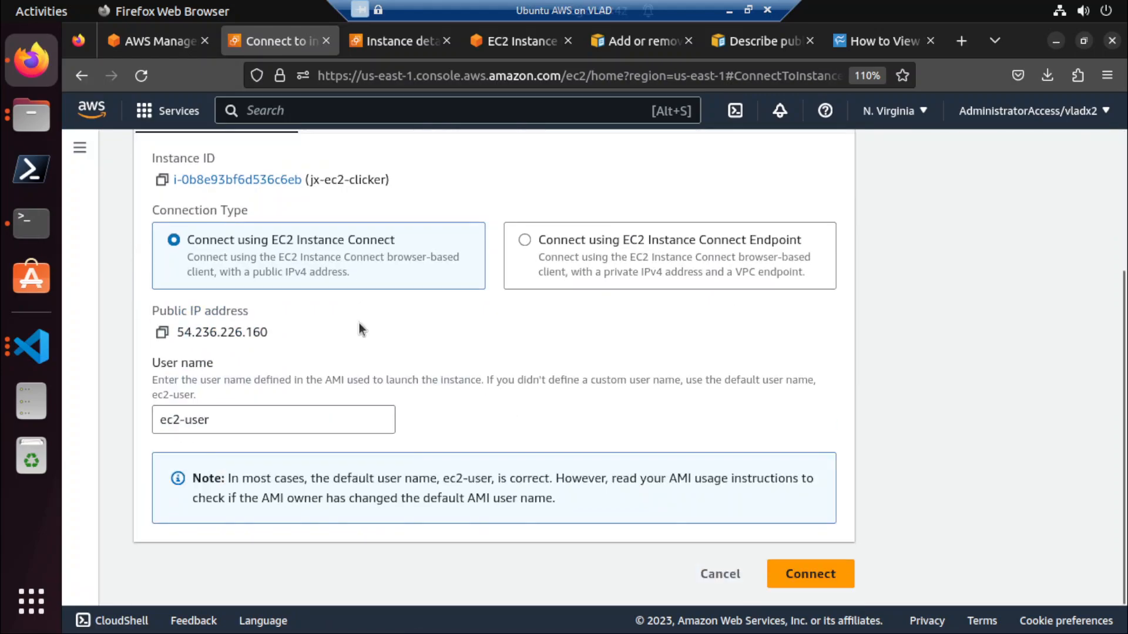
pyautogui.scroll(4, 359, 327)
pyautogui.scroll(-4, 359, 328)
pyautogui.click(791, 575)
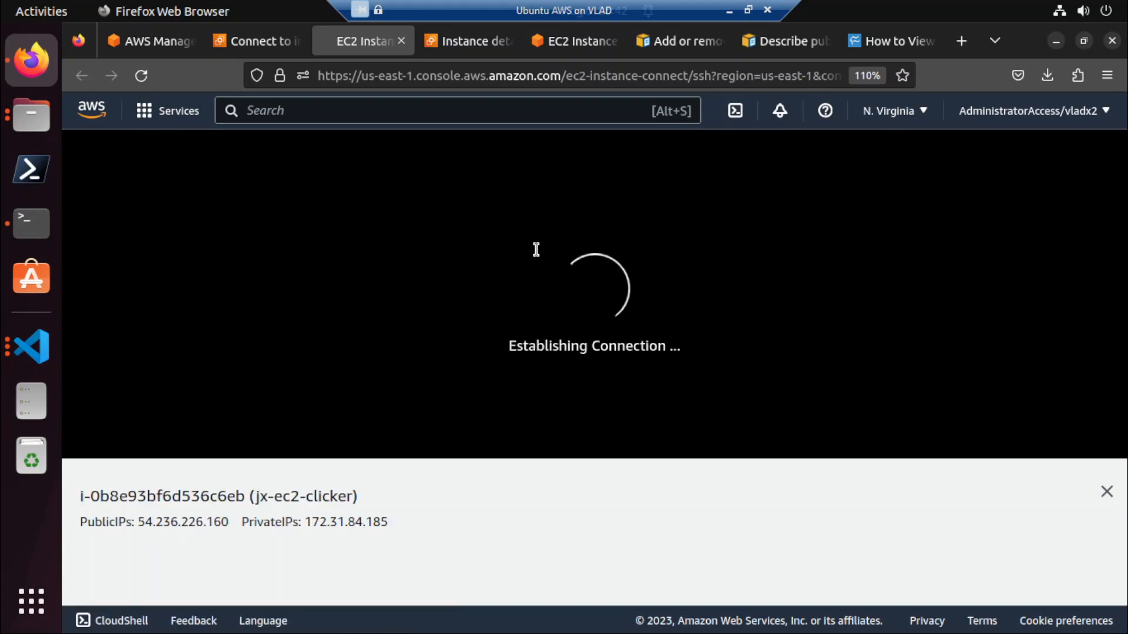
# Open ~/.ssh/authorized_keys in vim on the jx-ec2-clicker instance.
pyautogui.click(567, 51)
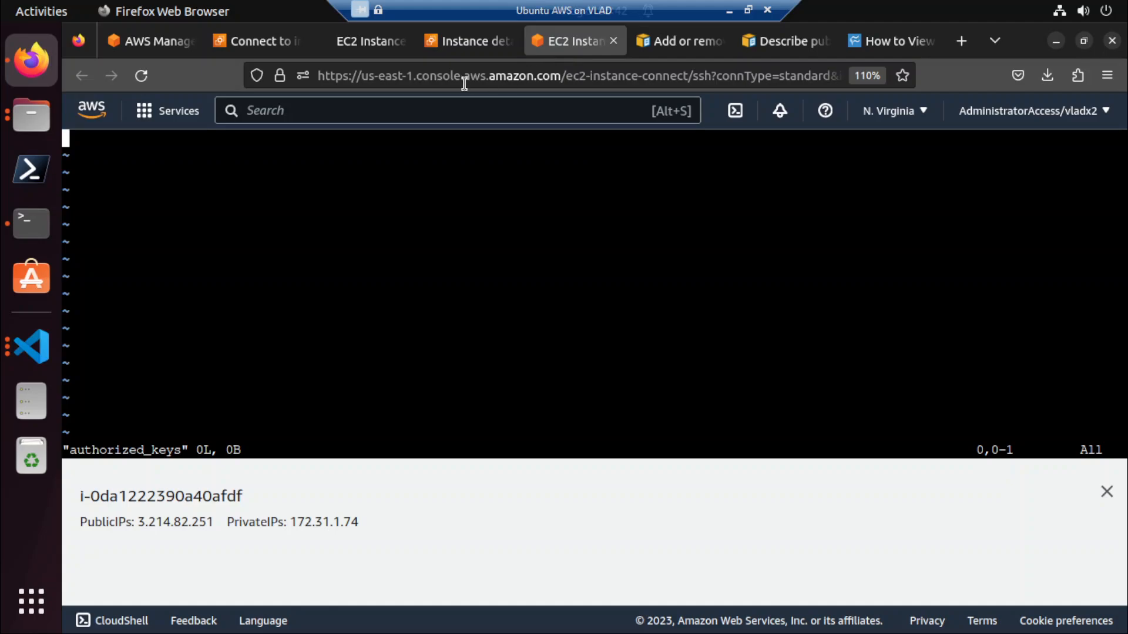
pyautogui.click(337, 49)
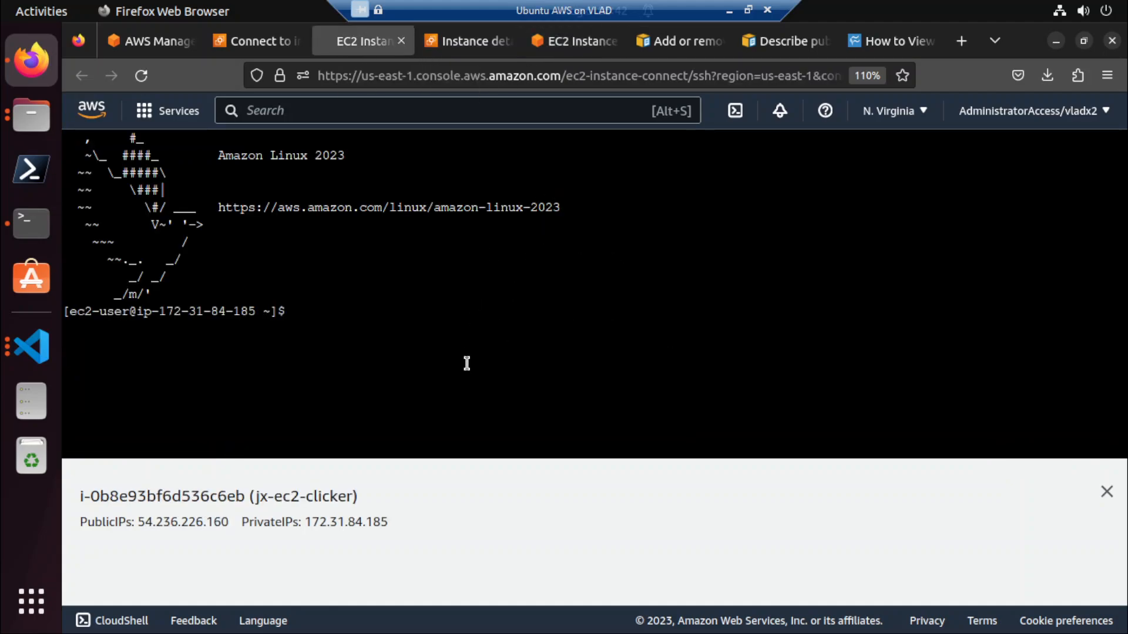
pyautogui.write('vim ~/.ssh/au')
pyautogui.press('Tab')
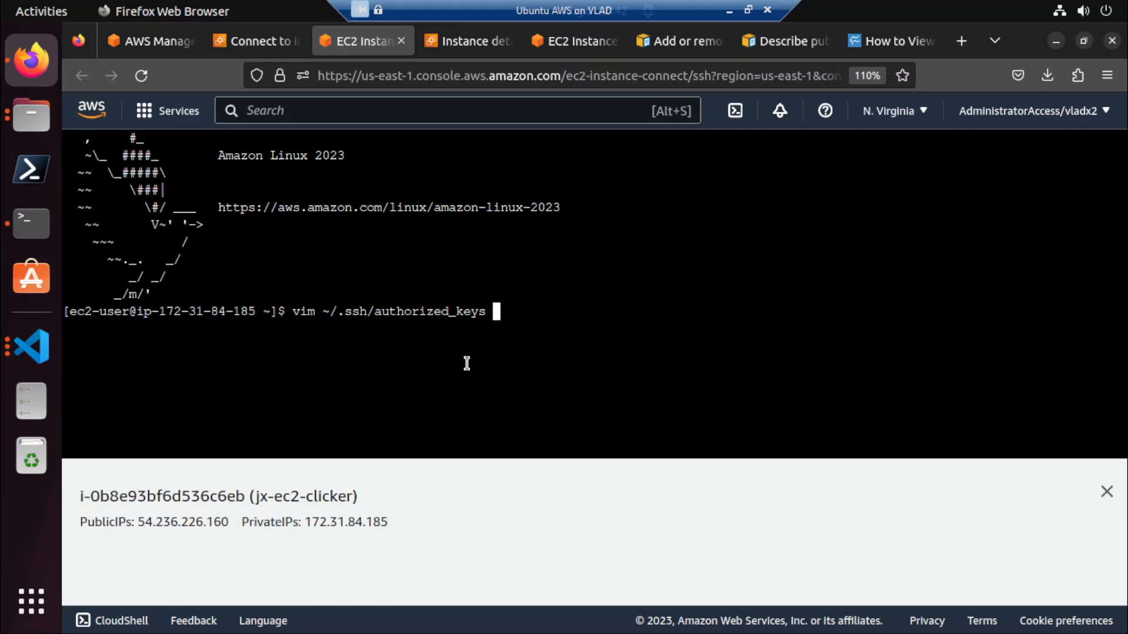
pyautogui.press('Return')
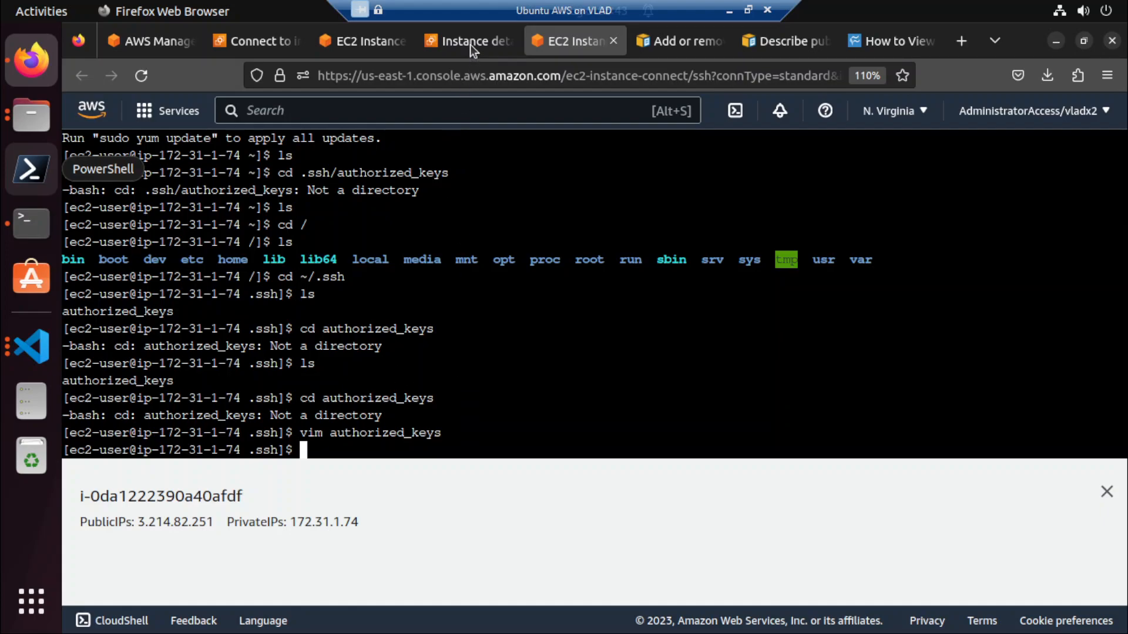
# Close the jx-ec2-clicker terminal and connection pages and return to the first instance's terminal session.
pyautogui.click(364, 40)
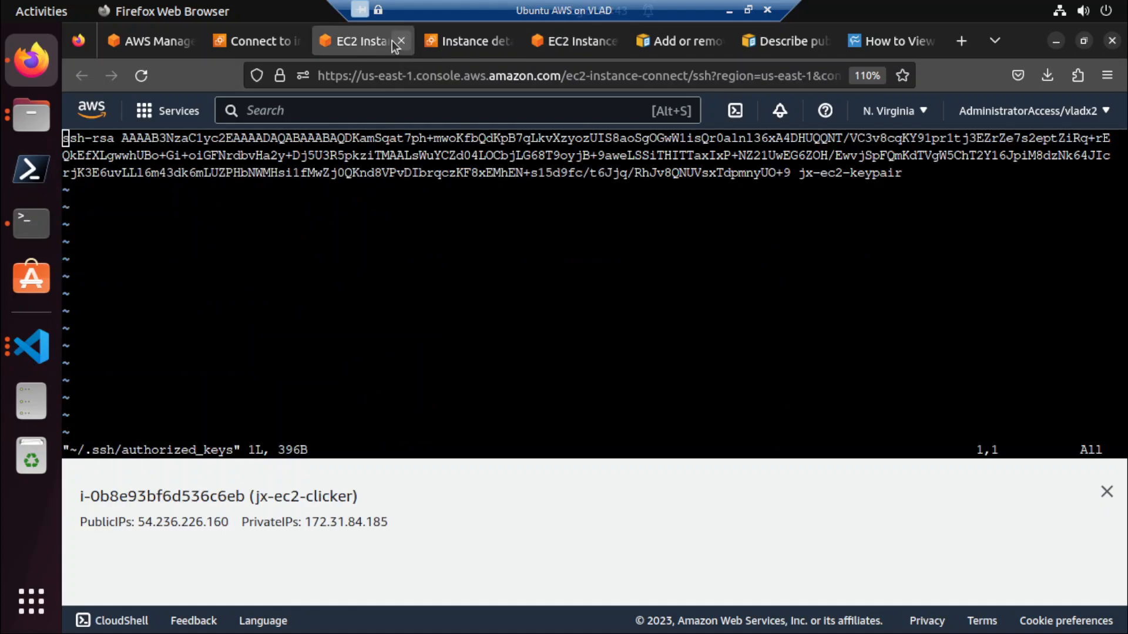
pyautogui.click(403, 40)
pyautogui.click(237, 47)
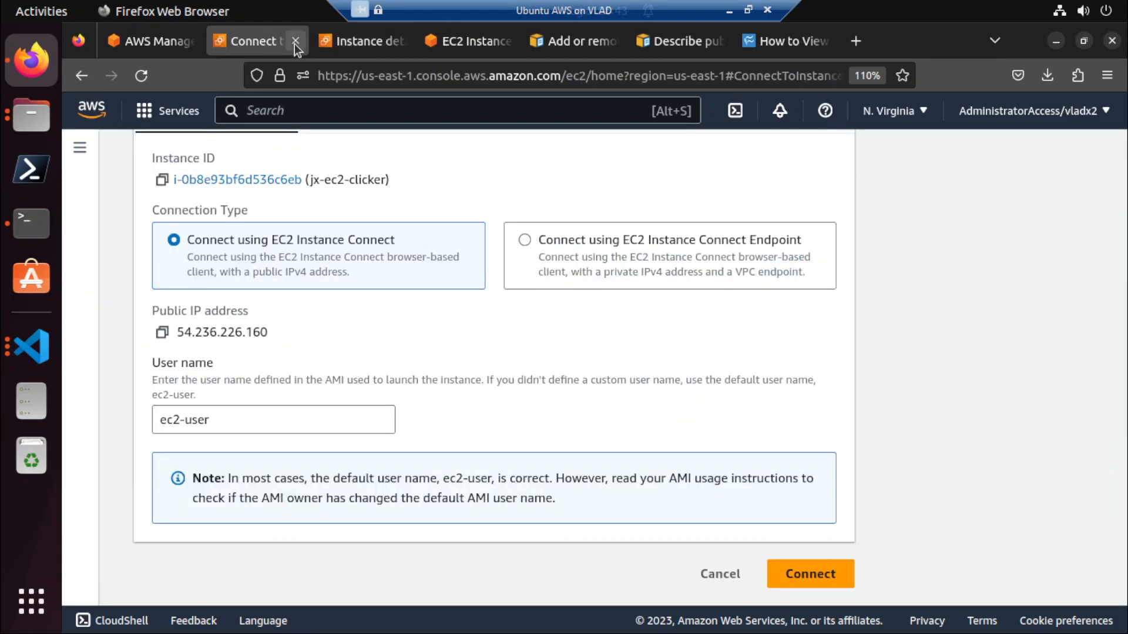
pyautogui.click(295, 41)
pyautogui.click(355, 41)
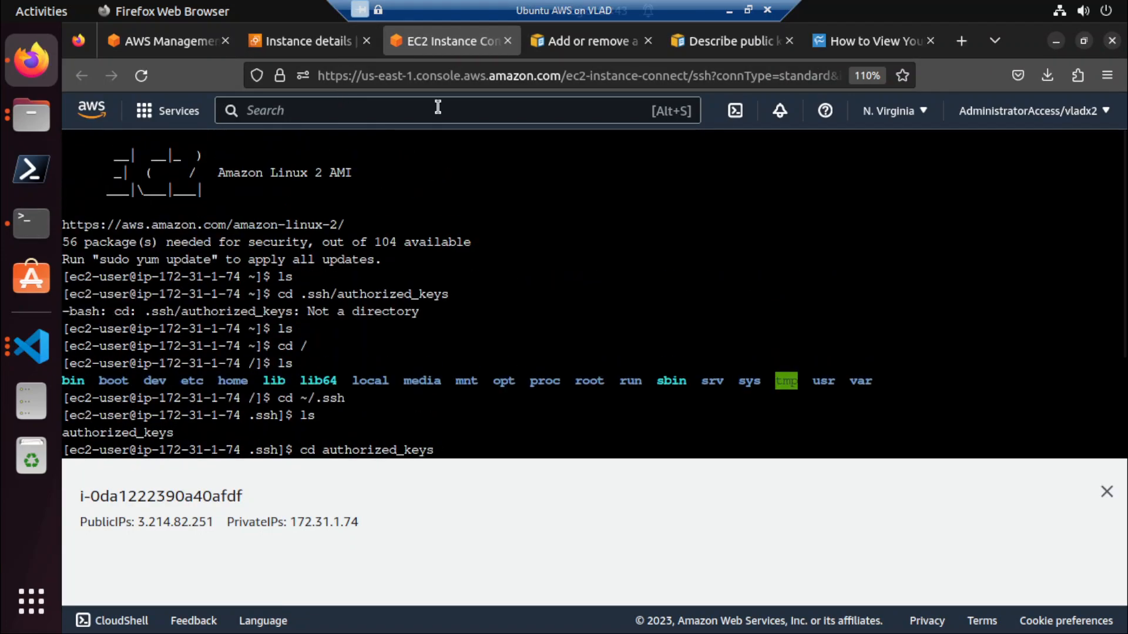
# Close the unnamed instance's EC2 Instance Connect terminal and return to its details page.
pyautogui.click(1107, 492)
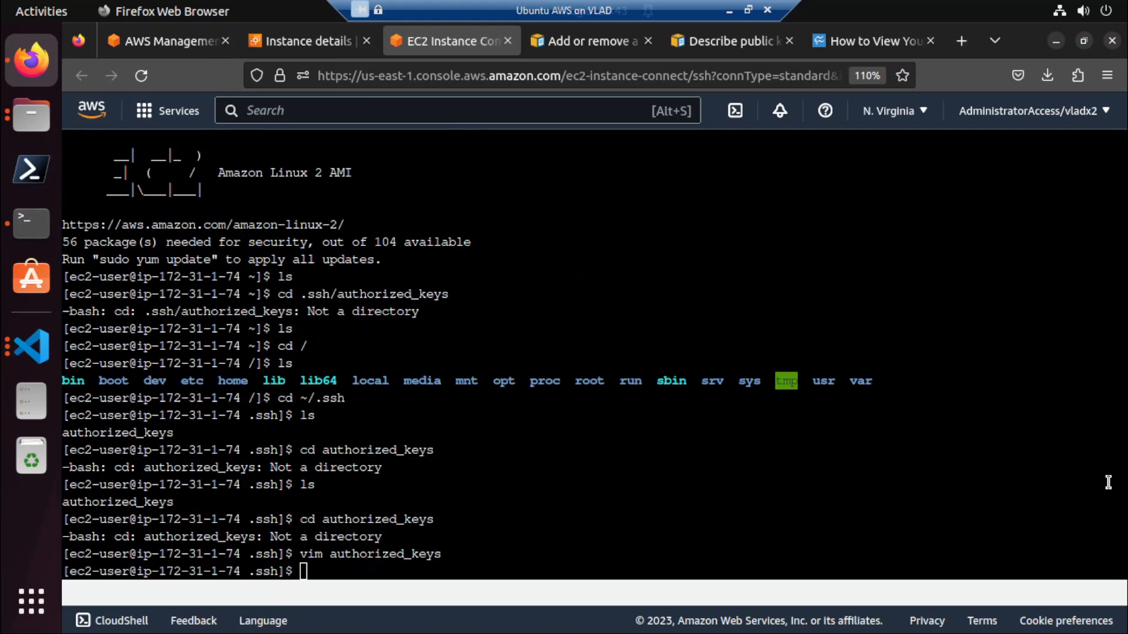
pyautogui.click(851, 420)
pyautogui.click(513, 44)
pyautogui.click(324, 46)
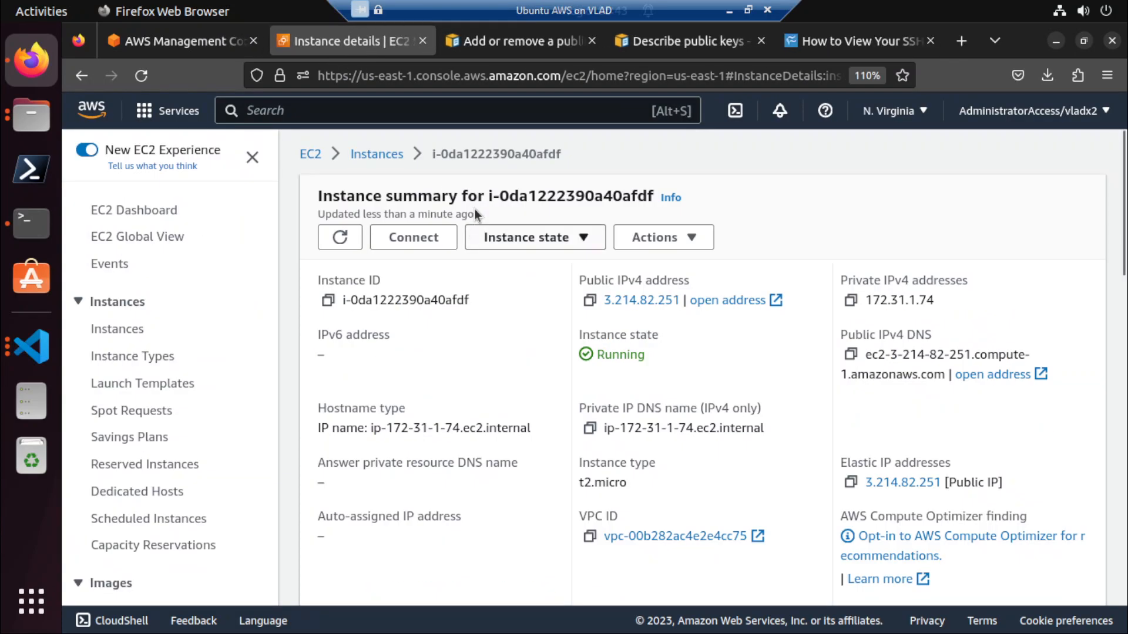
# Open the SSH client connection instructions for the unnamed instance from the EC2 instances list.
pyautogui.click(376, 154)
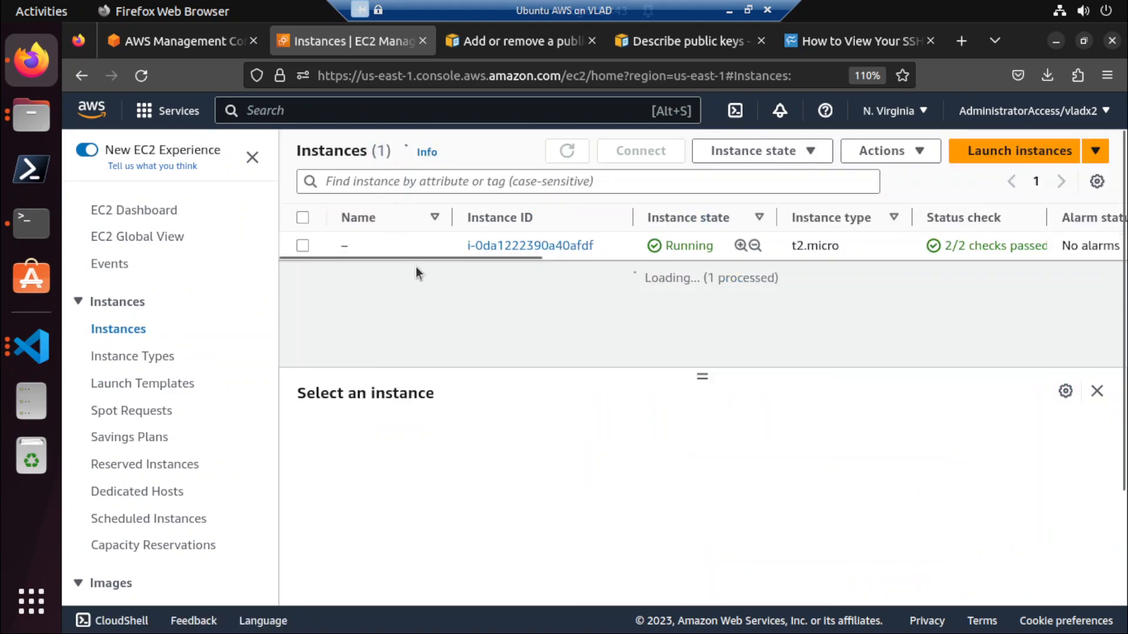
pyautogui.click(523, 245)
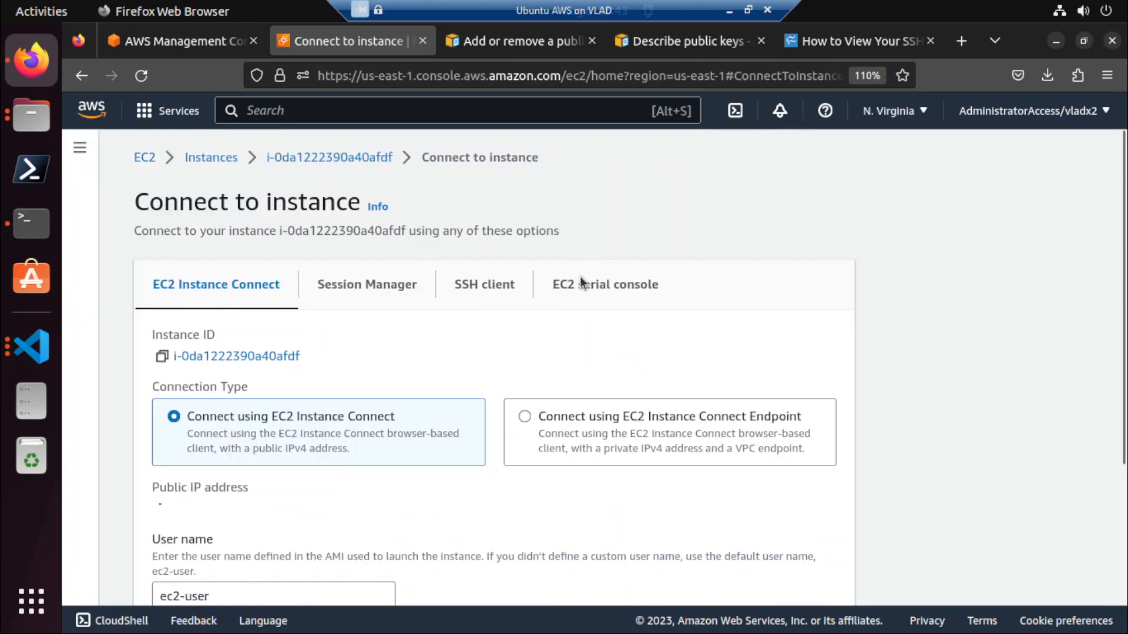
pyautogui.click(482, 288)
pyautogui.scroll(-5, 481, 287)
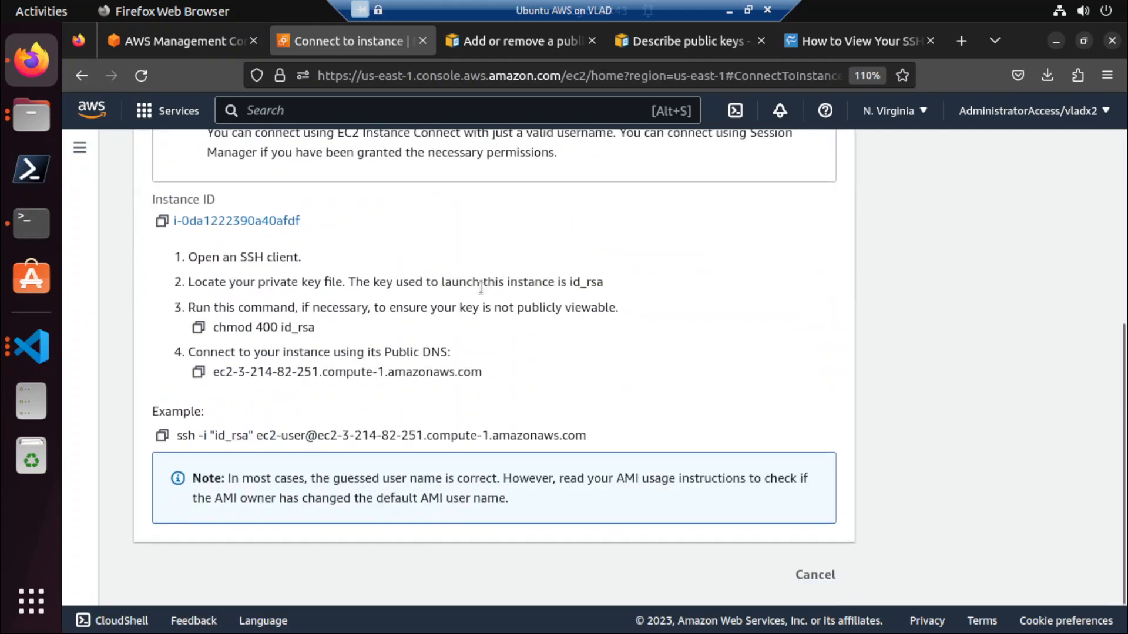
pyautogui.scroll(4, 453, 368)
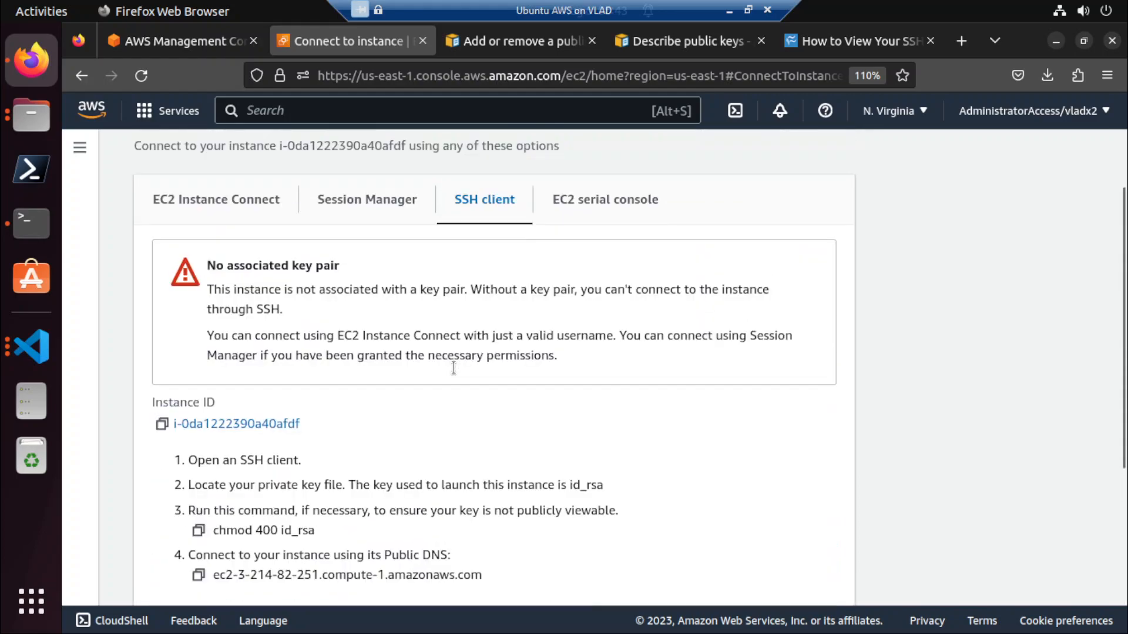
pyautogui.scroll(-4, 453, 367)
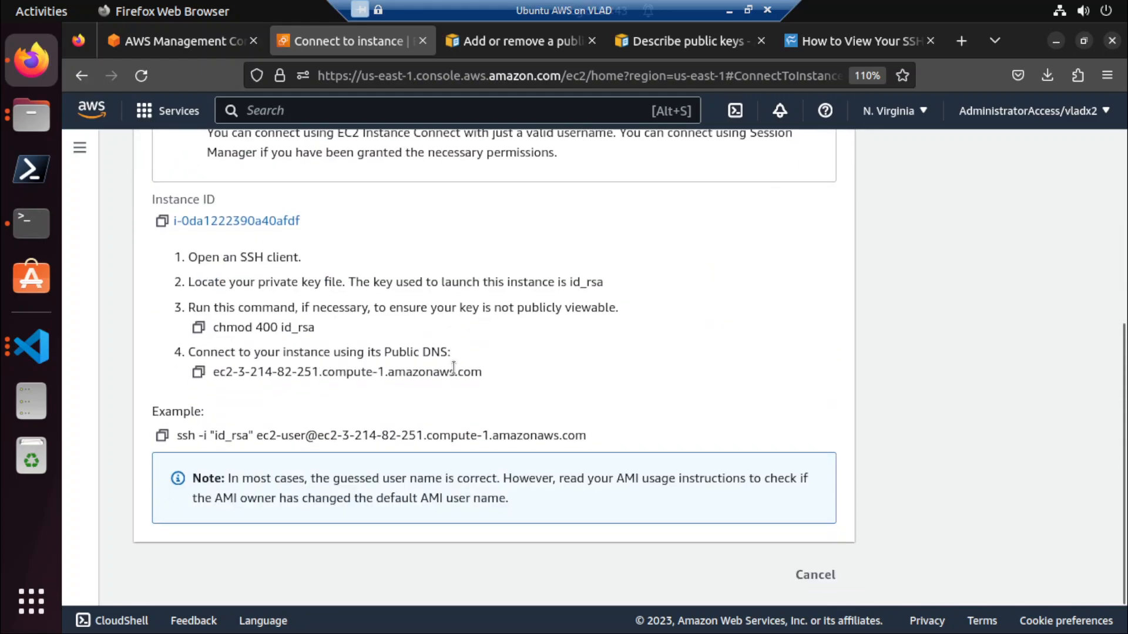
pyautogui.scroll(5, 454, 368)
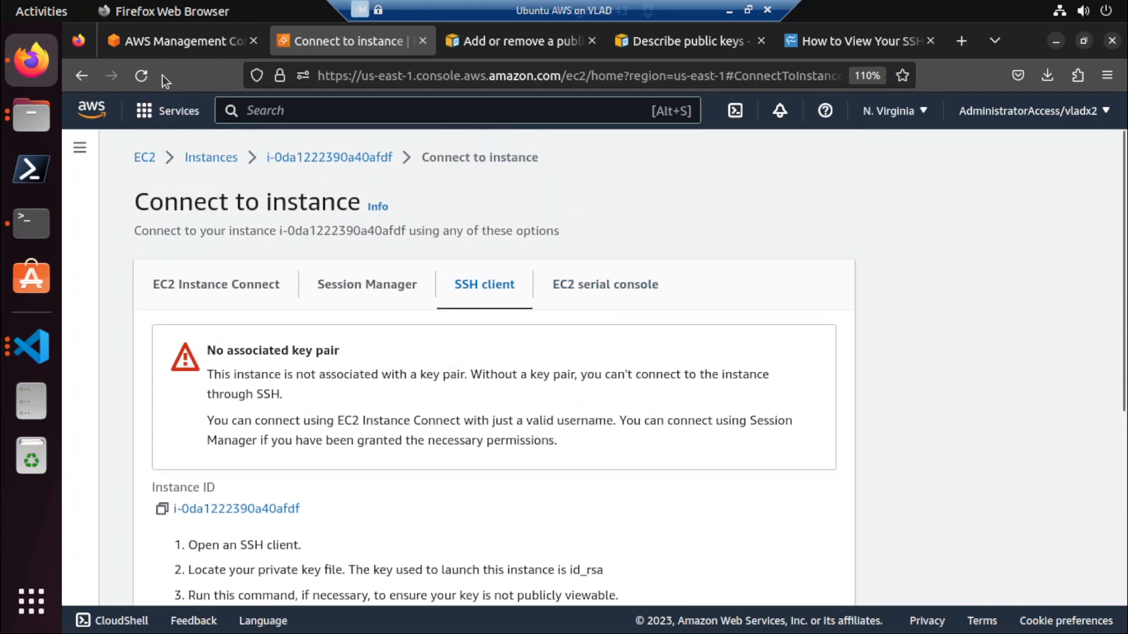
# Reload the unnamed instance's connection page and examine its key pair notice and example ssh command.
pyautogui.click(145, 68)
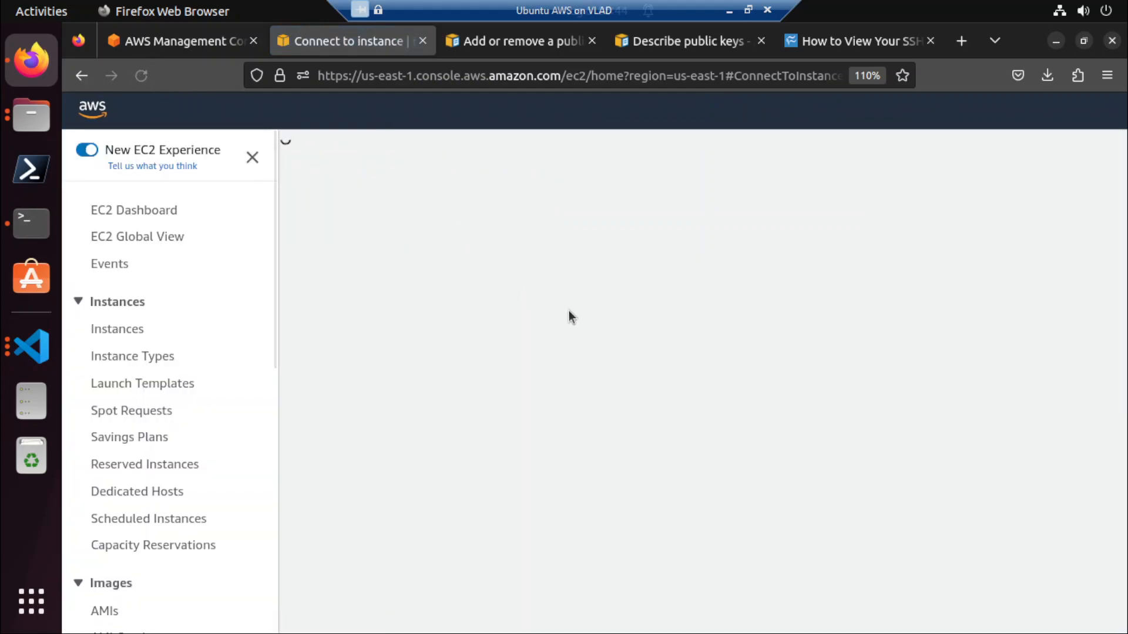
pyautogui.scroll(-3, 568, 316)
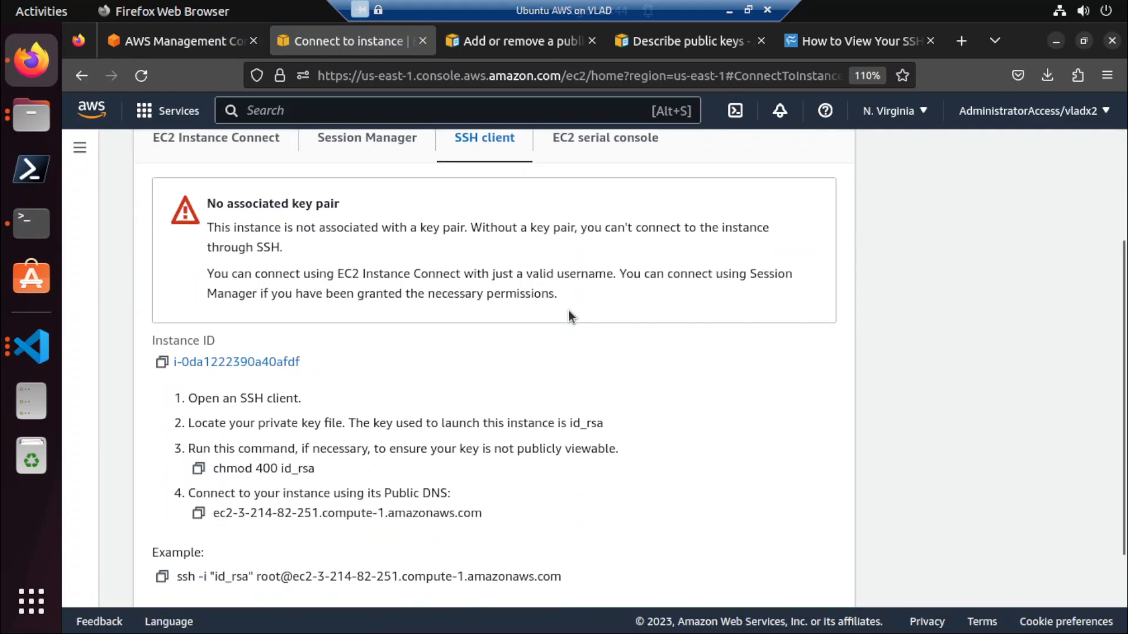
pyautogui.scroll(-3, 568, 310)
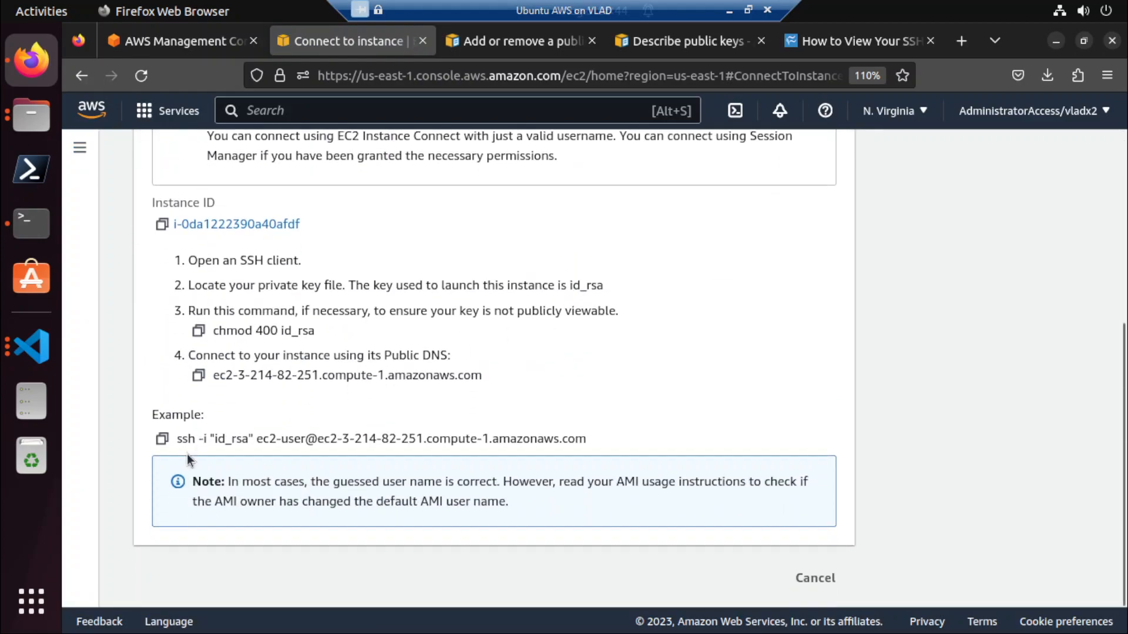
pyautogui.click(173, 439)
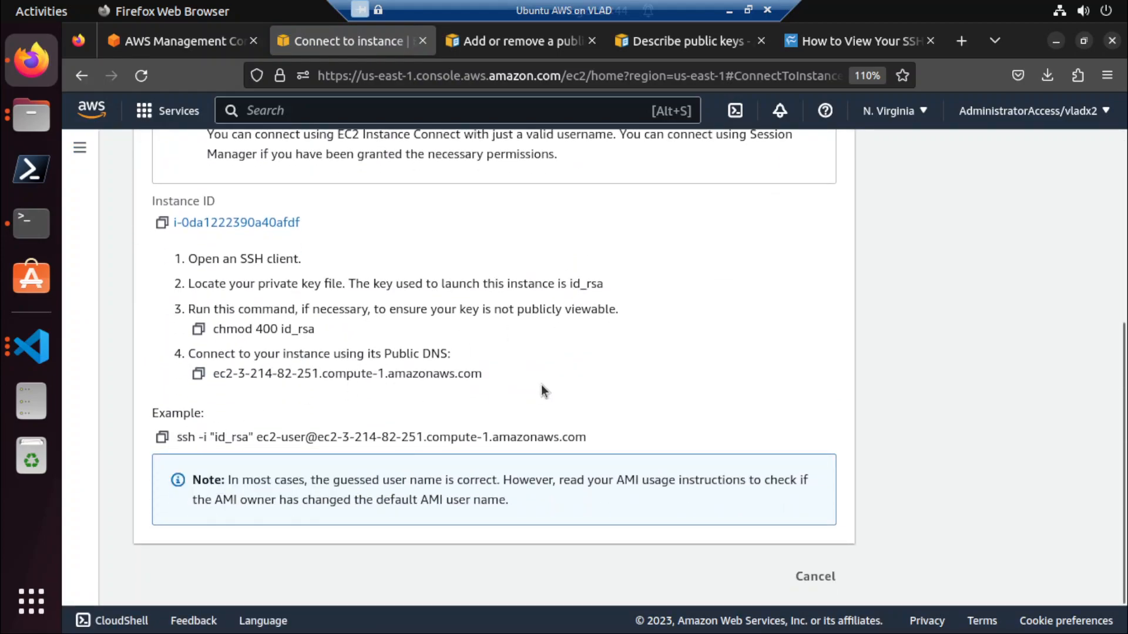
pyautogui.scroll(4, 541, 384)
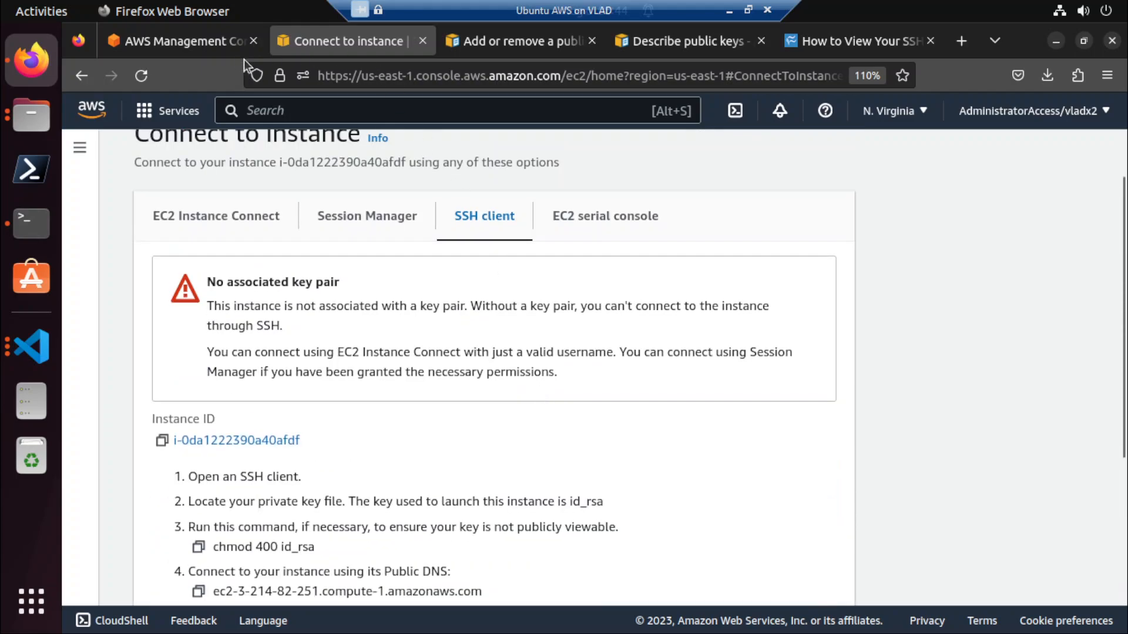
# Open EC2 from the console home in a separate browser tab and show the instances list.
pyautogui.click(216, 47)
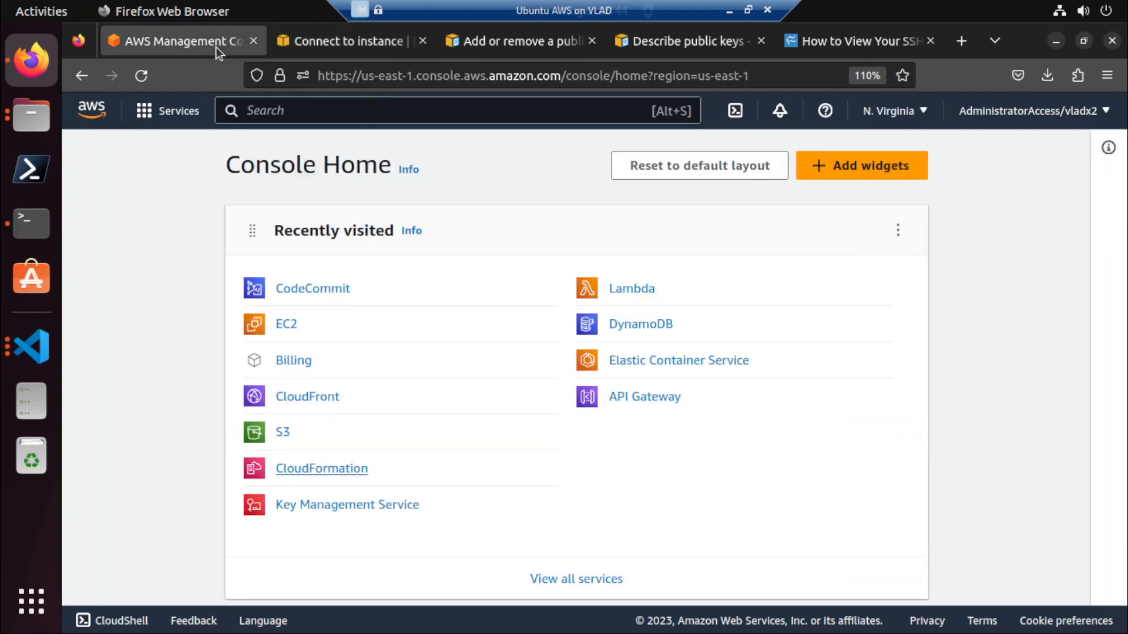
pyautogui.rightClick(306, 332)
pyautogui.click(317, 344)
pyautogui.click(315, 45)
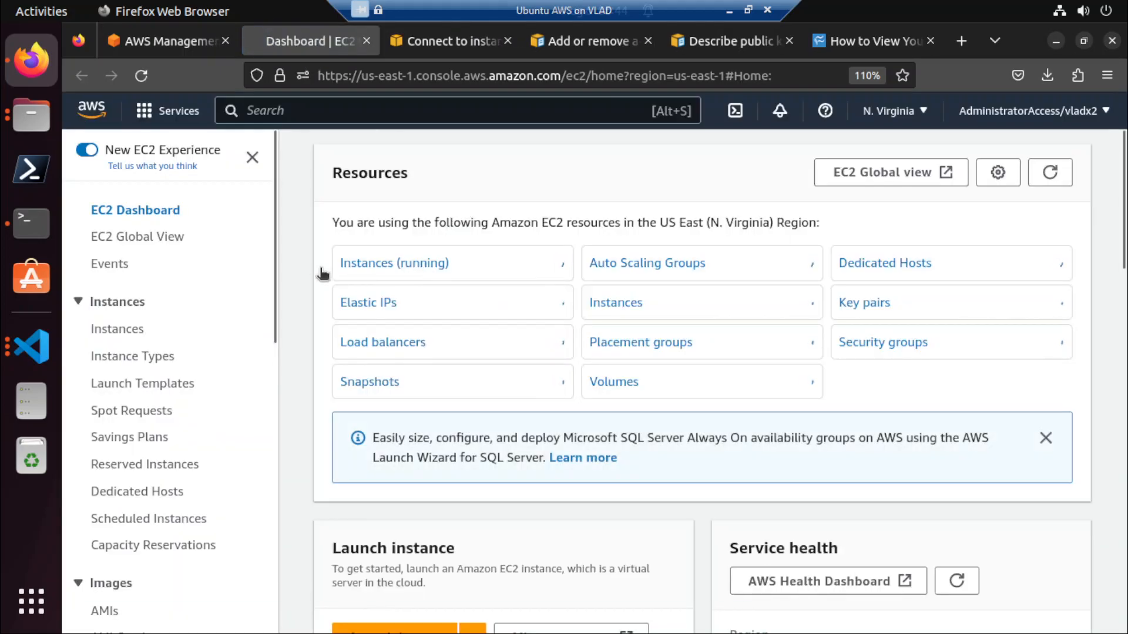
pyautogui.click(112, 332)
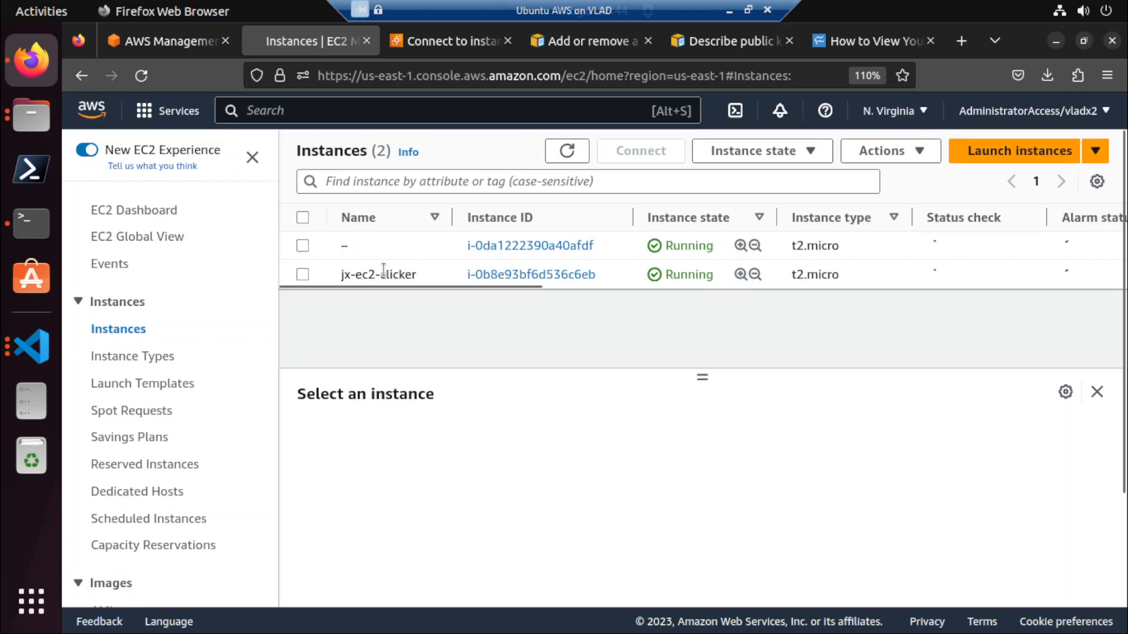
# Open jx-ec2-clicker's SSH client instructions and copy the command "chmod 400 jx-ec2-keypair.pem".
pyautogui.click(509, 273)
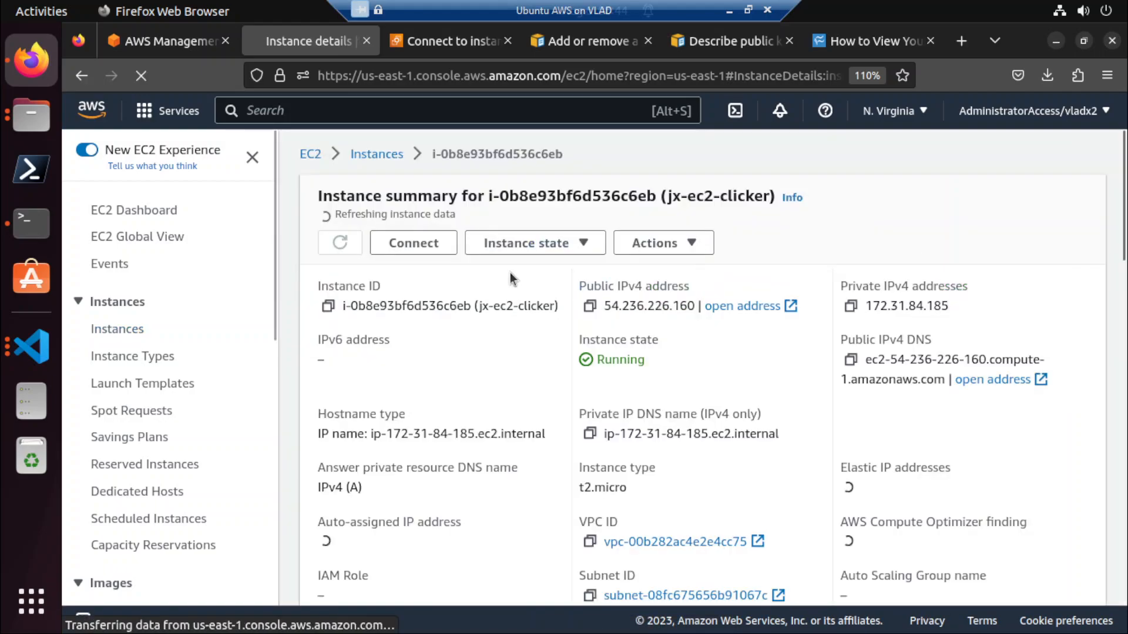
pyautogui.click(411, 245)
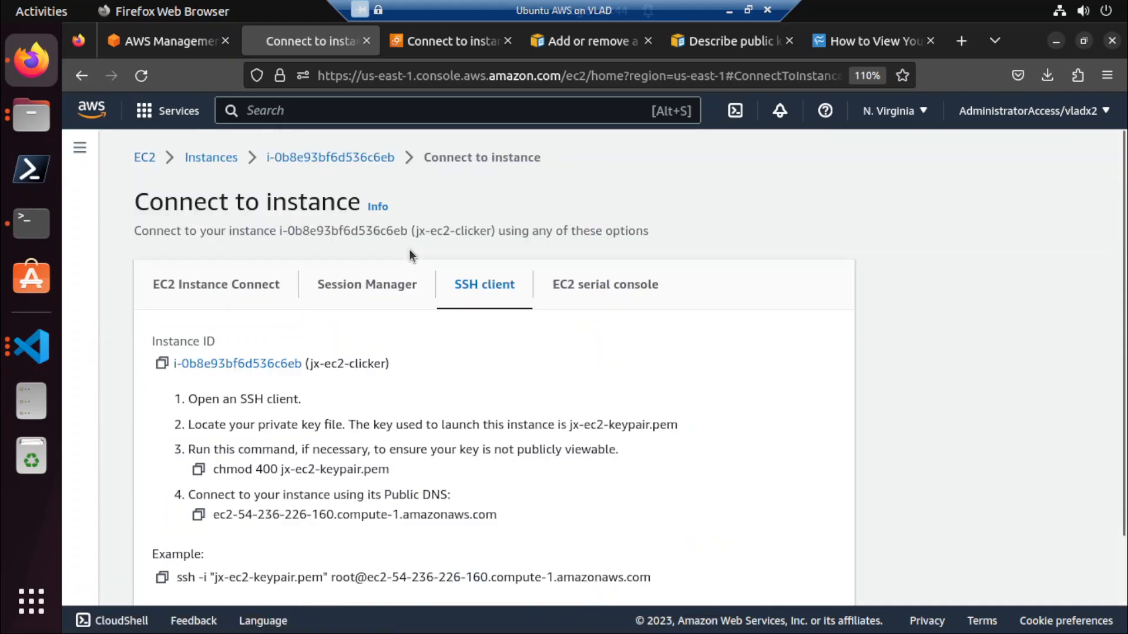
pyautogui.scroll(-2, 473, 350)
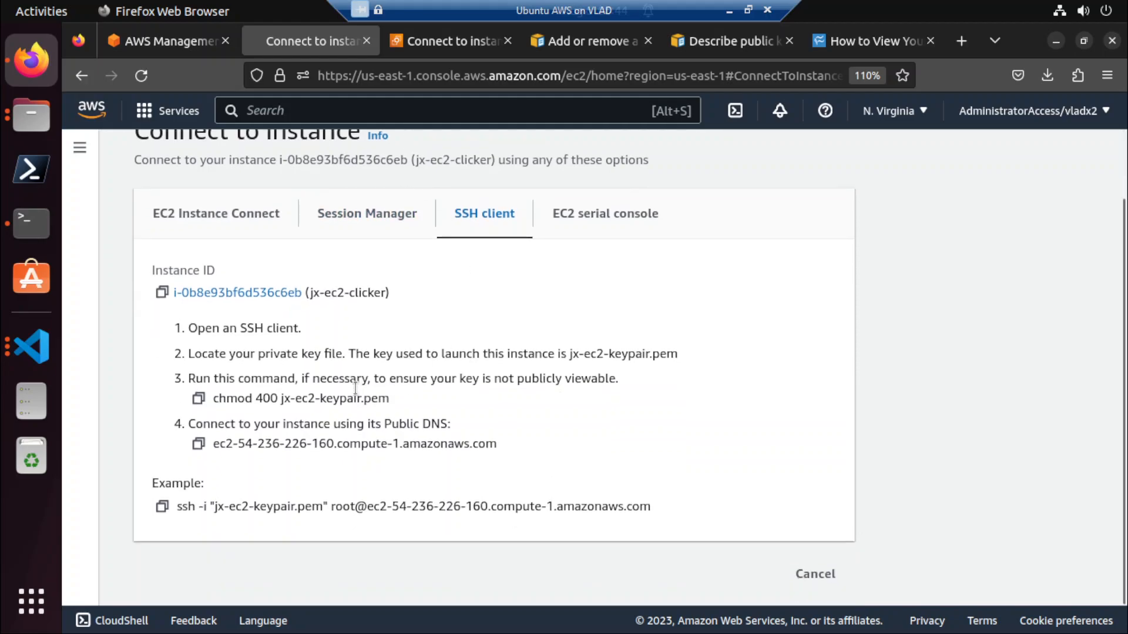
pyautogui.moveTo(215, 400); pyautogui.dragTo(403, 411)
pyautogui.hotkey('ctrl', 'c')
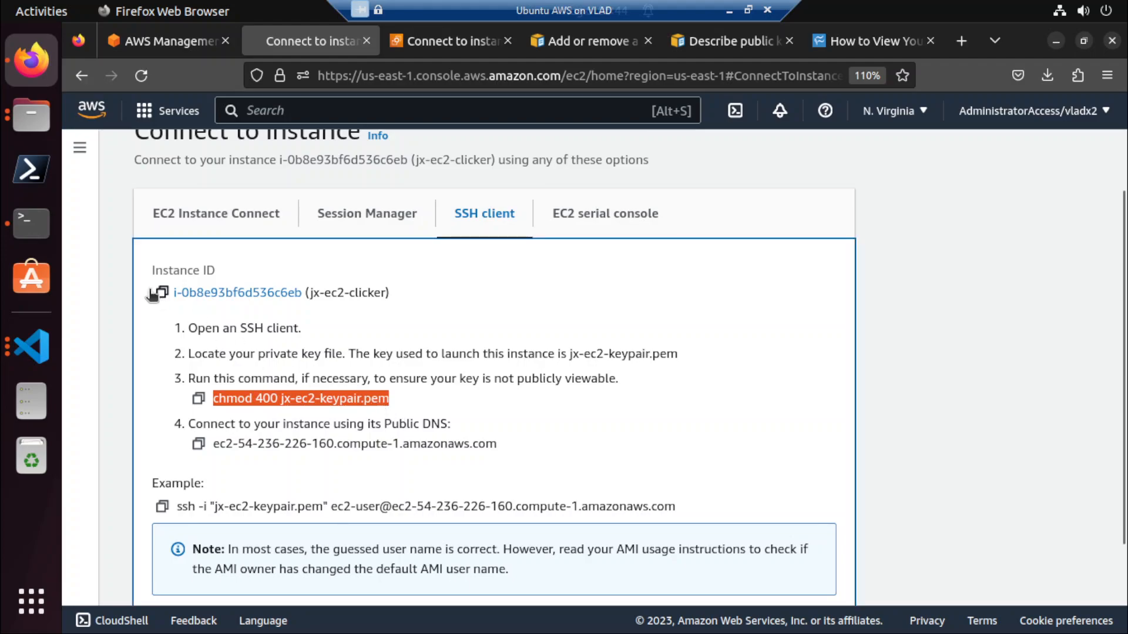
# In the local Terminal, list the cleared Downloads folder session's files and run "chmod 400 jx-ec2-keypair.pem".
pyautogui.click(45, 224)
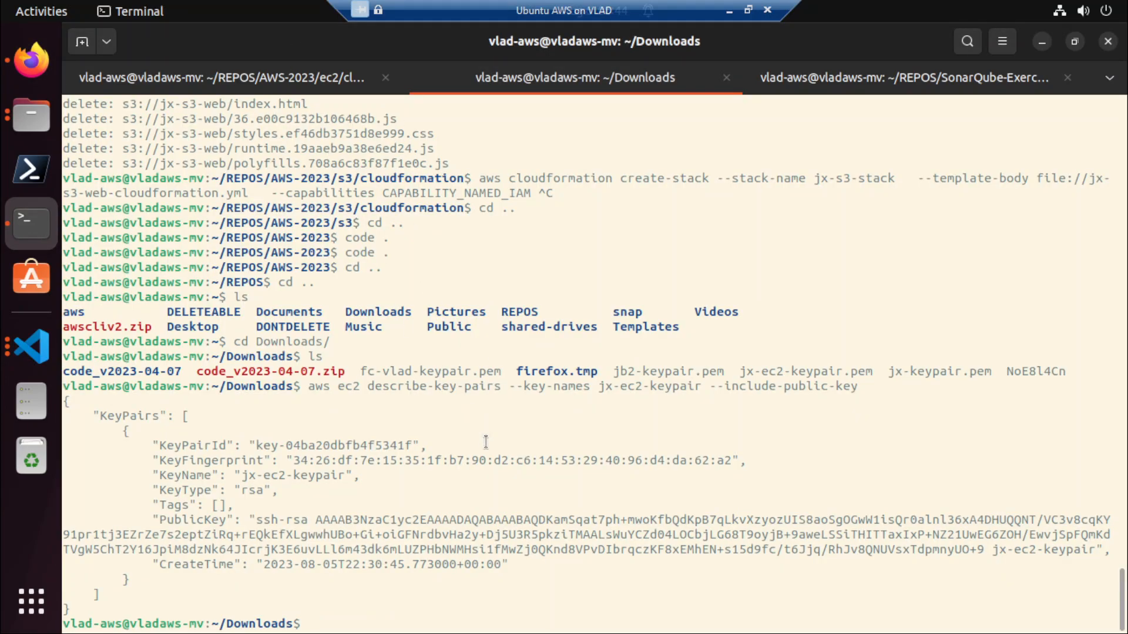
pyautogui.hotkey('ctrl', 'l')
pyautogui.write('ls')
pyautogui.press('Return')
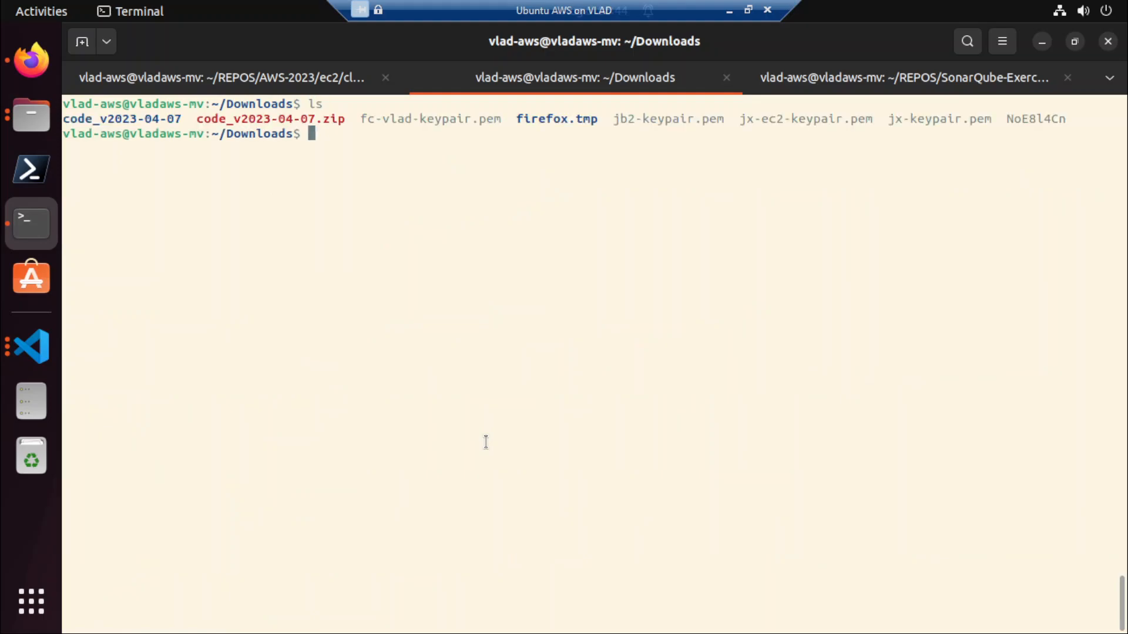
pyautogui.rightClick(502, 328)
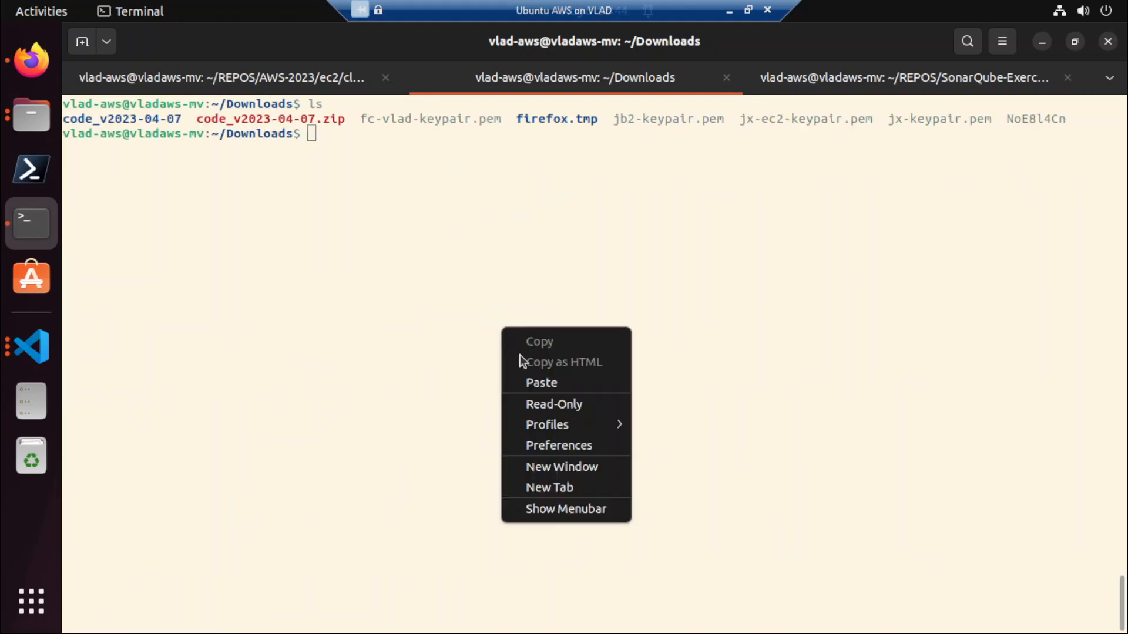
pyautogui.click(530, 385)
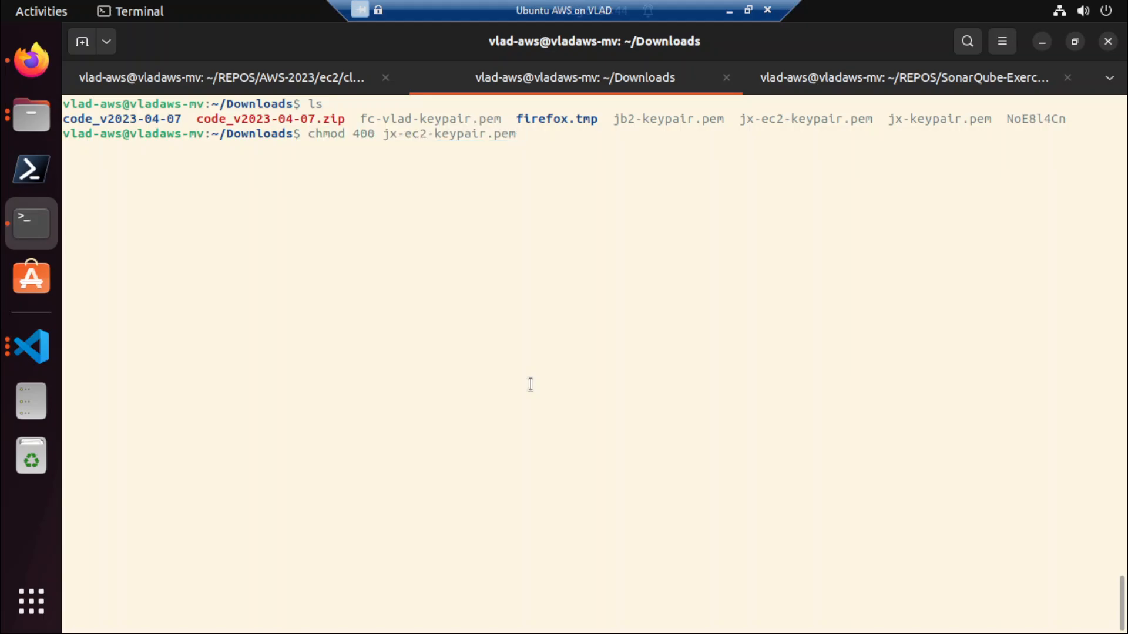
pyautogui.press('Return')
# Return to Firefox and compare the public DNS and example ssh command of jx-ec2-clicker with the unnamed instance's instructions.
pyautogui.hotkey('alt', 'Tab')
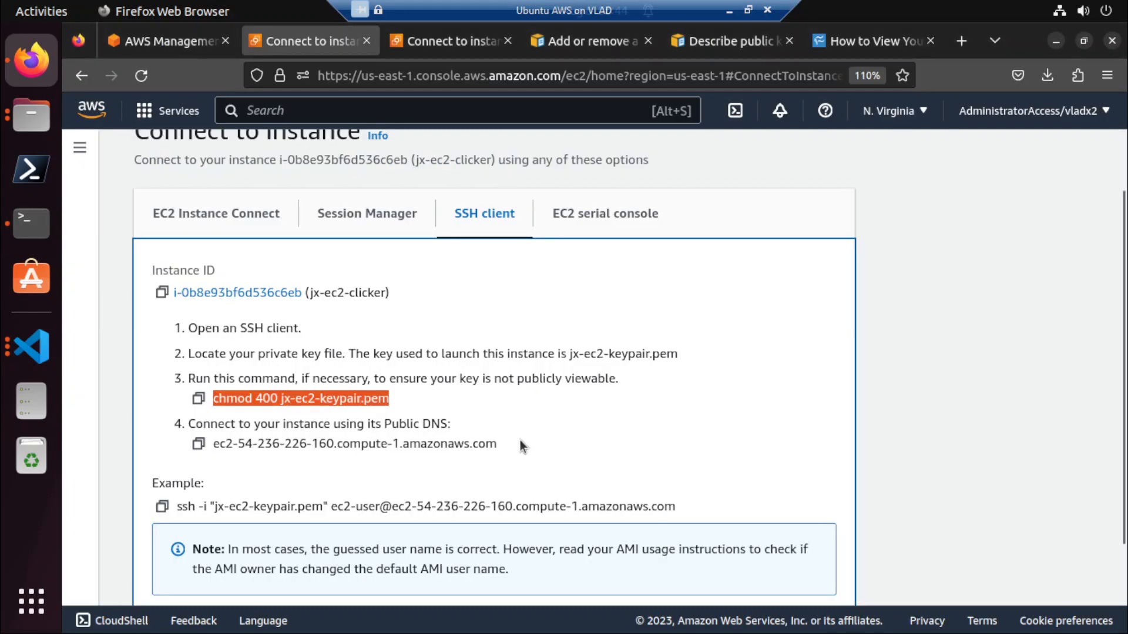
pyautogui.click(512, 444)
pyautogui.moveTo(513, 444); pyautogui.dragTo(403, 444)
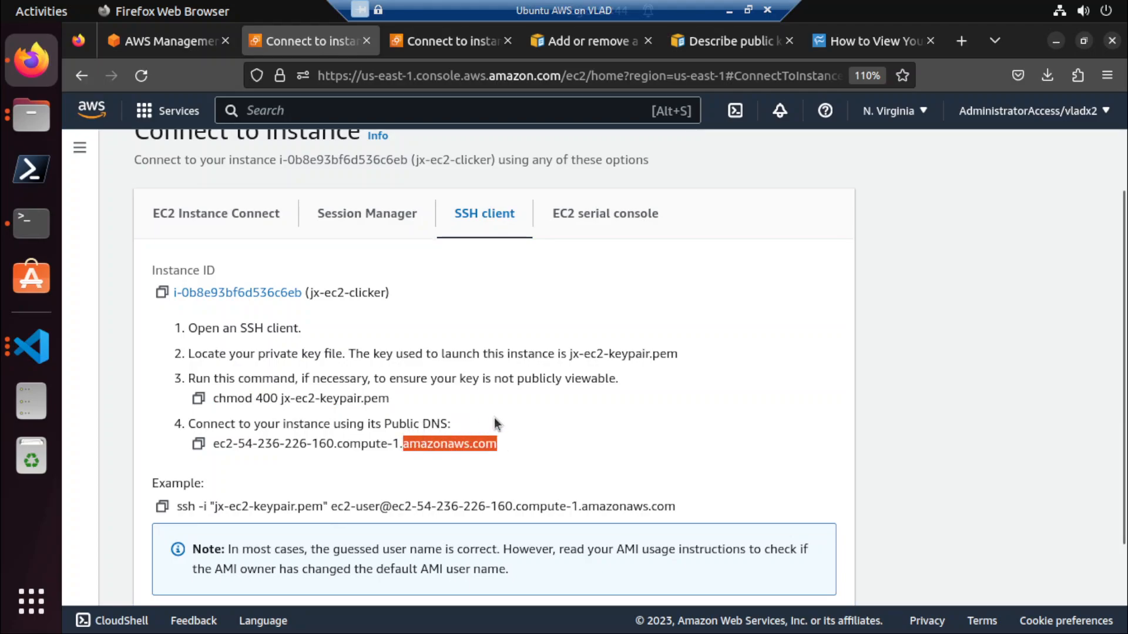
pyautogui.click(468, 51)
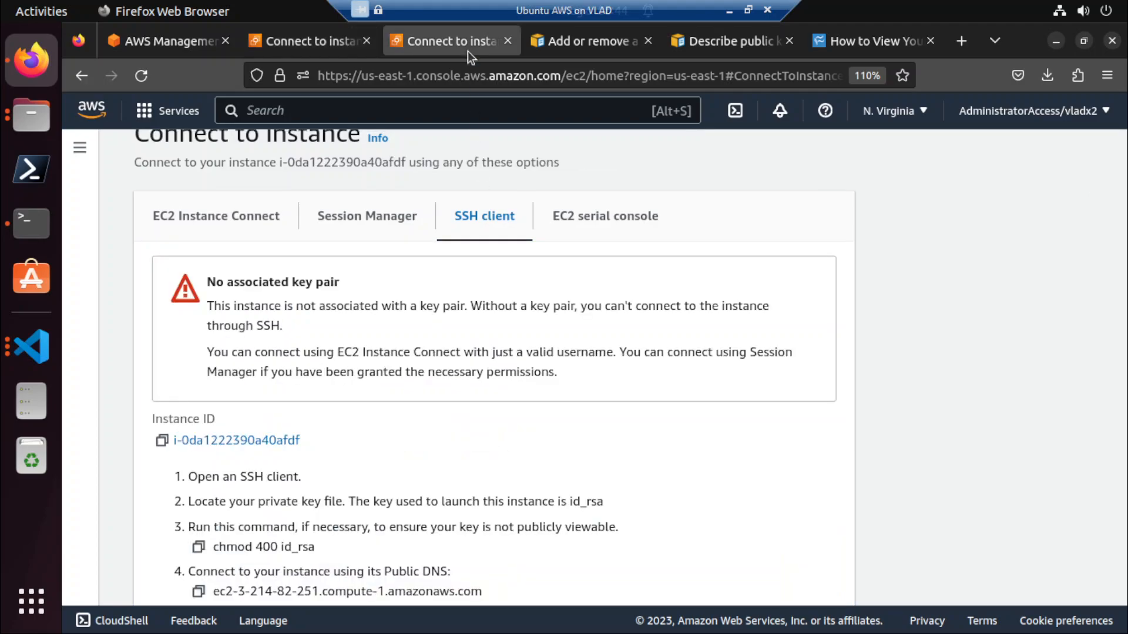
pyautogui.scroll(-2, 448, 311)
pyautogui.moveTo(483, 483); pyautogui.dragTo(457, 483)
pyautogui.click(312, 48)
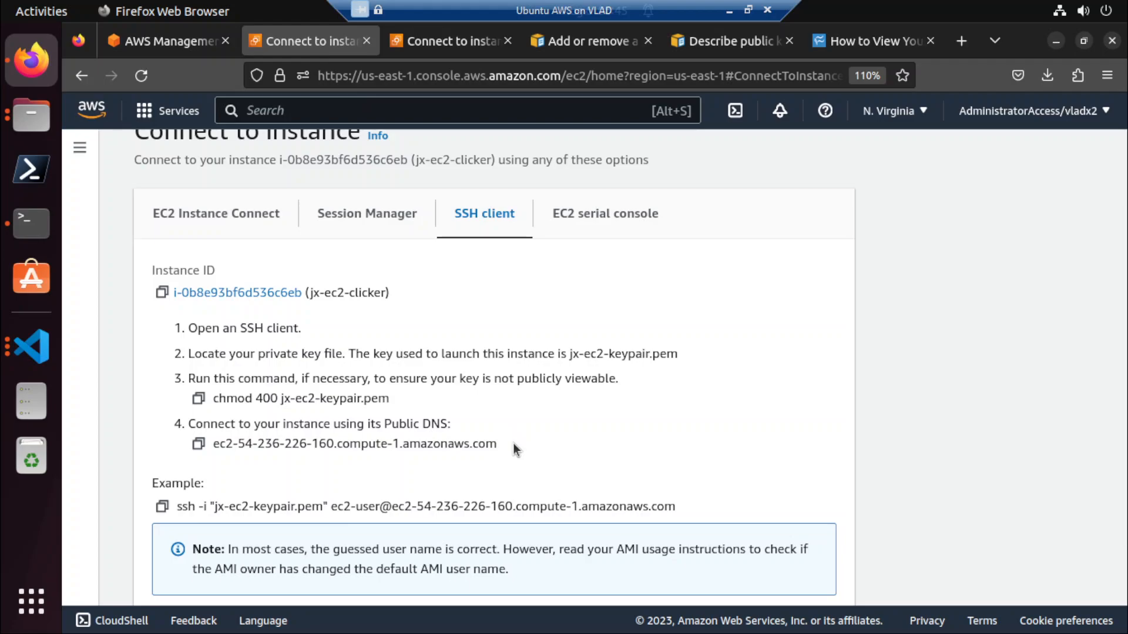
pyautogui.scroll(-2, 513, 443)
pyautogui.moveTo(676, 436); pyautogui.dragTo(175, 436)
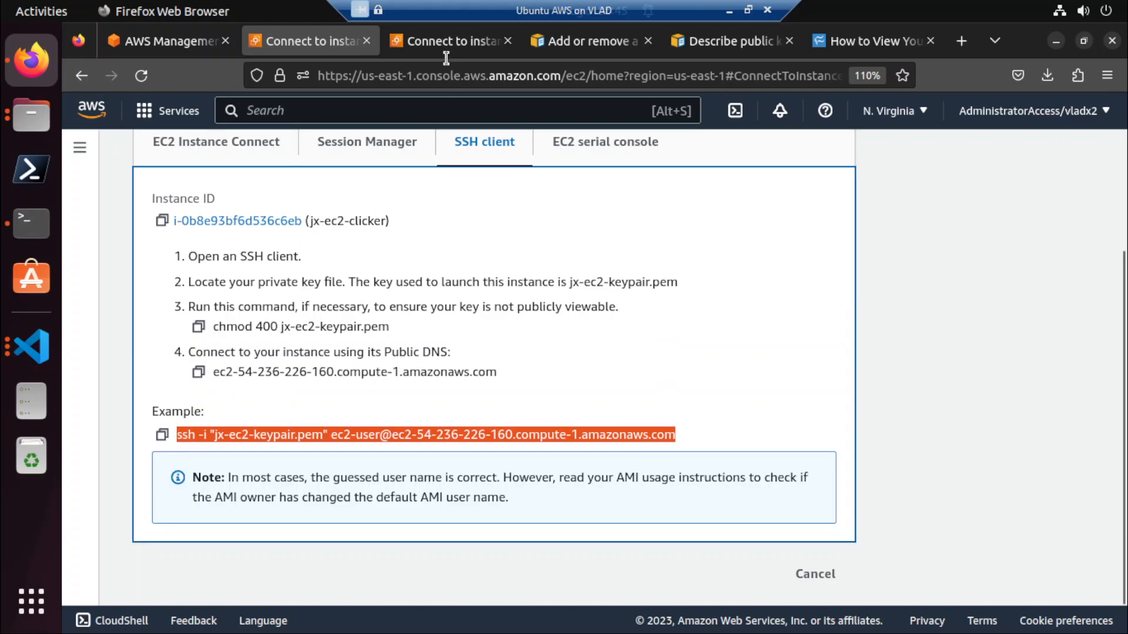
# Copy the unnamed instance's example ssh command, with the "id_rsa" key, and paste it at the Downloads prompt in Terminal.
pyautogui.click(442, 43)
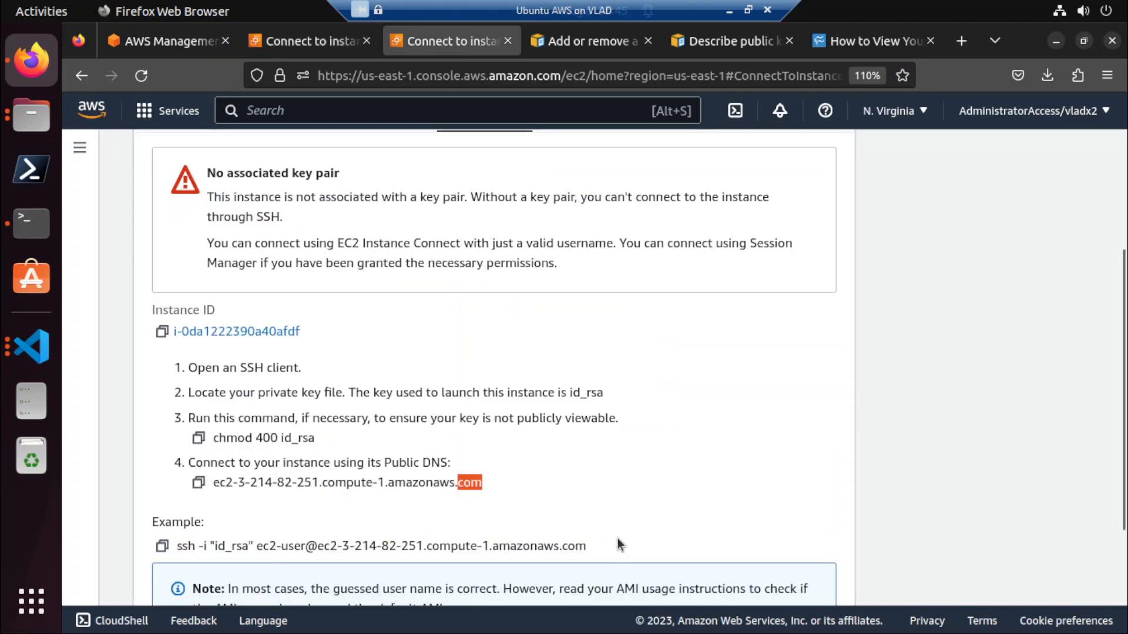
pyautogui.moveTo(617, 538); pyautogui.dragTo(183, 546)
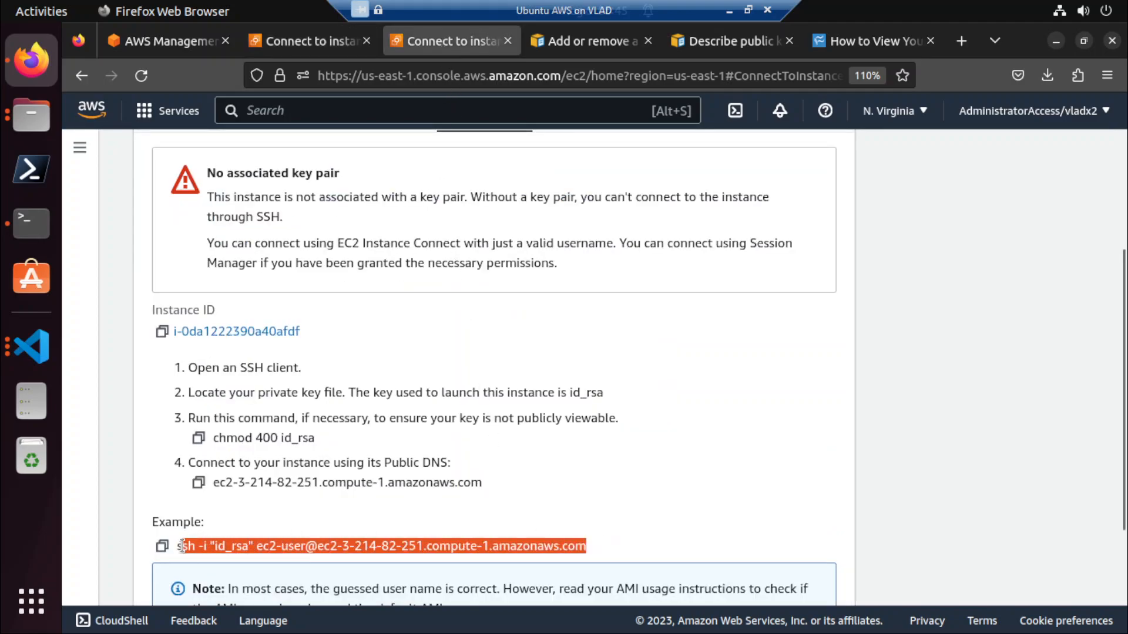
pyautogui.click(291, 40)
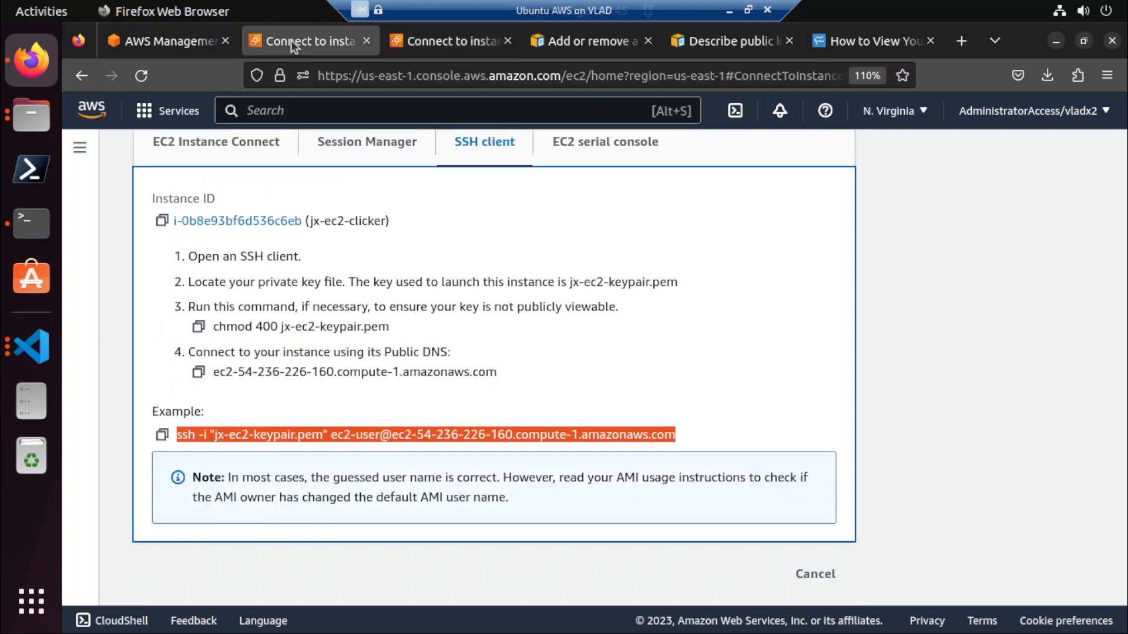
pyautogui.click(423, 41)
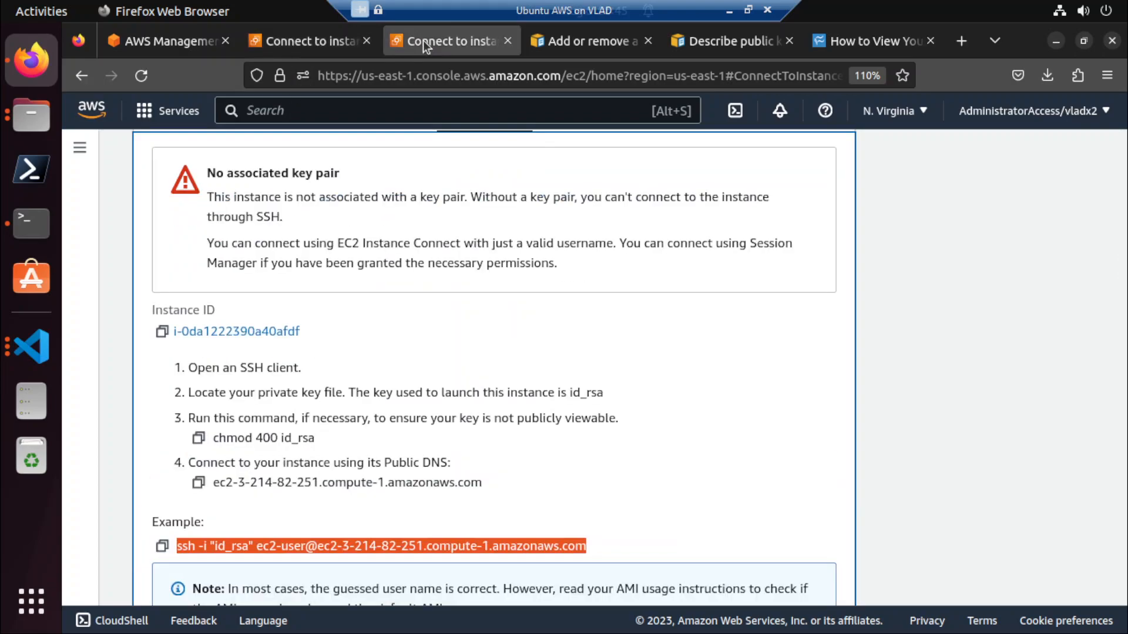
pyautogui.click(30, 225)
pyautogui.rightClick(499, 258)
pyautogui.click(549, 311)
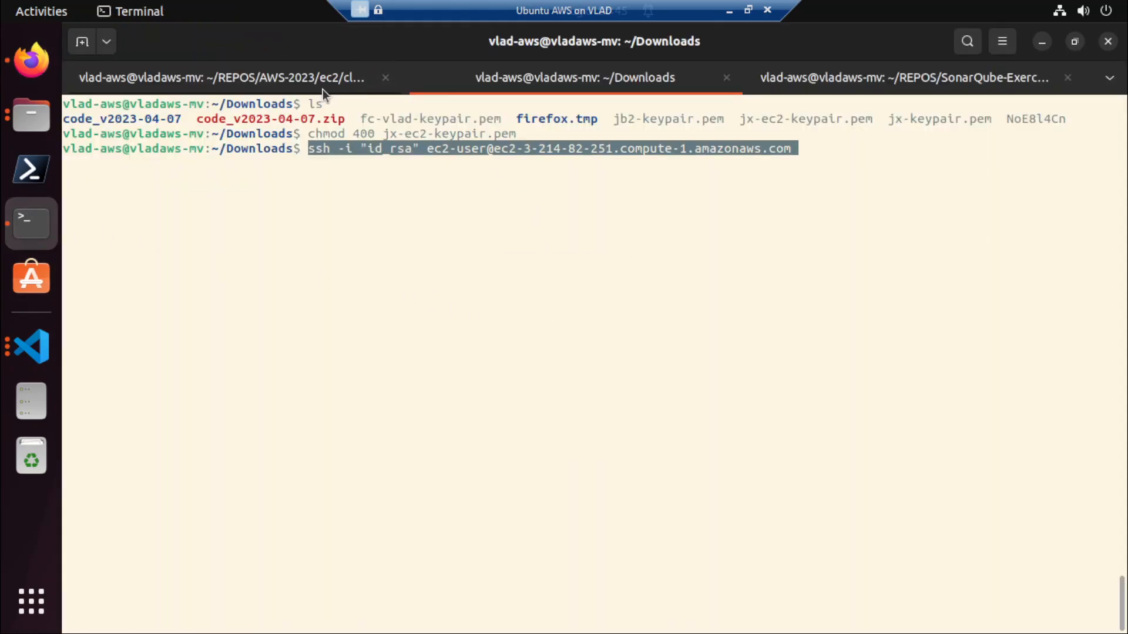
# Switch to Firefox and copy the quoted key file name "jx-ec2-keypair.pem" from jx-ec2-clicker's example ssh command.
pyautogui.hotkey('alt', 'Tab')
pyautogui.click(317, 50)
pyautogui.click(222, 435)
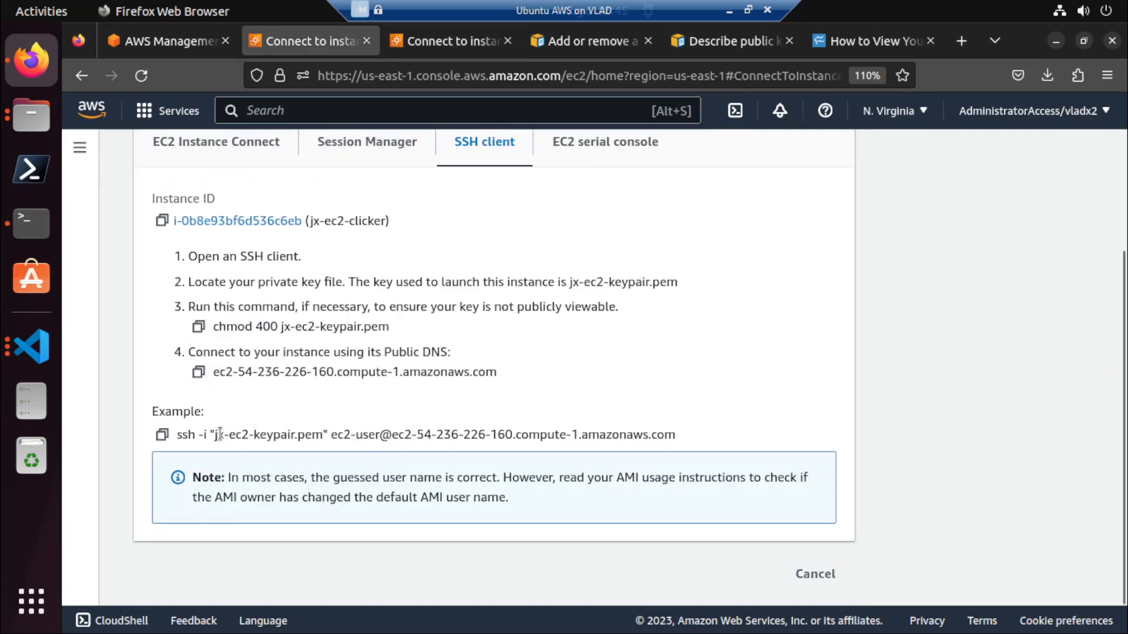
pyautogui.moveTo(210, 435); pyautogui.dragTo(329, 435)
pyautogui.hotkey('ctrl', 'c')
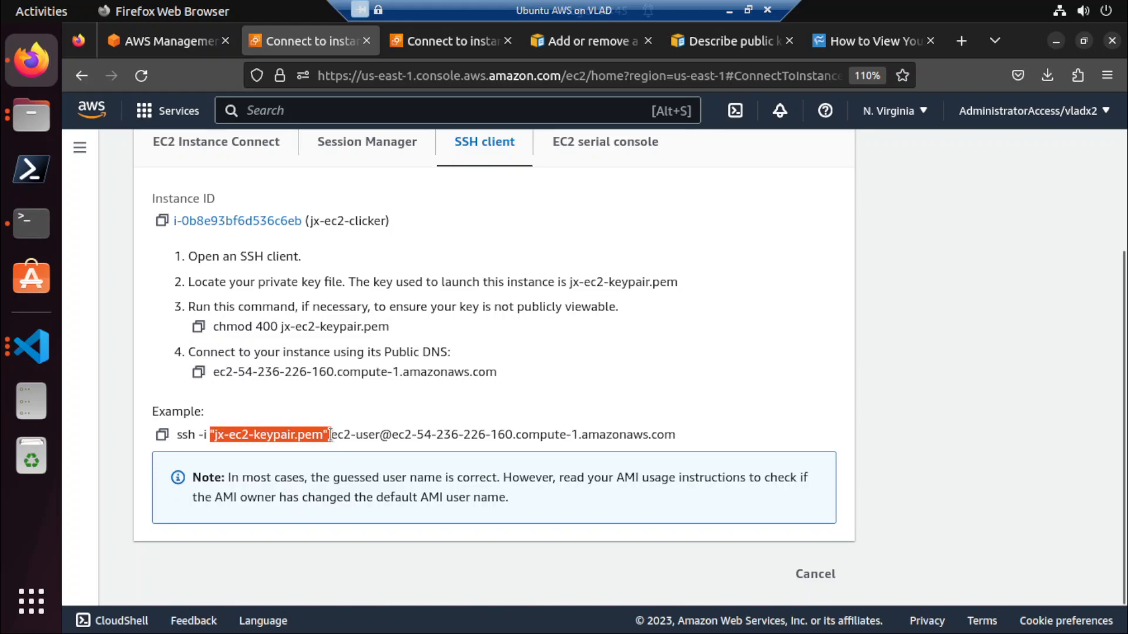
pyautogui.click(430, 39)
pyautogui.click(316, 54)
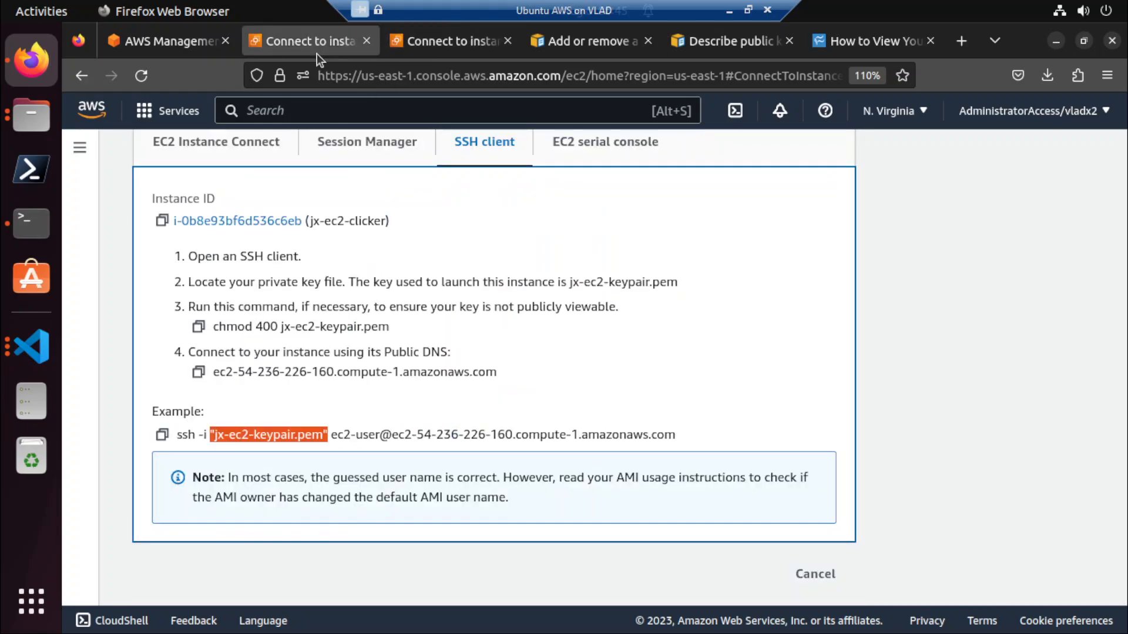
pyautogui.hotkey('alt', 'Tab')
pyautogui.hotkey('ctrl', 'shift', 'v')
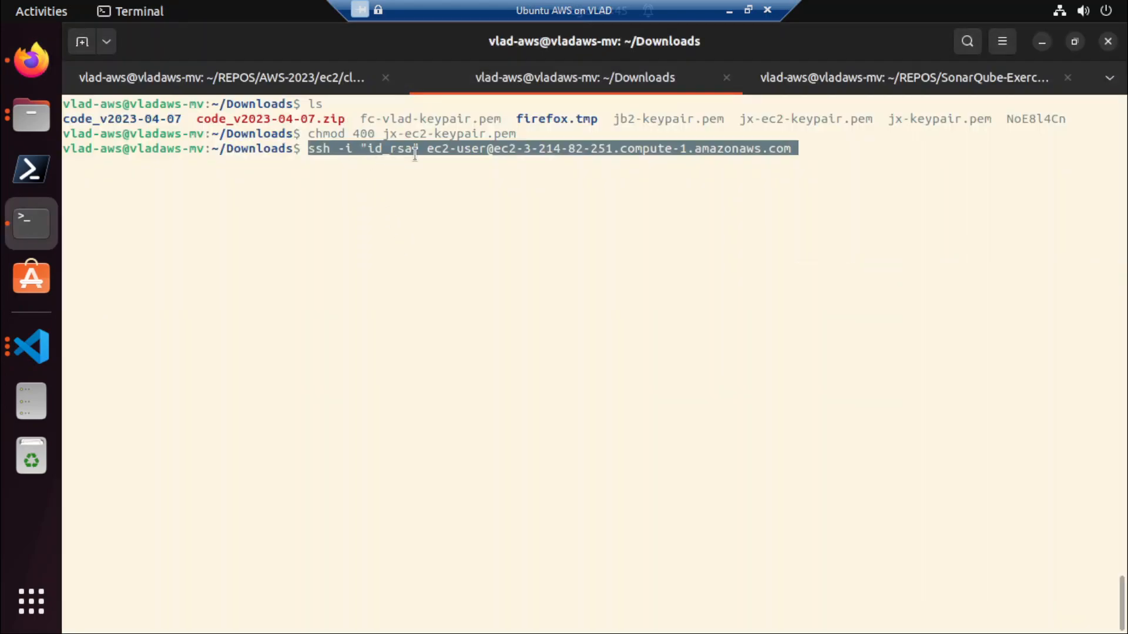
pyautogui.press('Home')
pyautogui.press('Right')
pyautogui.press('Right')
pyautogui.press('Right')
pyautogui.press('Right')
pyautogui.press('Right')
pyautogui.press('Right')
pyautogui.press('Right')
pyautogui.press('Delete')
pyautogui.press('Delete')
pyautogui.press('Delete')
pyautogui.press('Delete')
pyautogui.press('Delete')
pyautogui.press('Delete')
pyautogui.press('Delete')
pyautogui.press('Delete')
pyautogui.press('Delete')
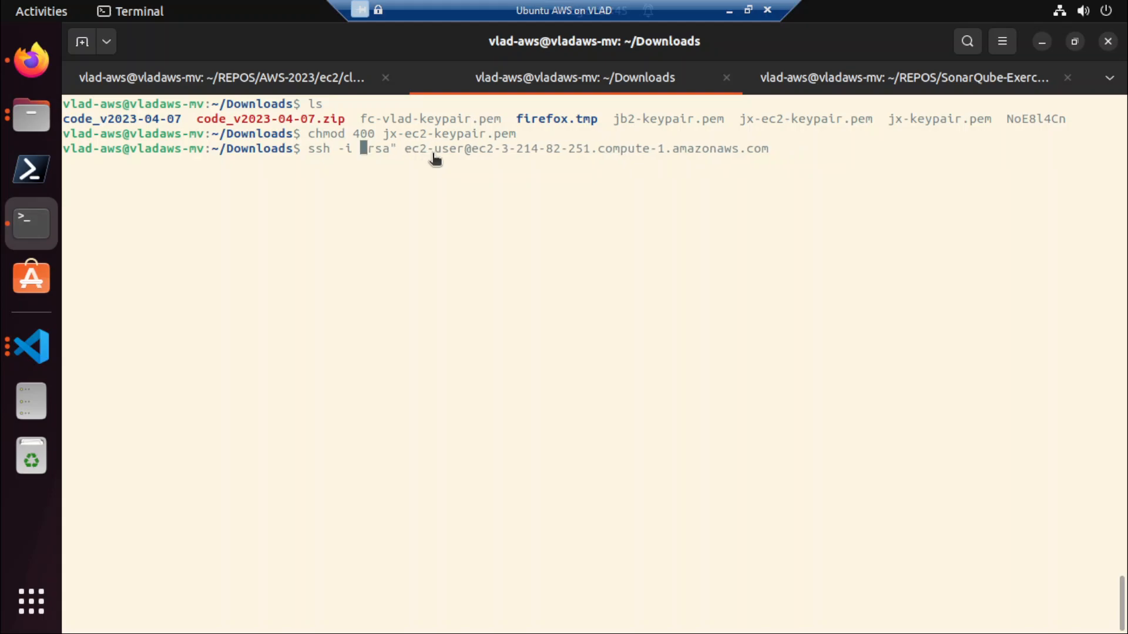
pyautogui.rightClick(435, 159)
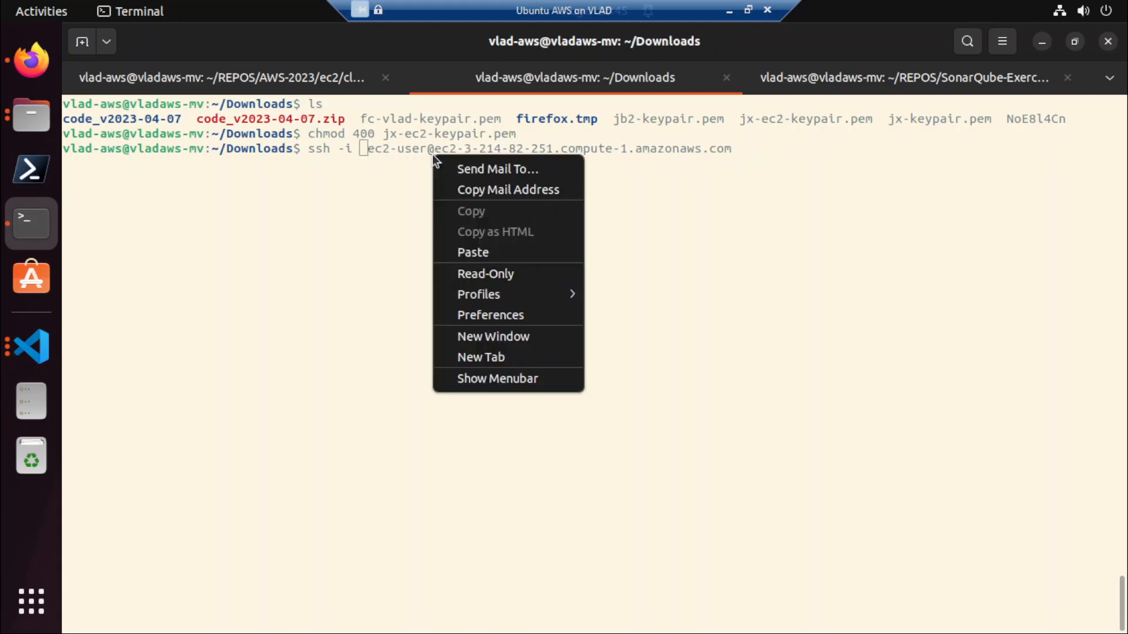
pyautogui.click(462, 251)
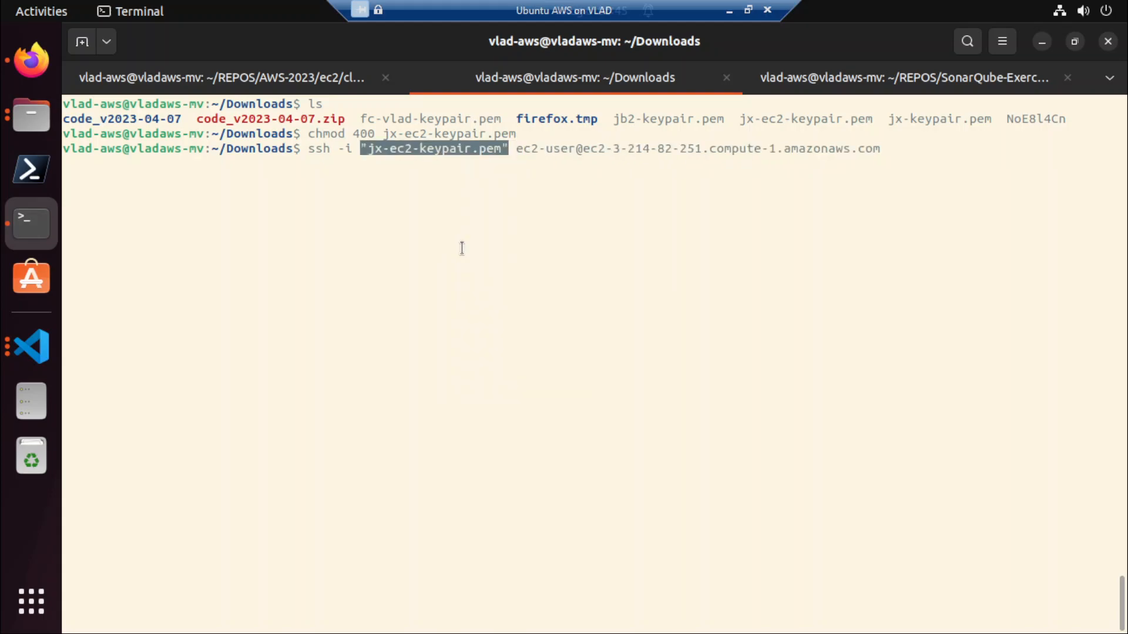
# Run the ssh command, accepting the host's authenticity with "yes", and list the remote home folder's files with "ls".
pyautogui.press('Return')
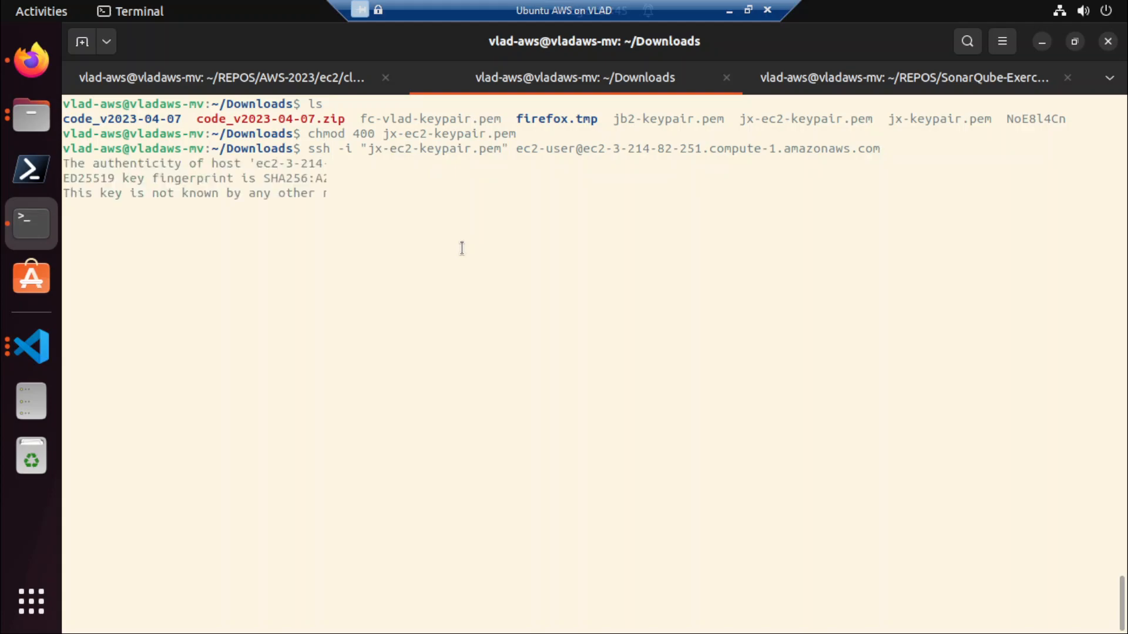
pyautogui.write('yes')
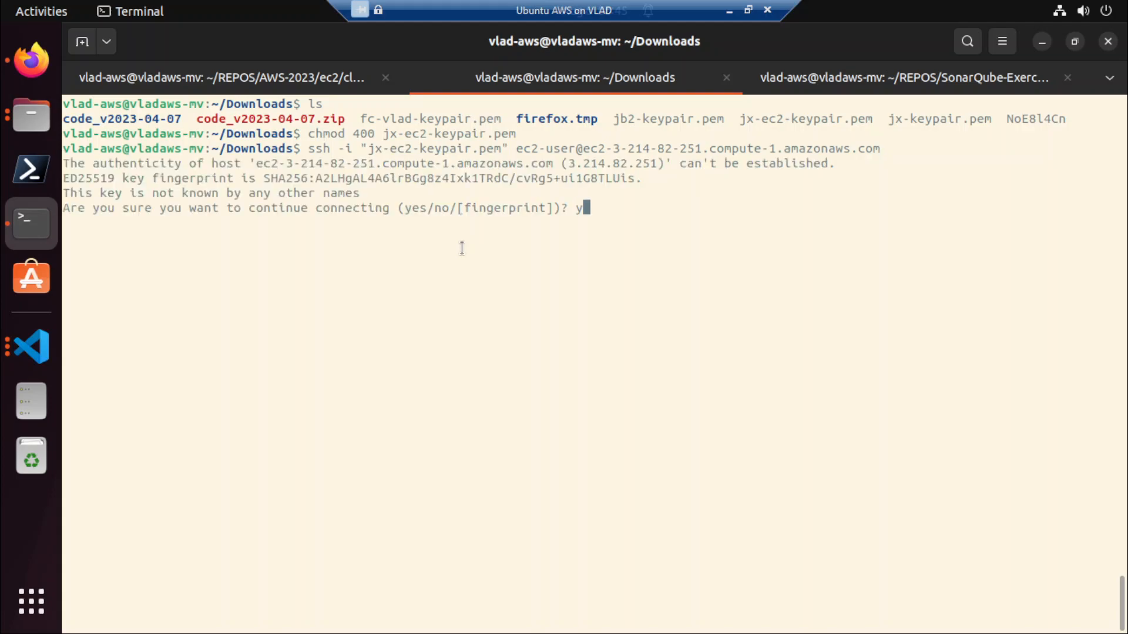
pyautogui.press('Return')
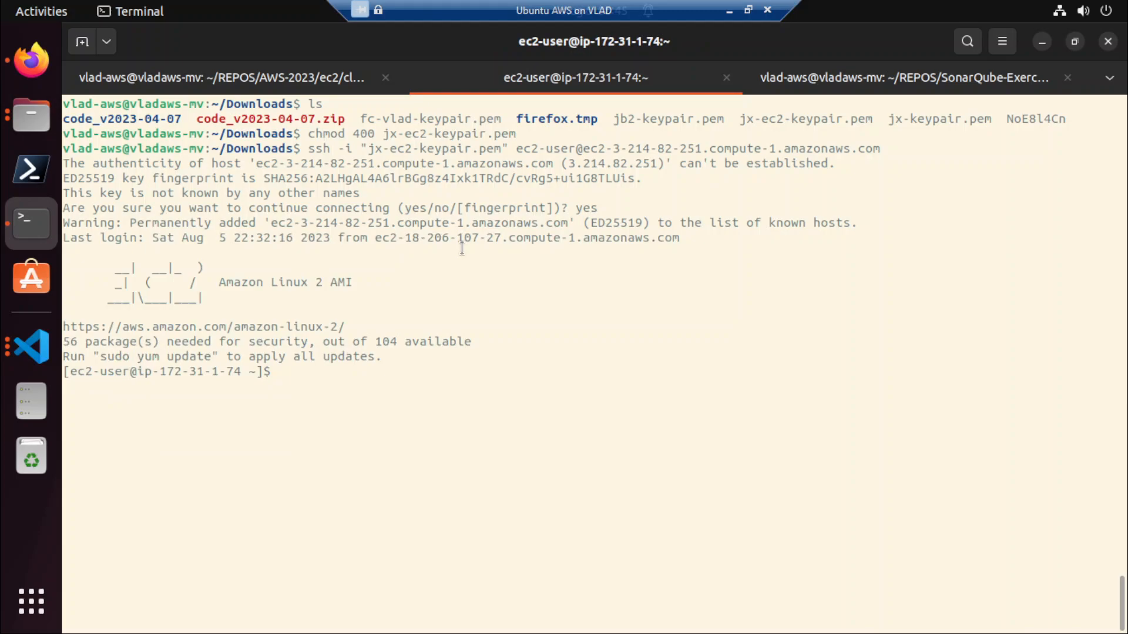
pyautogui.write('ls')
pyautogui.press('Return')
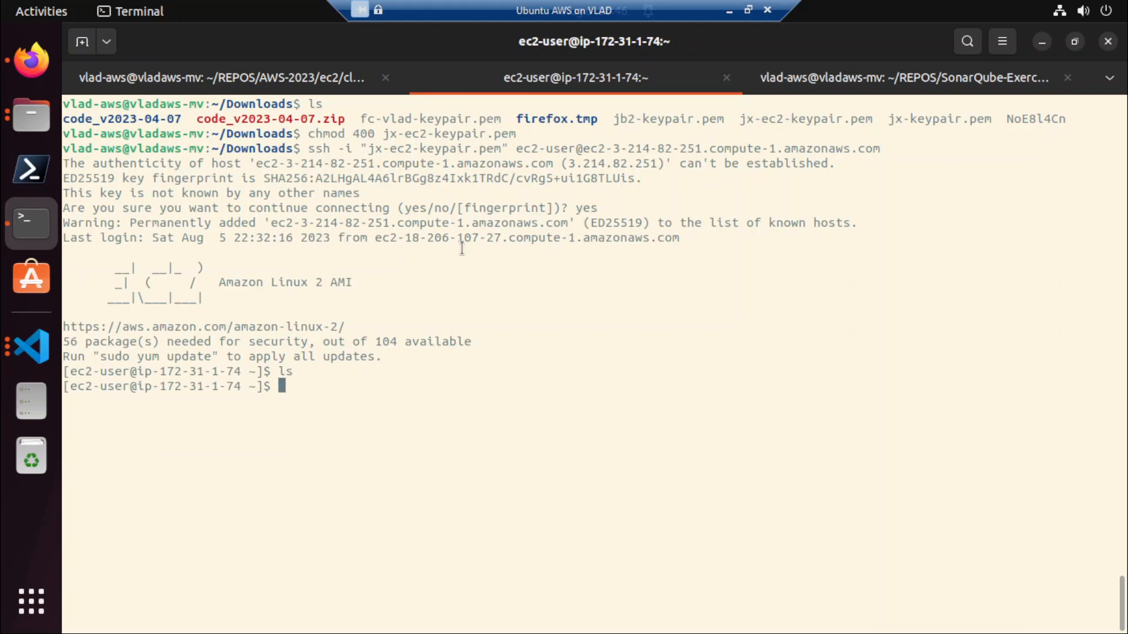